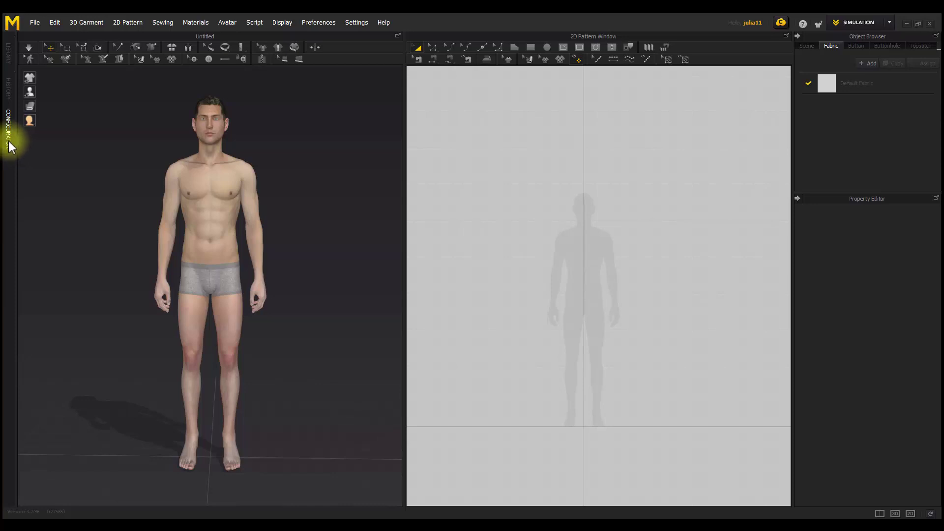
- Open the Configurator's Man > Jackets blocks and load the Double jacket style, discarding the unsaved file
left_click(8, 128)
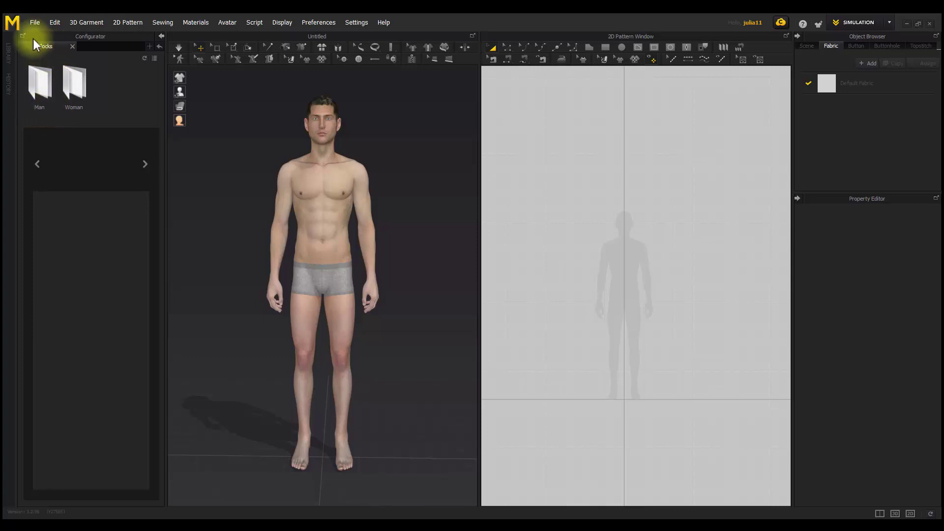
double_click(47, 84)
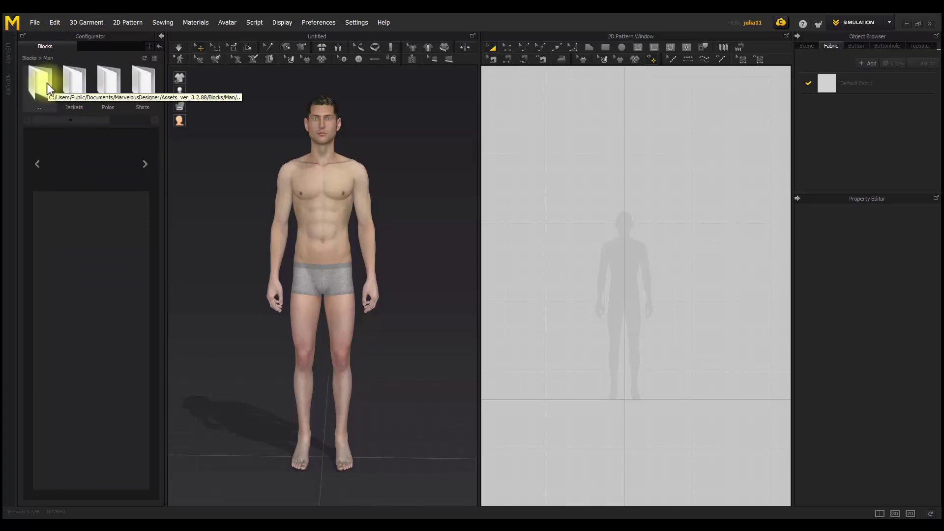
double_click(78, 88)
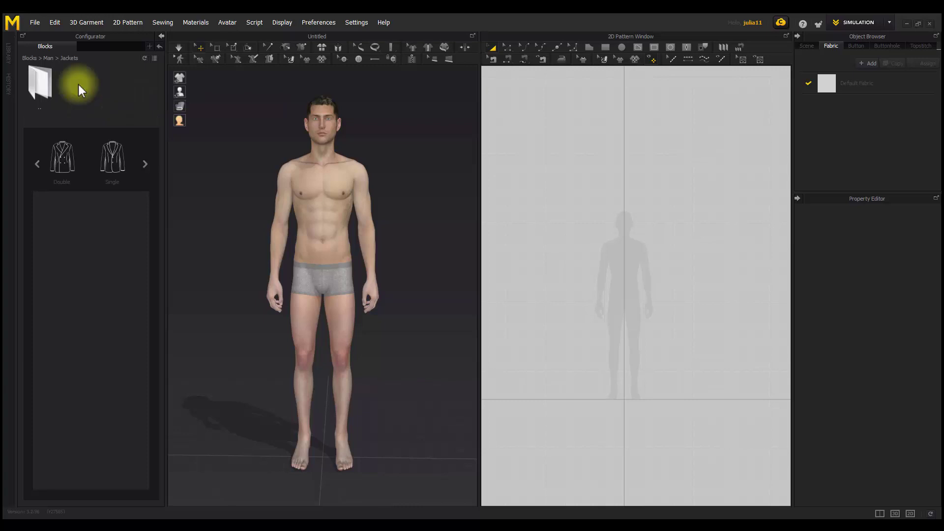
left_click(75, 166)
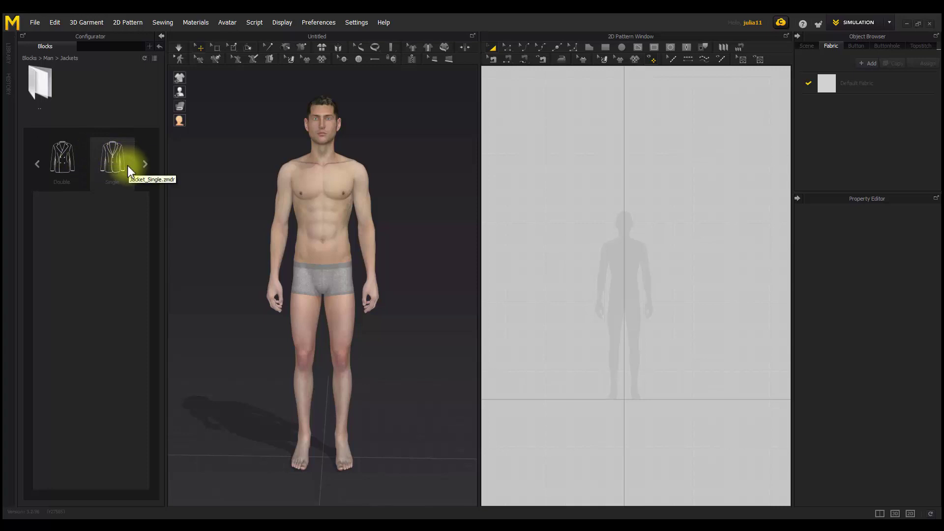
double_click(76, 158)
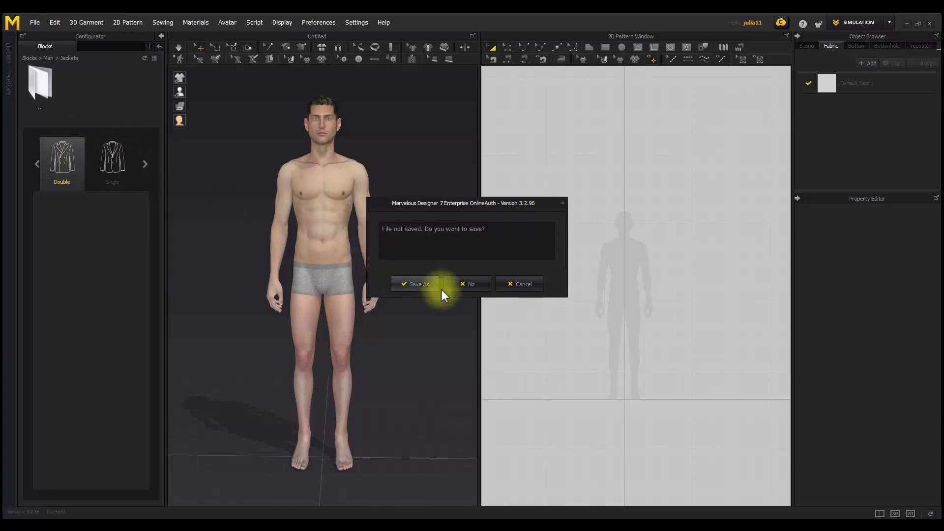
left_click(471, 285)
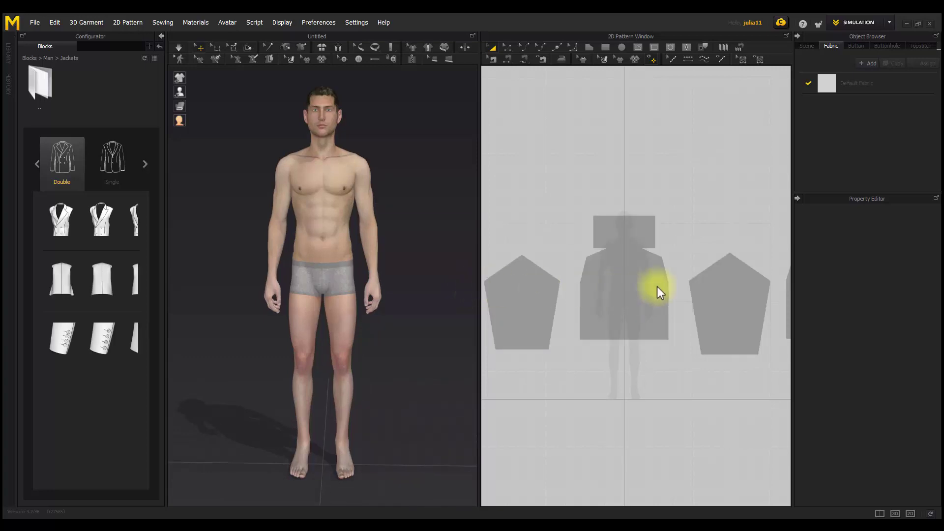
- Add a front body block to the jacket, switching from the first front option to the second
scroll(658, 287, "down", 3)
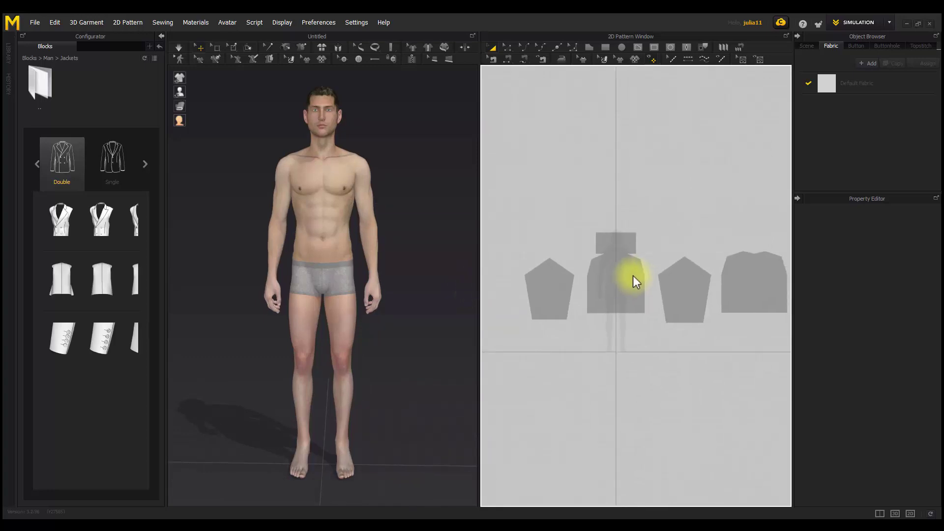
middle_click_drag(633, 276, 616, 261)
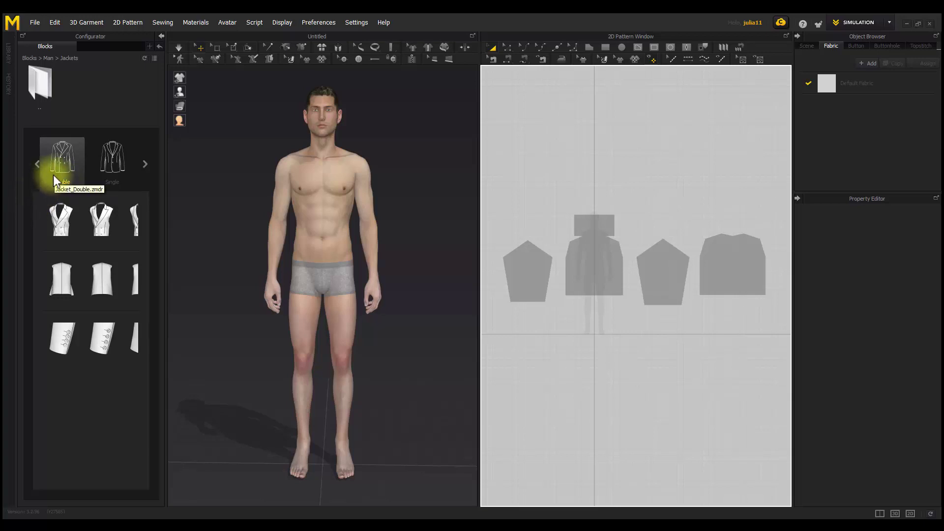
left_click(66, 223)
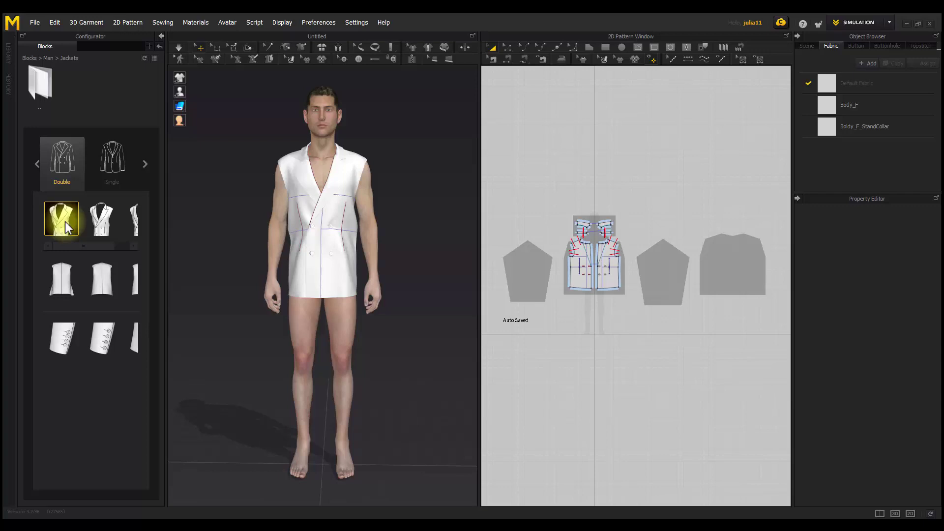
left_click(108, 219)
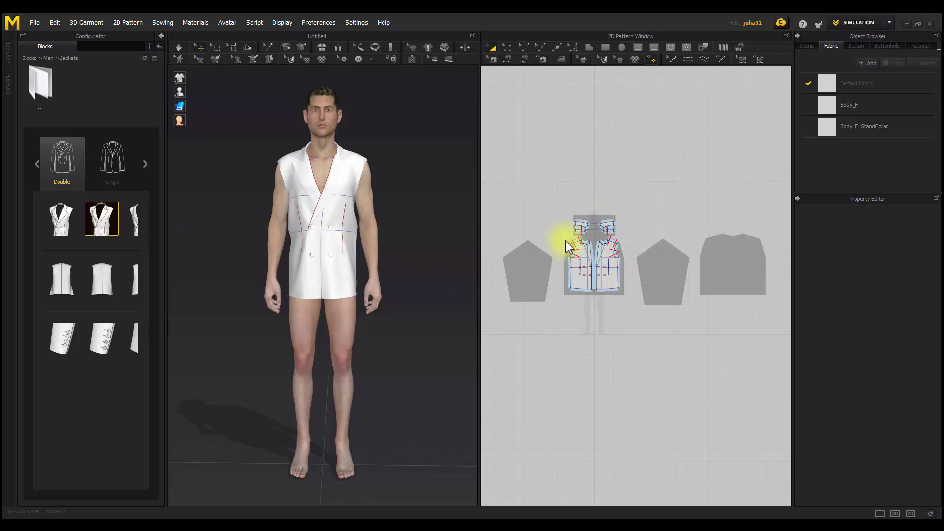
scroll(618, 254, "up", 5)
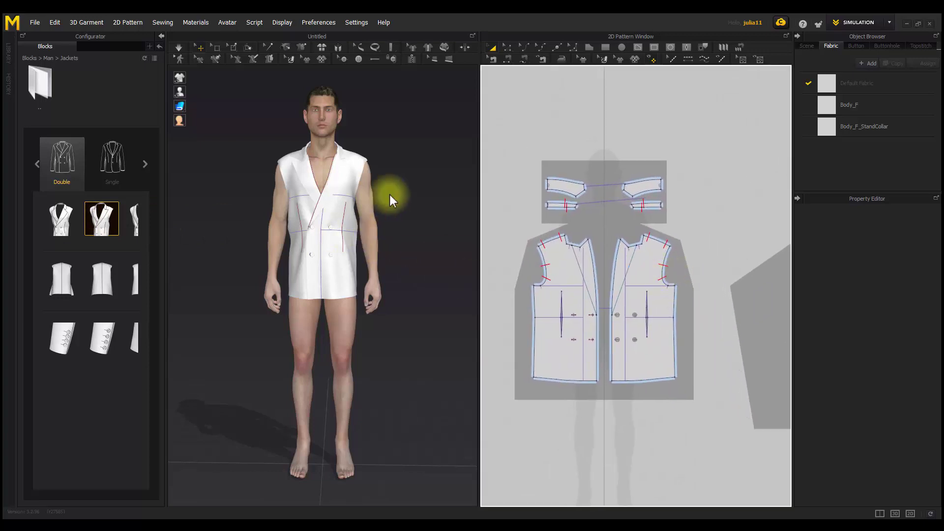
right_click_drag(389, 194, 373, 208)
scroll(373, 205, "up", 5)
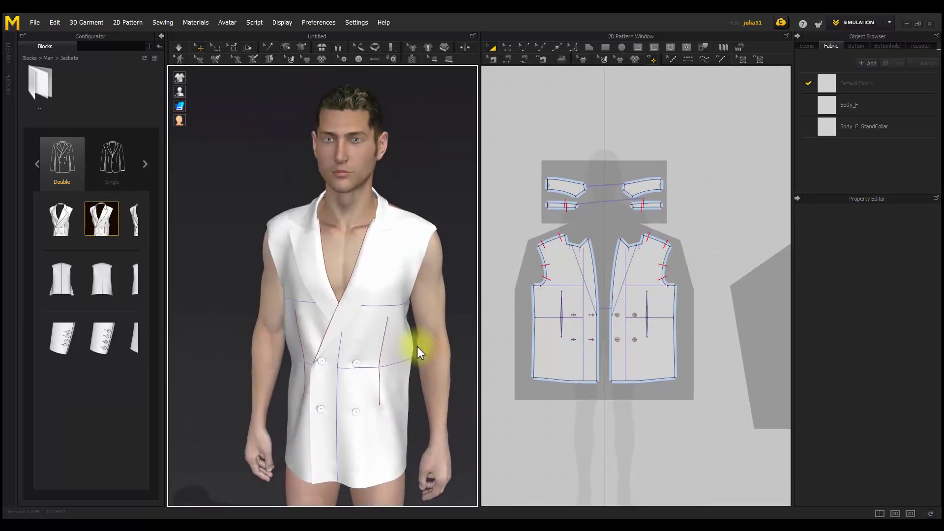
scroll(420, 339, "up", 4)
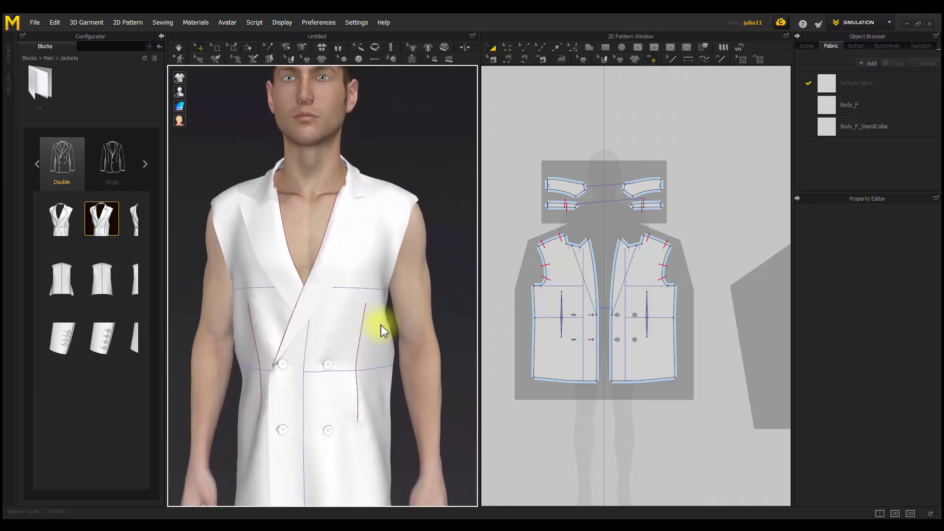
middle_click_drag(372, 323, 387, 318)
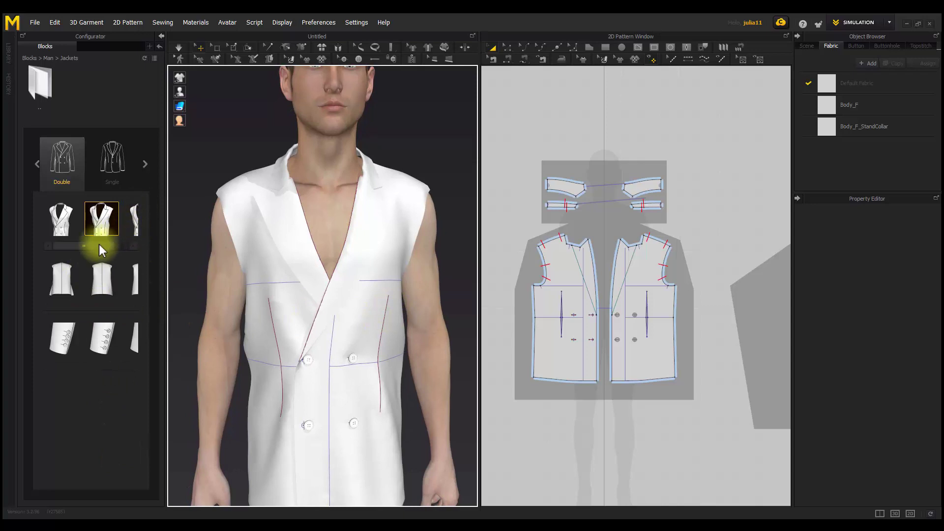
- Try the shawl-collar front body block and switch back to the second front option
left_click_drag(99, 246, 130, 245)
left_click(128, 221)
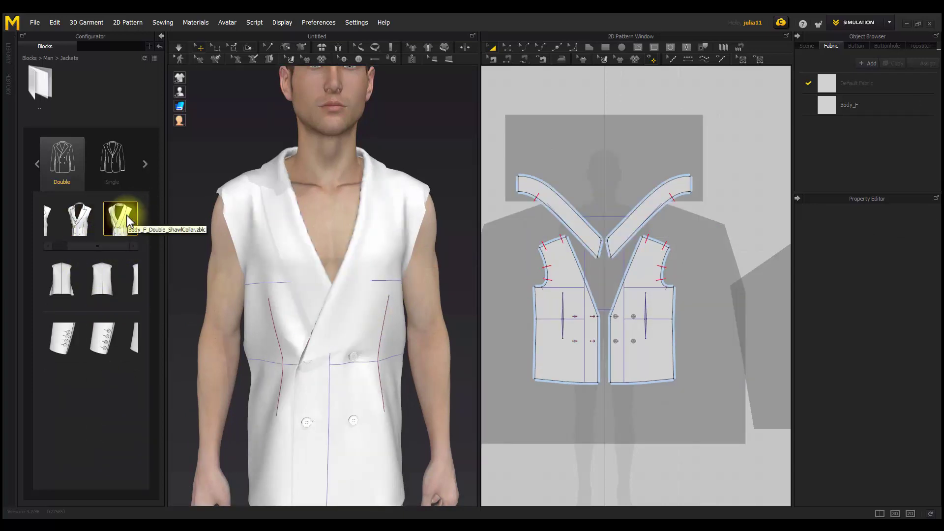
left_click(83, 226)
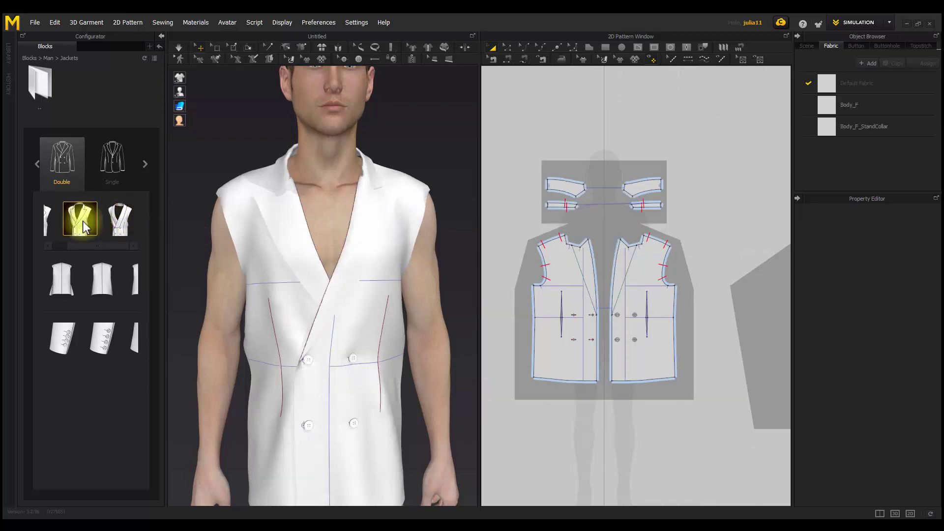
- Add the first back body block with two side vents and inspect its 3D back and 2D patterns
left_click(73, 286)
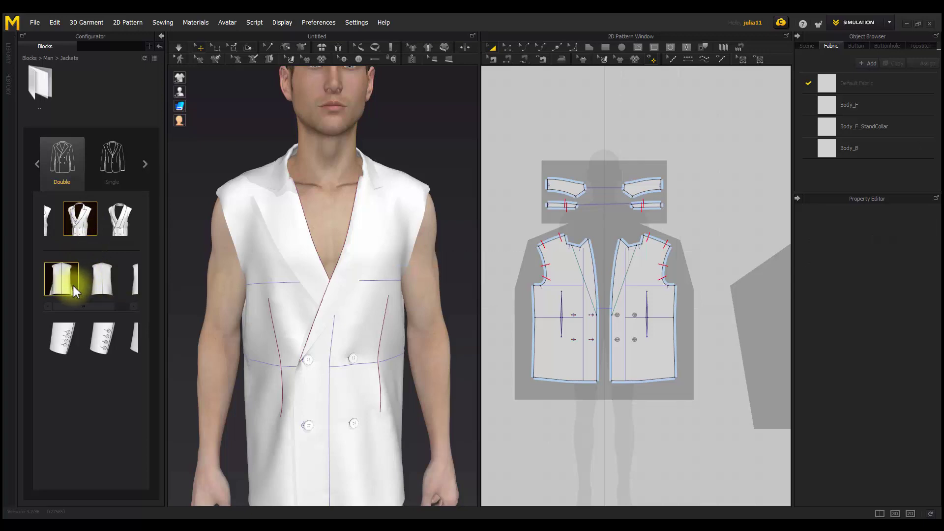
right_click_drag(391, 295, 184, 281)
scroll(401, 360, "down", 2)
middle_click_drag(401, 360, 378, 315)
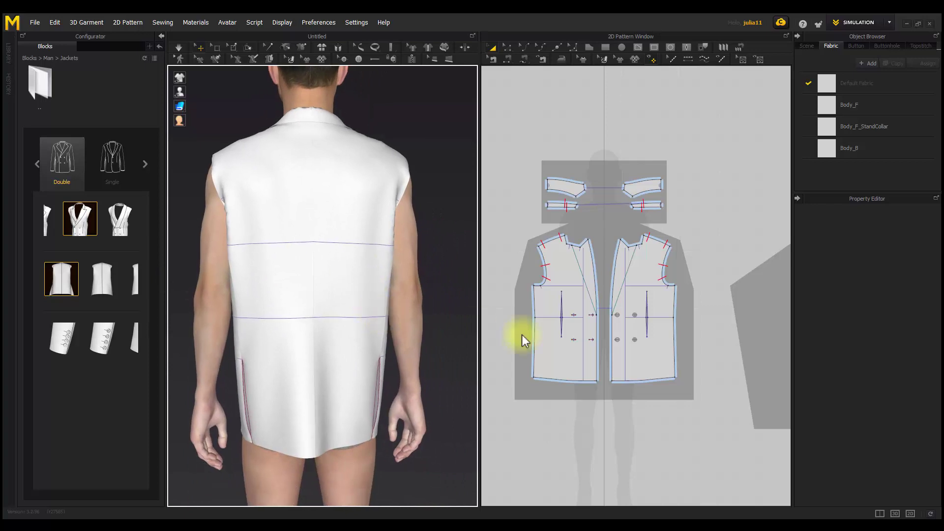
scroll(722, 320, "down", 3)
middle_click_drag(658, 311, 460, 310)
scroll(596, 304, "up", 5)
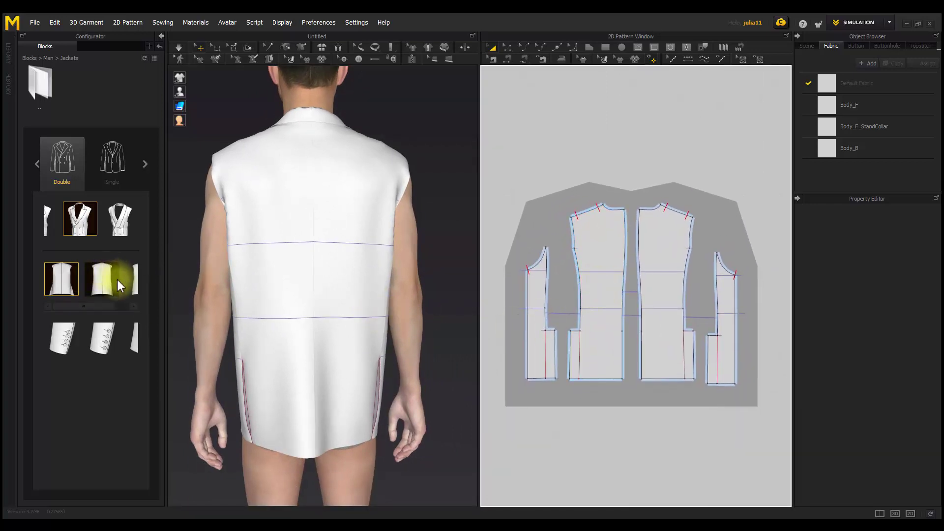
- Try the ventless back body block and switch to the last back option with a single center vent
left_click(104, 281)
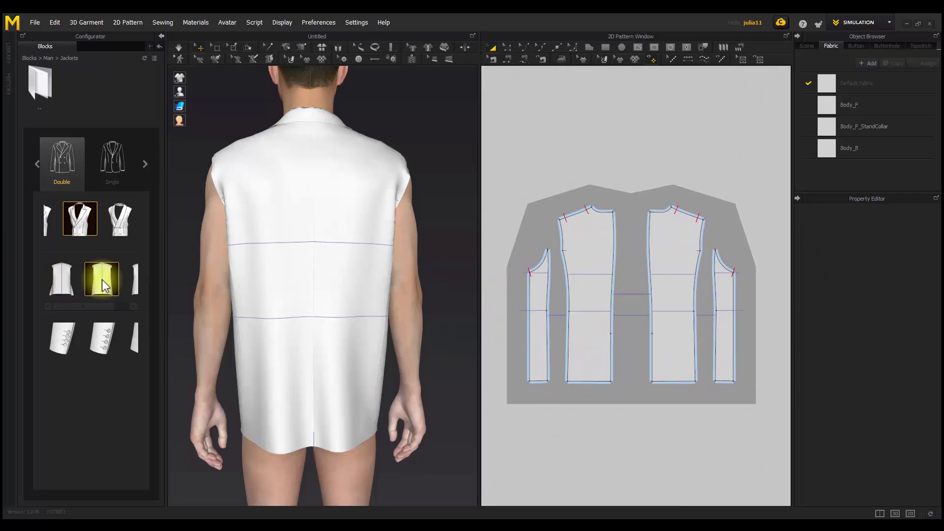
left_click_drag(82, 305, 104, 305)
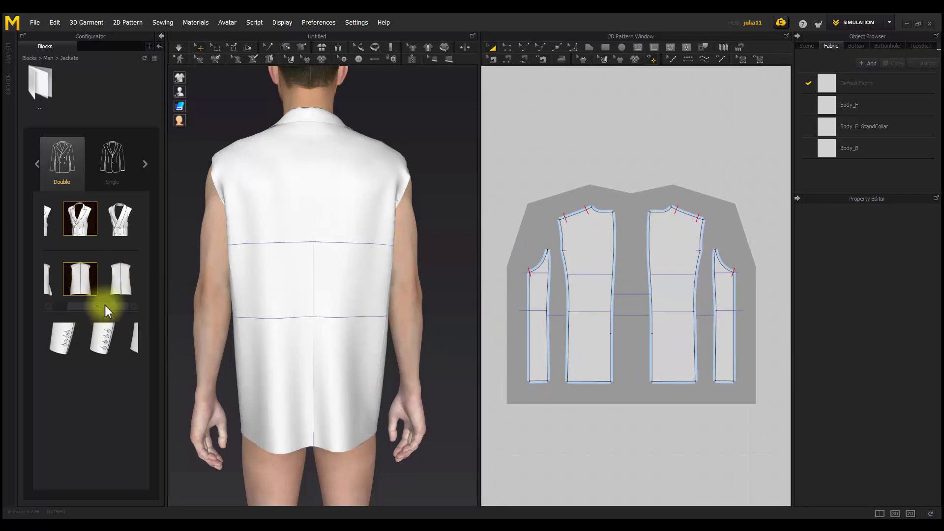
left_click(123, 288)
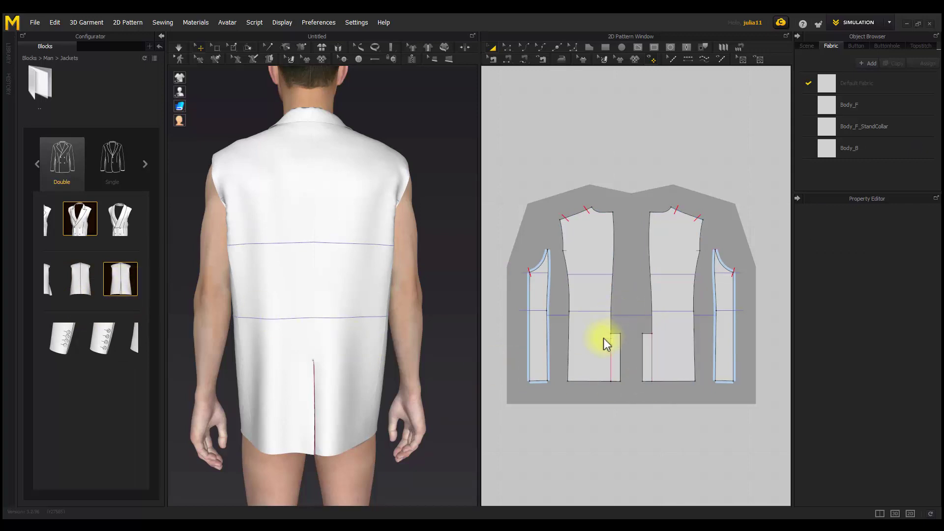
- Add the first buttoned-cuff sleeve block to the double-breasted jacket
right_click_drag(217, 327, 320, 320)
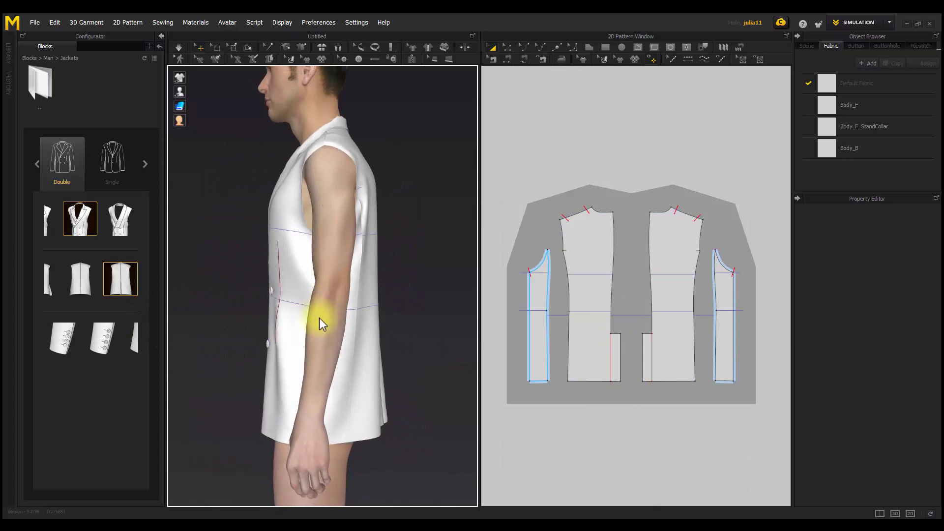
middle_click_drag(406, 351, 408, 296)
scroll(606, 352, "down", 3)
middle_click_drag(644, 352, 779, 343)
scroll(655, 349, "up", 3)
middle_click_drag(663, 345, 681, 320)
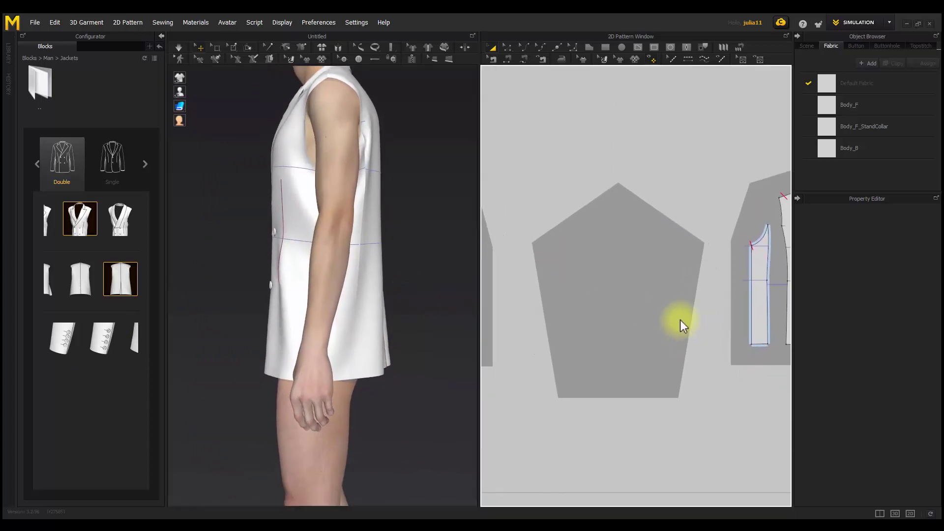
left_click(53, 344)
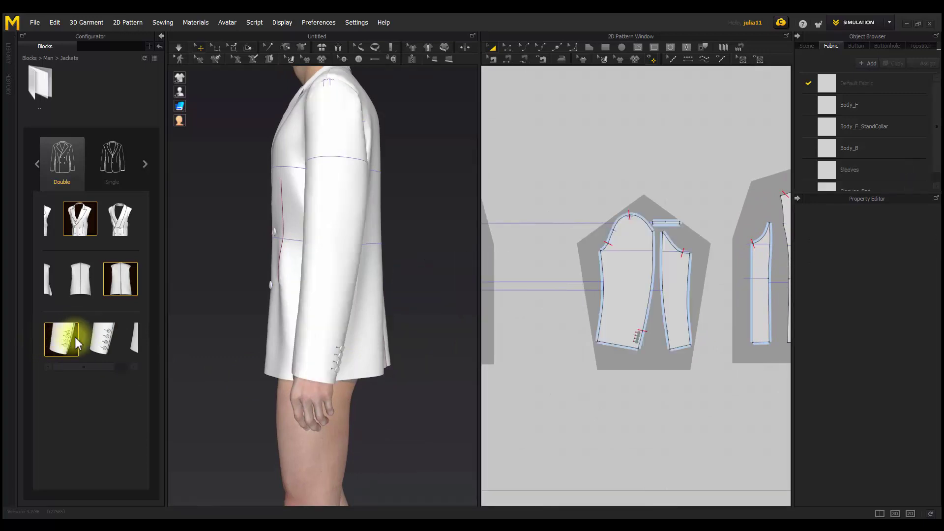
- Try the second and last sleeve blocks, and switch back to the first sleeve option
left_click(103, 344)
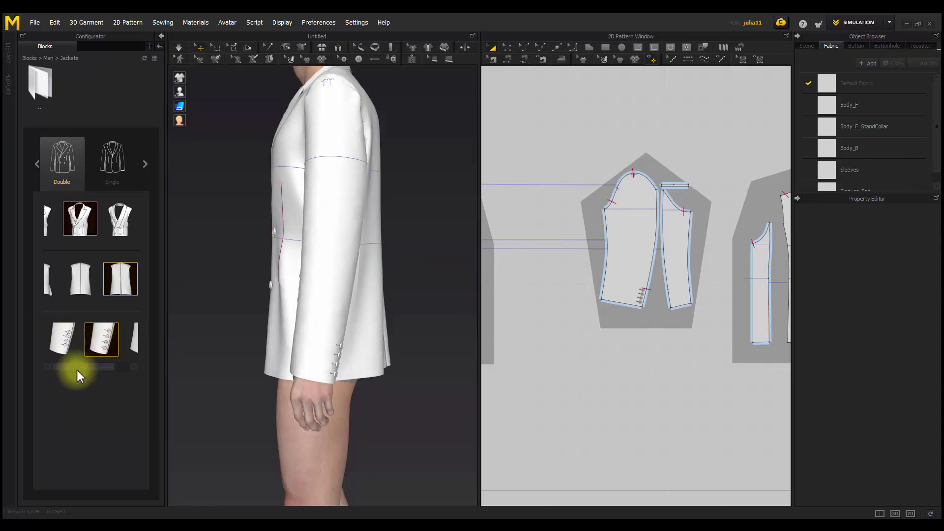
left_click_drag(77, 368, 122, 368)
left_click(121, 347)
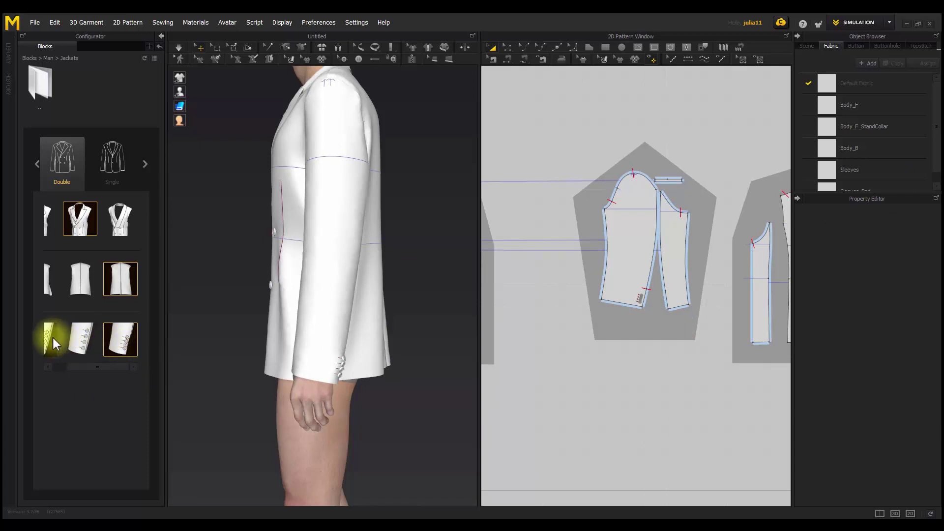
left_click(49, 339)
left_click_drag(98, 368, 64, 371)
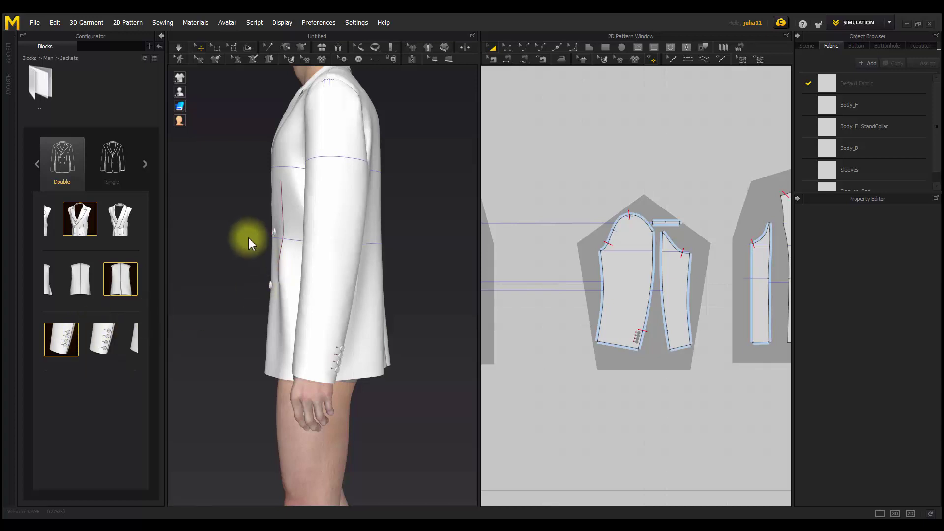
- Check the assembled jacket from front and back, and run the simulation briefly to drape it on the avatar
right_click_drag(249, 238, 367, 254)
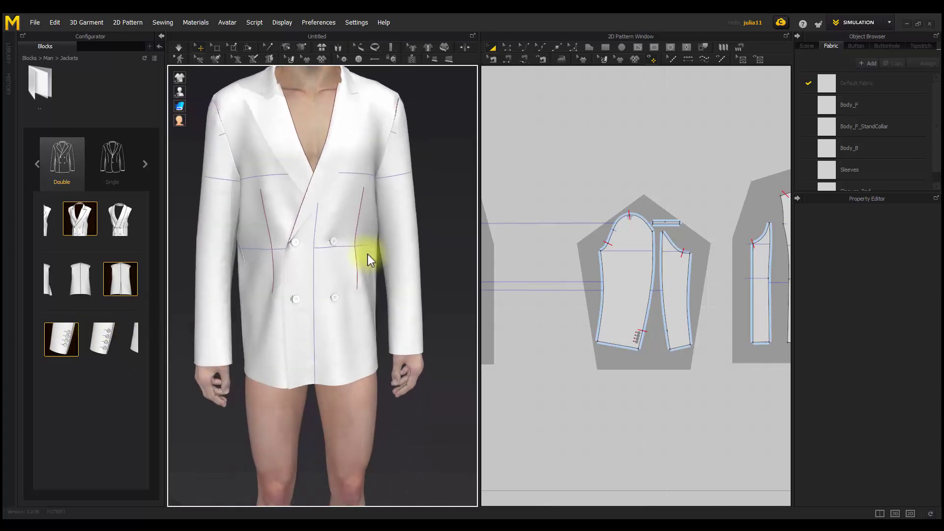
scroll(368, 253, "down", 1)
middle_click_drag(368, 254, 355, 318)
right_click_drag(355, 317, 128, 286)
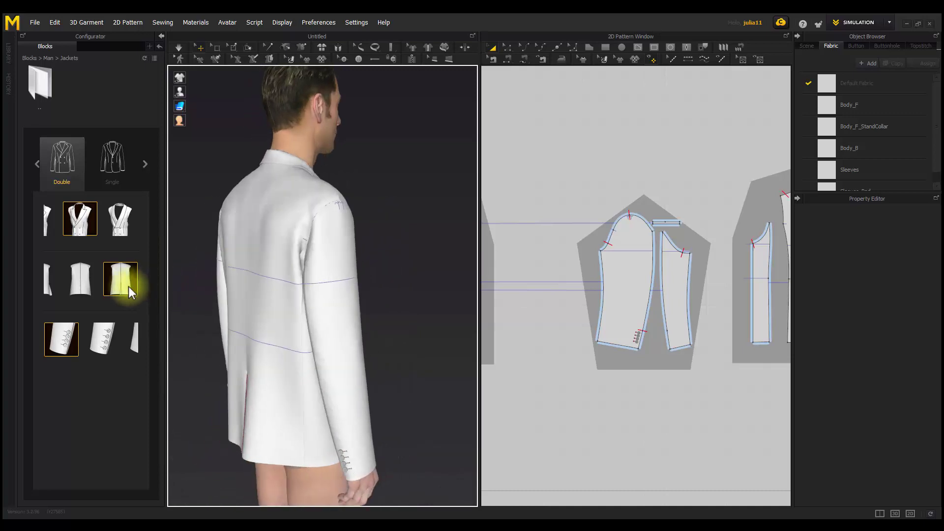
right_click_drag(411, 312, 261, 305)
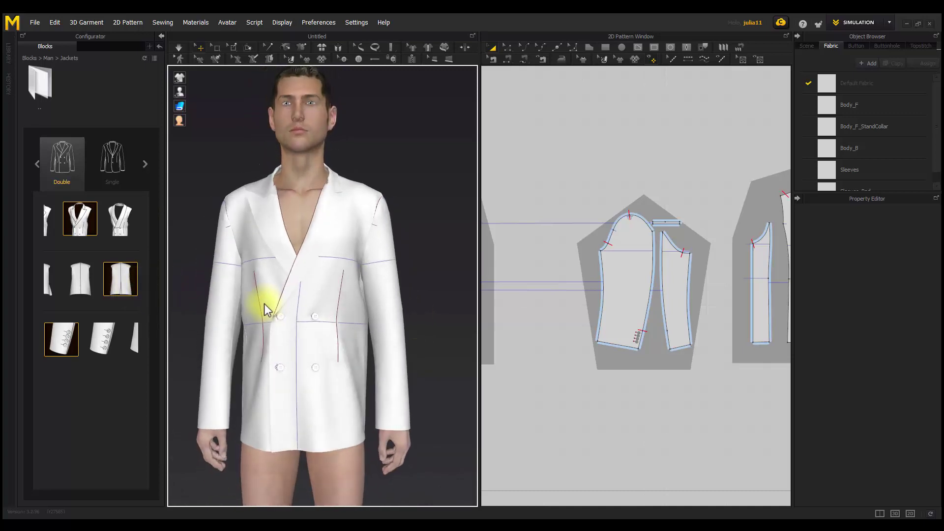
left_click(178, 48)
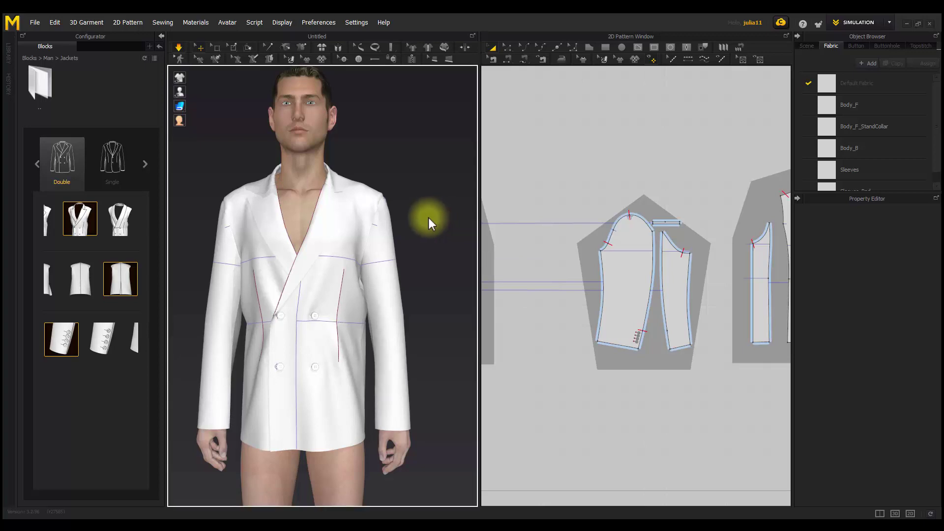
left_click(180, 48)
- Activate the Edit Sewing tool and examine the seam lines on the jacket's front and sleeve patterns
scroll(611, 295, "down", 5)
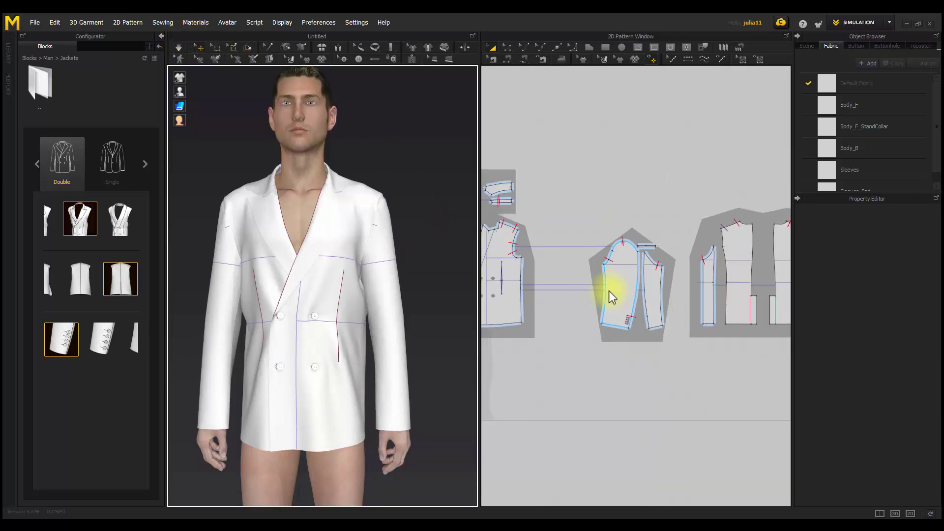
left_click(492, 59)
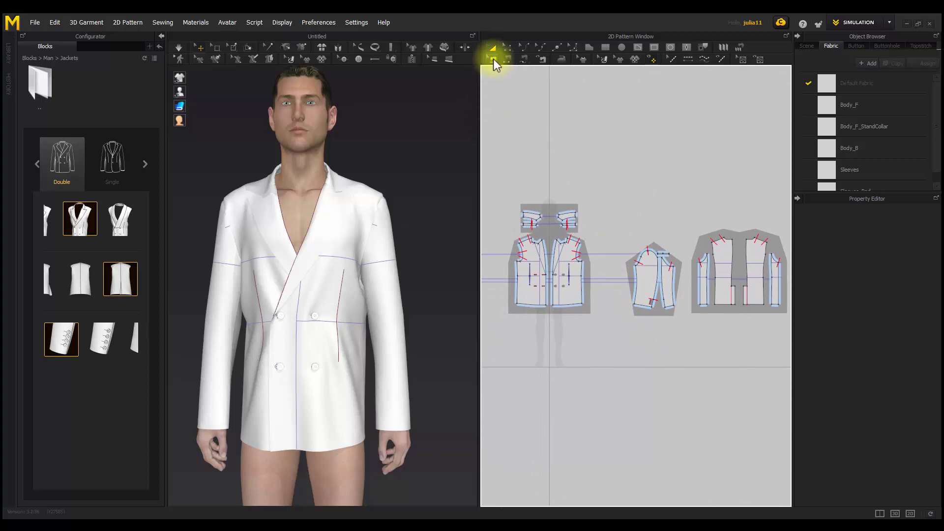
scroll(593, 276, "up", 4)
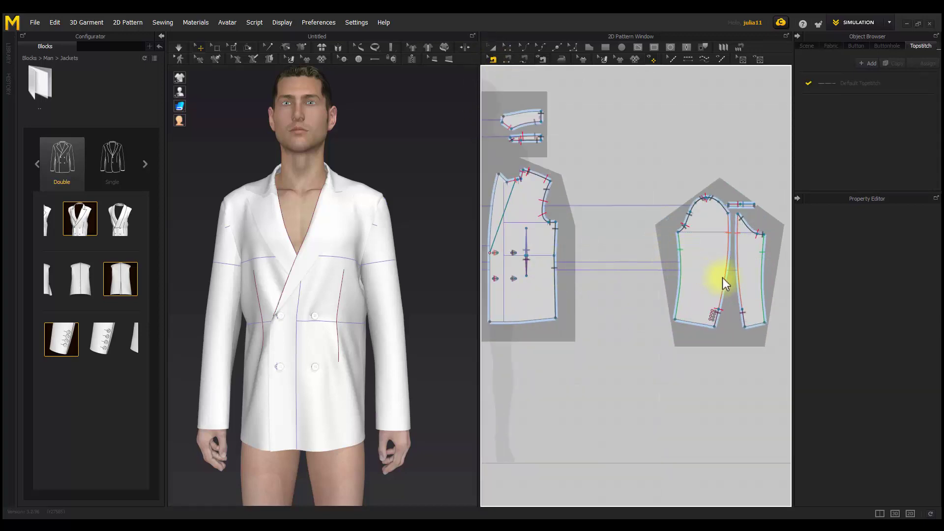
- Examine the sewing lines on the jacket's sleeve and back patterns, and check the whole pattern layout
middle_click_drag(721, 280, 496, 273)
scroll(572, 270, "up", 4)
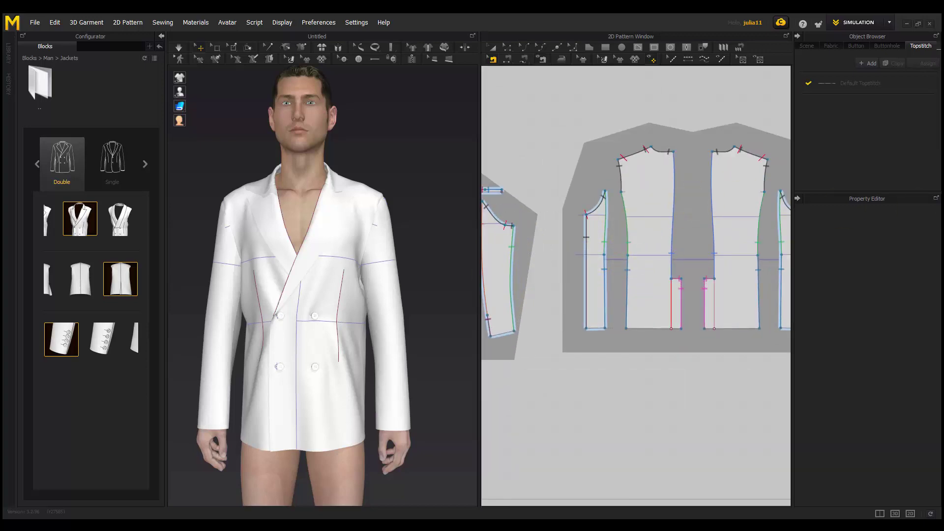
scroll(598, 394, "down", 6)
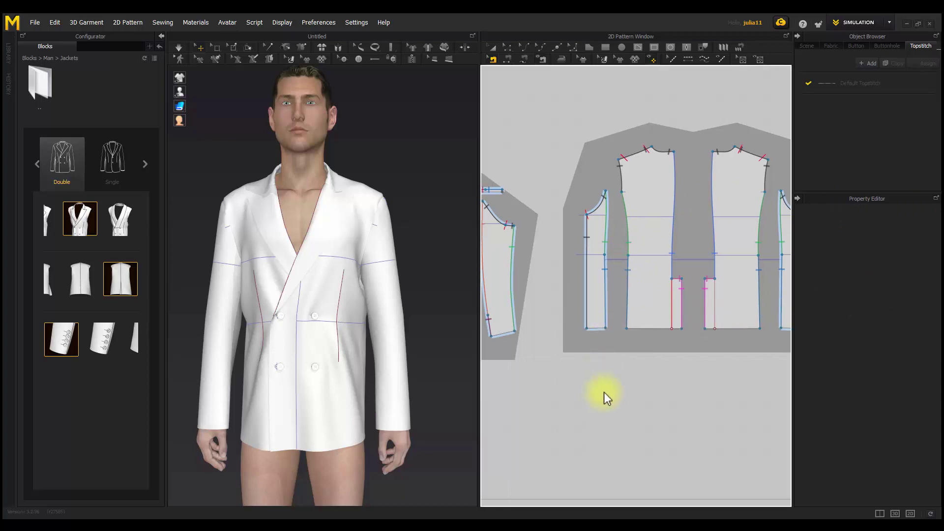
scroll(664, 378, "down", 3)
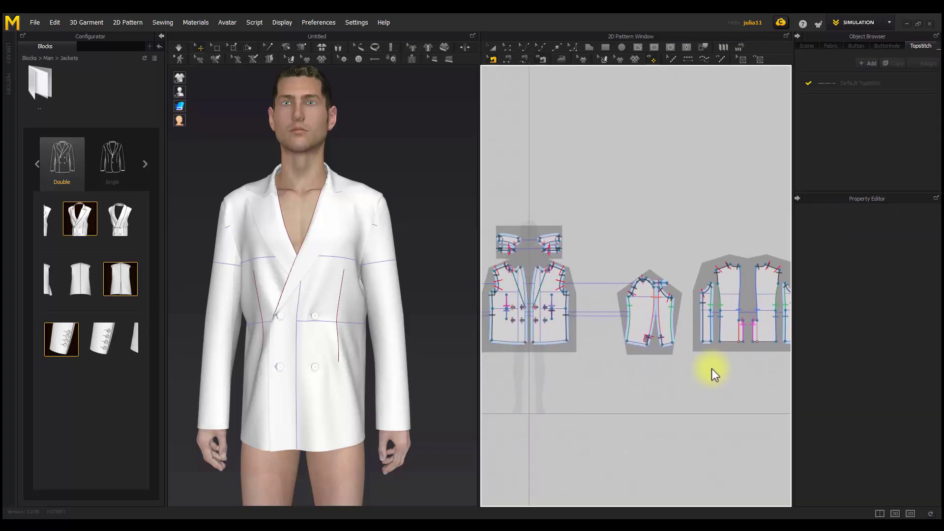
scroll(618, 384, "down", 2)
scroll(633, 344, "down", 3)
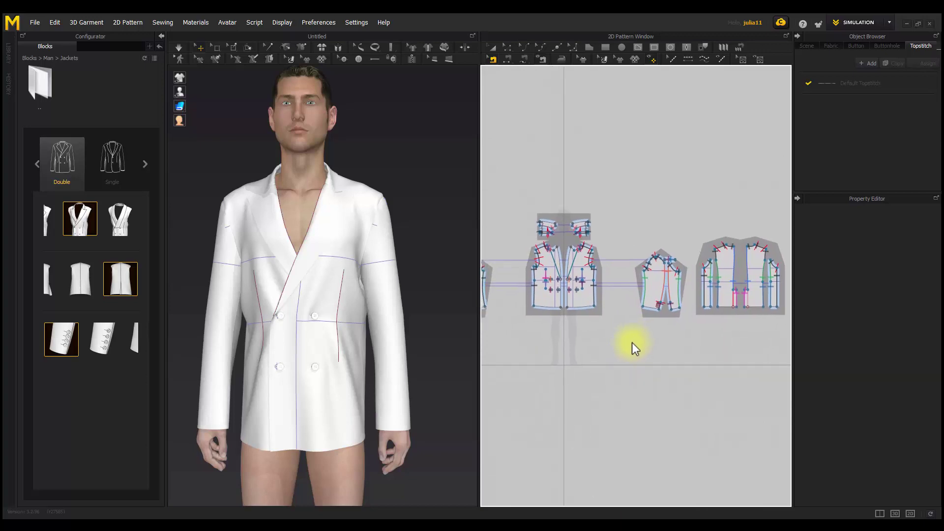
scroll(645, 327, "up", 3)
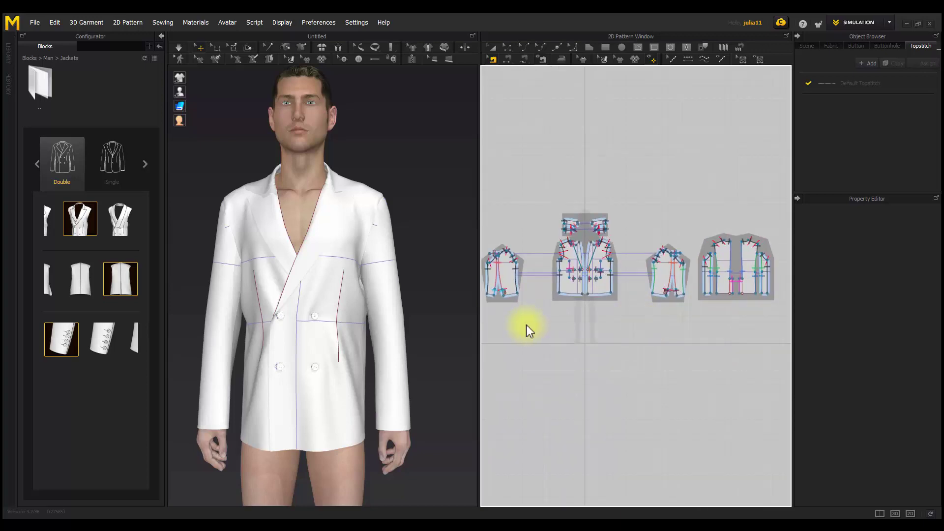
- Load the Short style from the men's Shirts blocks, discarding the unsaved jacket
double_click(36, 88)
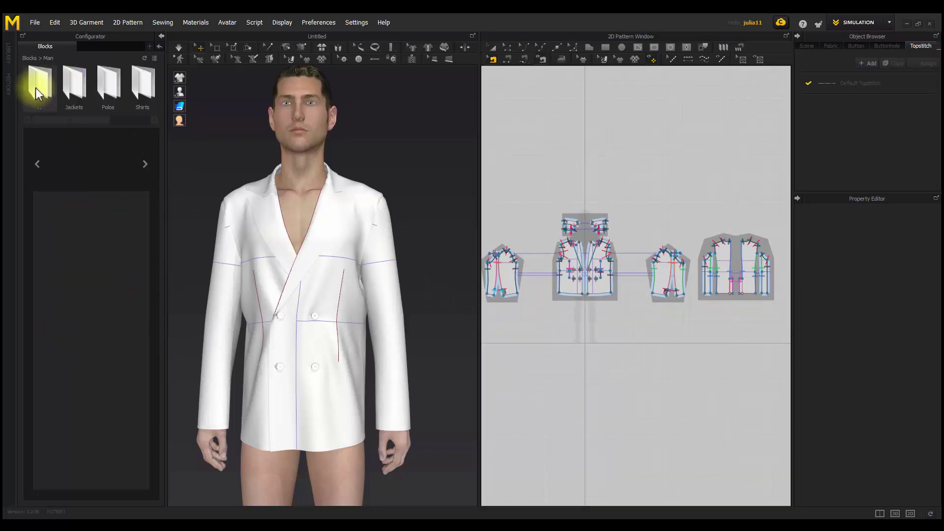
left_click_drag(65, 121, 96, 122)
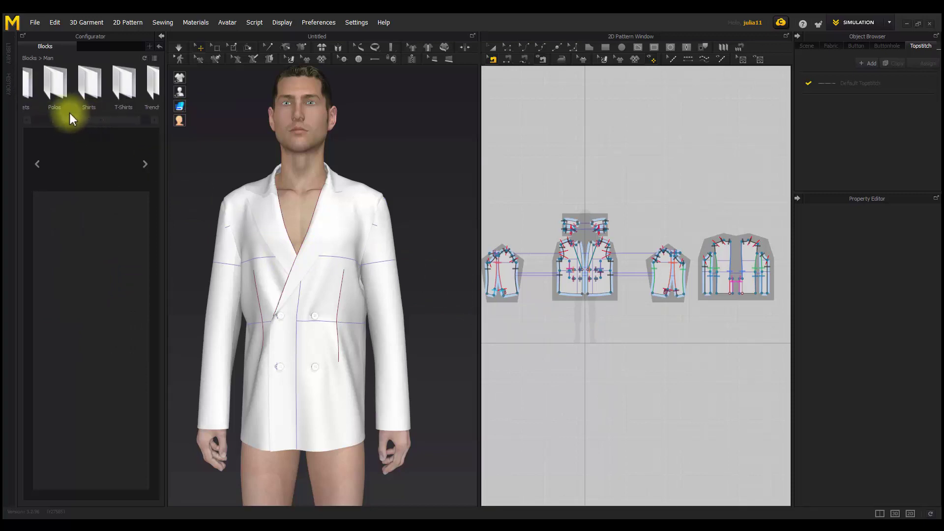
double_click(96, 82)
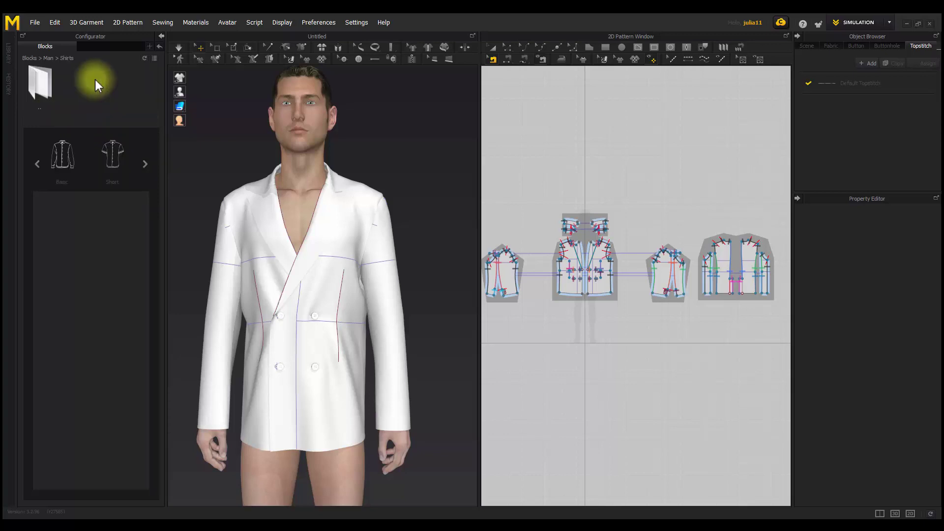
double_click(114, 164)
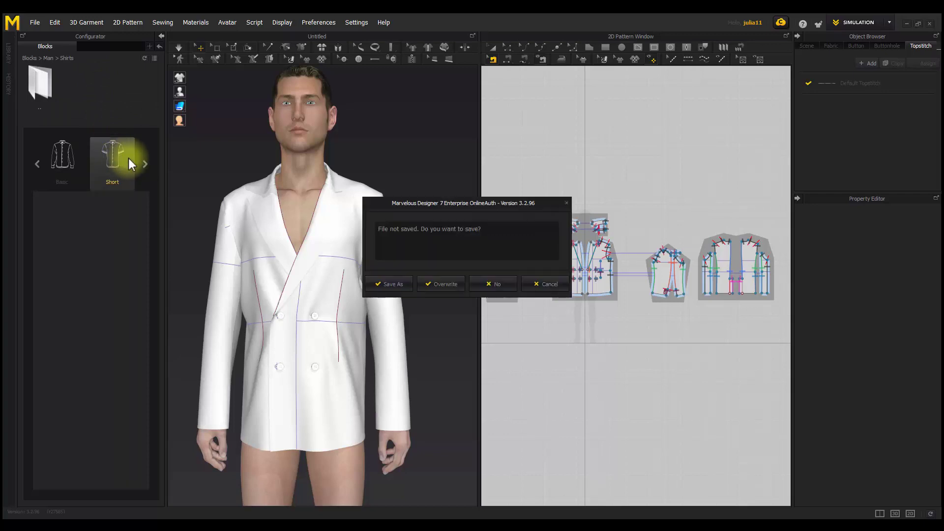
left_click(494, 285)
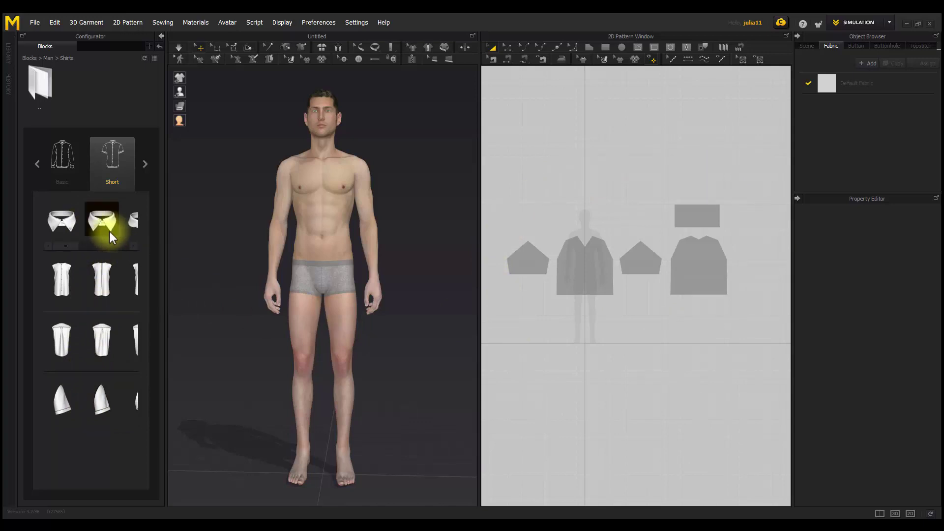
- Add the second collar block to the short-sleeved shirt and check it up close on the avatar
mouse_move(69, 246)
left_mouse_down()
mouse_move(136, 254)
mouse_move(67, 250)
left_mouse_up()
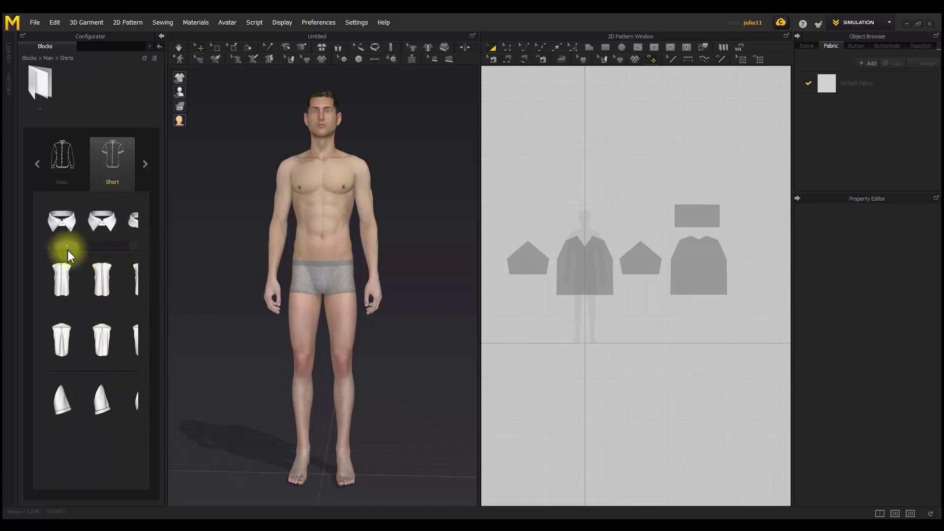
left_click(108, 222)
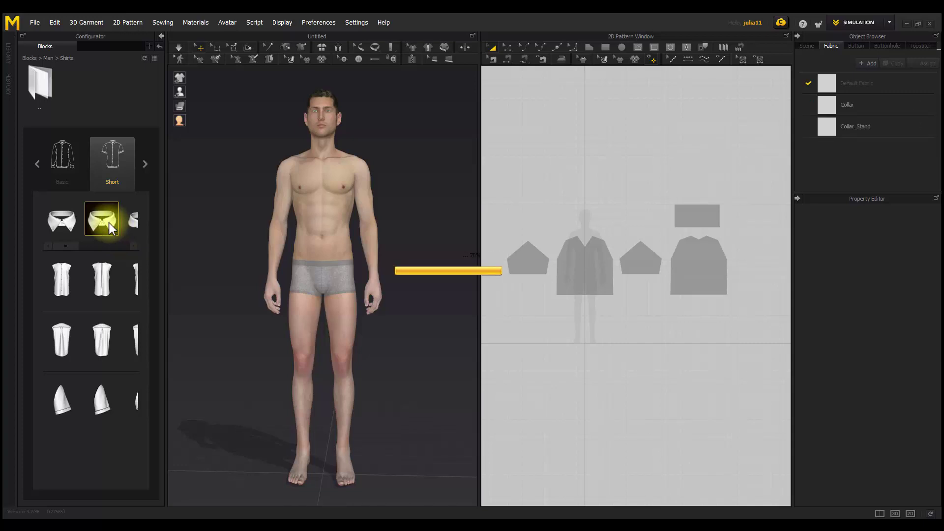
scroll(359, 205, "up", 5)
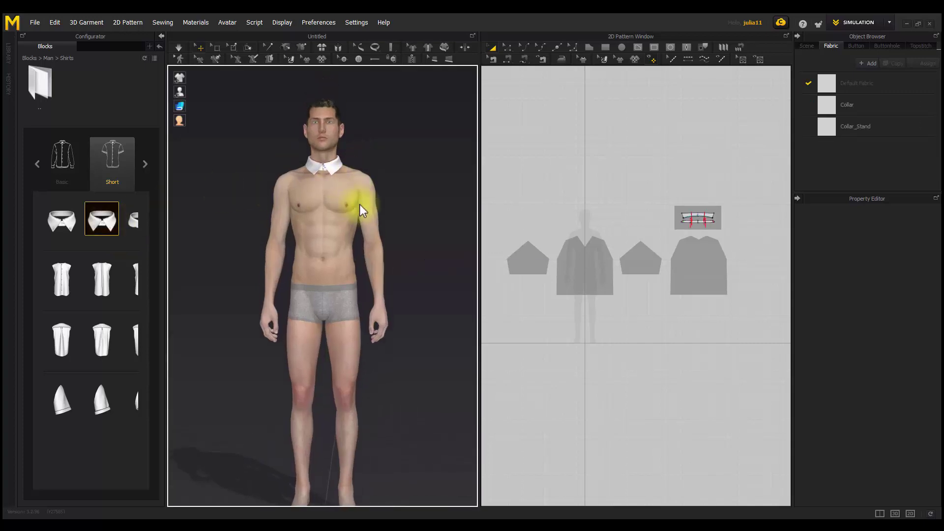
middle_click_drag(386, 256, 372, 275)
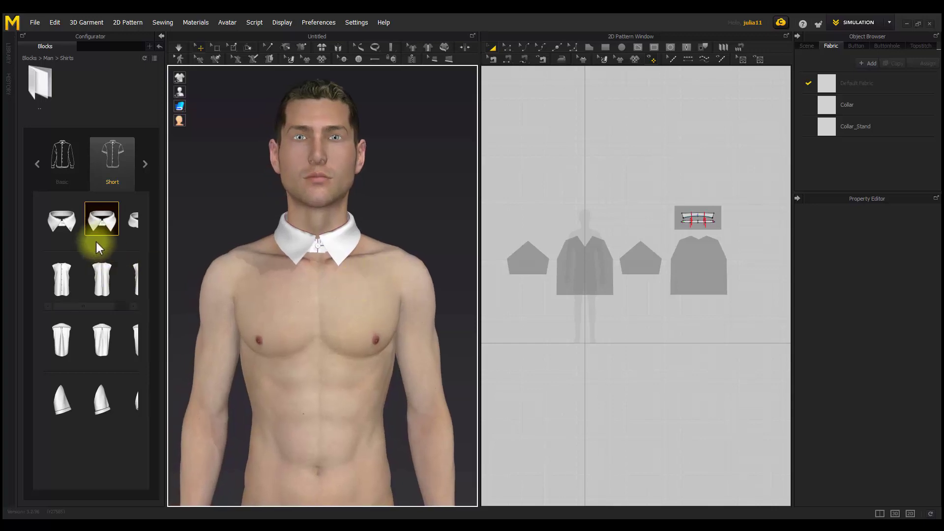
- Try the other collar blocks in sequence and settle on the last collar option
left_click_drag(68, 244, 83, 246)
left_click(87, 221)
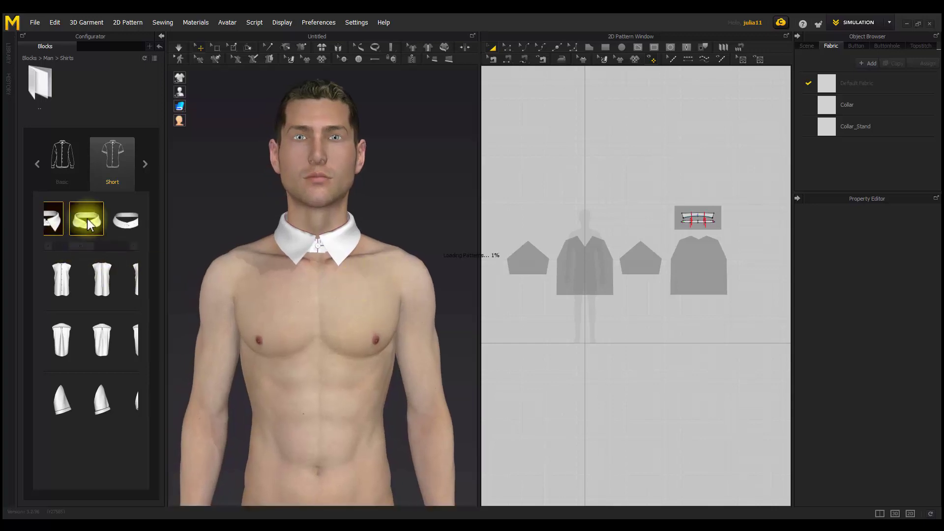
left_click(128, 226)
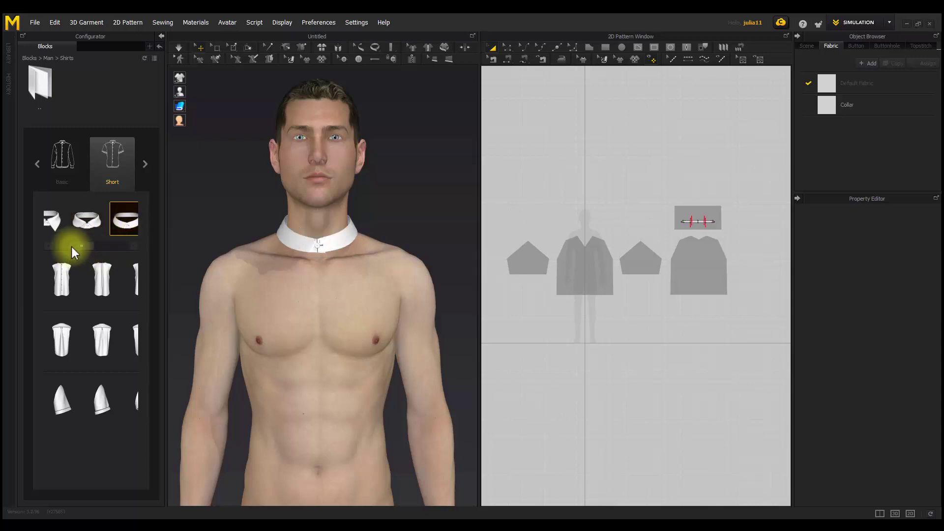
left_click_drag(72, 246, 87, 247)
left_click(94, 226)
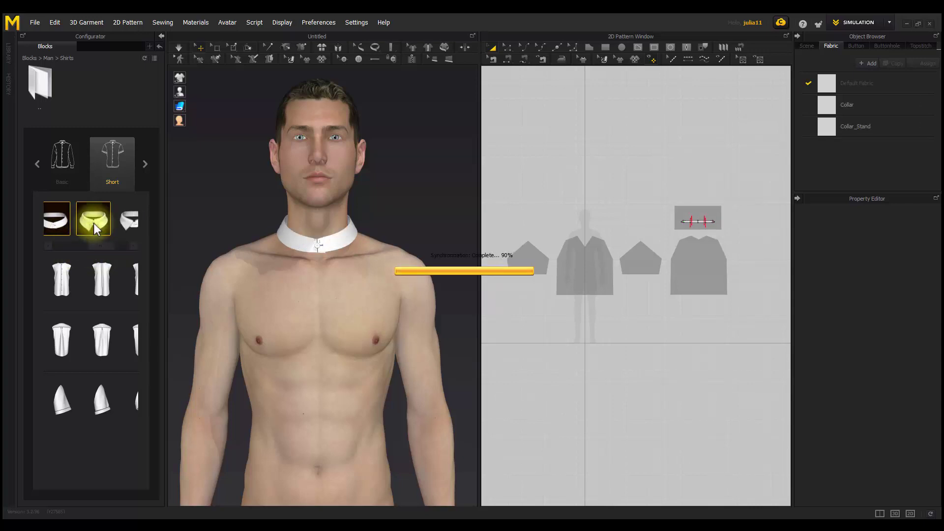
left_click(129, 222)
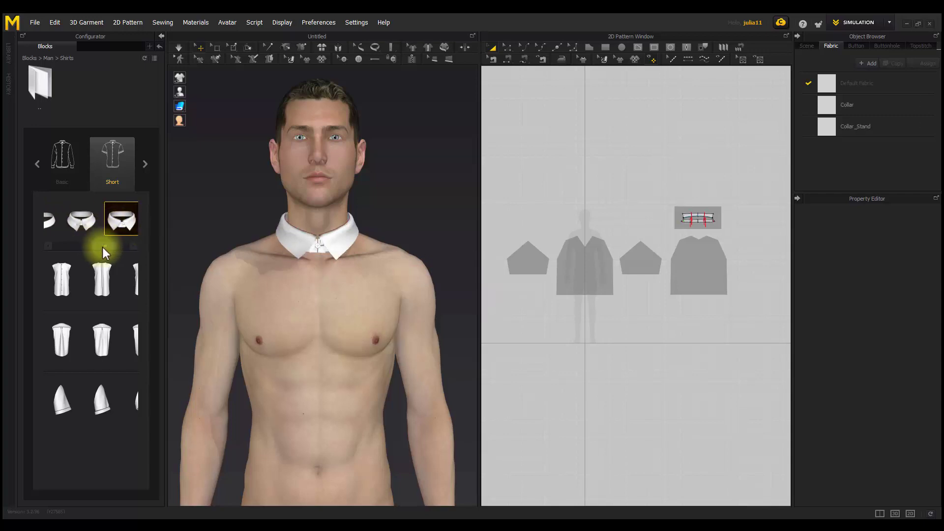
left_click_drag(102, 247, 122, 248)
left_click(125, 221)
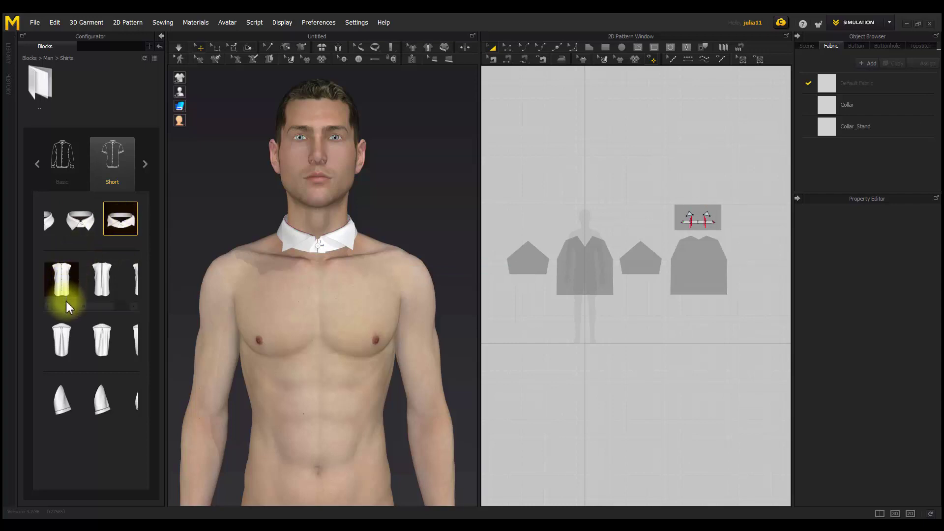
- Try the last and second shirt front blocks, and settle on the first front option
left_click_drag(66, 303, 89, 305)
left_click(123, 278)
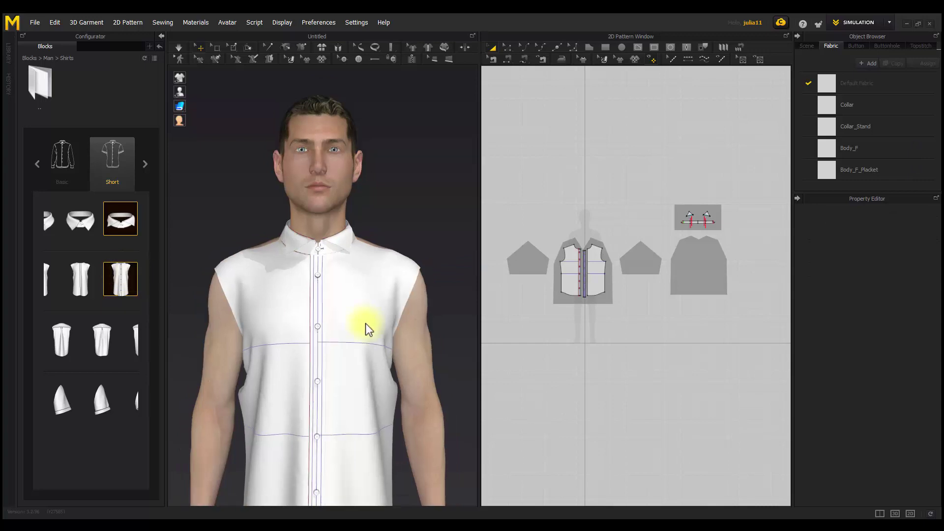
middle_click_drag(365, 323, 370, 274)
left_click(75, 276)
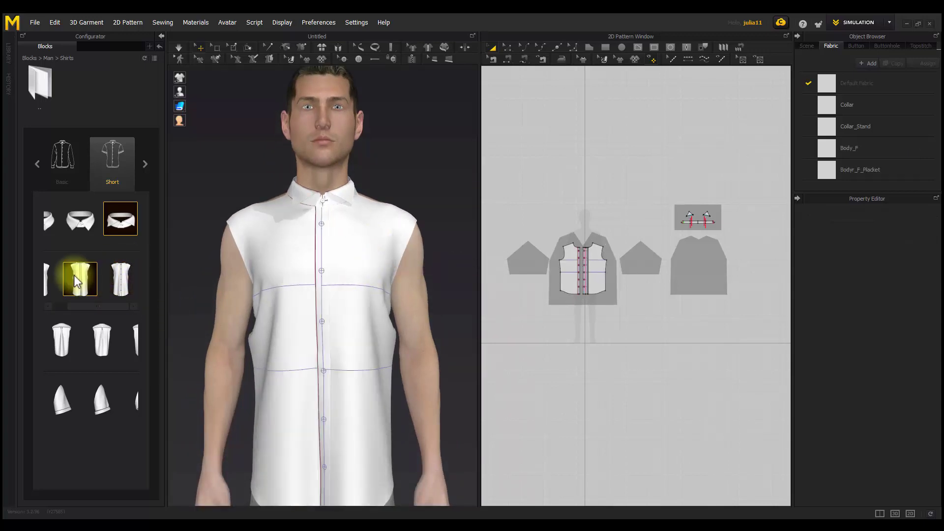
left_click(52, 281)
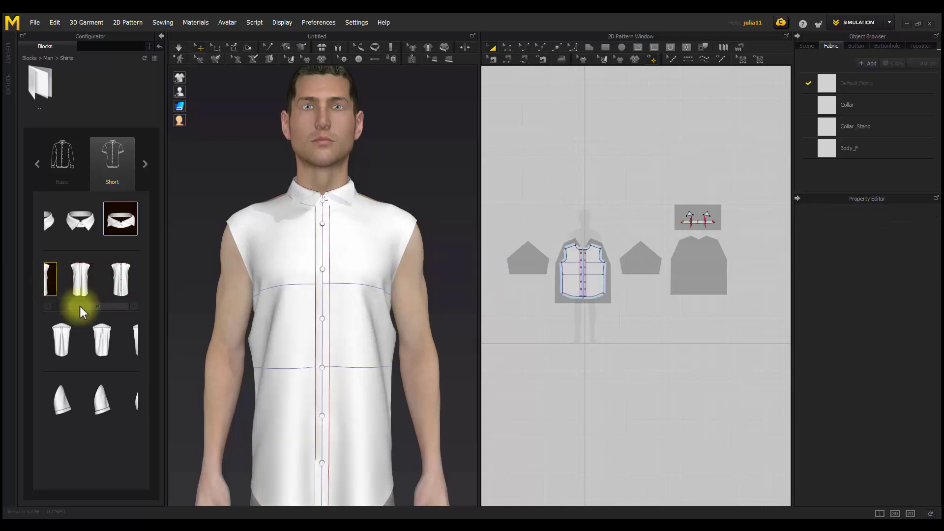
left_click_drag(79, 306, 57, 307)
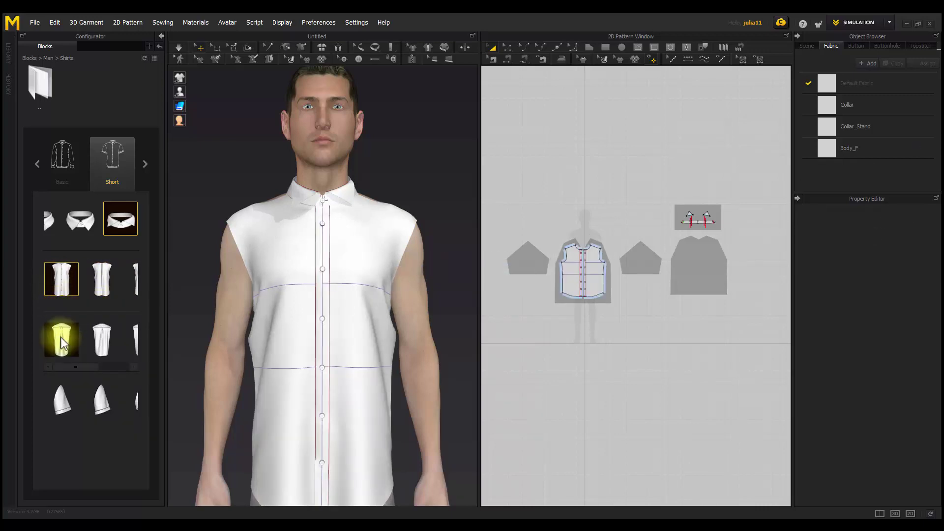
- Try the first and second shirt back blocks on the avatar's back, and settle on the last back option
right_click_drag(447, 301, 217, 302)
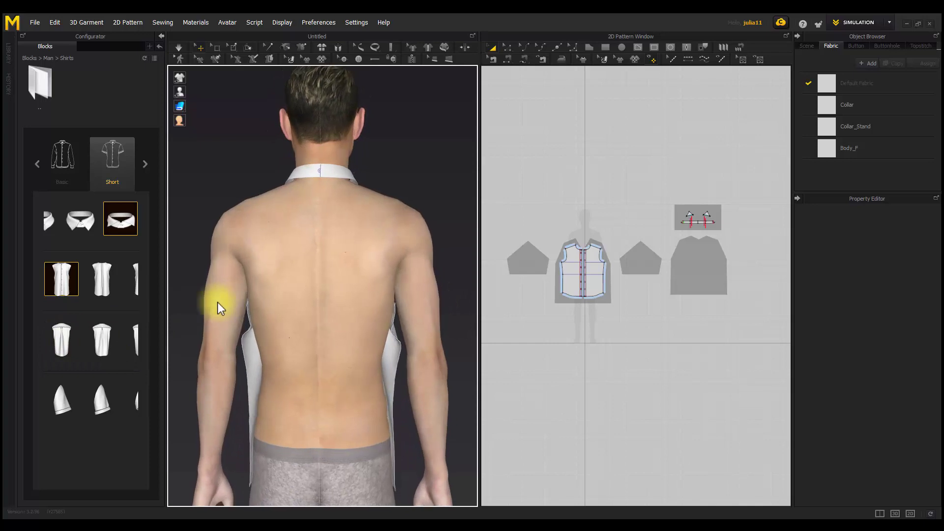
left_click(61, 341)
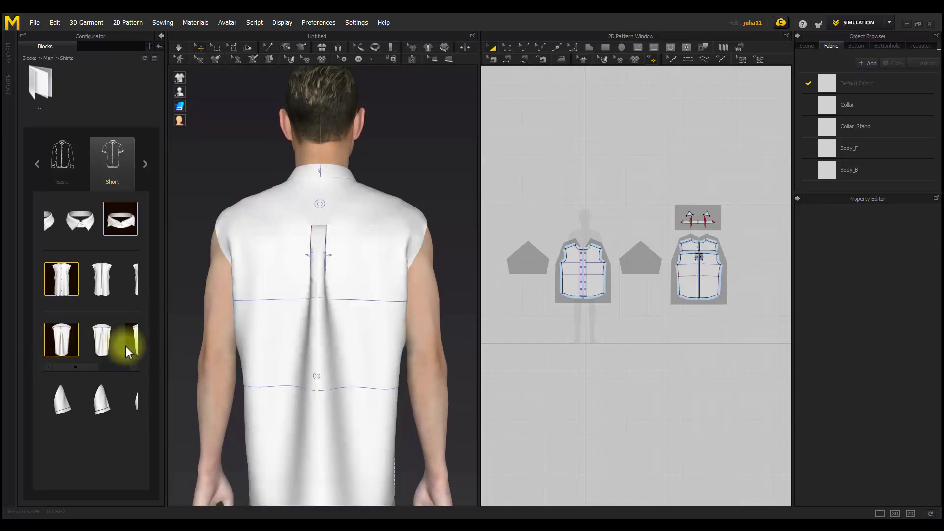
left_click(107, 343)
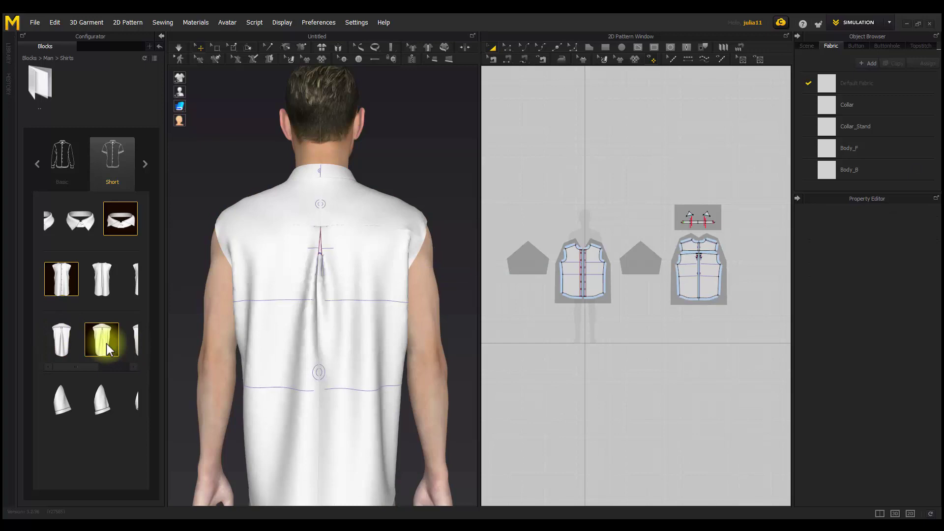
left_click_drag(87, 367, 117, 367)
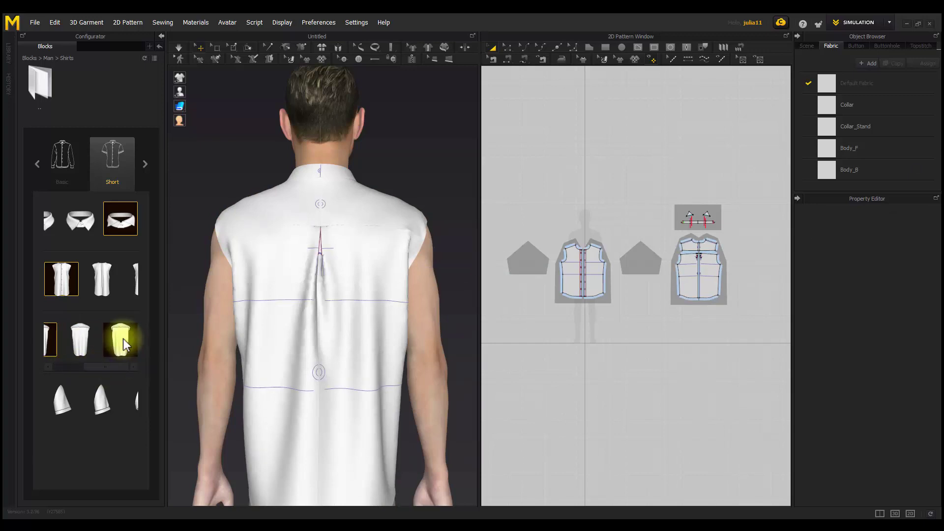
left_click(123, 339)
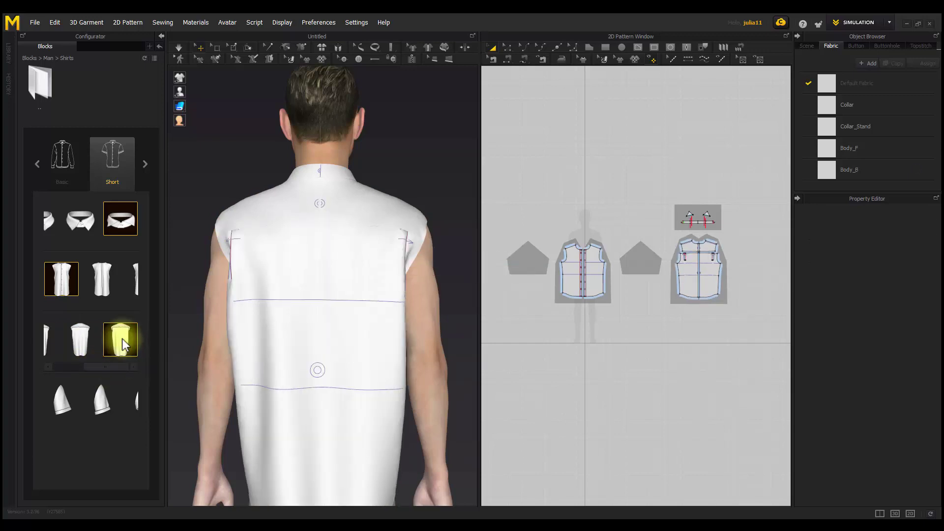
- Try the second and last short sleeve blocks, and settle on the first sleeve option
right_click_drag(238, 276, 386, 234)
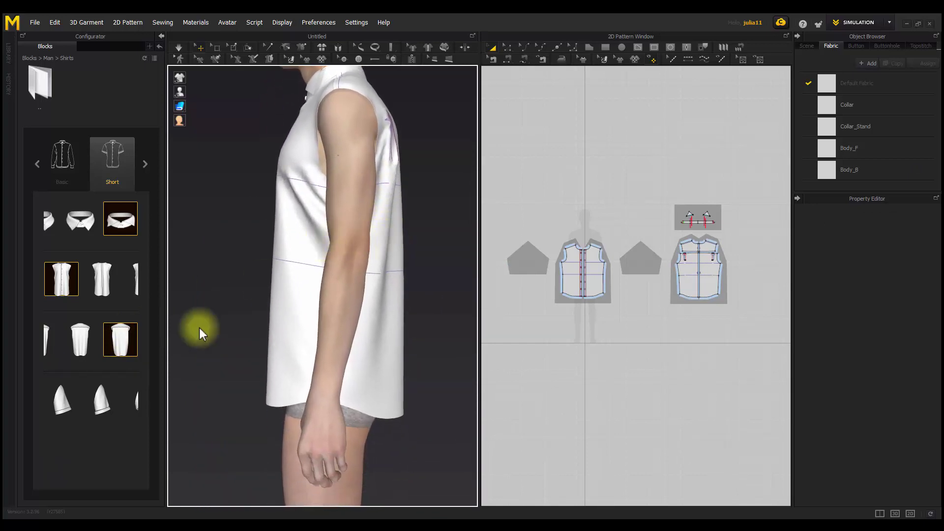
left_click(102, 400)
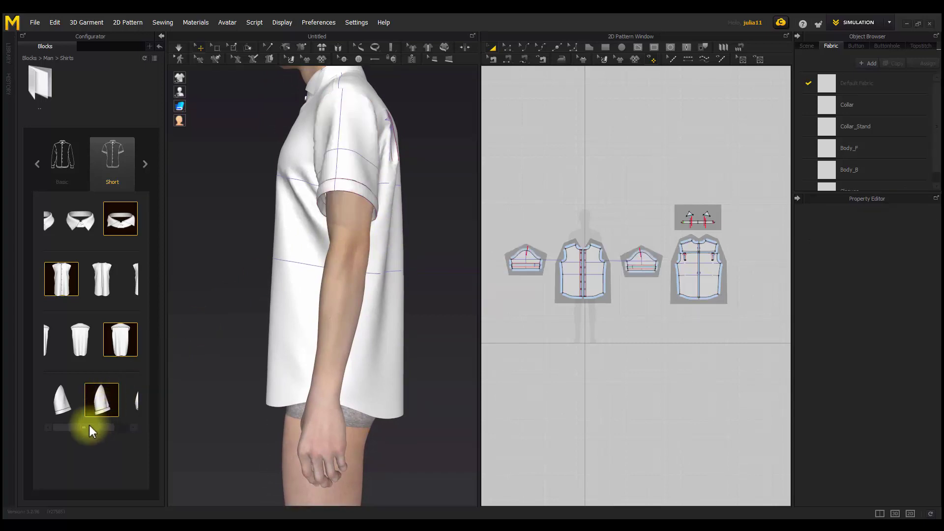
left_click_drag(89, 425, 125, 425)
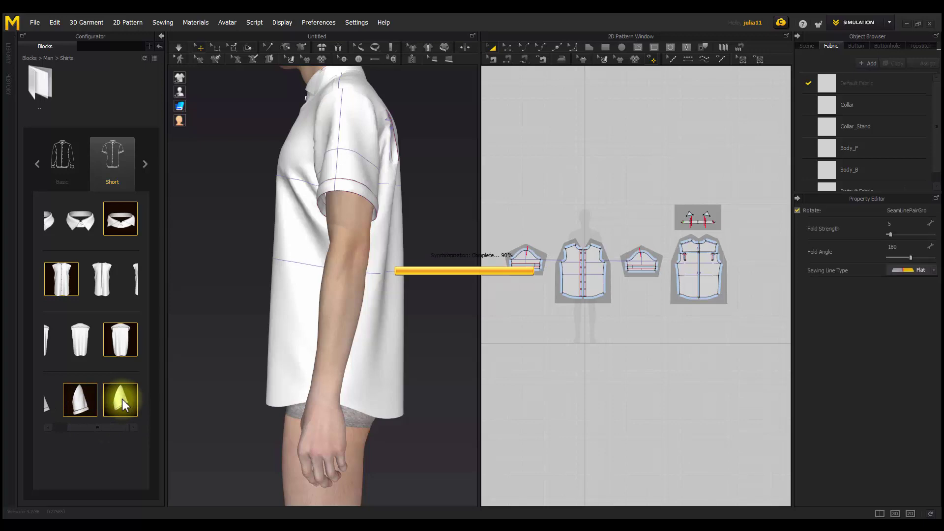
left_click_drag(90, 426, 50, 418)
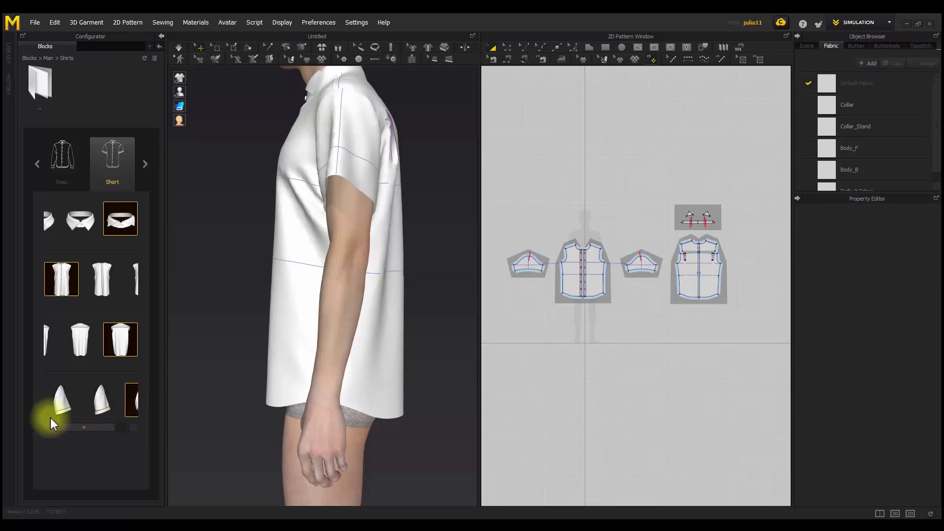
left_click(62, 403)
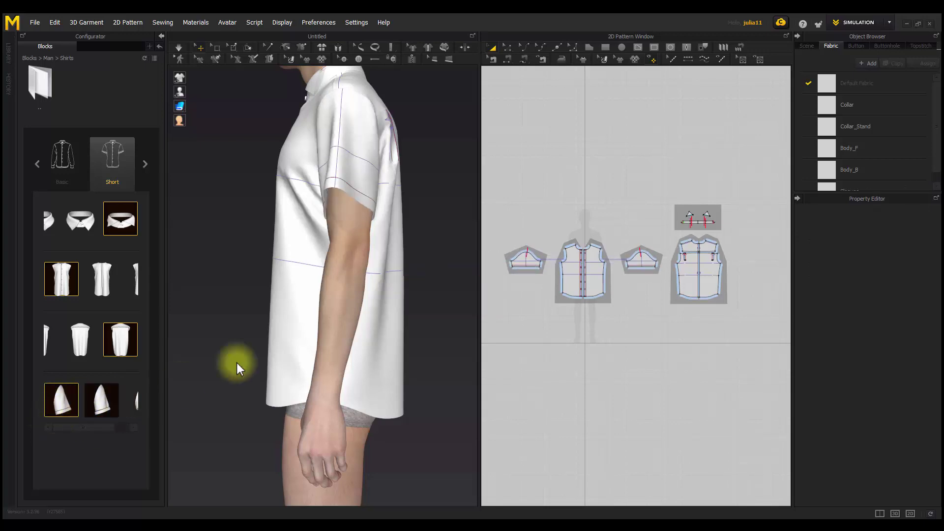
- Check the assembled shirt from the front and start the simulation to drape it on the avatar
right_click_drag(237, 362, 411, 290)
scroll(411, 290, "down", 4)
right_click_drag(411, 360, 402, 355)
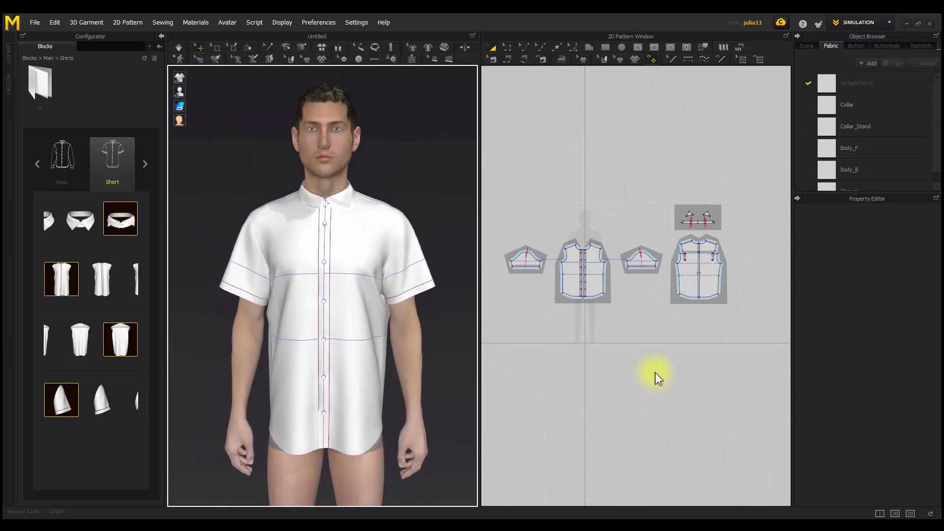
left_click(179, 46)
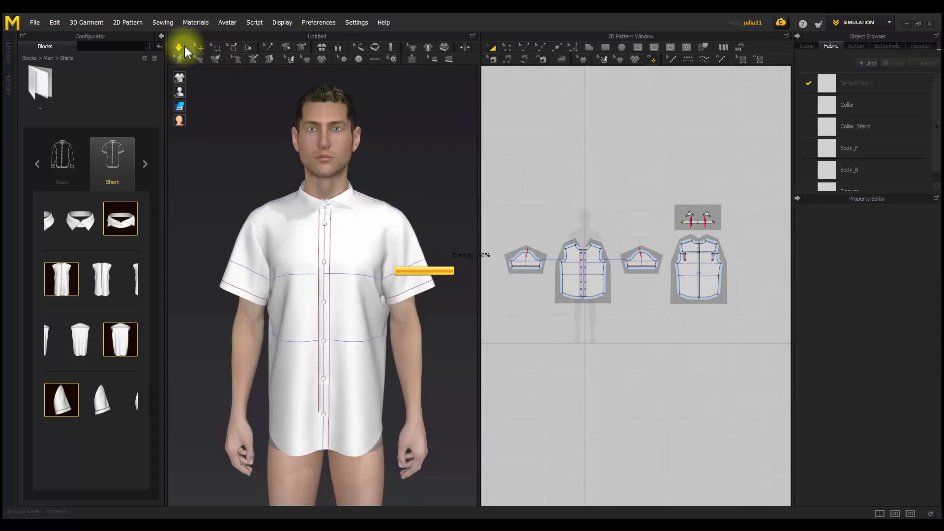
- Replace the shirt's sleeves with the second short sleeve block and simulate the garment on the avatar
right_click_drag(430, 215, 341, 227)
right_click_drag(415, 217, 285, 229)
right_click_drag(436, 246, 221, 226)
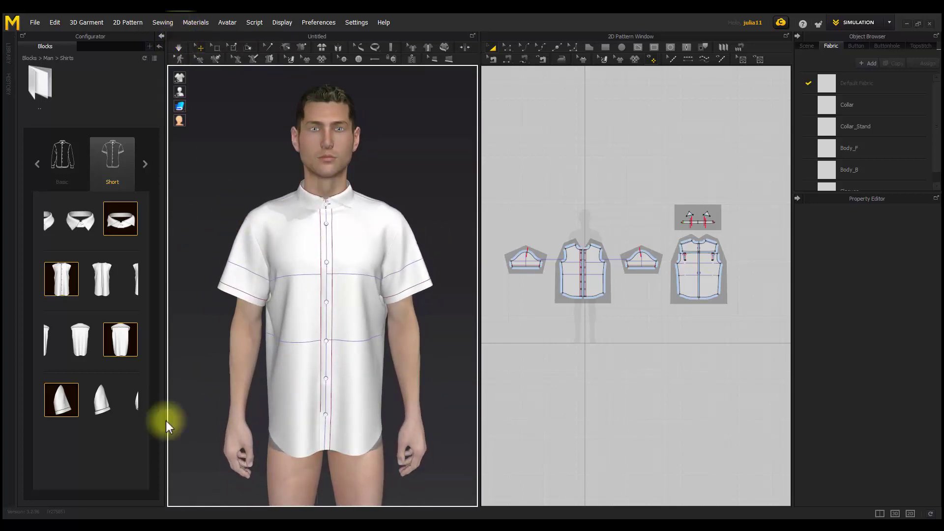
left_click(102, 399)
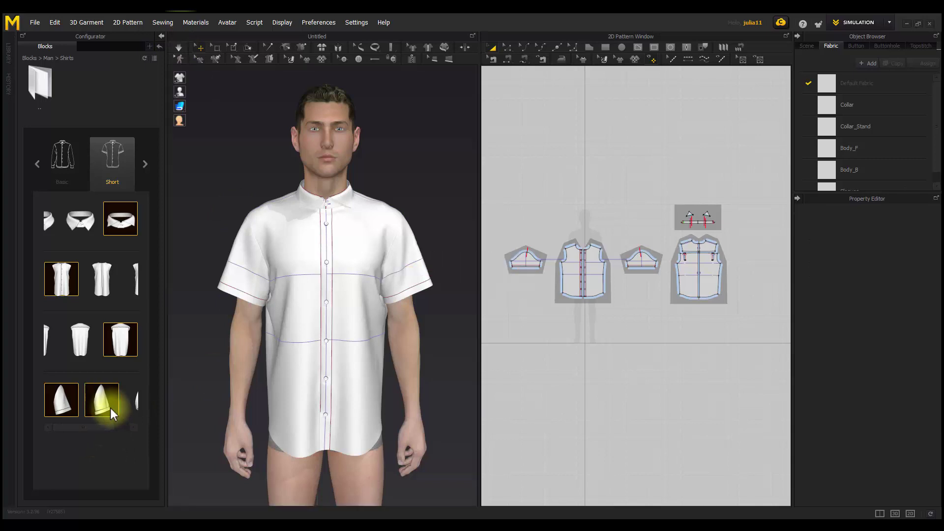
left_click(179, 46)
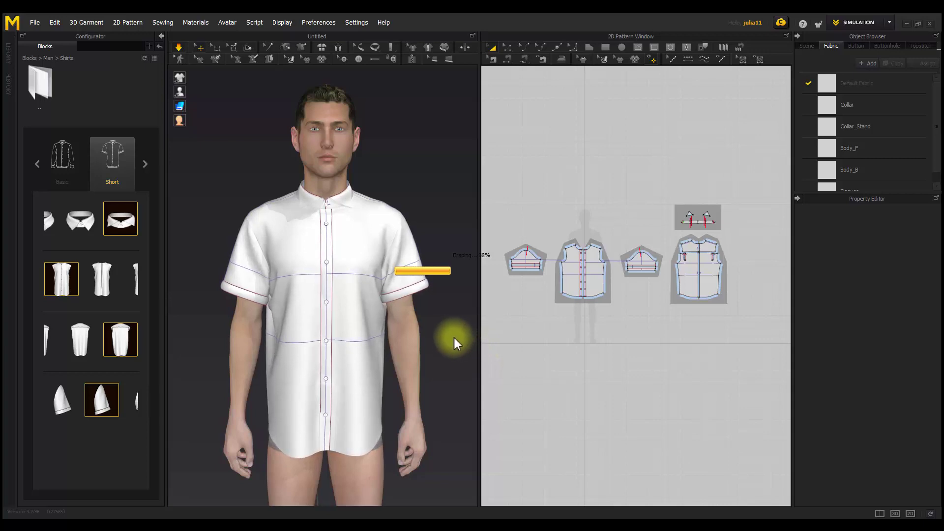
right_click_drag(453, 338, 288, 339)
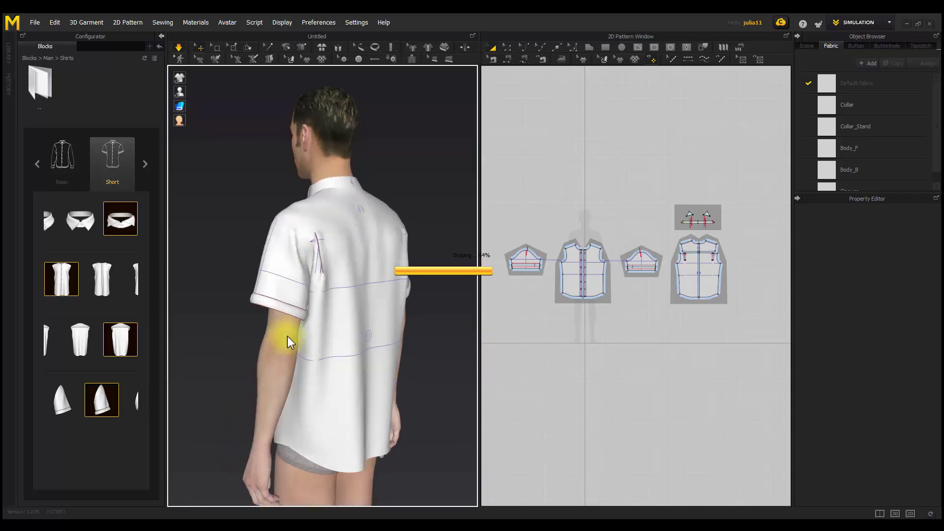
right_click_drag(418, 347, 179, 344)
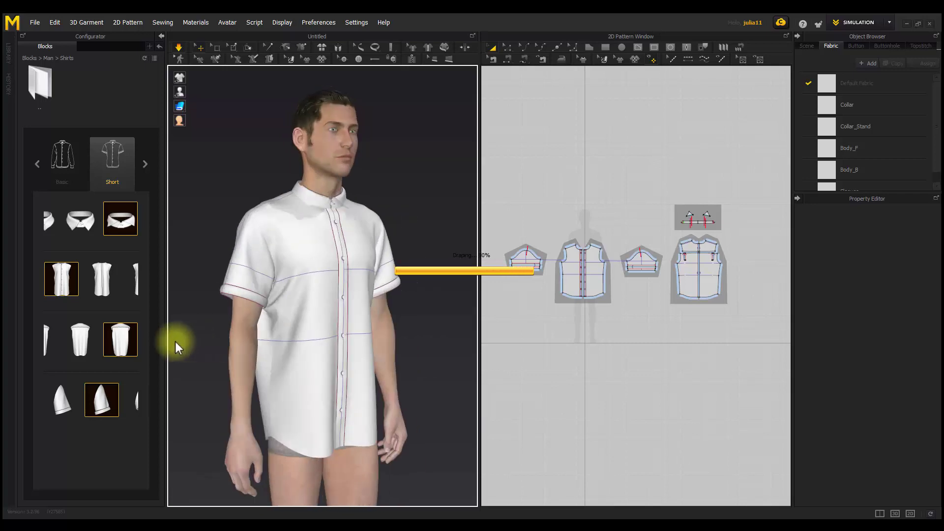
mouse_move(339, 350)
right_mouse_down()
mouse_move(330, 350)
mouse_move(349, 353)
right_mouse_up()
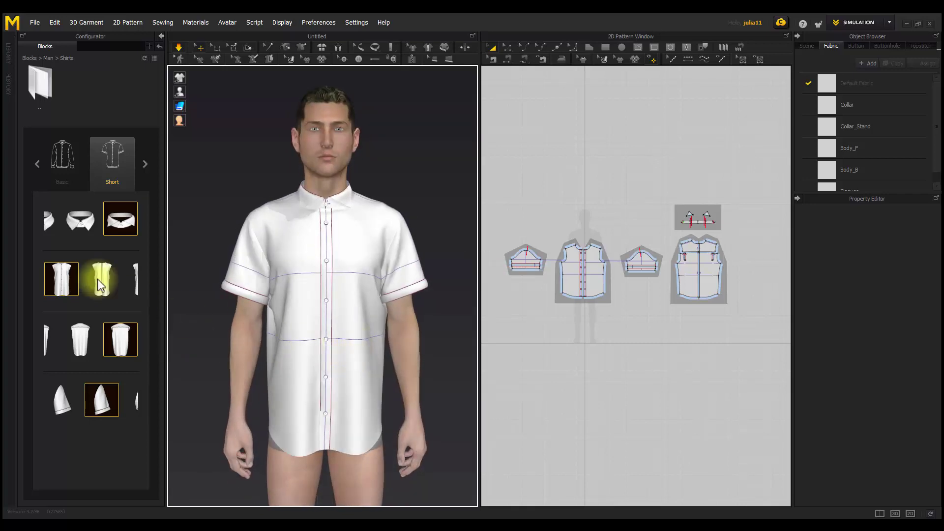
- Swap the shirt's collar for the first collar block, a band collar, simulate the drape, and check the shirt from behind
left_click_drag(116, 246, 99, 247)
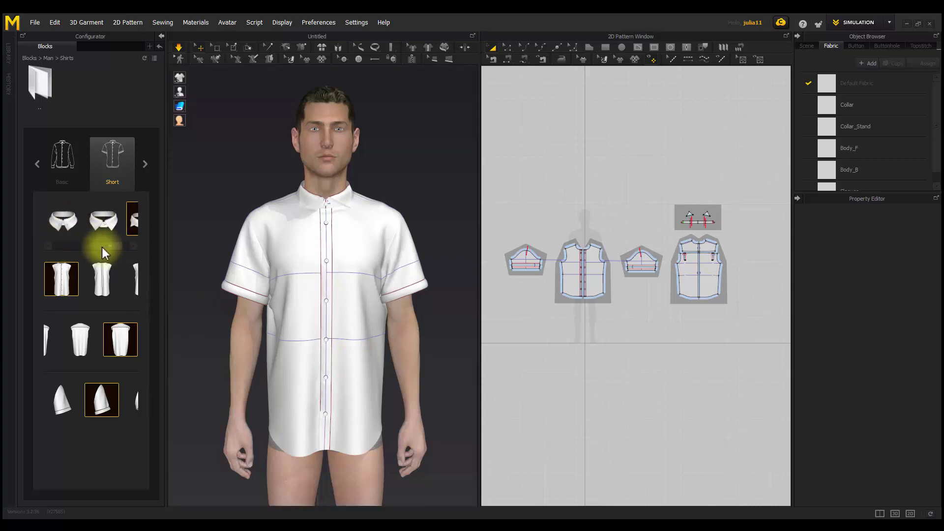
left_click(66, 223)
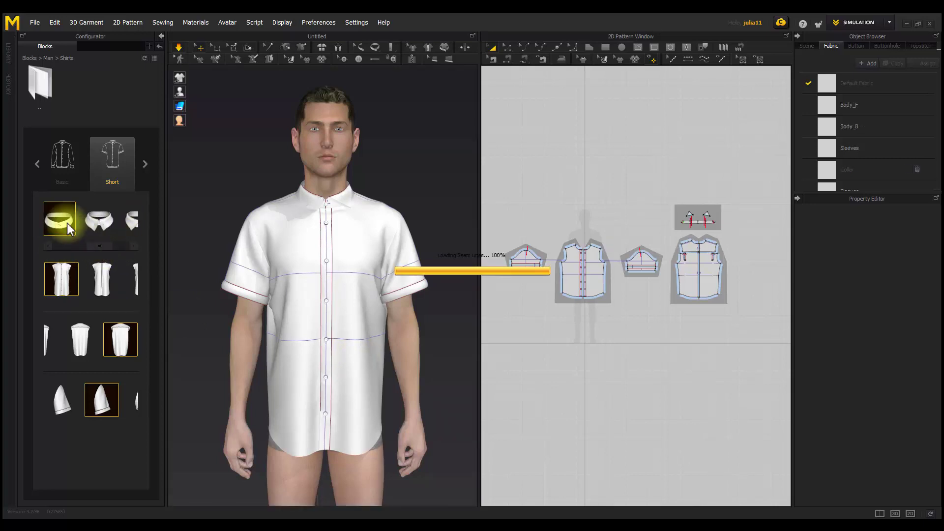
left_click(179, 46)
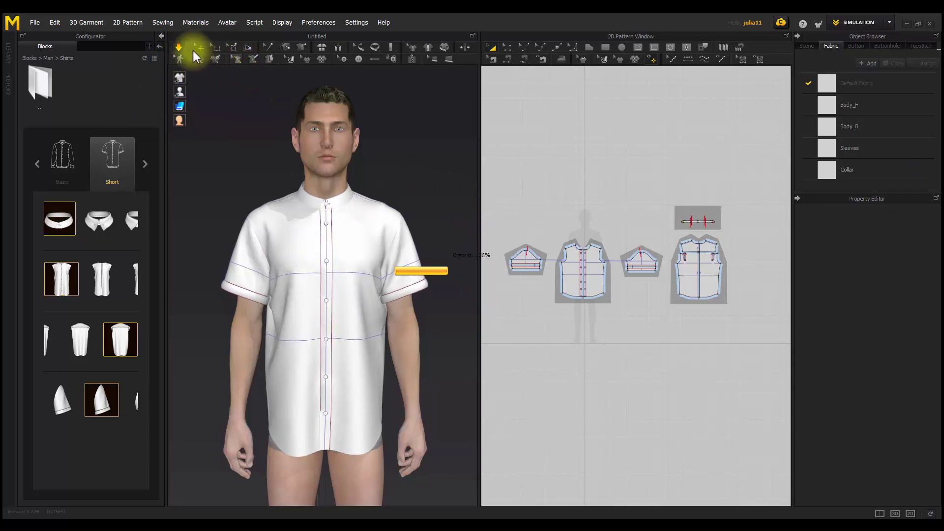
left_click(178, 46)
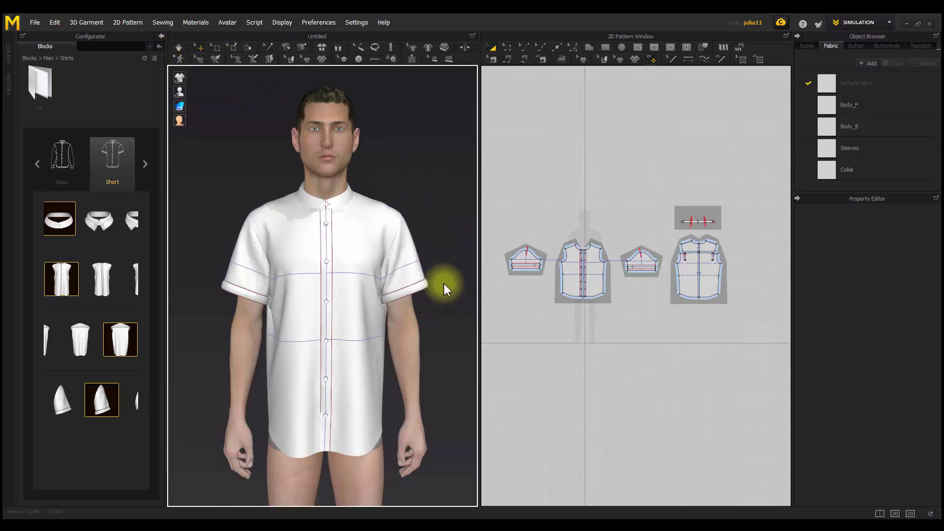
right_click_drag(444, 284, 225, 290)
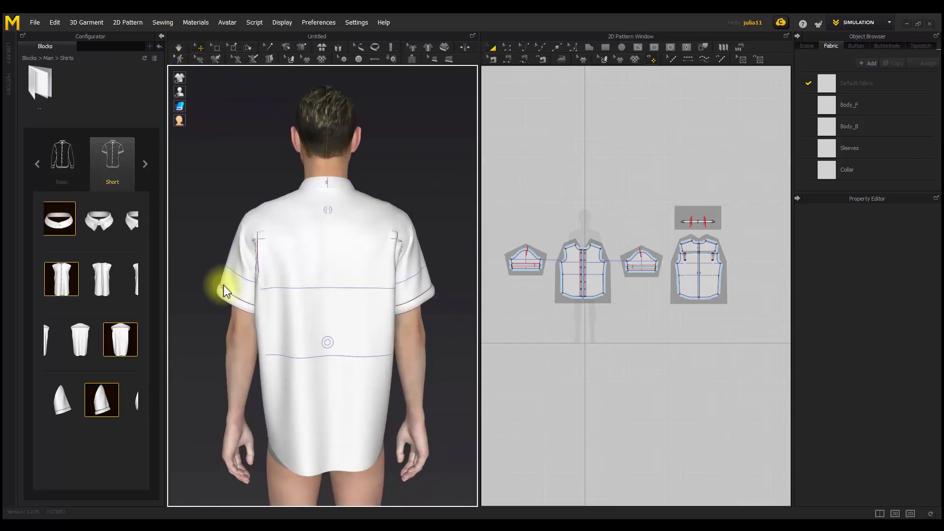
right_click_drag(437, 327, 214, 320)
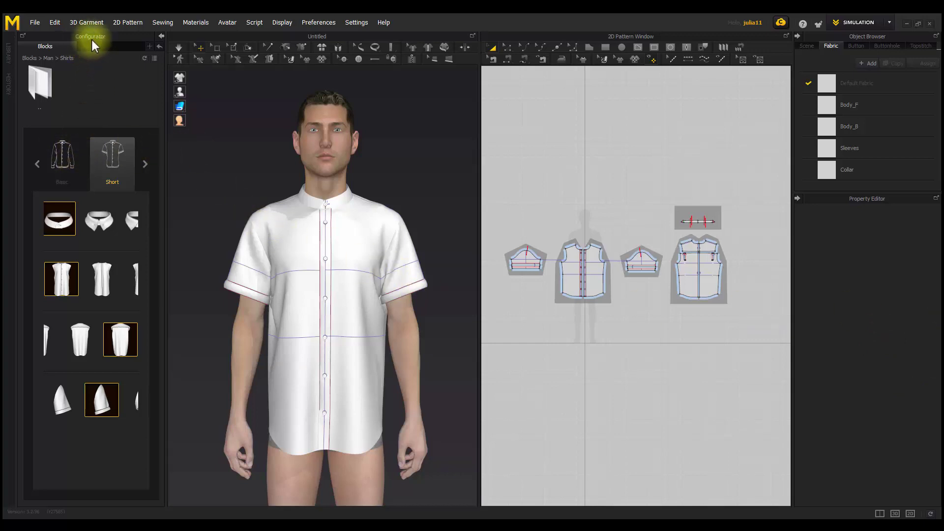
- Add the Test folder inside Blocks to the Configurator as a category, and delete that category from it
left_click(150, 47)
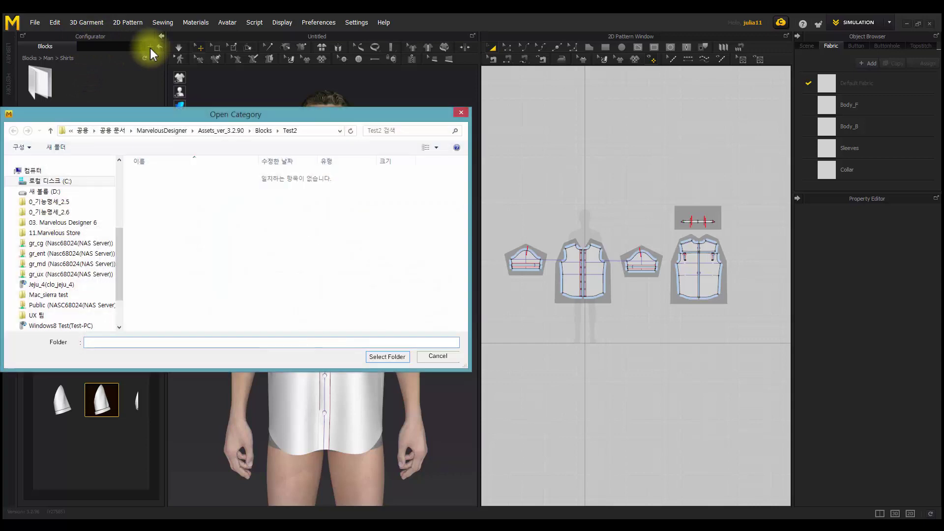
left_click(51, 131)
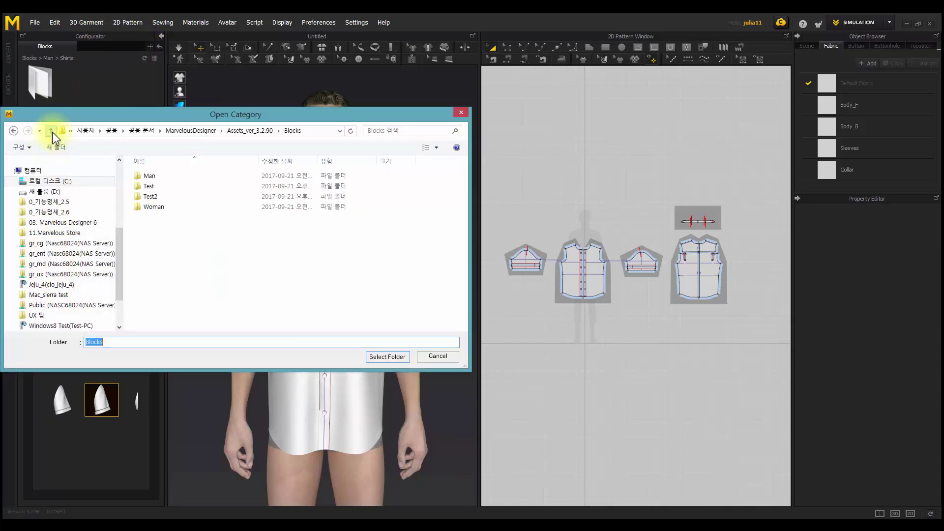
left_click(166, 187)
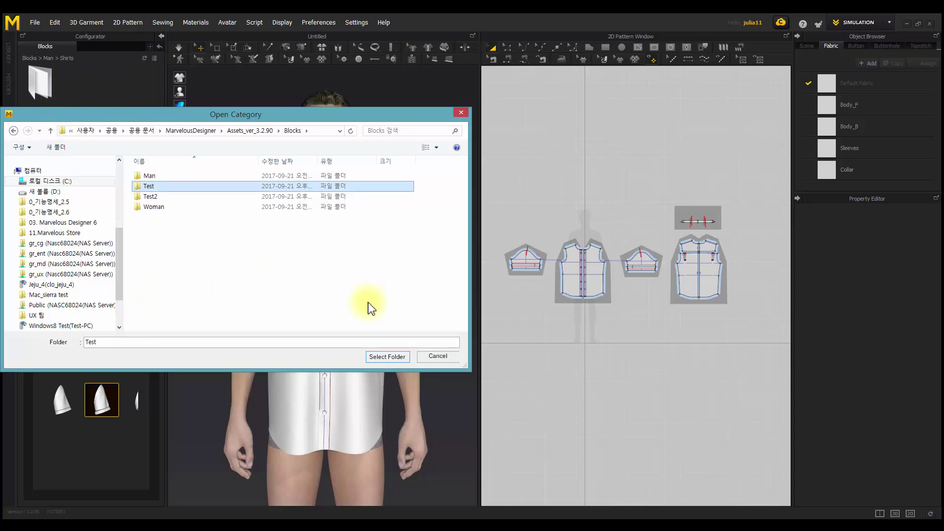
left_click(387, 357)
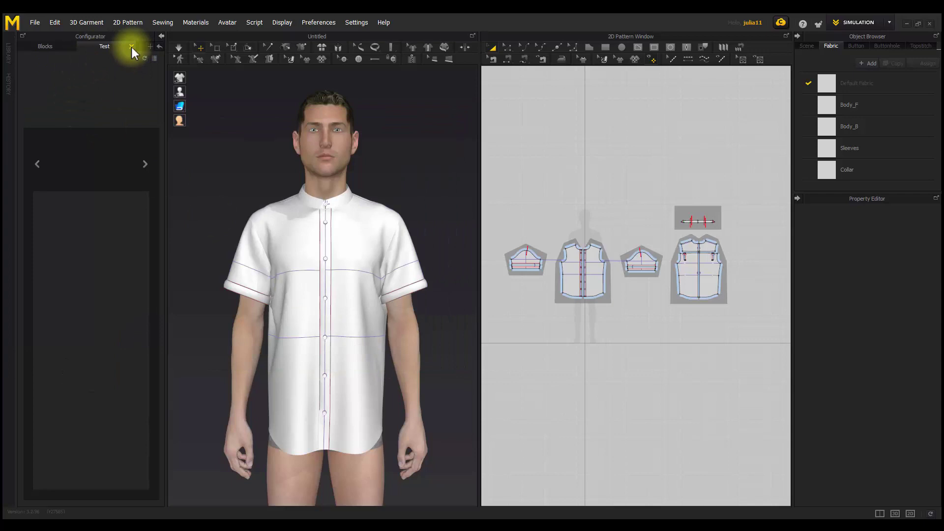
left_click(131, 46)
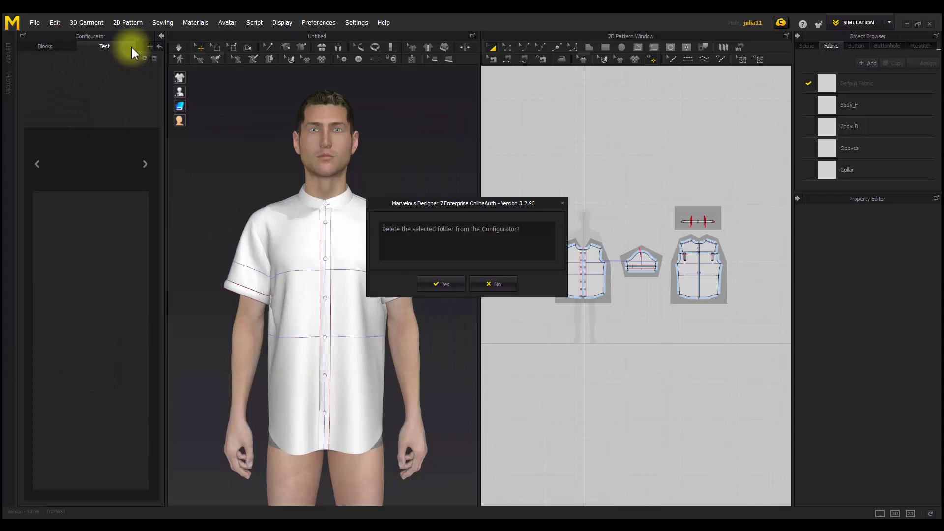
left_click(456, 284)
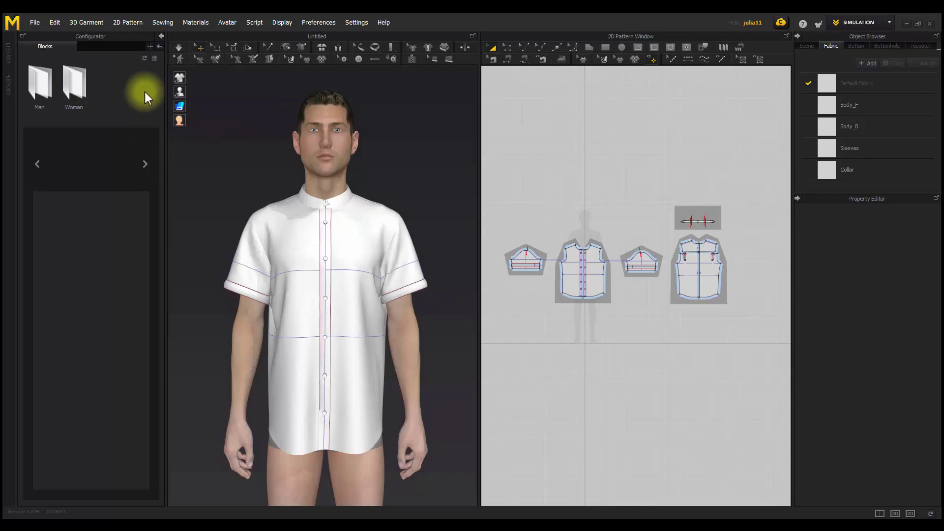
- Add the Test folder as a Configurator category again and reset the categories to their defaults
left_click(150, 46)
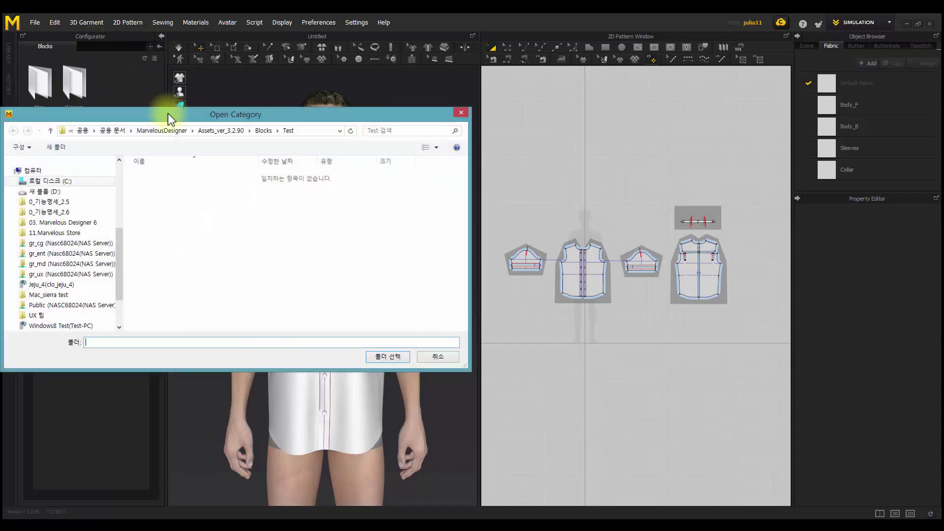
left_click(51, 132)
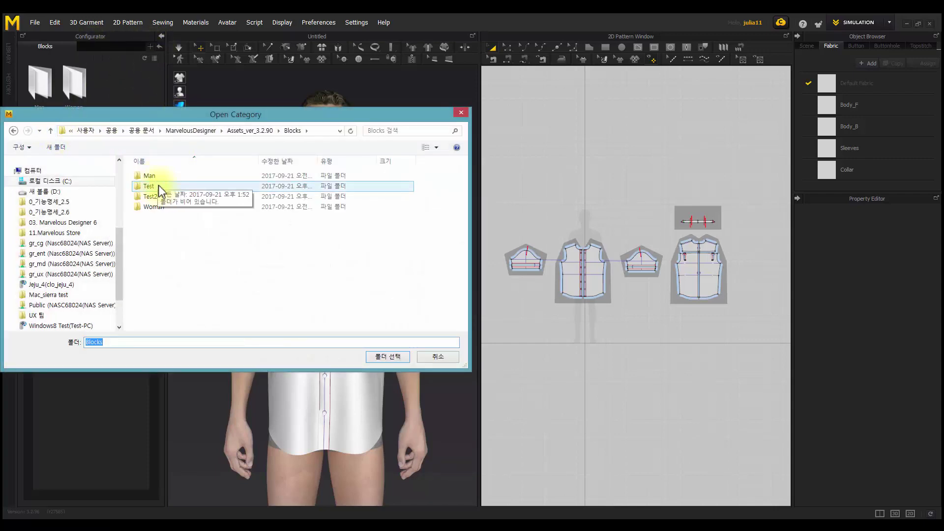
left_click(158, 186)
left_click(389, 357)
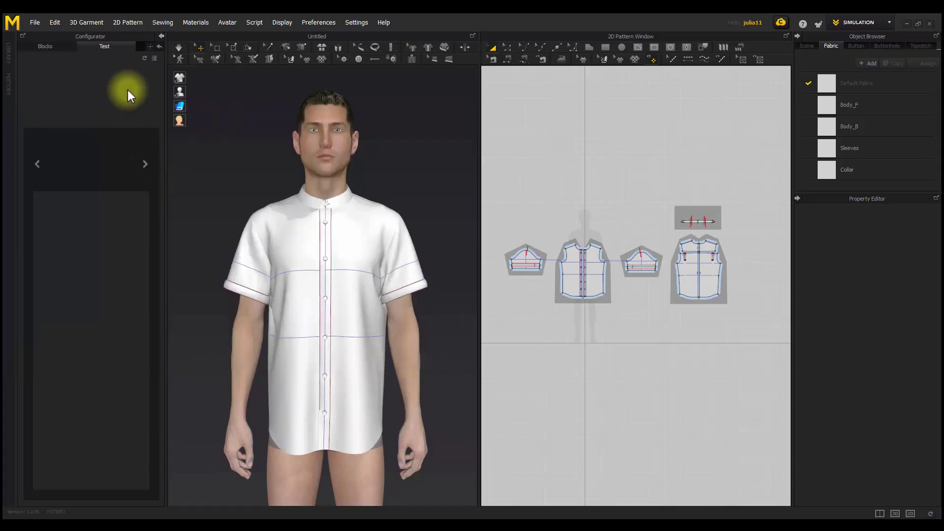
left_click(159, 47)
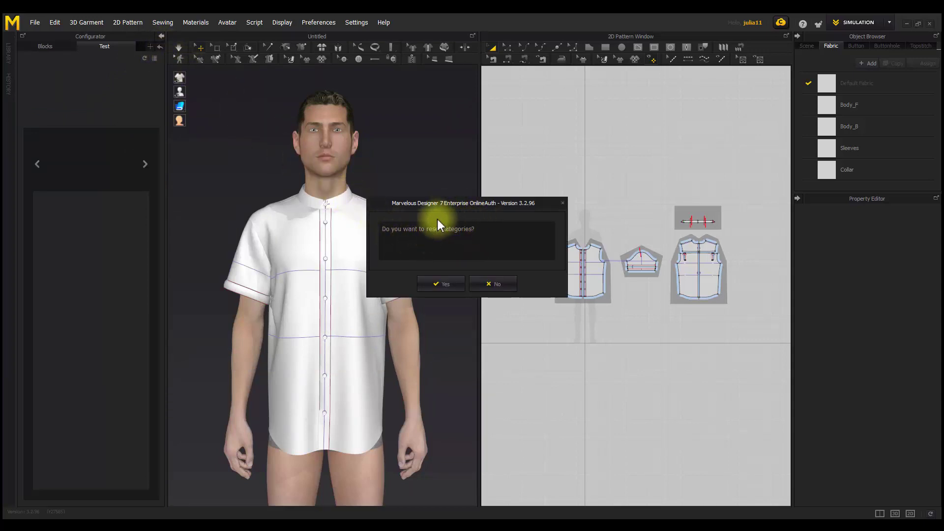
left_click(428, 287)
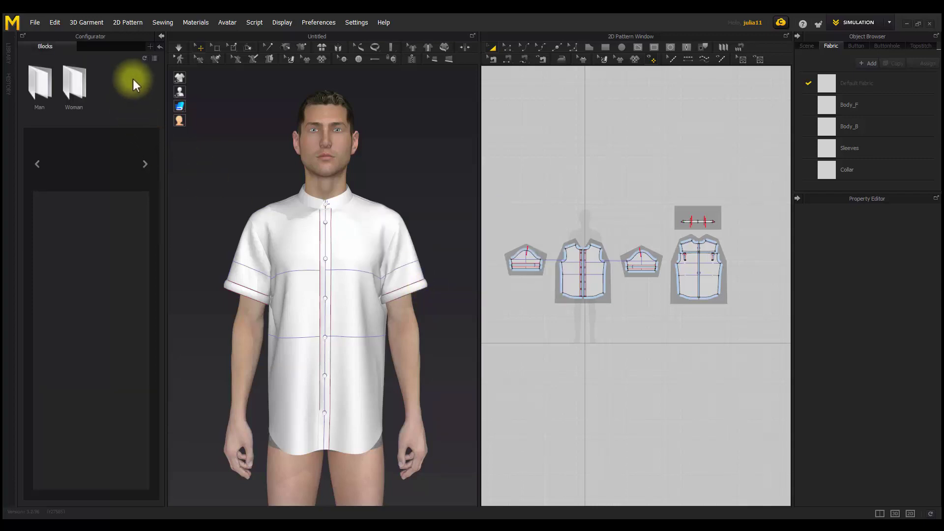
- Toggle the Configurator's folder display between list and thumbnails, both at the Blocks level and inside the Man folder
left_click(154, 59)
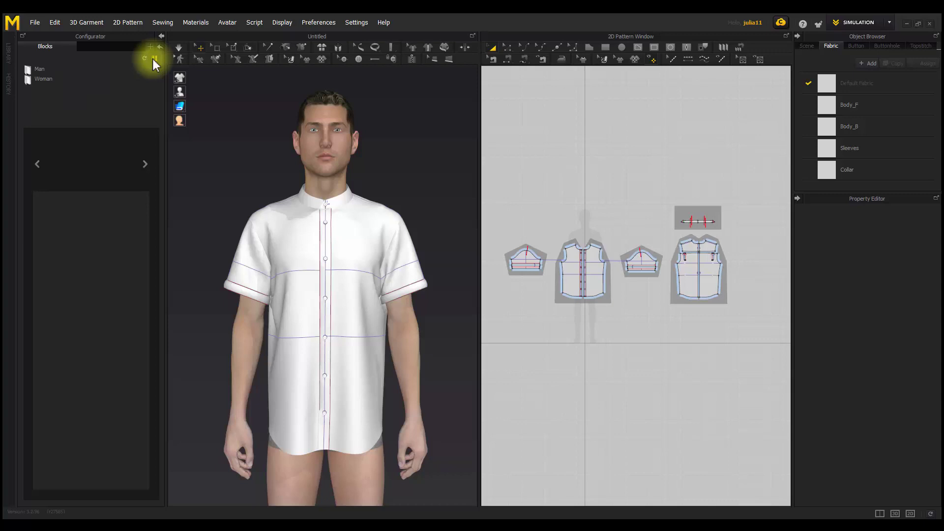
left_click(153, 59)
left_click(153, 58)
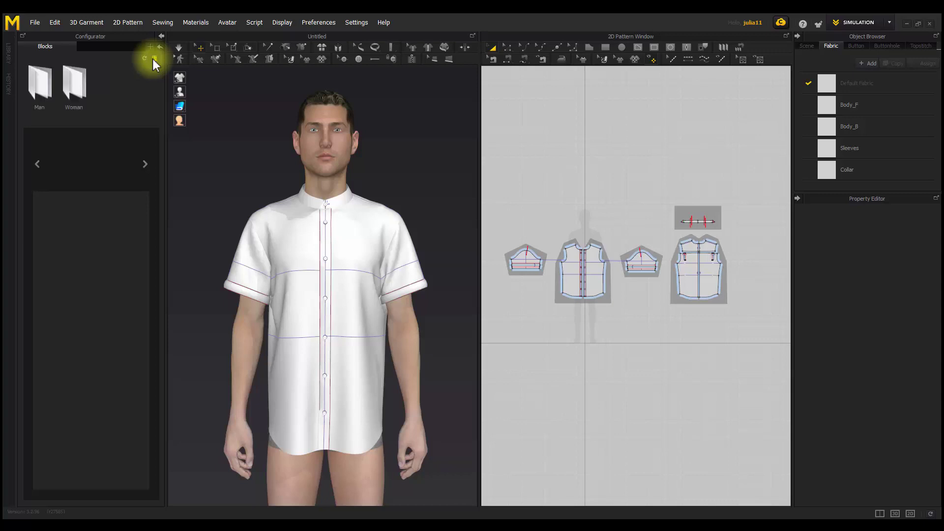
double_click(43, 84)
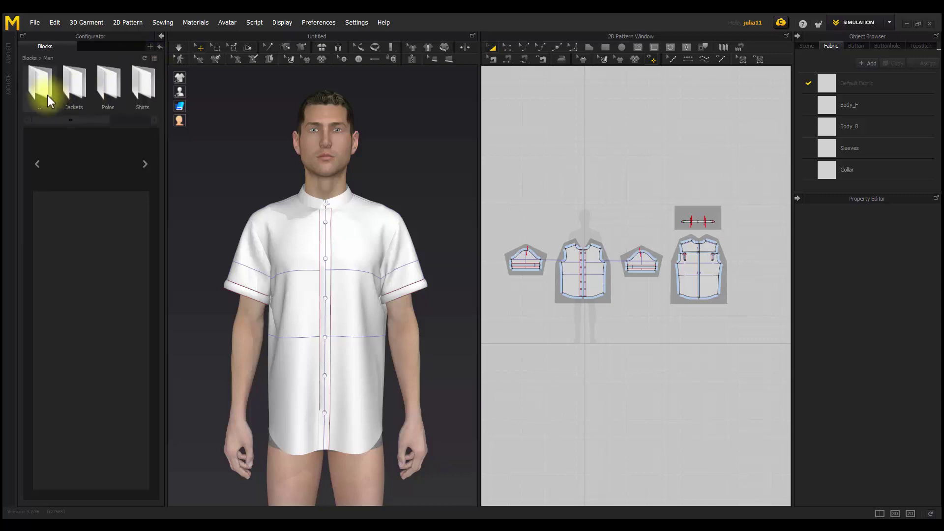
left_click(155, 59)
left_click(154, 58)
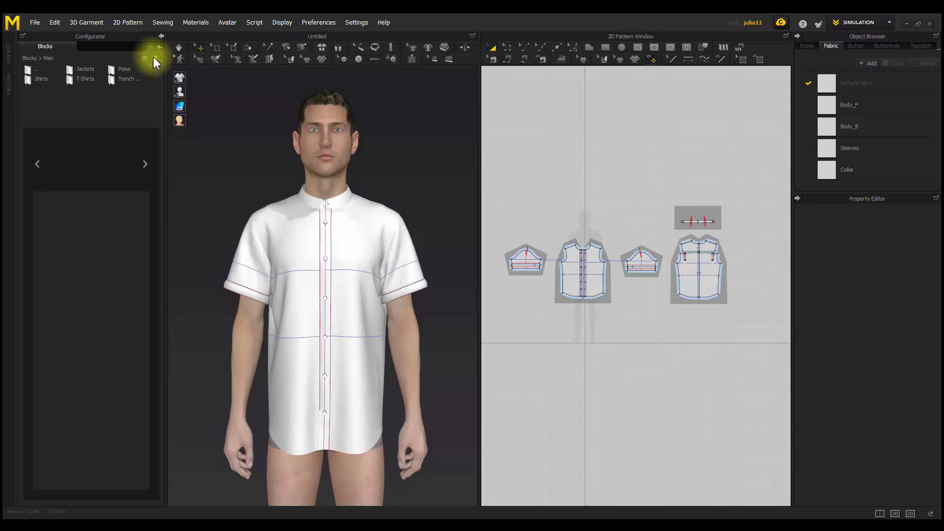
left_click(153, 59)
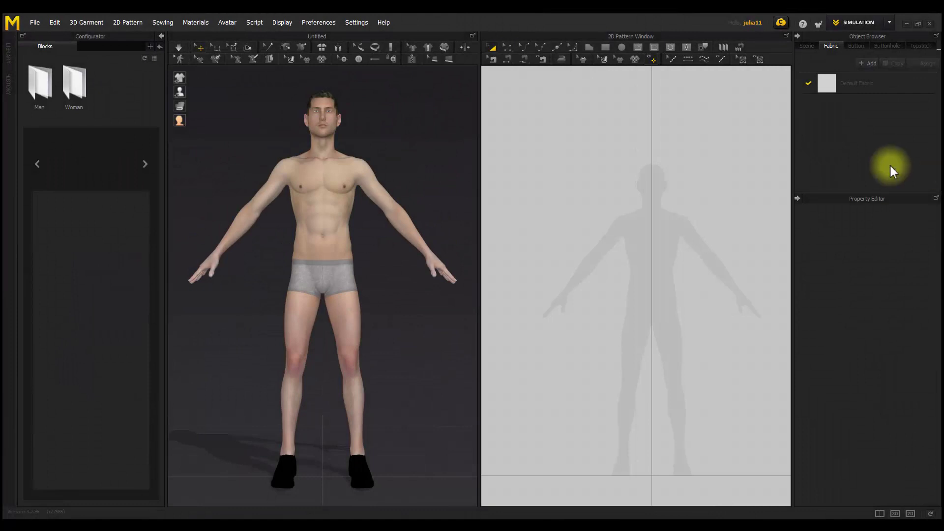
- Switch the workspace from Simulation to Modular mode and expand the Library
left_click(869, 23)
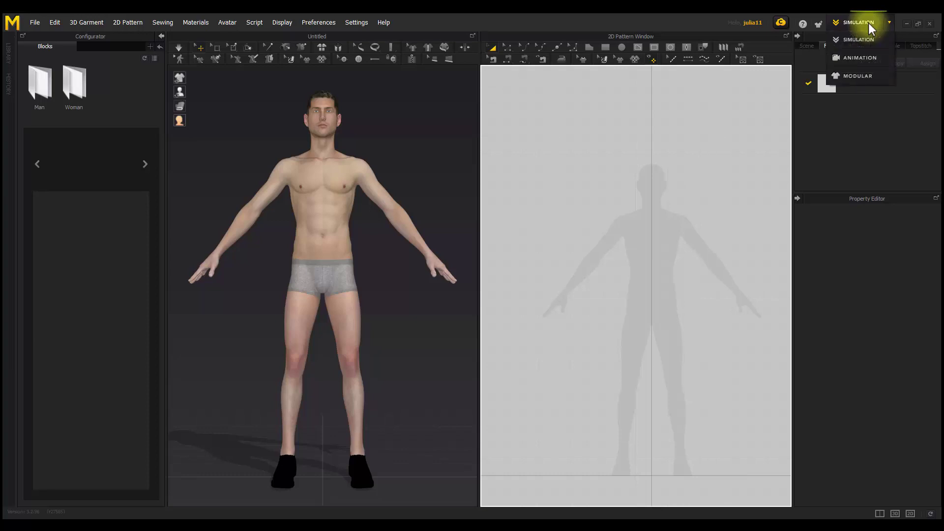
left_click(859, 76)
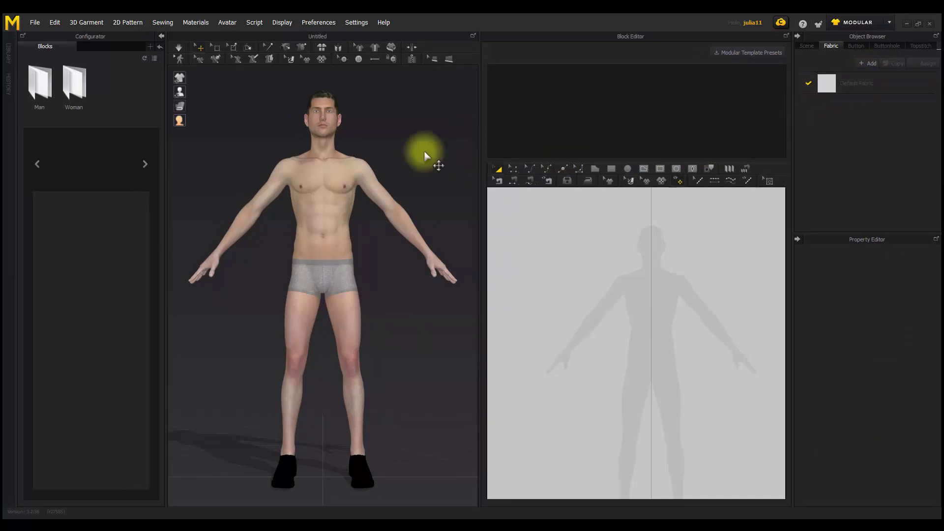
left_click(9, 53)
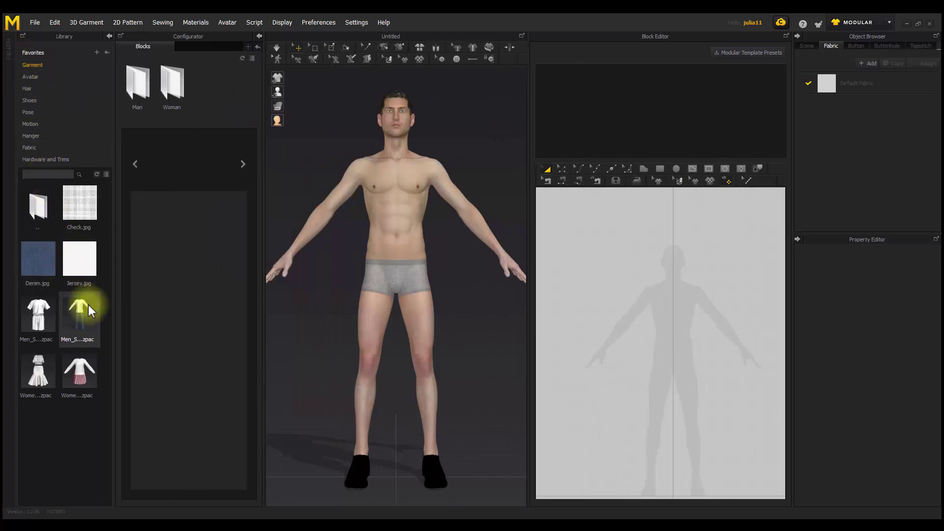
- Load the Men_Set.zpac garment from the Library without saving the current file, including its avatar pose and size
mouse_move(90, 324)
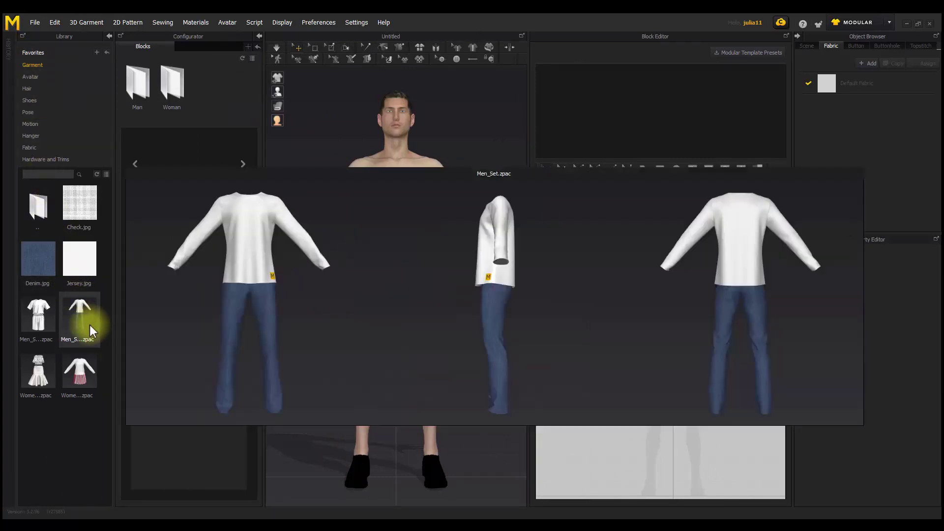
double_click(90, 325)
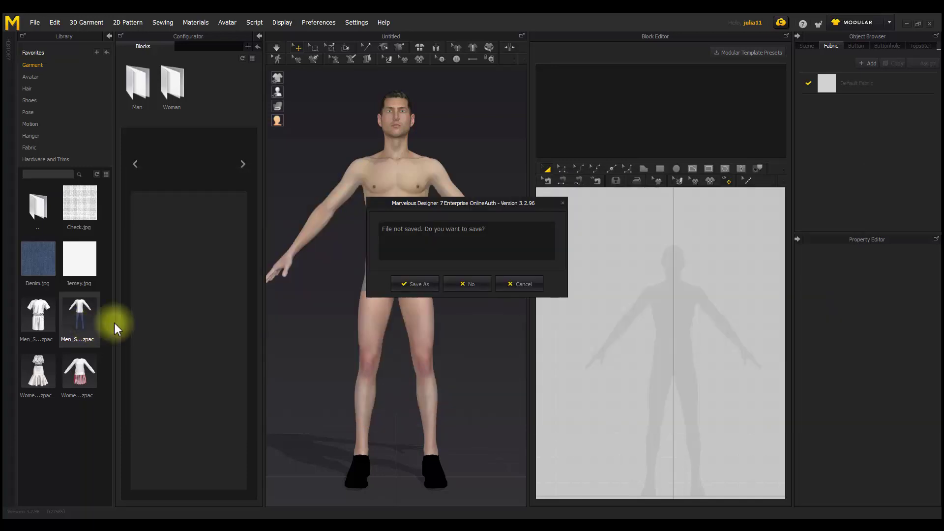
left_click(462, 285)
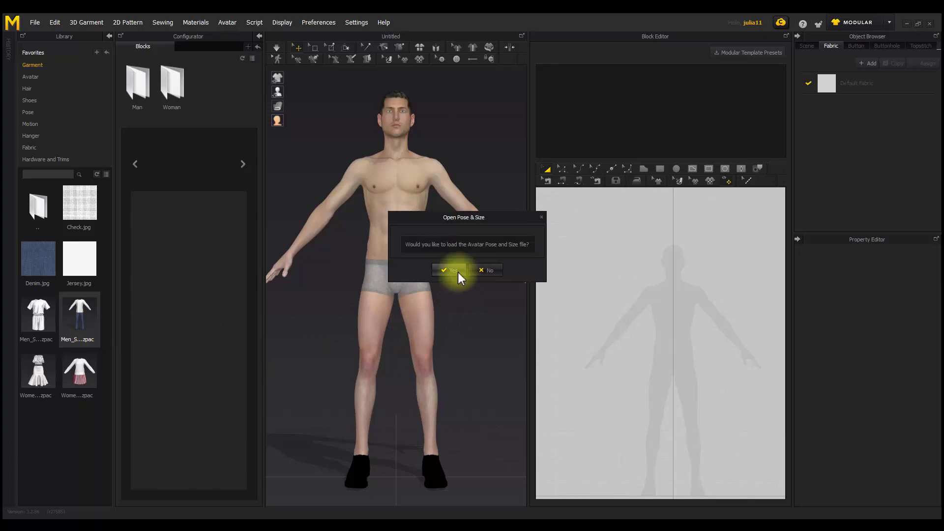
left_click(459, 273)
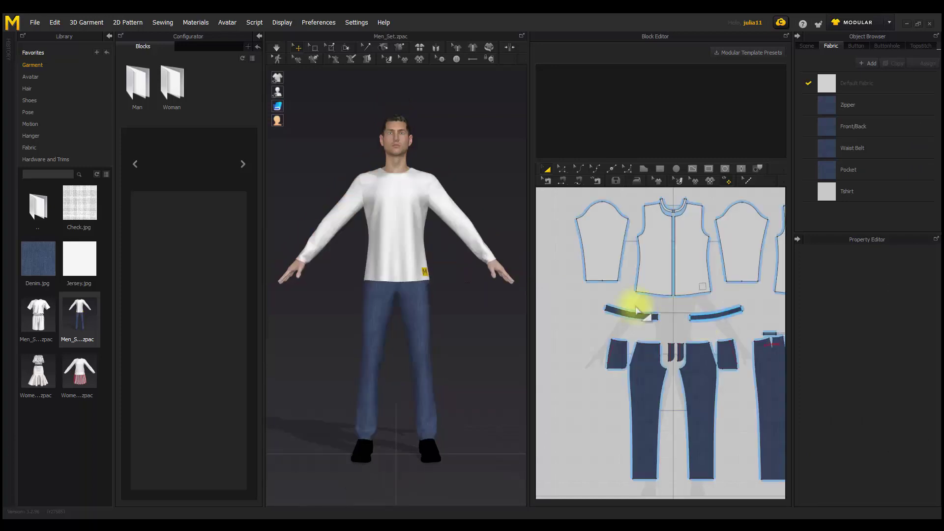
- Collapse the Library and delete all trouser patterns and the T-shirt's two neckband patterns from the Block Editor
left_click(109, 37)
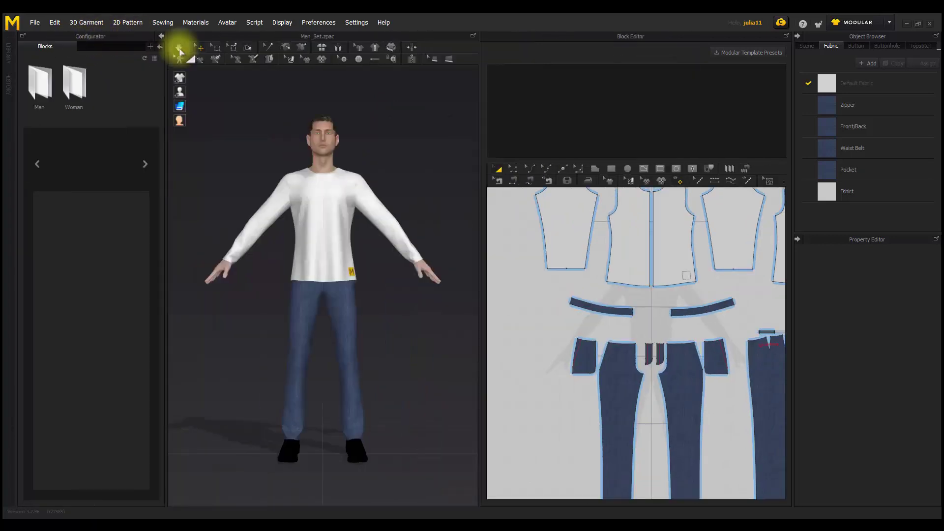
scroll(606, 344, "down", 2)
scroll(603, 339, "down", 2)
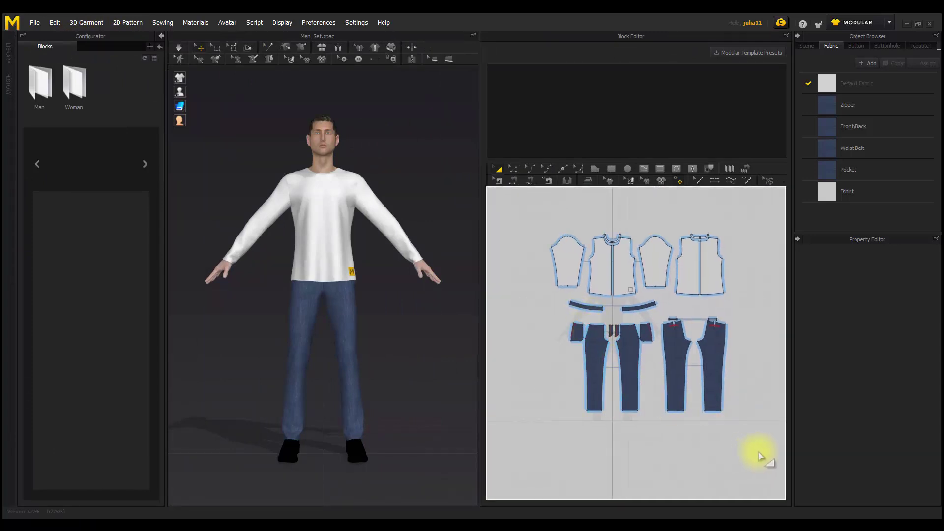
left_click_drag(760, 447, 537, 301)
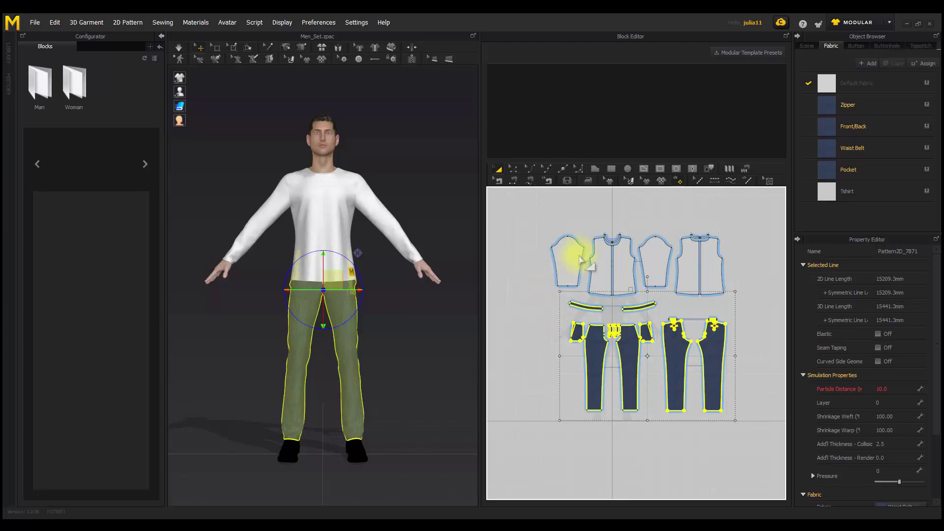
key("Delete")
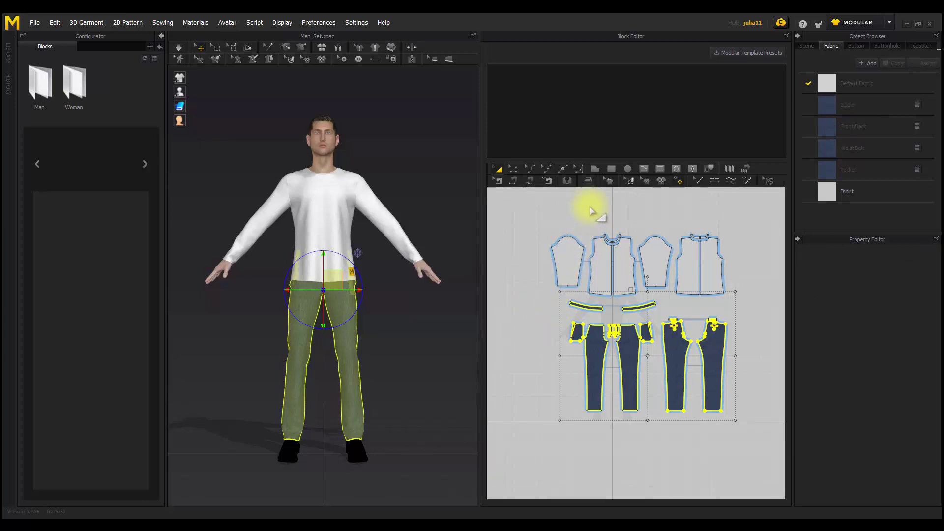
left_click_drag(581, 201, 737, 247)
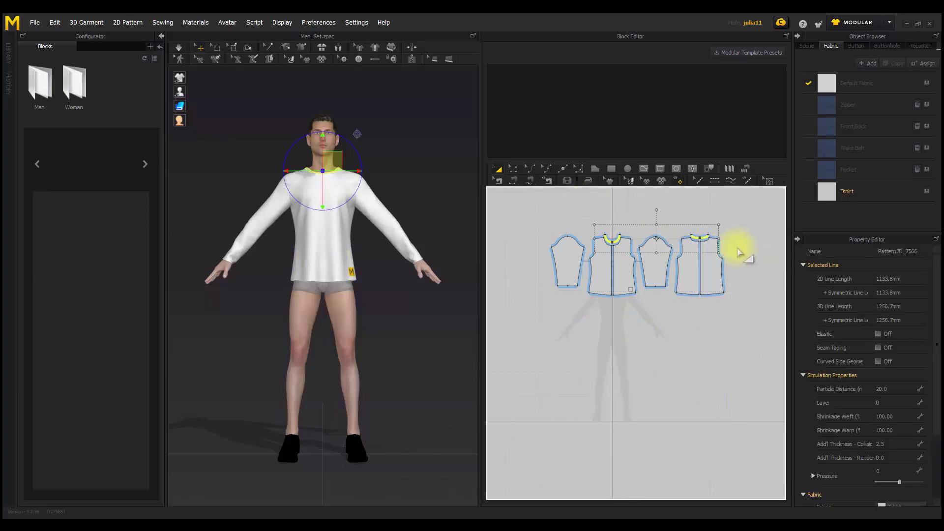
key("Delete")
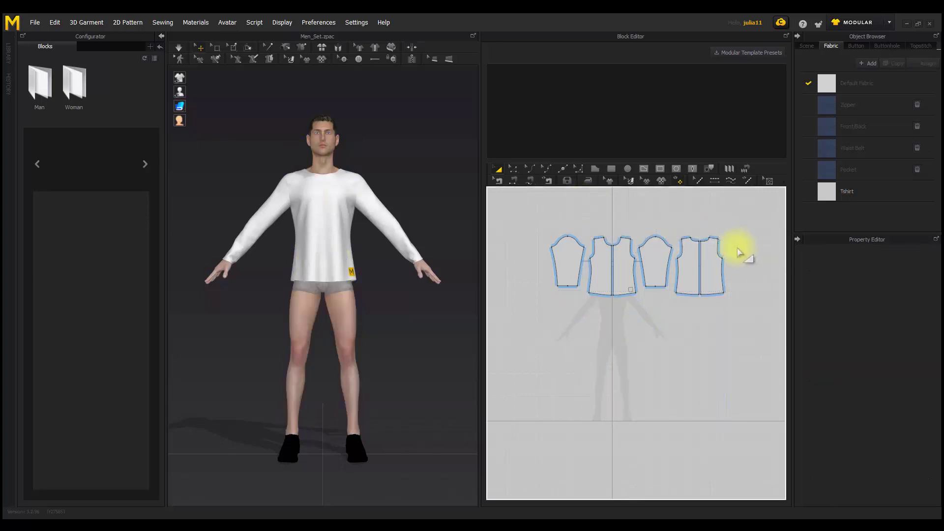
- Delete the unused Zipper, Front/Back, Waist Belt and Pocket fabrics, and clear the selection
left_click(919, 106)
left_click(919, 106)
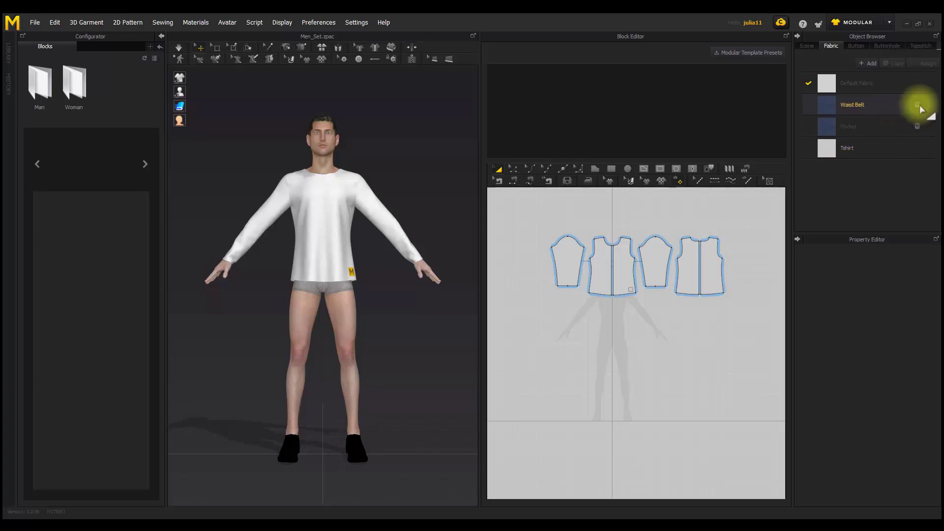
left_click(919, 106)
left_click(919, 105)
left_click(919, 105)
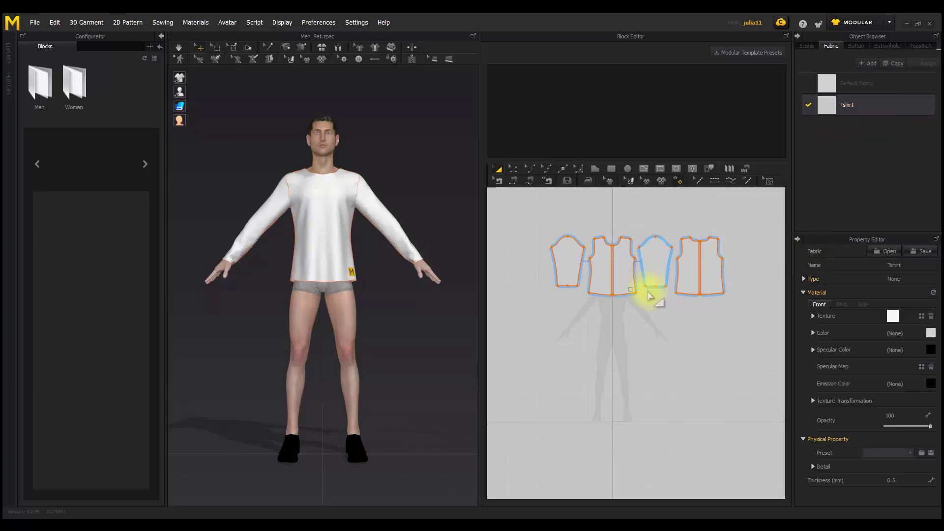
left_click(690, 337)
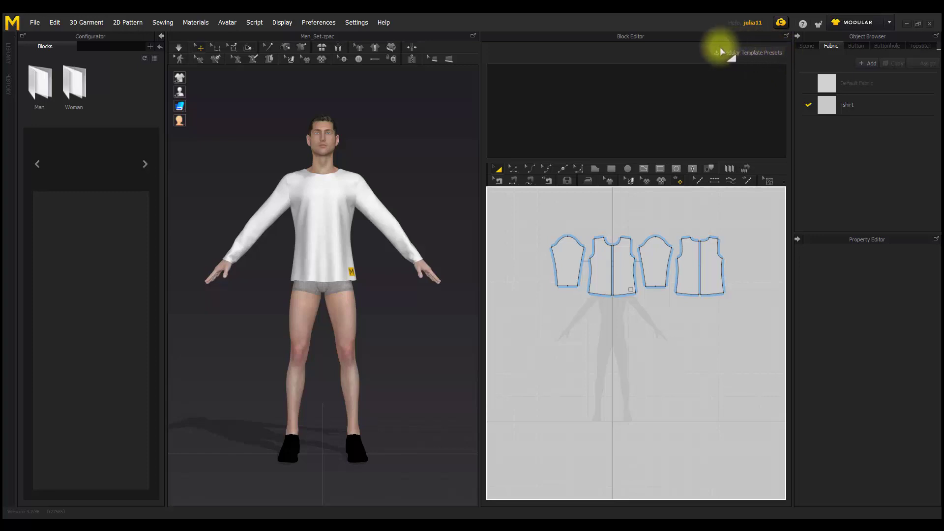
- Load the Basic T-Shirts preset from the Modular Template Presets into the Block Editor
left_click(782, 56)
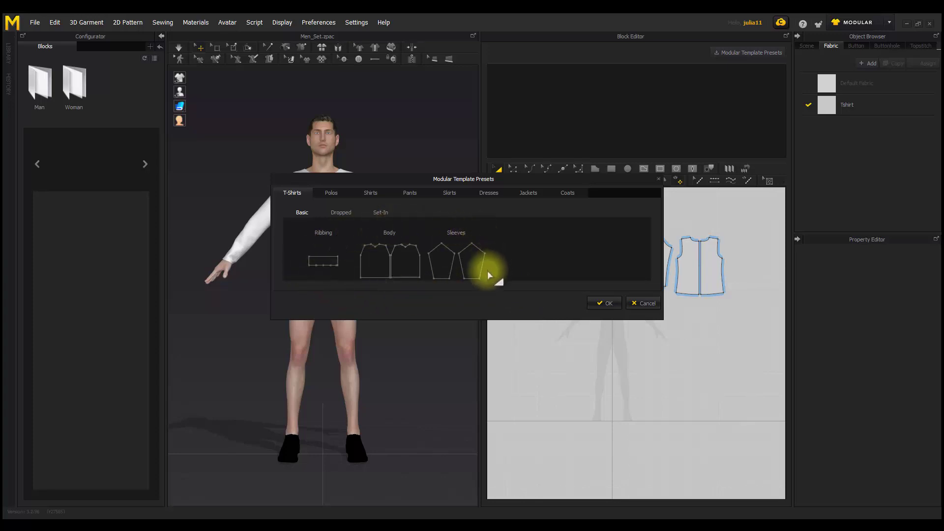
left_click(607, 304)
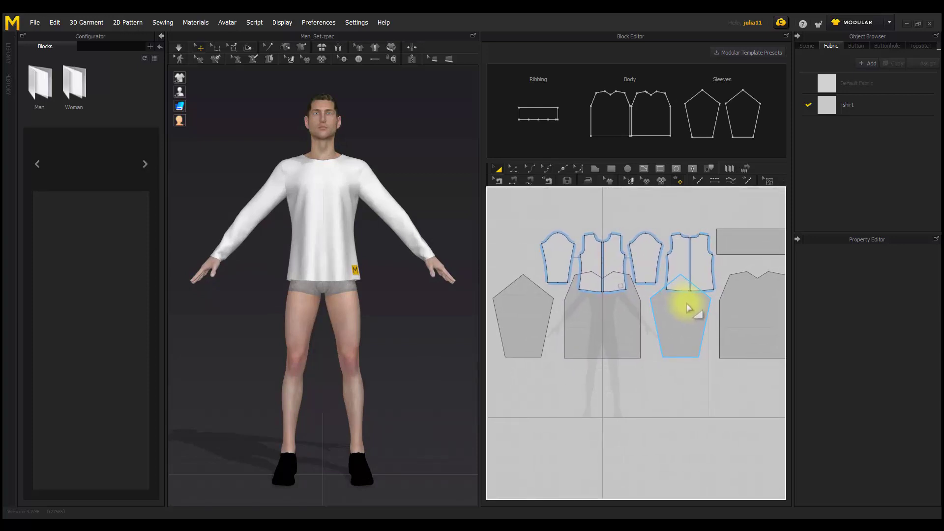
scroll(689, 308, "down", 1)
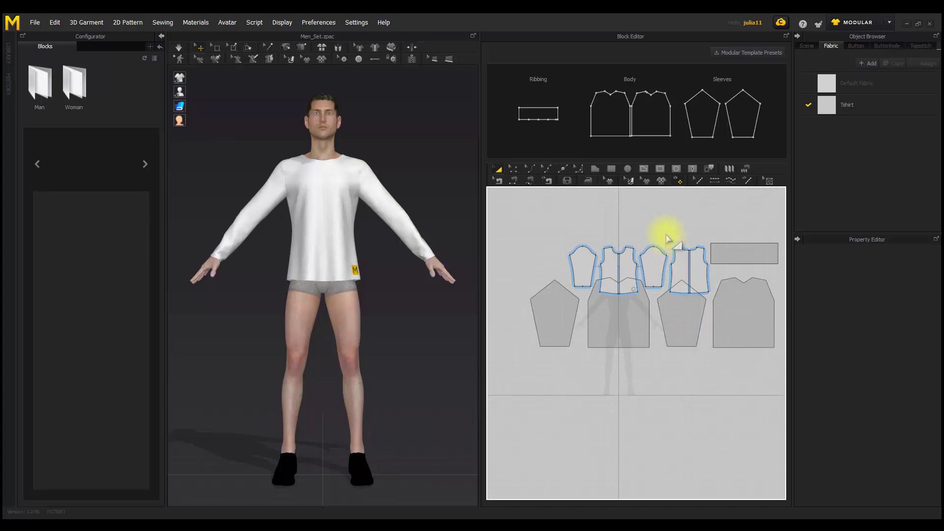
- Move the back body pattern inside the back Body template block and accept its conversion to Symmetric Patterns
left_click_drag(667, 235, 723, 311)
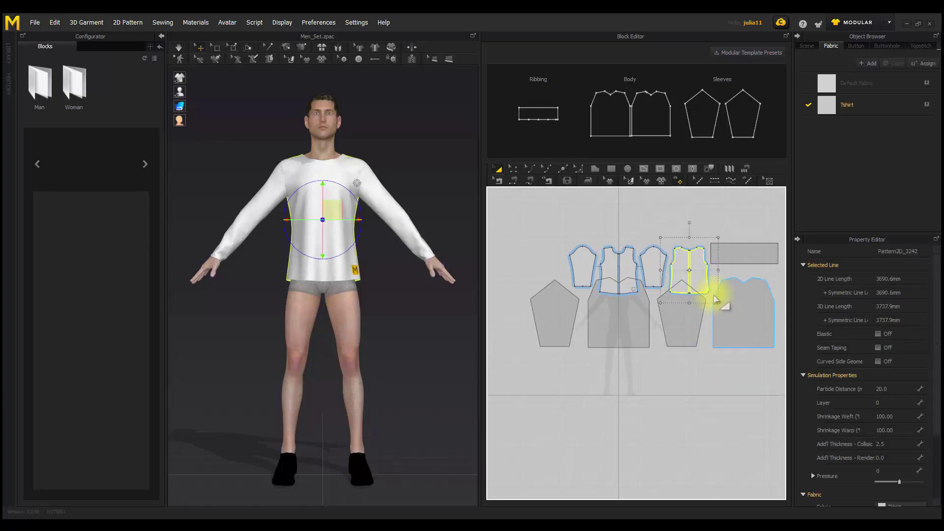
left_click_drag(699, 263, 755, 308)
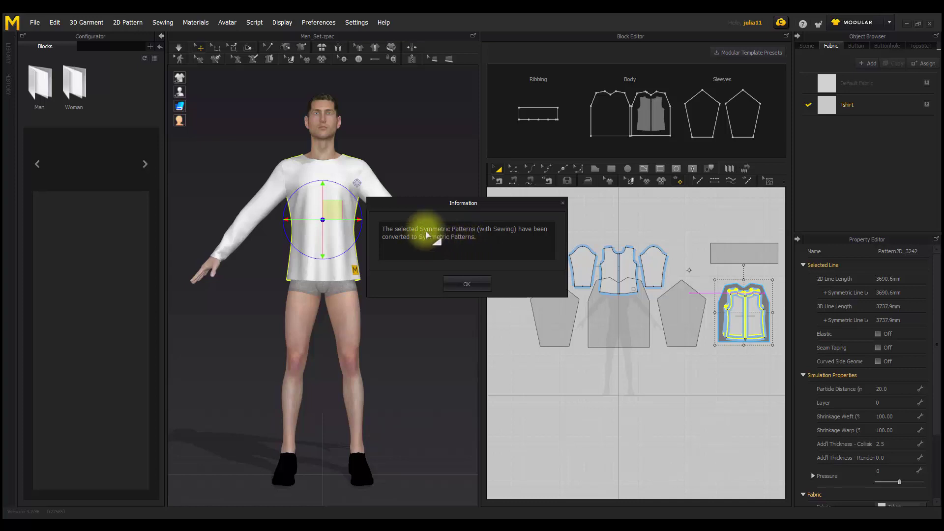
left_click(467, 284)
left_click(465, 279)
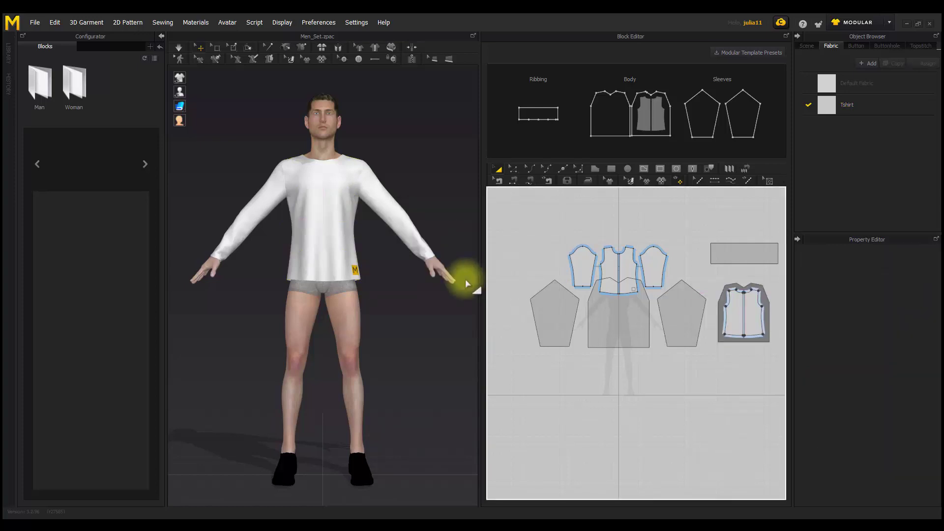
- Move both sleeve patterns inside their matching Sleeves template blocks, accepting the conversion to Symmetric Patterns
left_click_drag(654, 266, 688, 319)
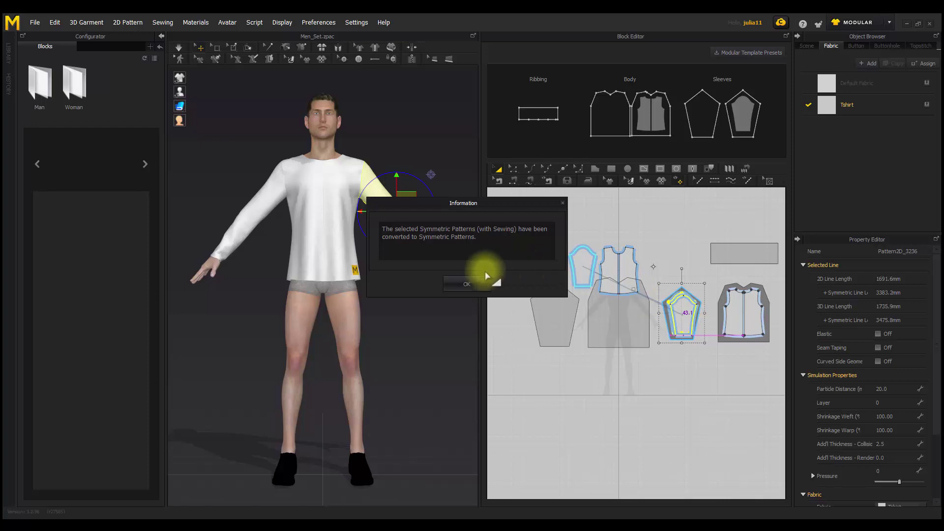
left_click(458, 284)
left_click(495, 270)
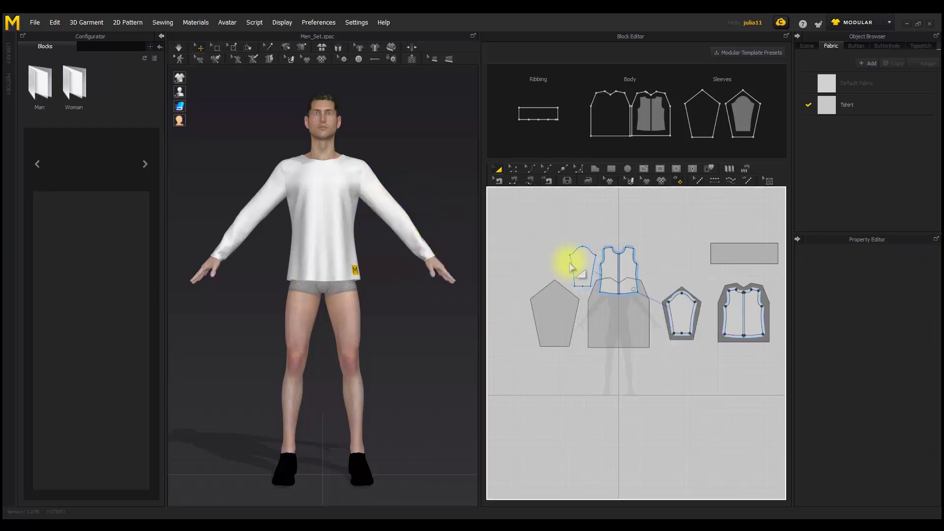
left_click_drag(589, 264, 559, 313)
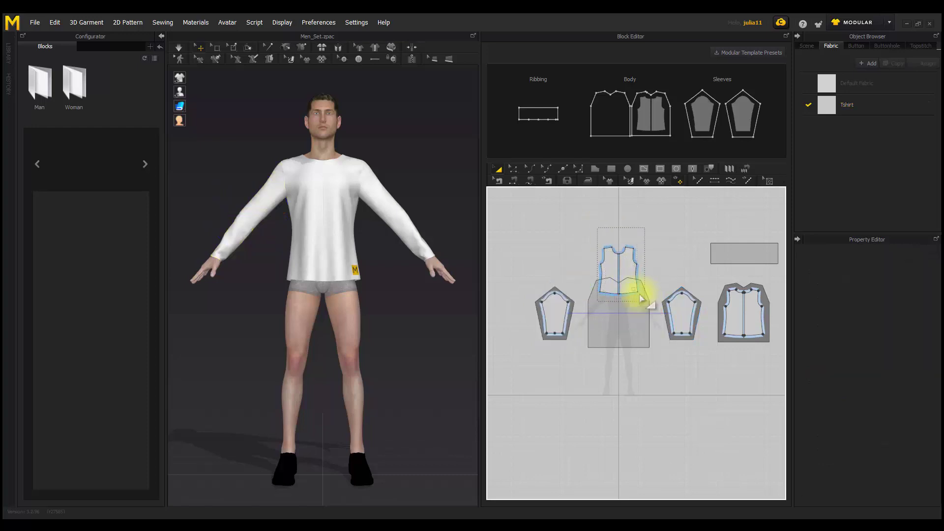
- Move the front body pattern inside the front Body template block and accept its conversion to Symmetric Patterns
left_click(627, 267)
left_click_drag(627, 266, 631, 313)
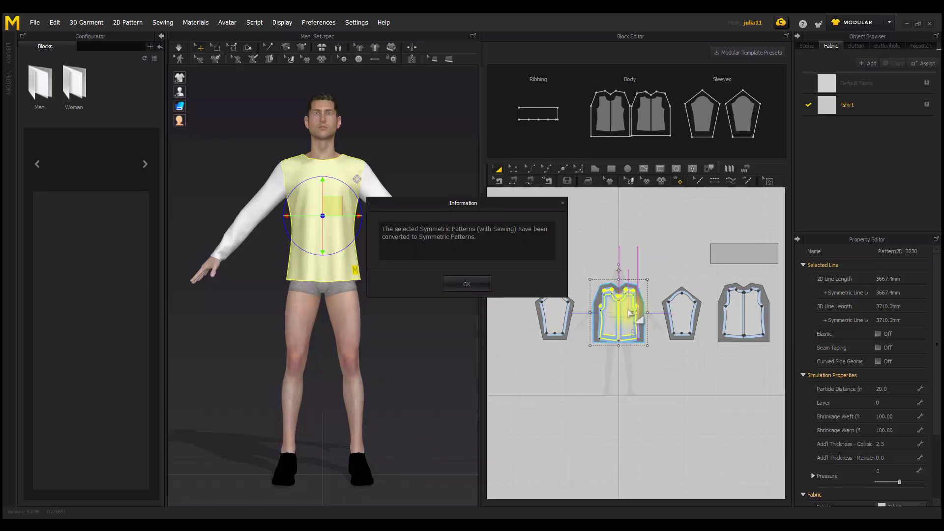
left_click(468, 284)
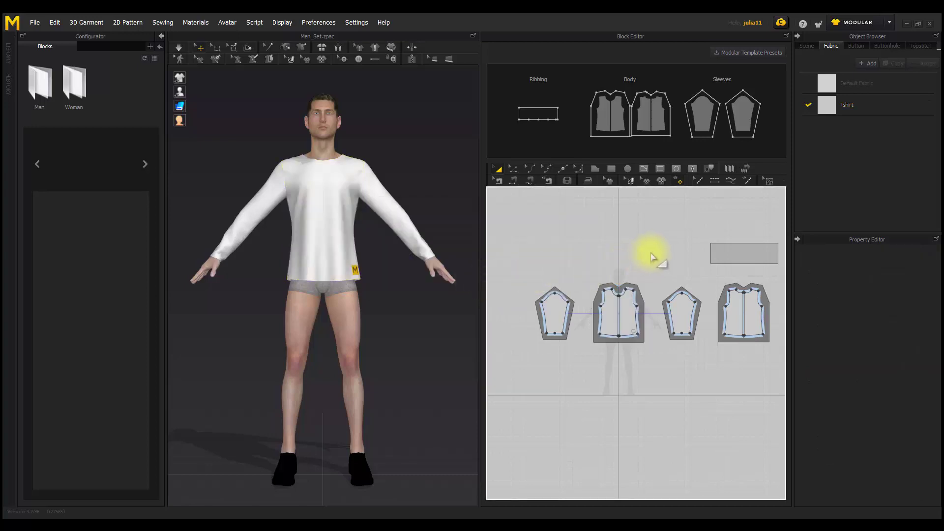
- Collapse the Configurator and widen the Block Editor to show the front body and sleeve blocks enlarged
middle_click_drag(653, 236, 640, 220)
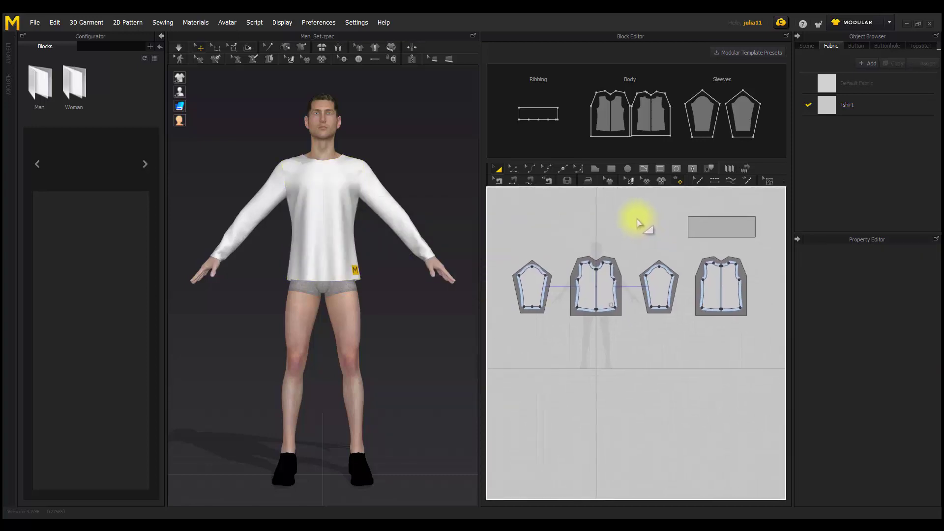
scroll(633, 226, "down", 2)
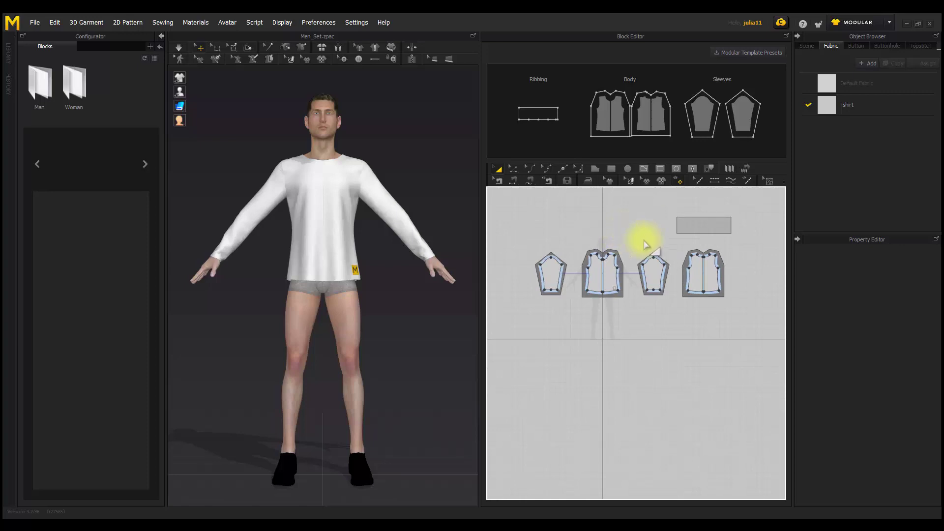
scroll(650, 247, "up", 3)
scroll(670, 251, "up", 1)
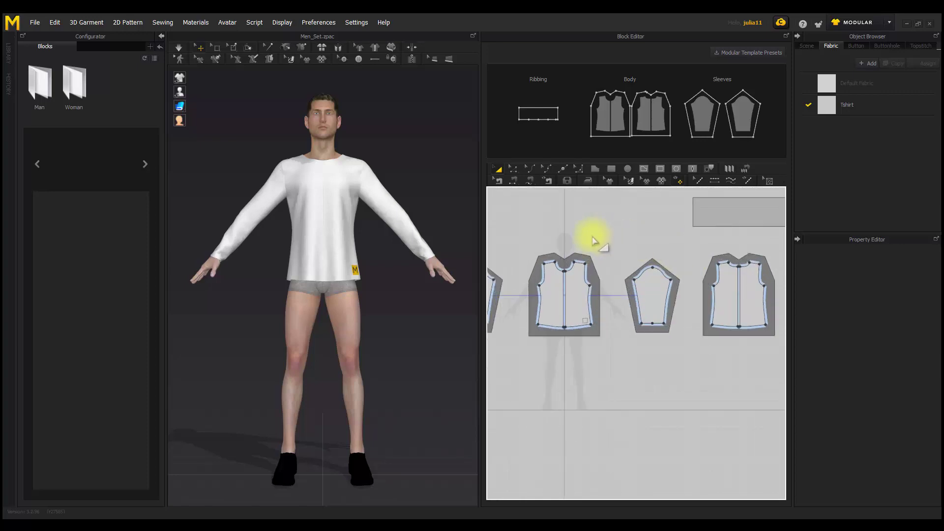
middle_click_drag(566, 237, 506, 241)
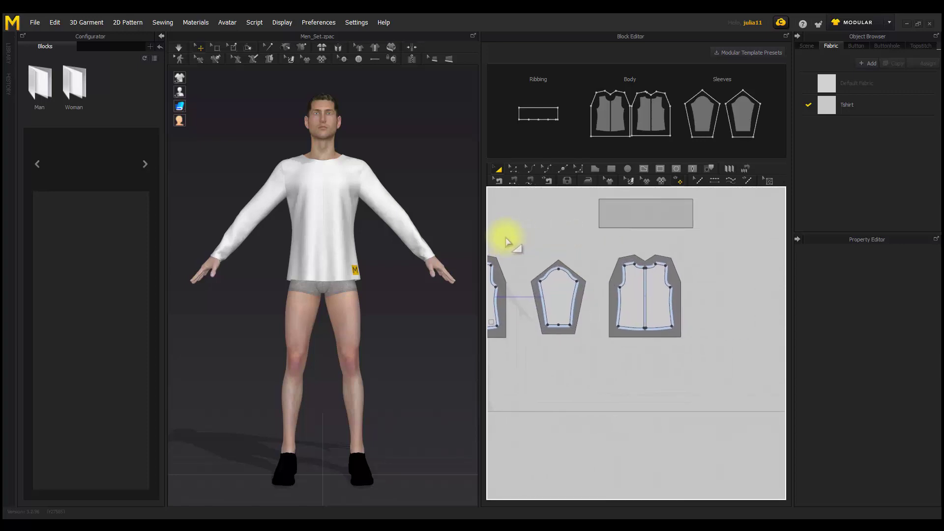
left_click(162, 37)
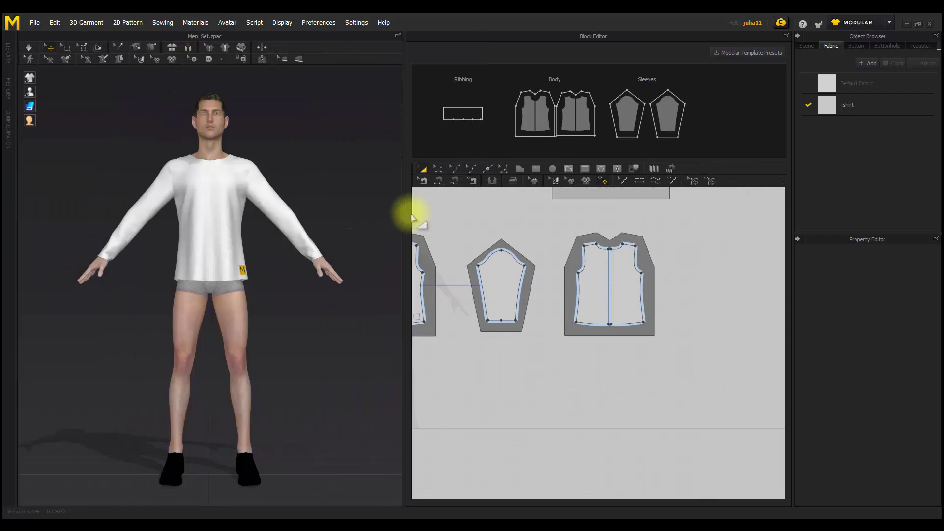
left_click_drag(407, 219, 297, 231)
scroll(468, 269, "up", 2)
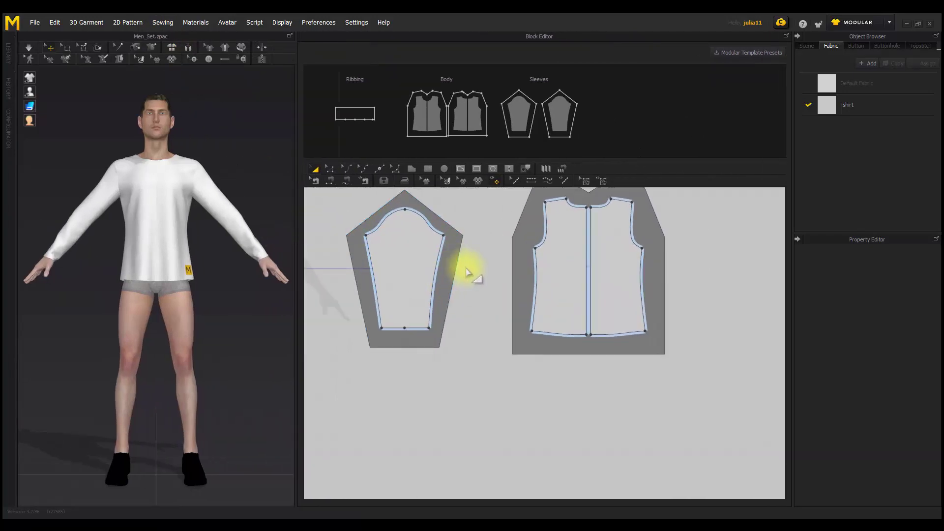
middle_click_drag(467, 269, 675, 348)
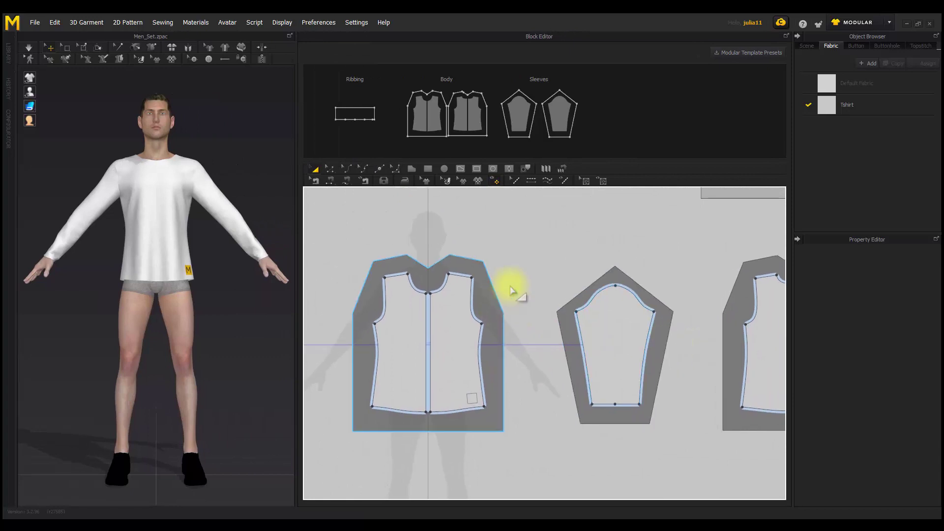
middle_click_drag(512, 285, 551, 254)
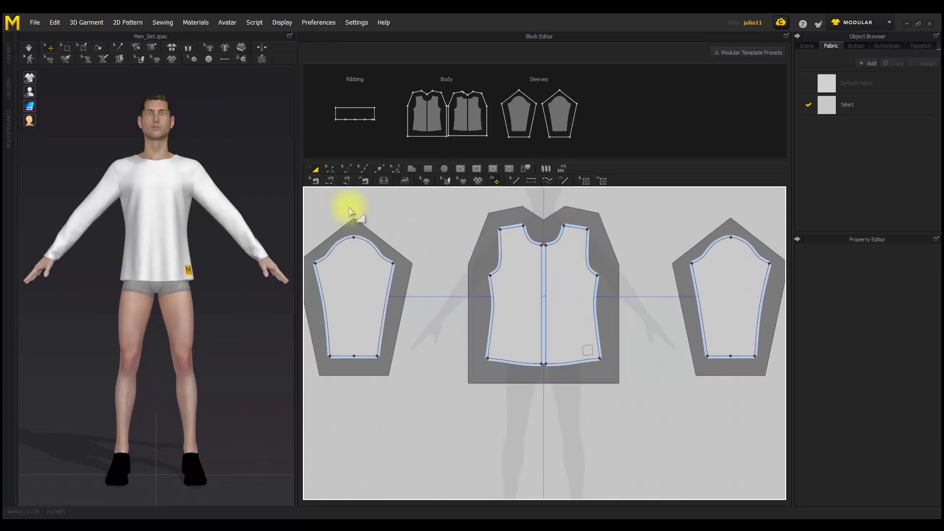
- Inspect the pattern seams at the front body's armholes and shoulder with the Edit Sewing tool, and clear the selection
left_click(315, 182)
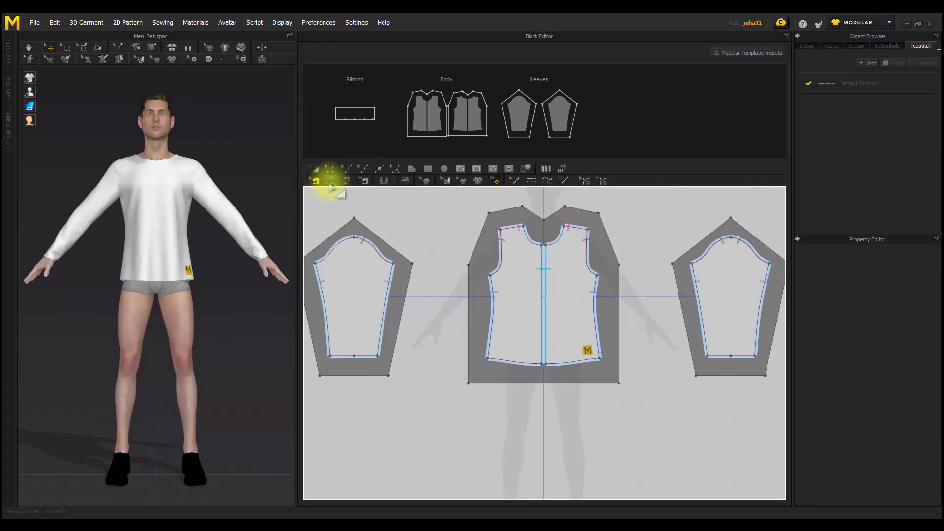
left_click(507, 259)
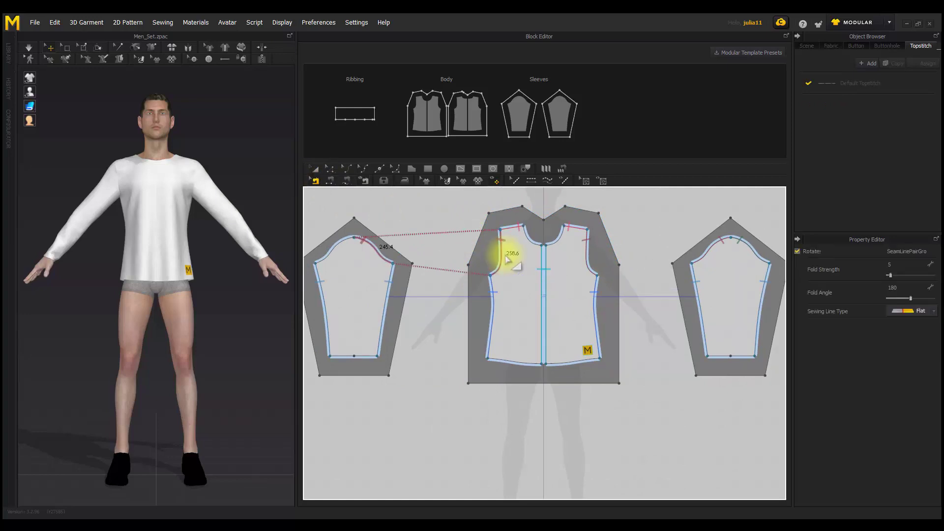
left_click(511, 231)
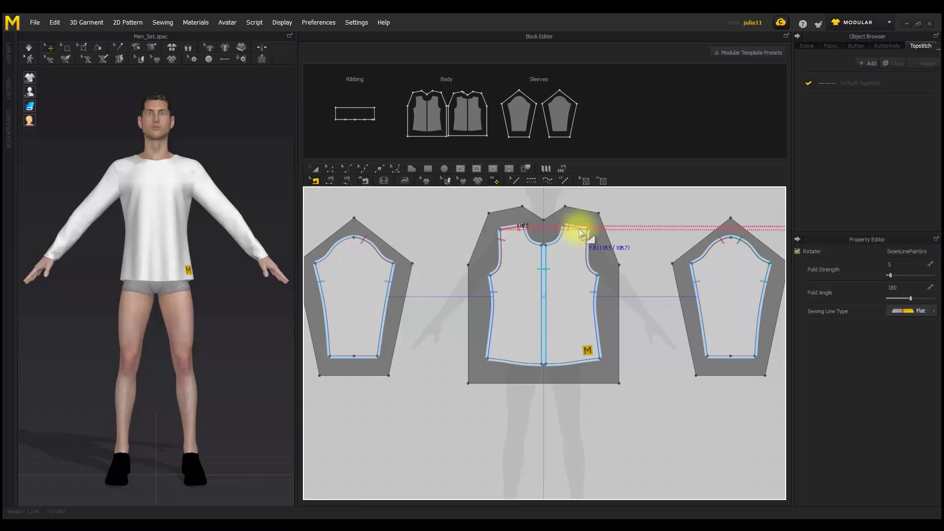
left_click(590, 267)
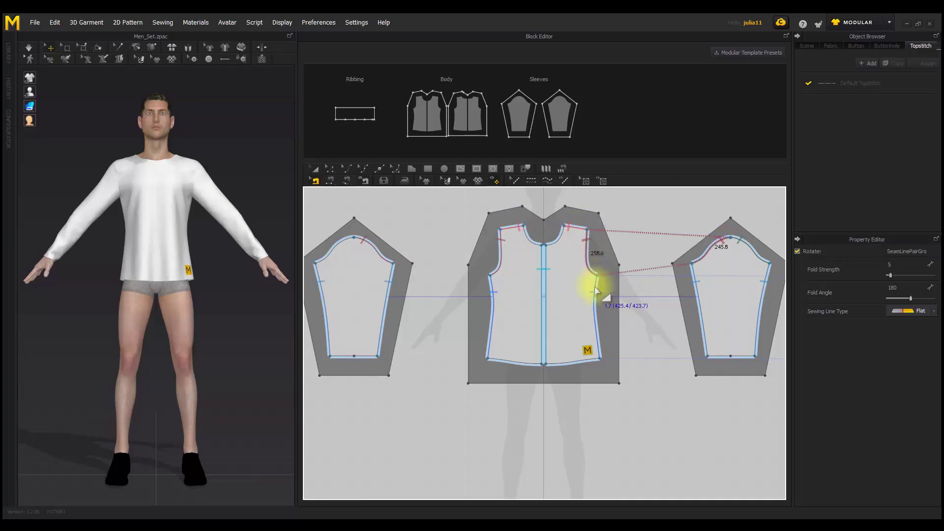
left_click(653, 309)
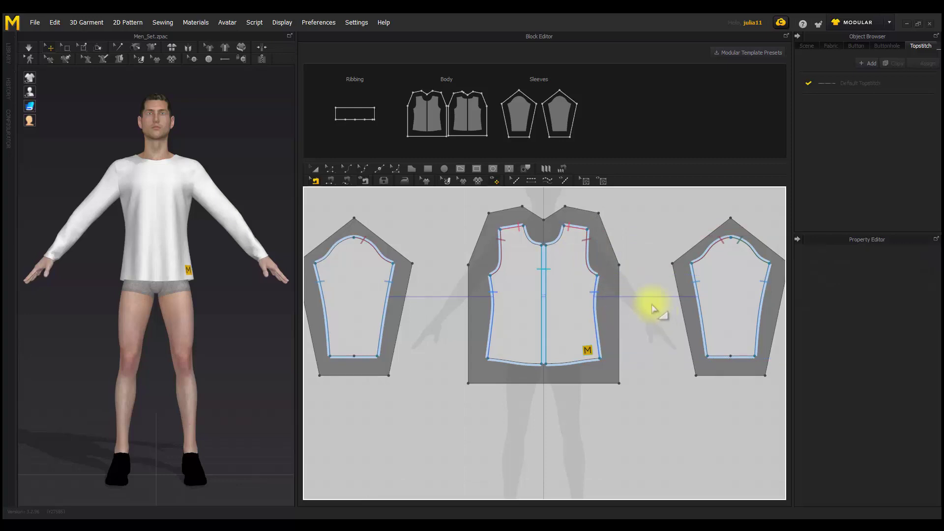
- Show the sewing lines between the outer template blocks around the T-shirt patterns
scroll(632, 285, "down", 2)
middle_click_drag(618, 296, 510, 297)
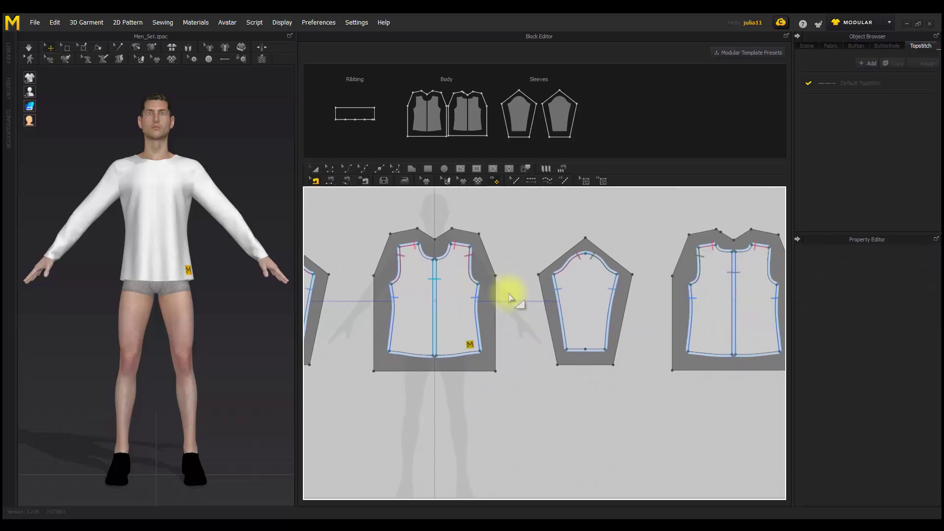
left_click(385, 182)
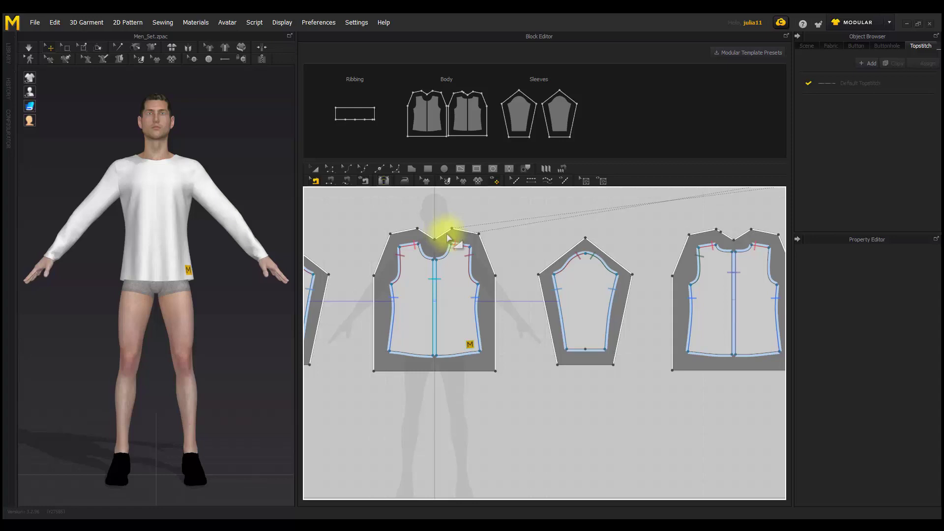
- Delete the pattern seams at the side, armhole and shoulder of the front body's logo half with the Edit Sewing tool
scroll(569, 252, "down", 5)
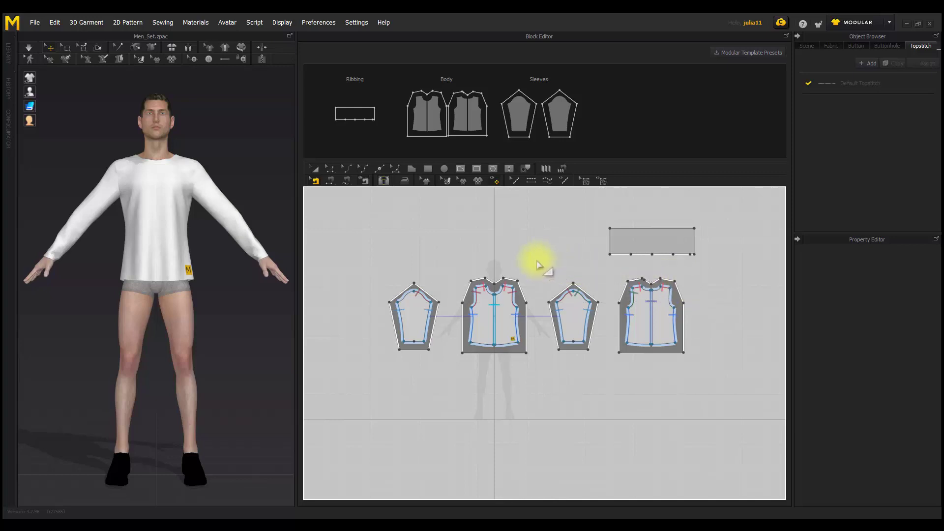
middle_click_drag(537, 262, 485, 251)
scroll(461, 238, "up", 3)
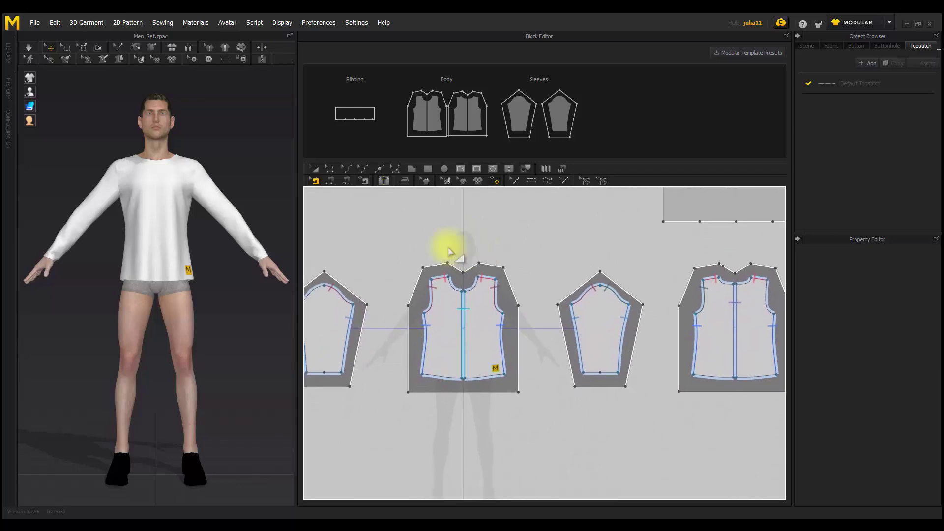
left_click(317, 181)
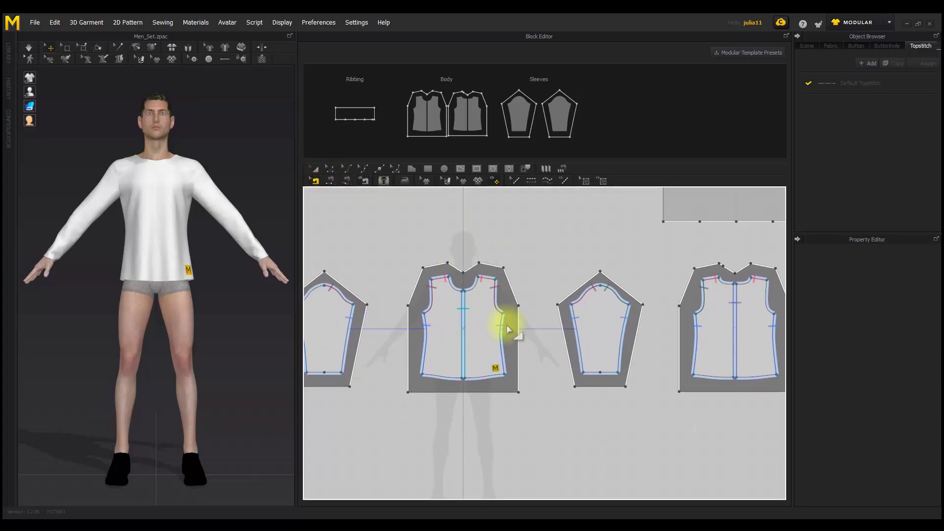
left_click(502, 330)
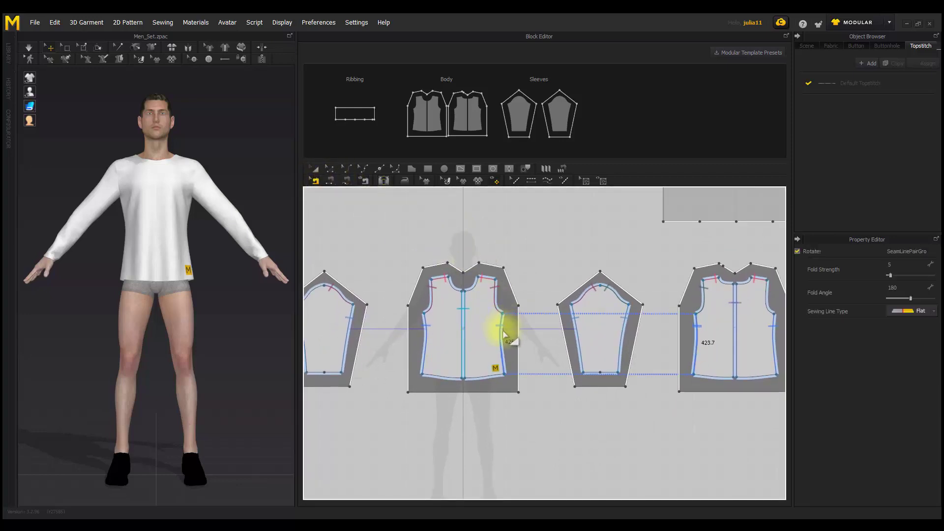
left_click(494, 298)
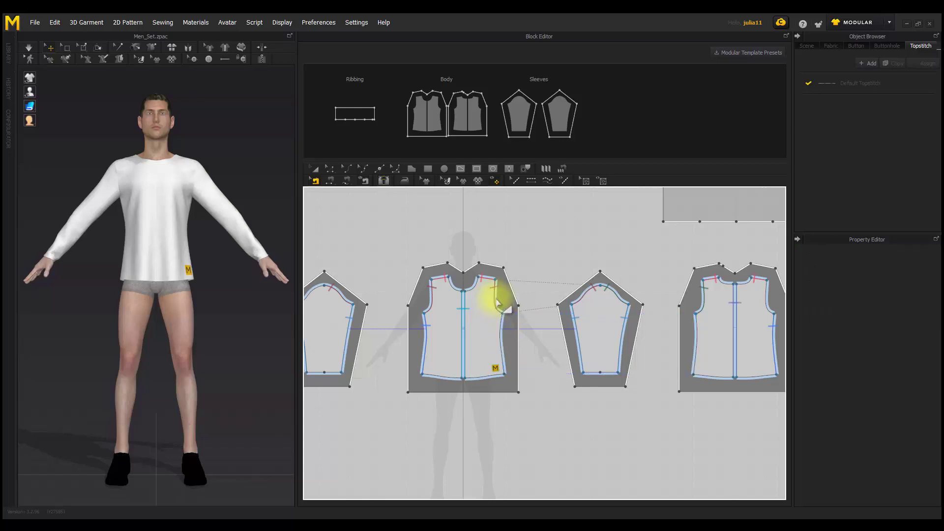
left_click(499, 297)
key("Delete")
left_click(487, 279)
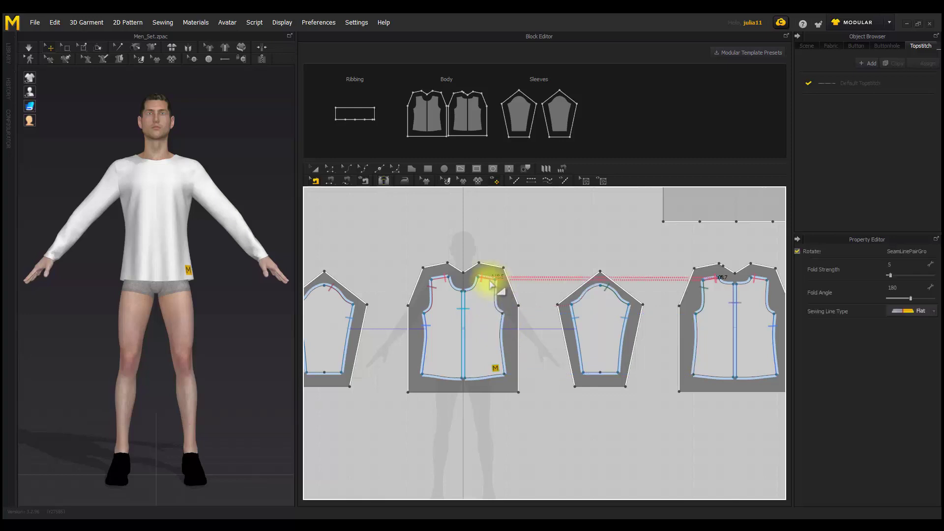
key("Delete")
- Delete the remaining outer seams on the front body's other half and the seam joining the sleeve cap to the back armhole
left_click(432, 291)
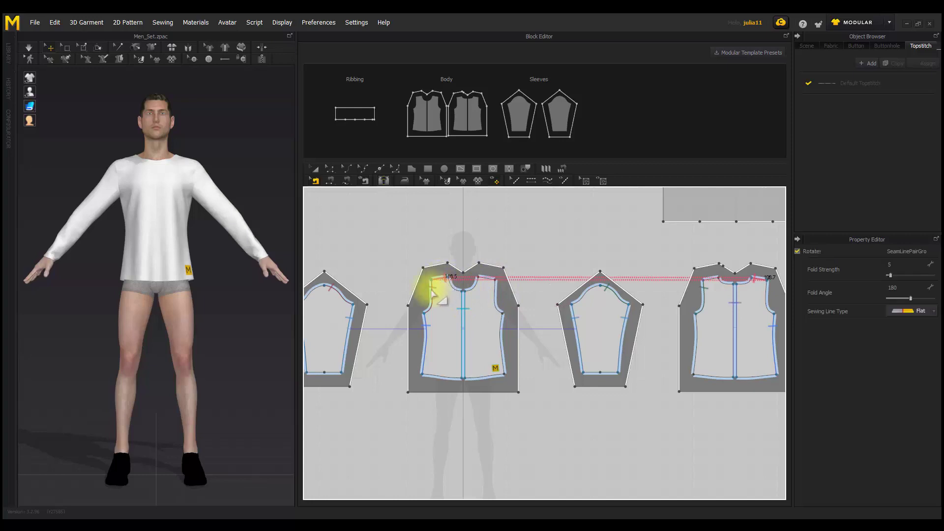
key("Delete")
left_click(428, 325)
key("Delete")
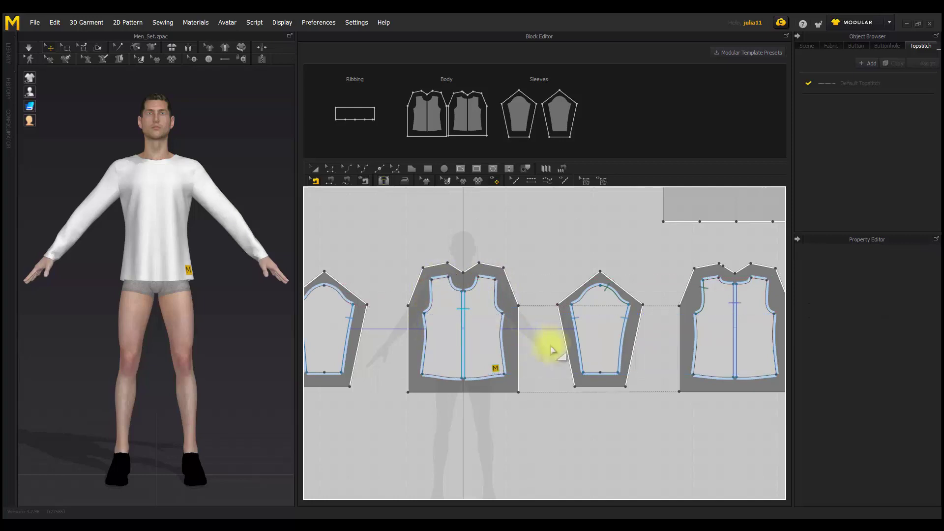
left_click(607, 288)
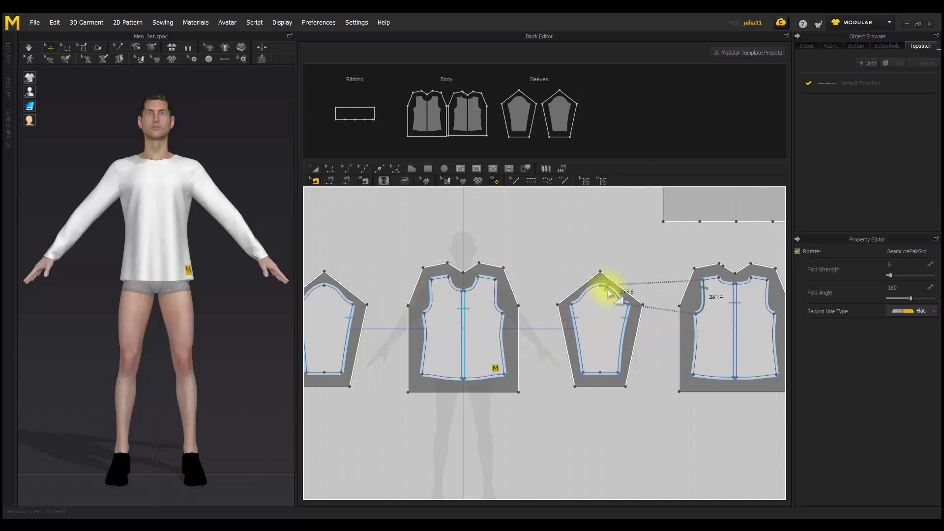
key("Delete")
- Inspect the remaining centre seam on the back body and the underarm seams on both sleeves, and clear the selection
right_click_drag(659, 288, 506, 295)
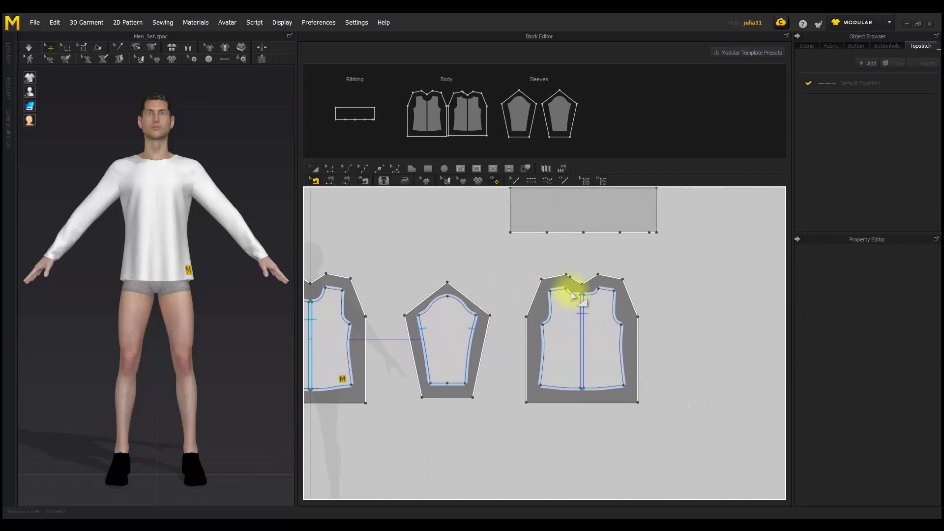
scroll(586, 322, "up", 2)
scroll(587, 322, "up", 1)
left_click(580, 313)
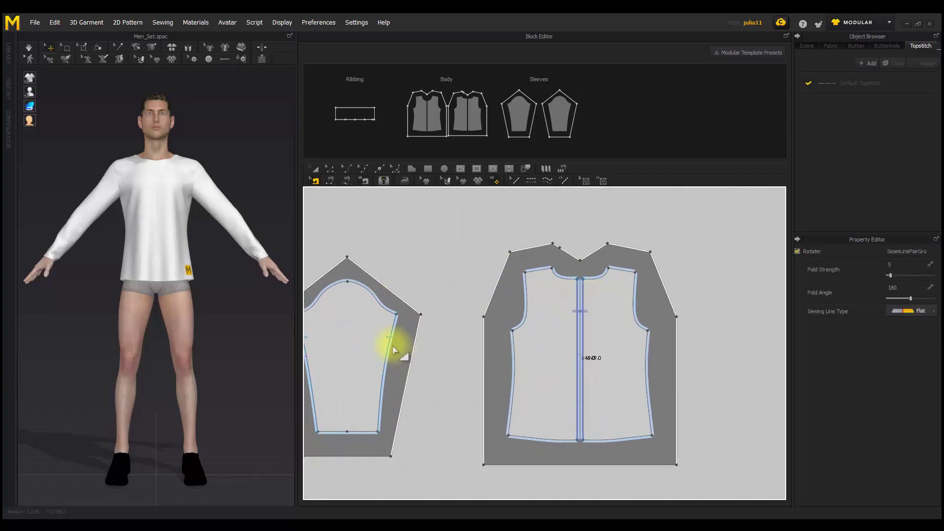
right_click_drag(422, 338, 565, 331)
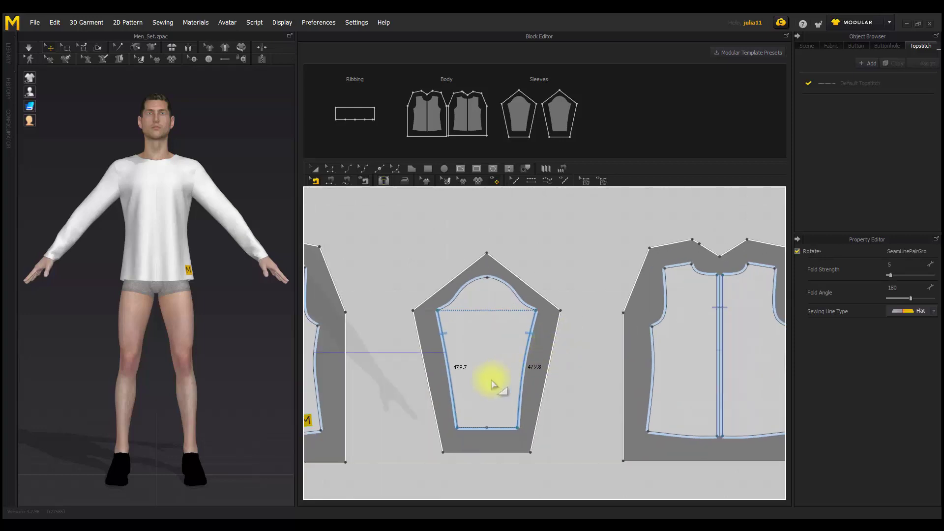
scroll(576, 362, "down", 2)
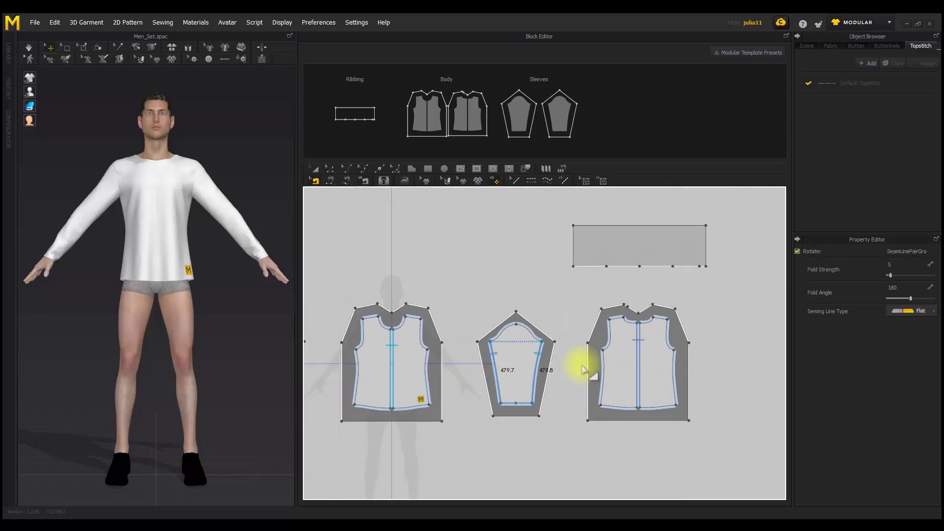
scroll(458, 338, "up", 2)
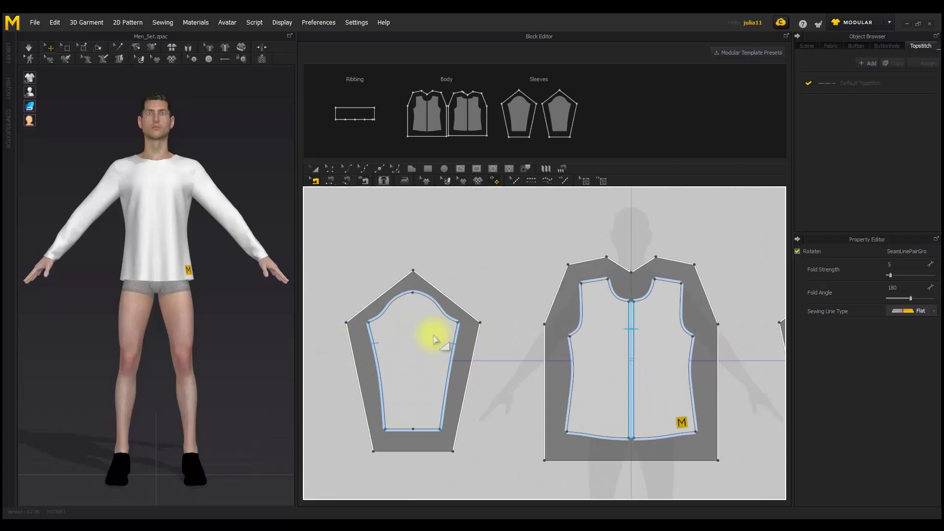
right_click_drag(670, 301, 499, 303)
scroll(536, 280, "down", 1)
left_click(375, 212)
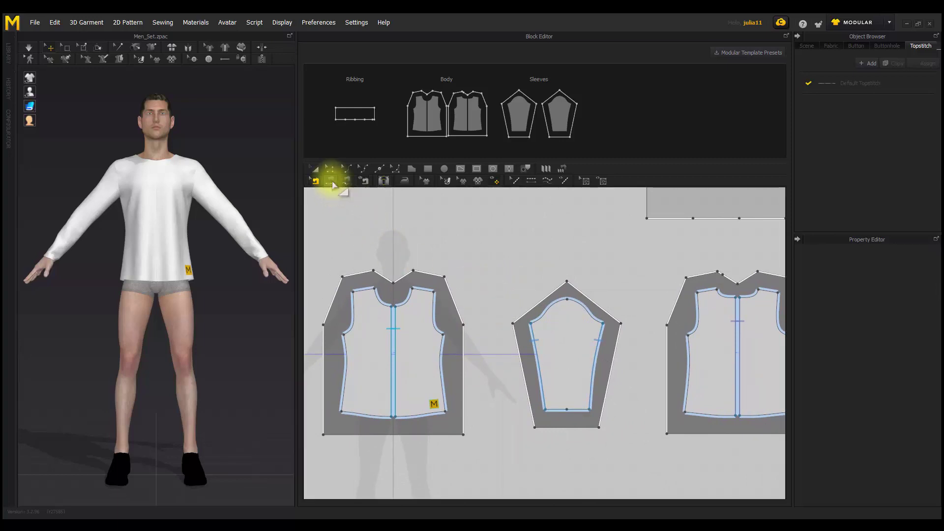
- Segment-sew the shoulder and neckline on the front body's logo half to the matching edges of its template block
left_click(330, 181)
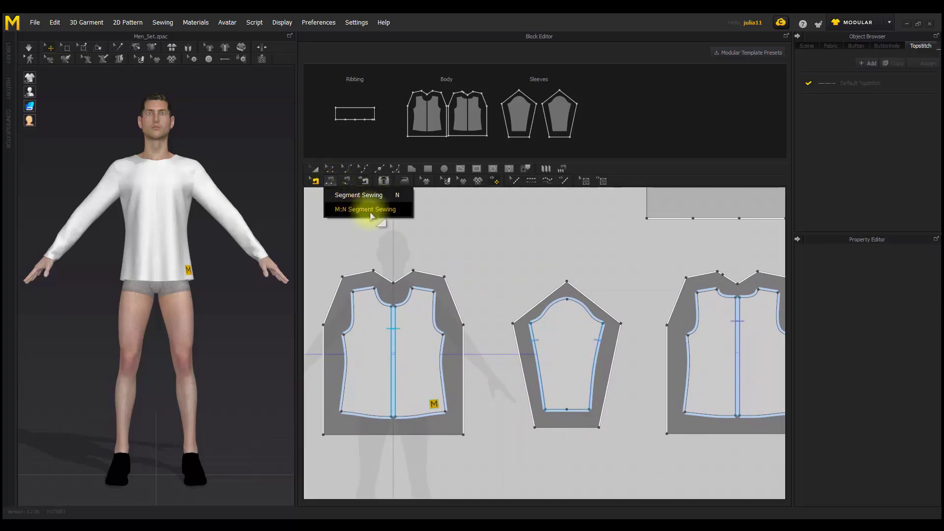
left_click(362, 196)
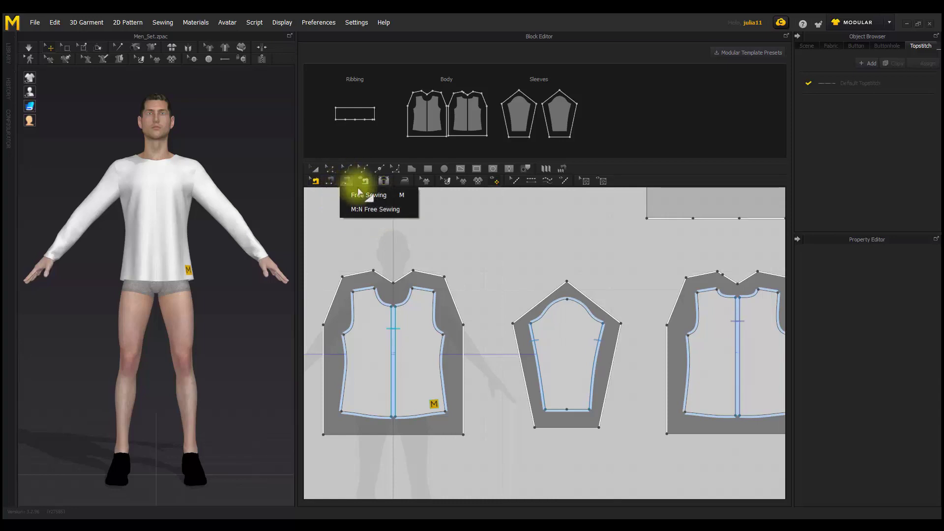
left_click(347, 182)
left_click(332, 181)
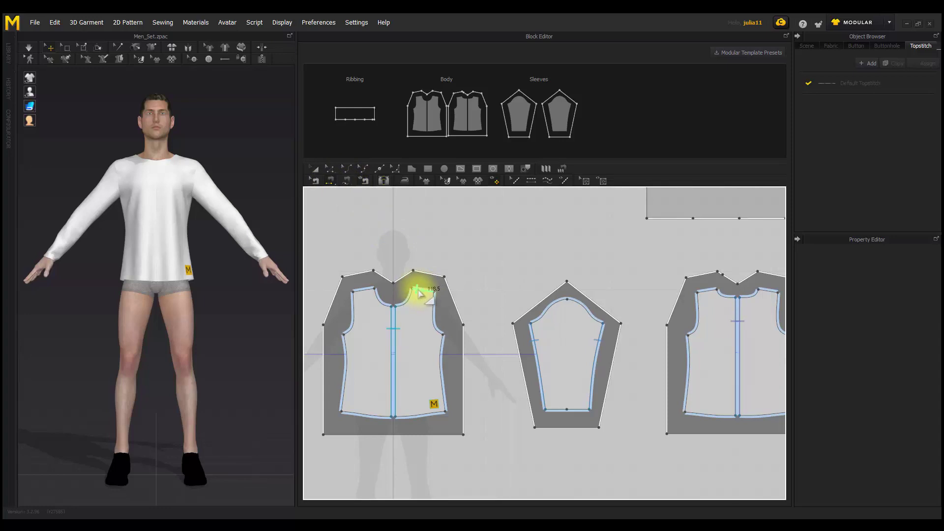
scroll(419, 292, "up", 5)
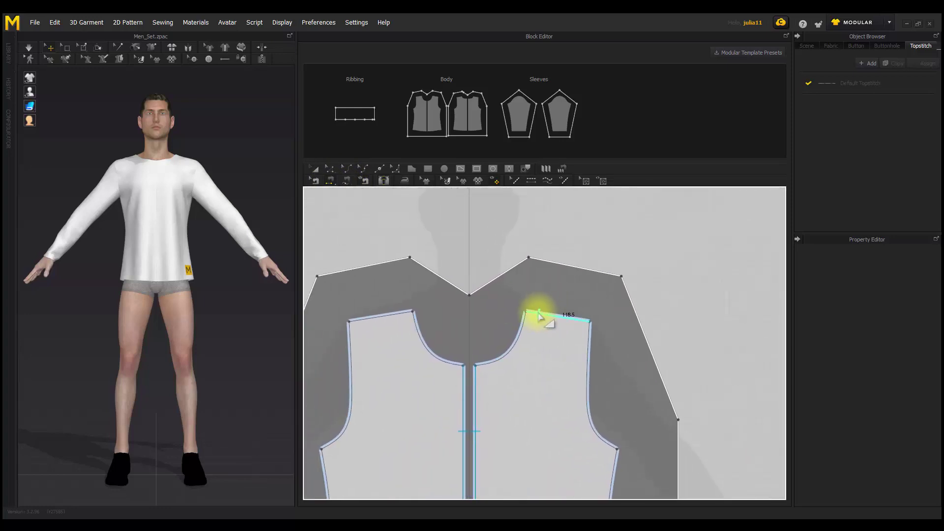
left_click(538, 316)
left_click(547, 267)
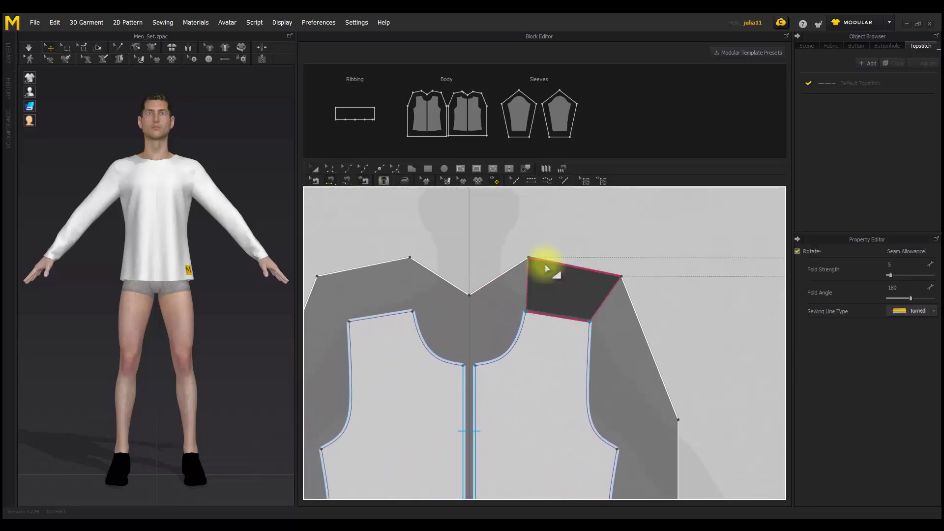
left_click(482, 301)
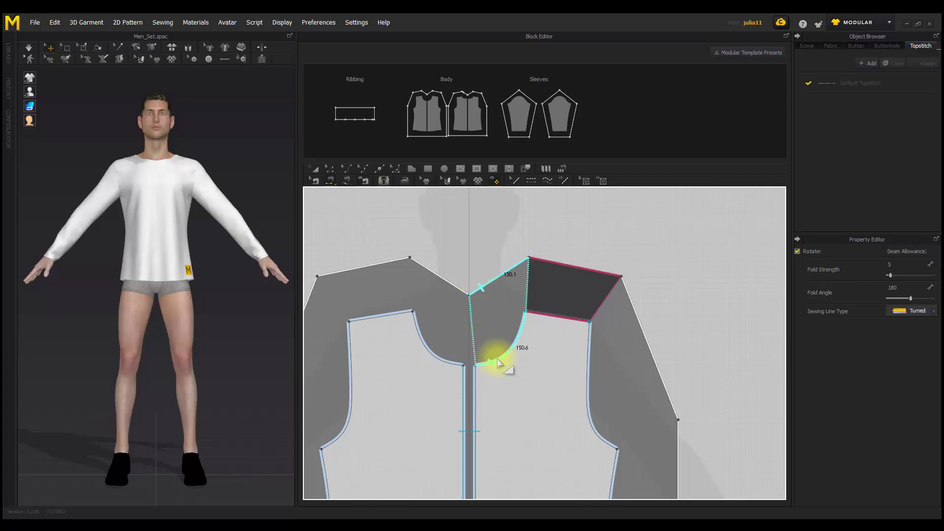
left_click(498, 363)
- Free-sew the full armhole curve on the front body's logo half to the block's slanted armhole edge
middle_click_drag(670, 279, 605, 249)
left_click(347, 180)
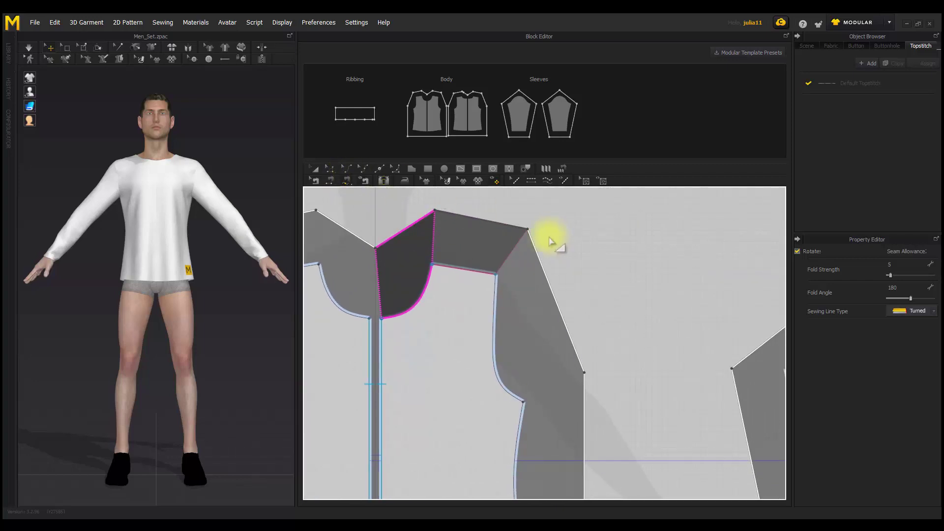
left_click_drag(529, 229, 584, 369)
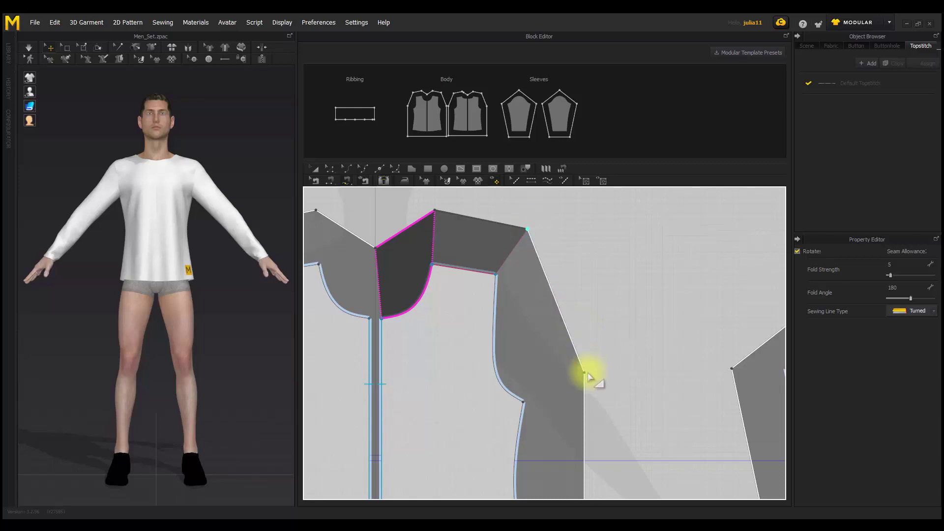
left_click(585, 372)
left_click(496, 275)
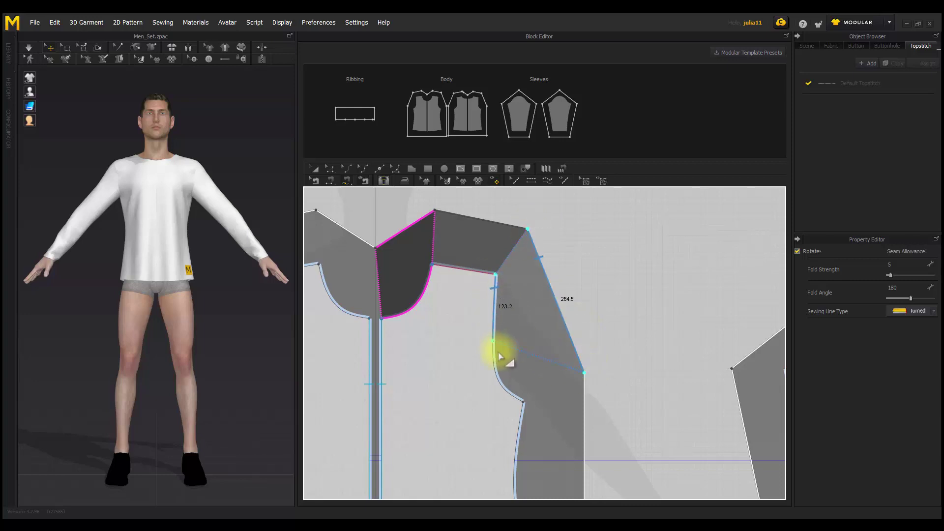
left_click(523, 403)
- Free-sew the side seam of the front body's logo half to the block's vertical side edge, from underarm to hem
scroll(618, 331, "down", 5)
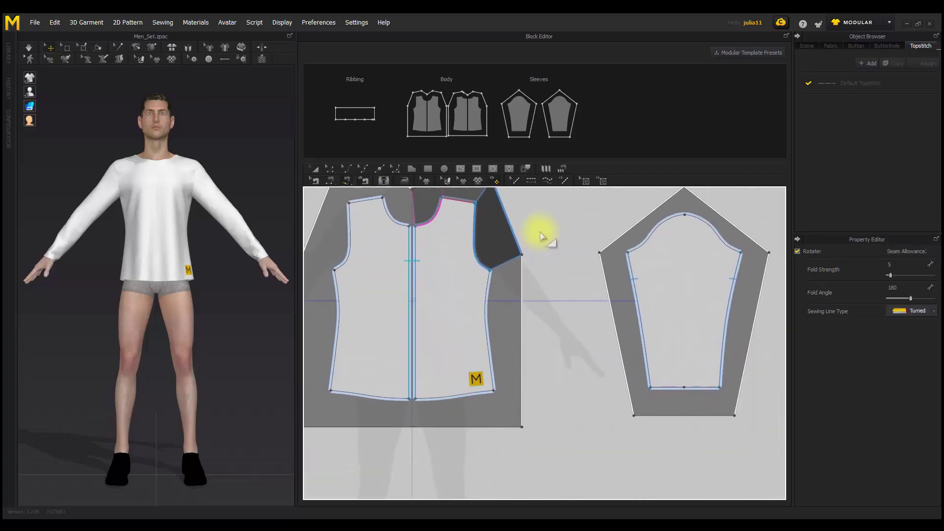
left_click(522, 255)
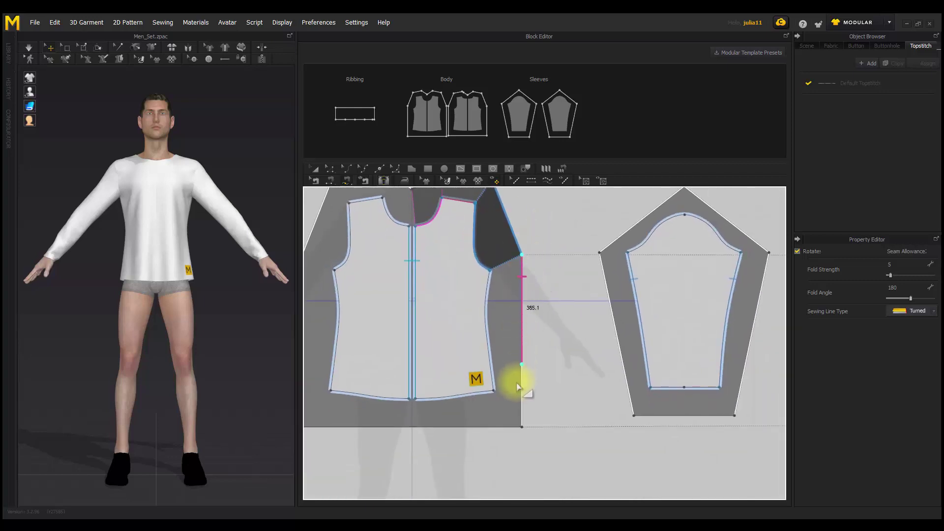
left_click(522, 427)
left_click(490, 271)
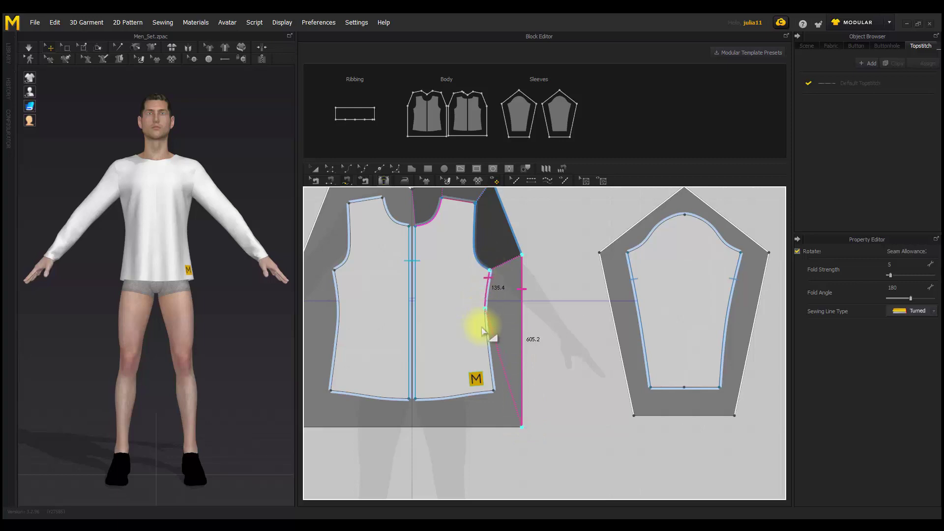
left_click(492, 392)
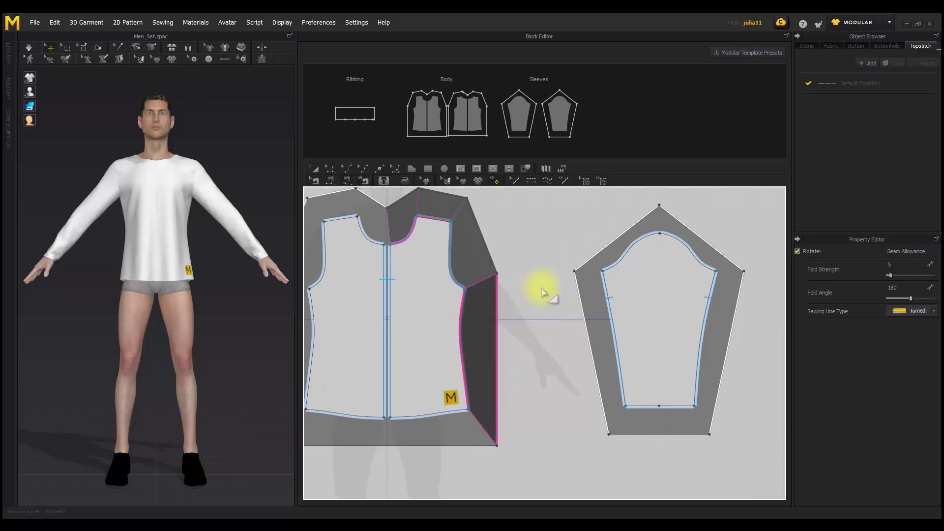
- On the half without the logo, free-sew about 104 mm from mid-shoulder into the upper armhole to the block's full shoulder edge
scroll(524, 266, "down", 1)
middle_click_drag(520, 265, 612, 281)
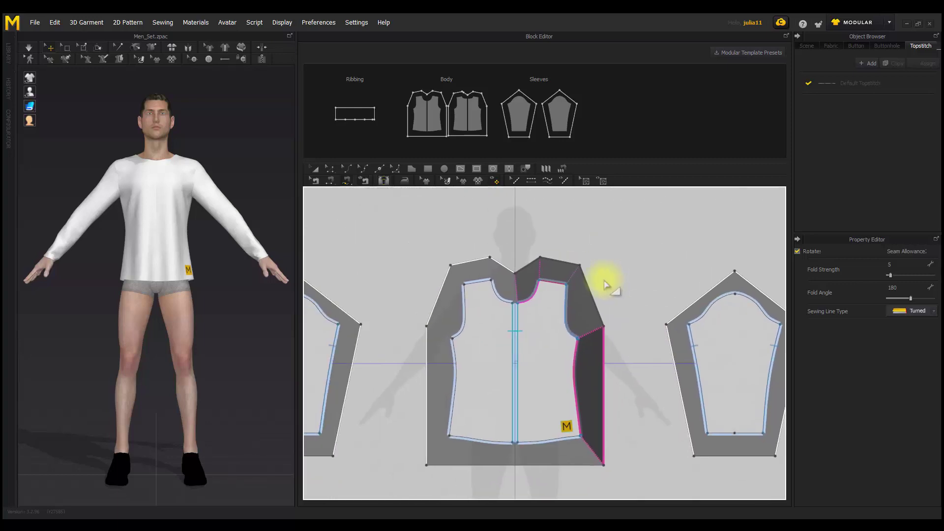
scroll(453, 244, "up", 4)
scroll(453, 244, "up", 5)
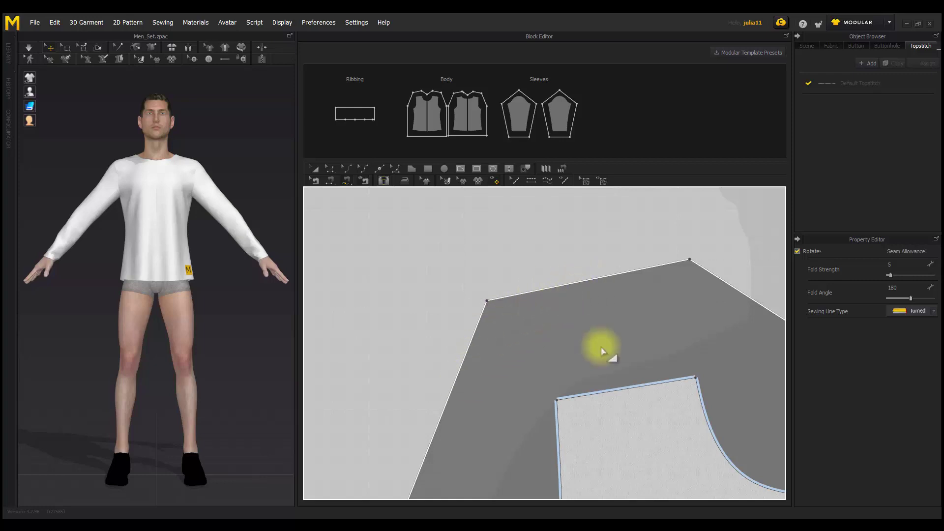
left_click(648, 386)
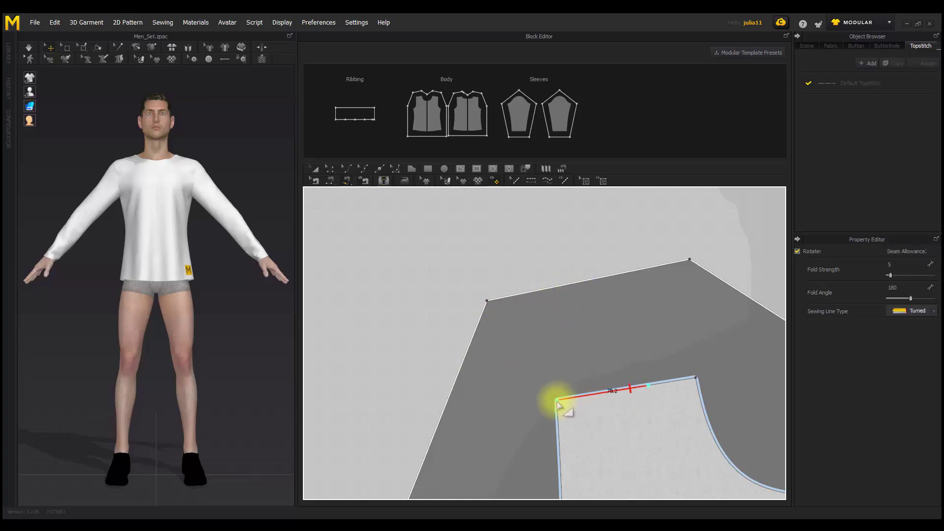
left_click(559, 432)
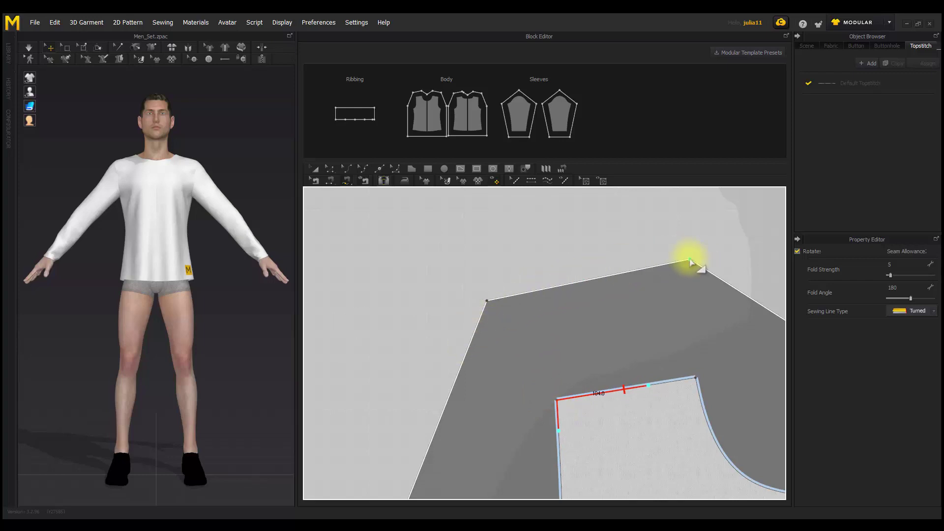
left_click(690, 261)
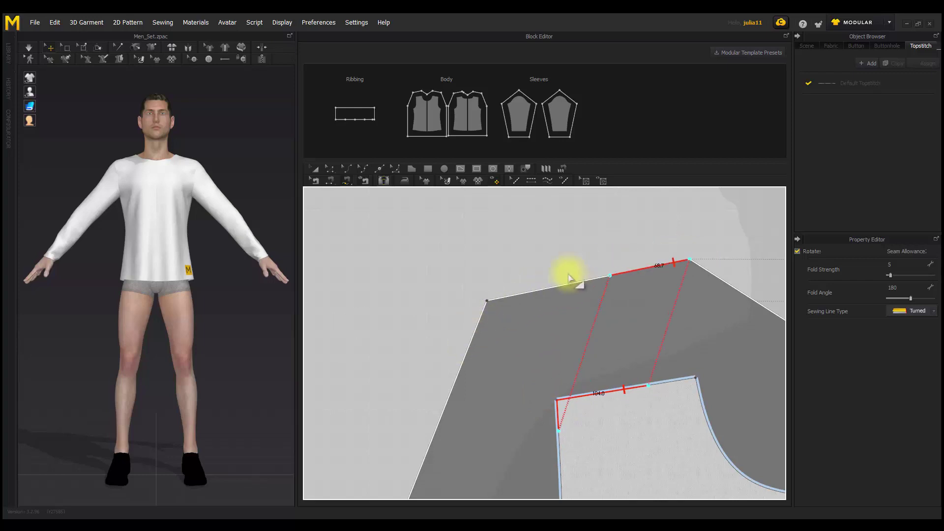
left_click(489, 302)
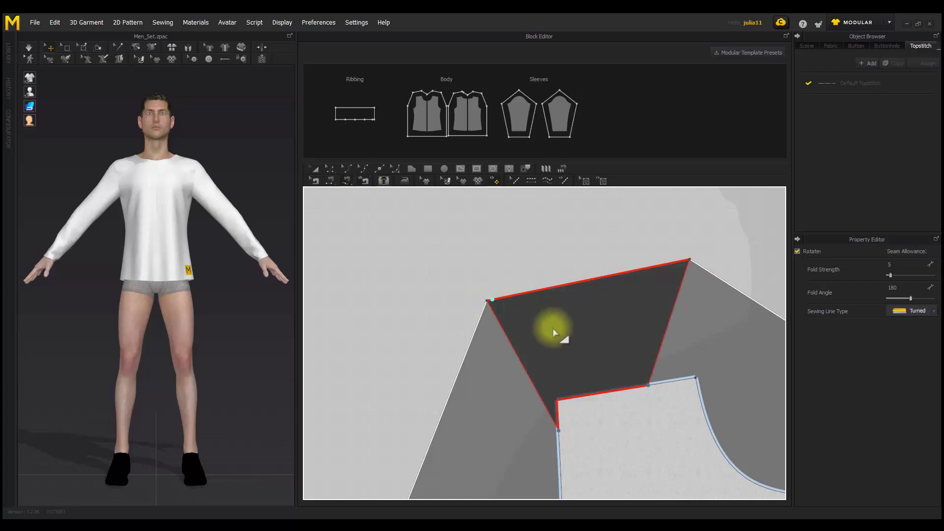
left_click(314, 180)
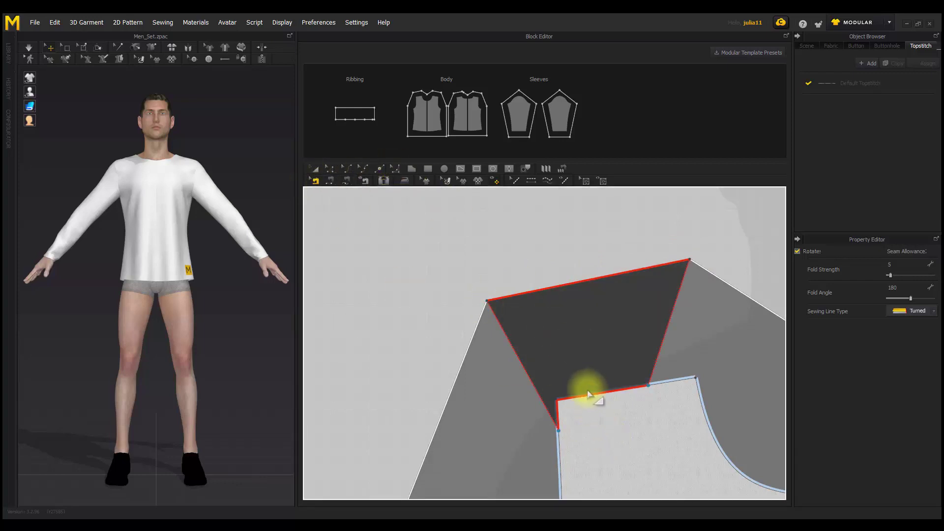
- Shift the free-sewn seam's end points on the front half without the logo toward the outer shoulder and farther down the armhole
mouse_move(593, 398)
left_mouse_down()
mouse_move(681, 385)
mouse_move(574, 396)
mouse_move(553, 432)
mouse_move(551, 423)
left_mouse_up()
mouse_move(520, 294)
left_mouse_down()
mouse_move(453, 333)
mouse_move(462, 376)
left_mouse_up()
mouse_move(516, 301)
left_mouse_down()
mouse_move(649, 274)
mouse_move(639, 278)
left_mouse_up()
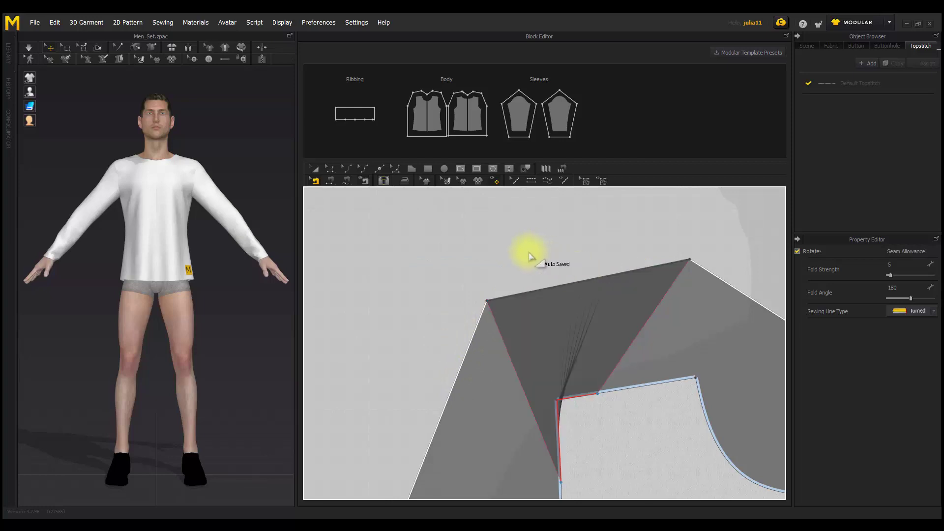
- Delete the seam joining the front block's shoulder edge to the shoulder and upper armhole of the half without the logo
scroll(462, 234, "down", 2)
left_click(479, 259)
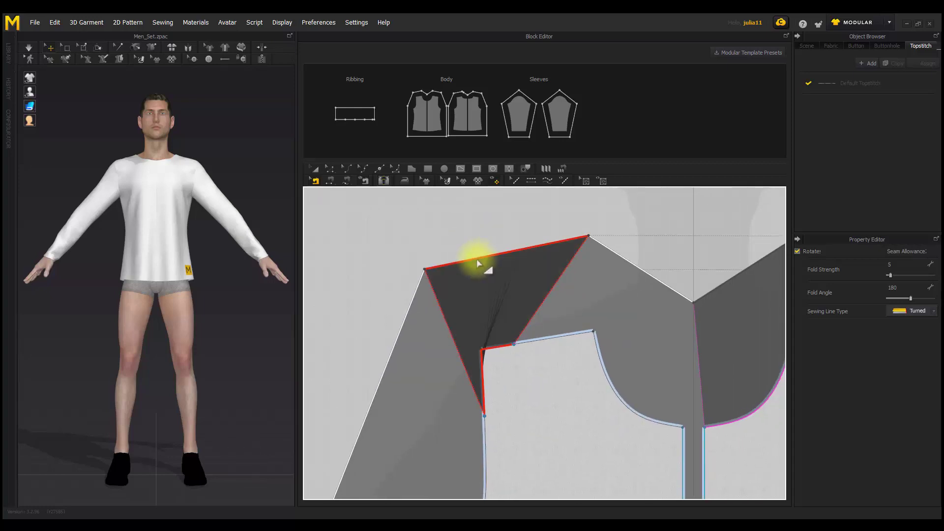
right_click(476, 258)
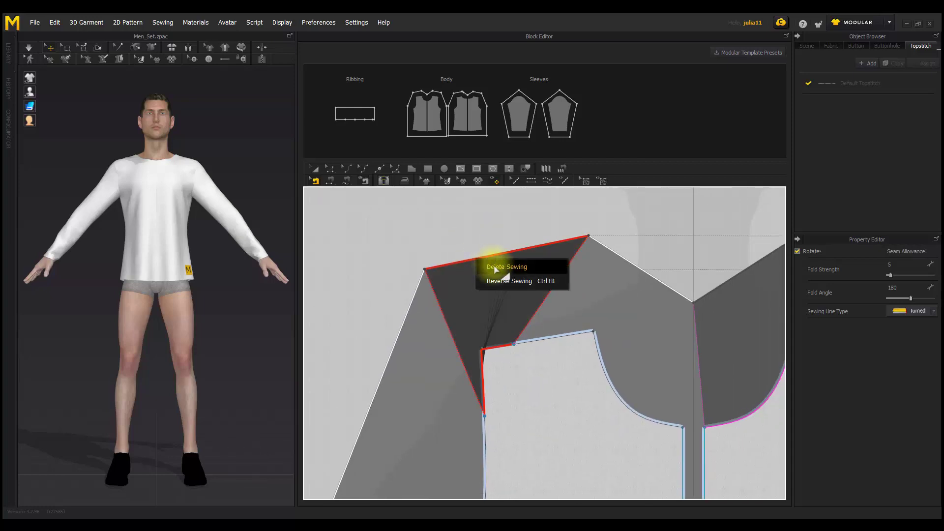
left_click(495, 268)
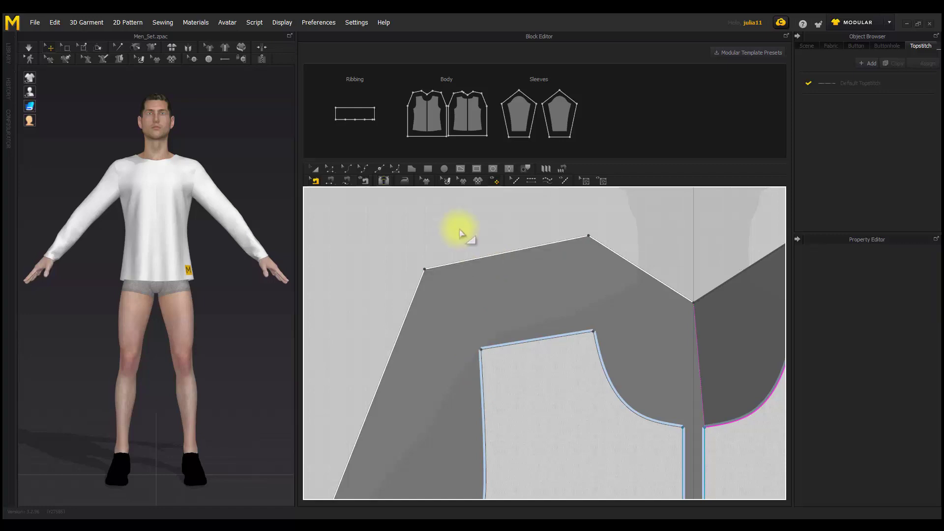
- On the back body, segment-sew the right block's slanted armhole edge to both the armhole curve and side seam of the right half
middle_click_drag(458, 231, 390, 238)
scroll(632, 261, "down", 3)
middle_click_drag(620, 261, 449, 244)
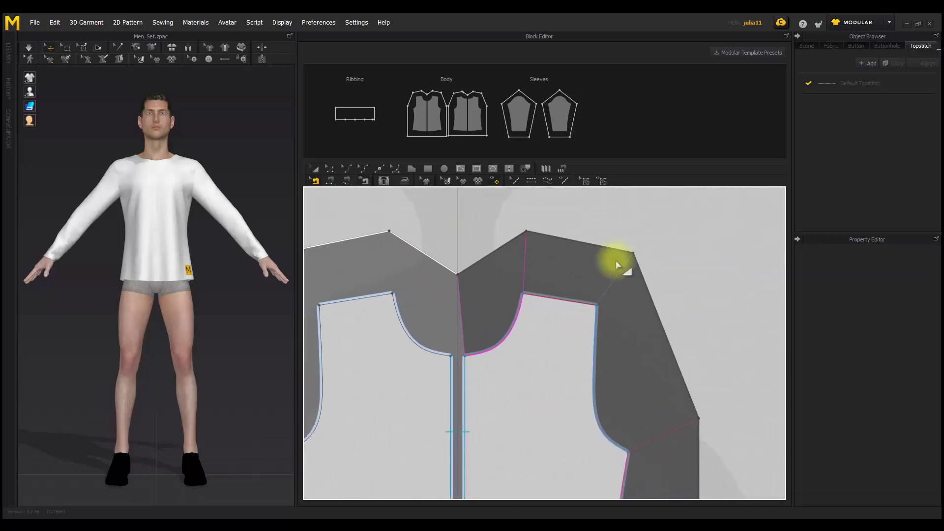
scroll(708, 277, "down", 4)
left_click_drag(672, 284, 363, 314)
scroll(382, 314, "down", 1)
middle_click_drag(662, 299, 679, 343)
scroll(635, 312, "up", 5)
middle_click_drag(600, 286, 684, 236)
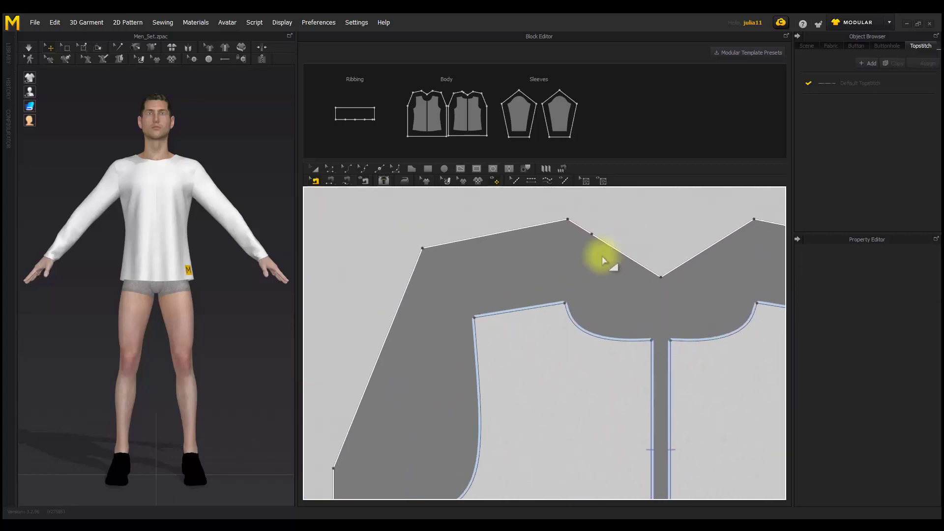
middle_click_drag(605, 258, 571, 282)
scroll(572, 285, "down", 2)
middle_click_drag(632, 277, 413, 229)
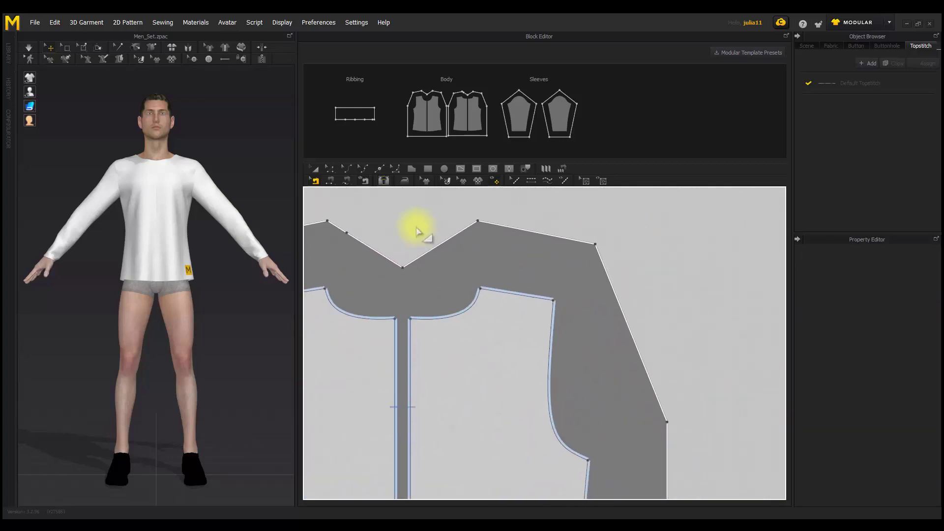
left_click(332, 184)
left_click(599, 276)
scroll(576, 340, "down", 3)
middle_click_drag(575, 340, 516, 269)
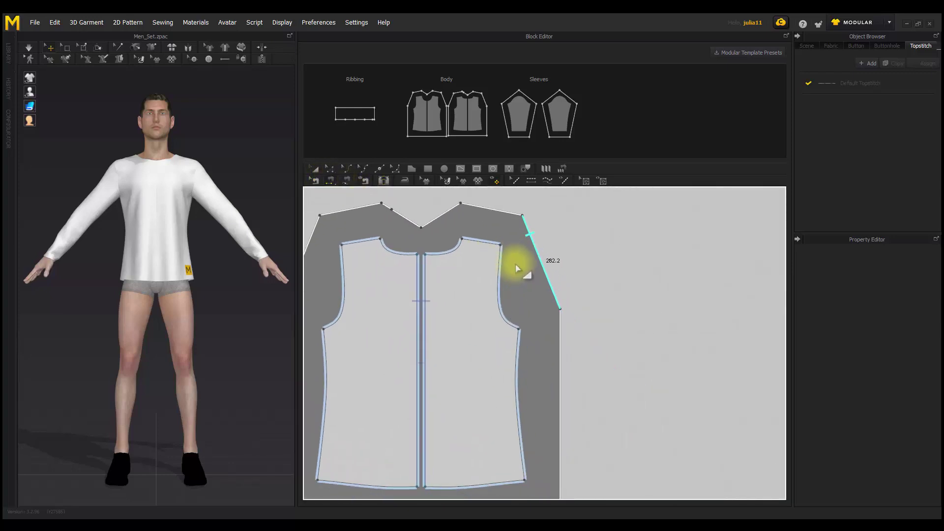
left_click(502, 259)
left_click(518, 353)
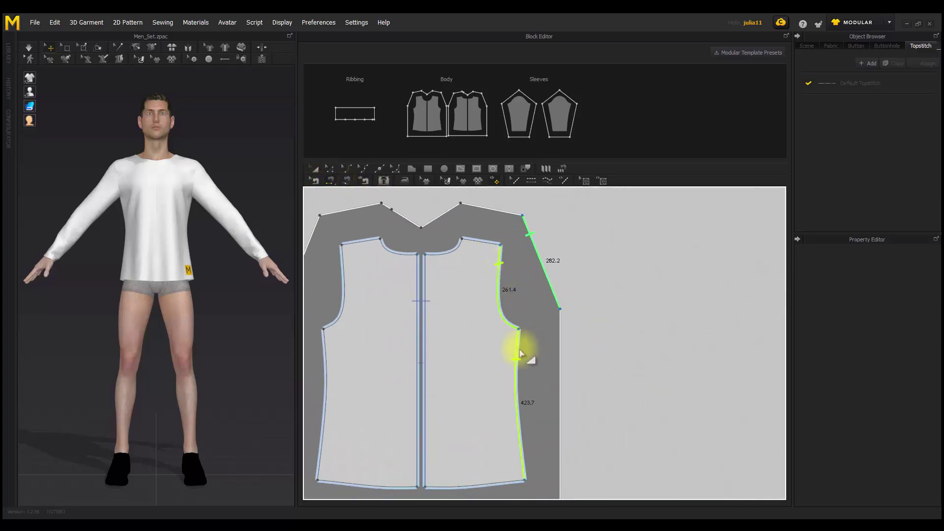
- Delete the seam joining the back block's slanted armhole edge to the right half's armhole and side seam
scroll(577, 266, "up", 2)
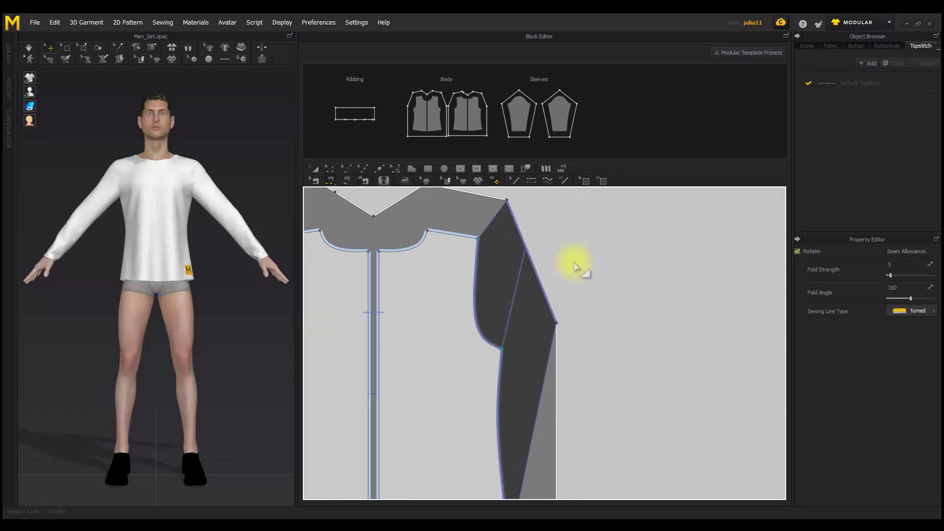
scroll(574, 264, "up", 2)
middle_click_drag(574, 263, 638, 301)
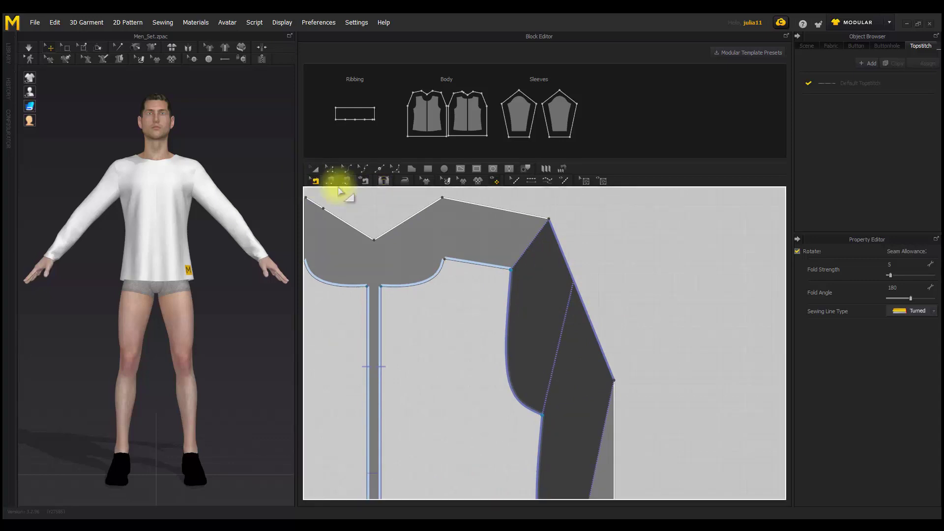
key("Delete")
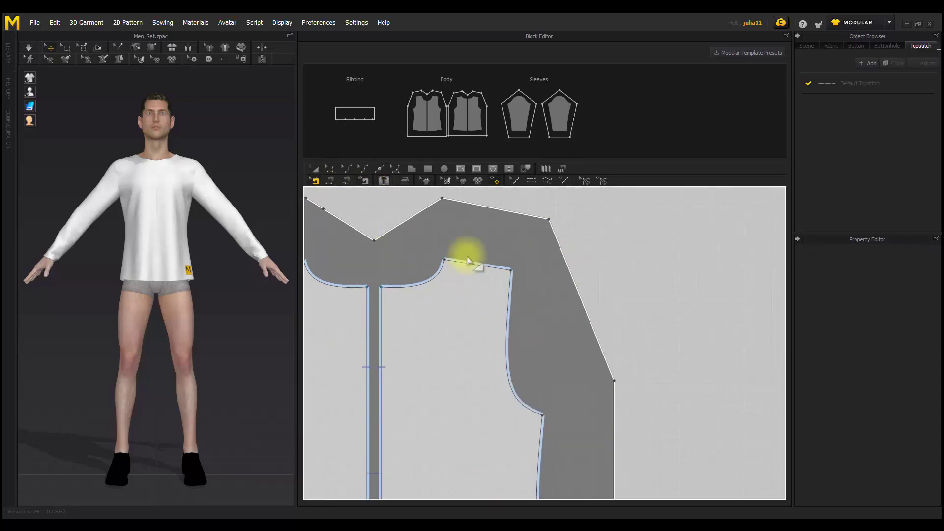
middle_click_drag(468, 256, 693, 322)
scroll(552, 274, "up", 3)
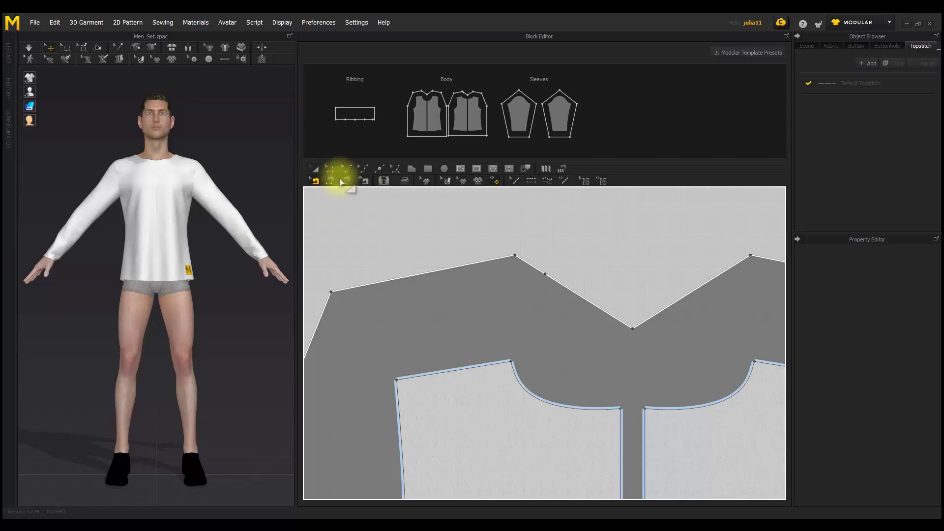
left_click(512, 363)
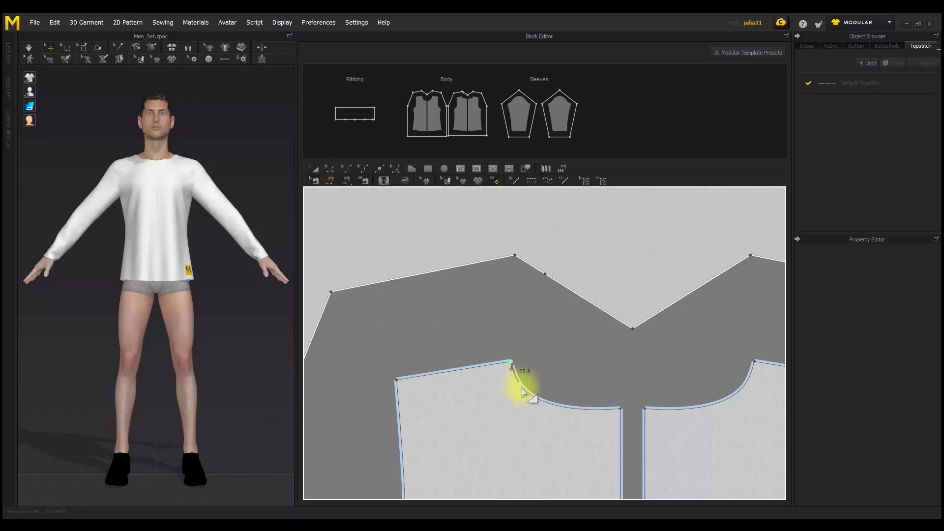
left_click(623, 398)
middle_click_drag(573, 293, 489, 251)
scroll(450, 244, "up", 3)
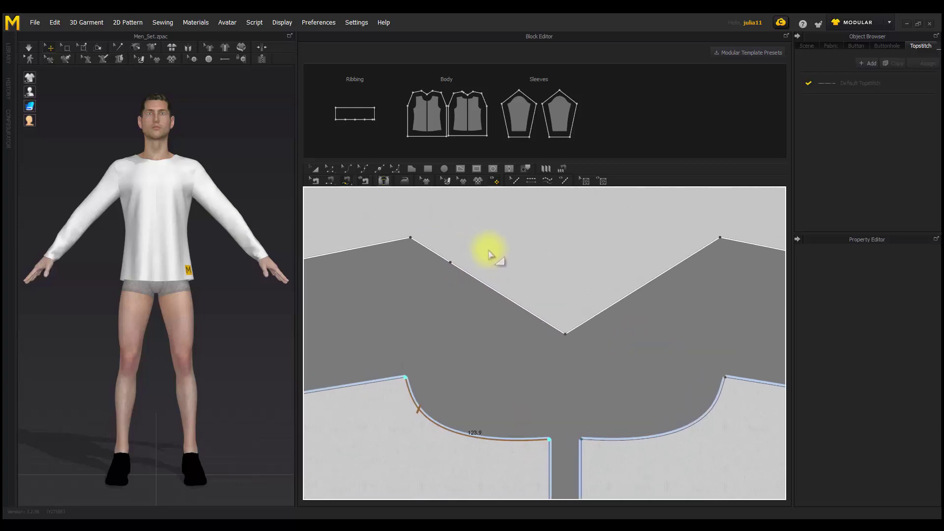
- Free-sew the left back block's neckline in two parts, about 34 mm and 97 mm, to consecutive parts of the left half's neckline curve
left_click(411, 239)
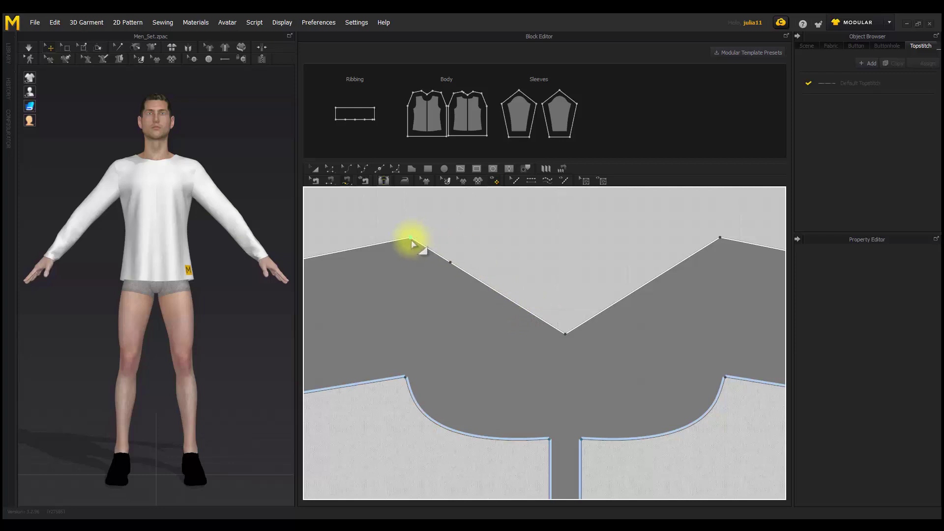
left_click(451, 264)
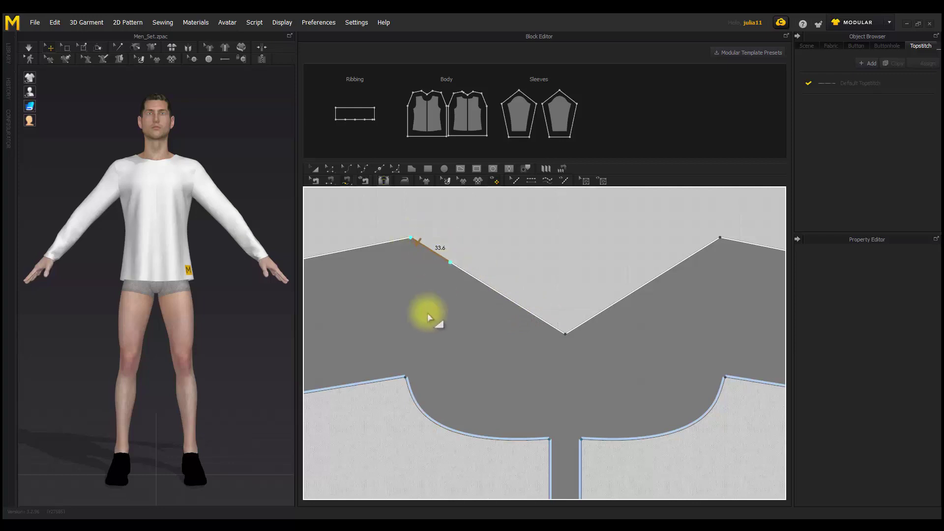
left_click(406, 378)
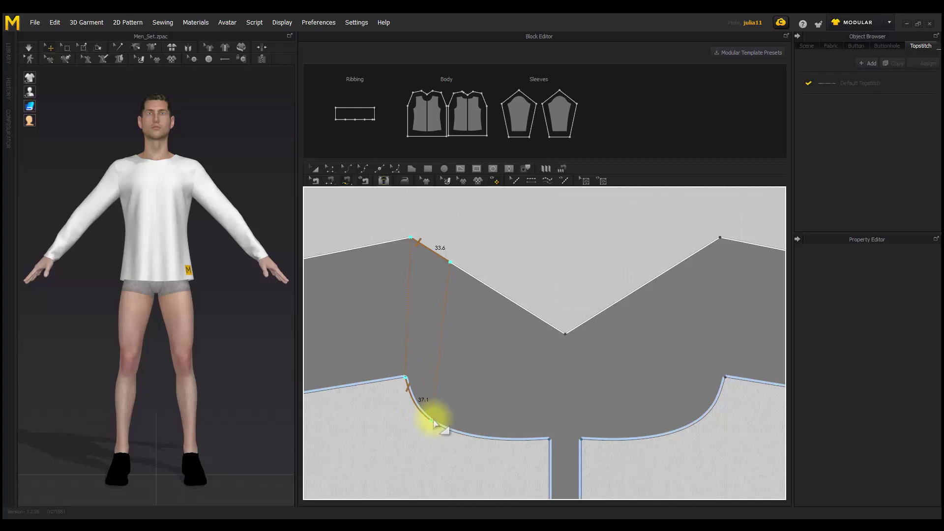
left_click(432, 421)
left_click(451, 265)
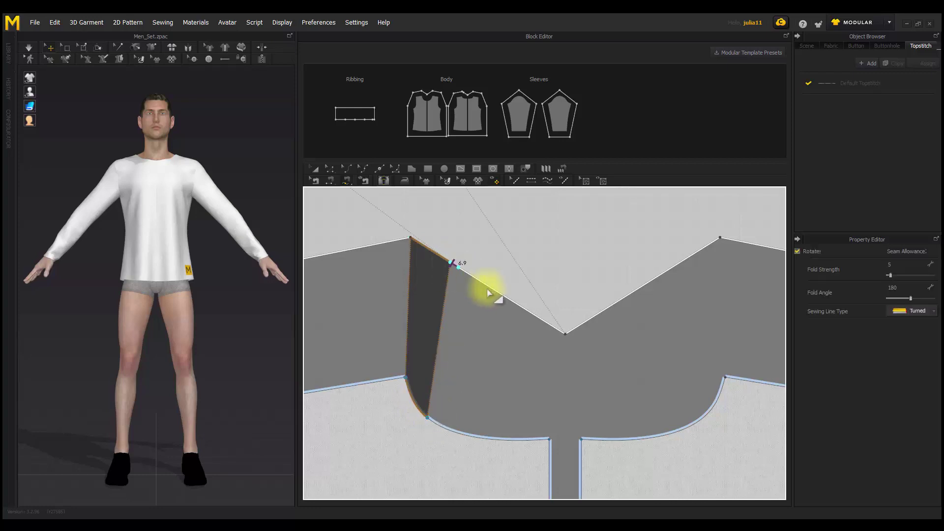
left_click(565, 335)
left_click(428, 418)
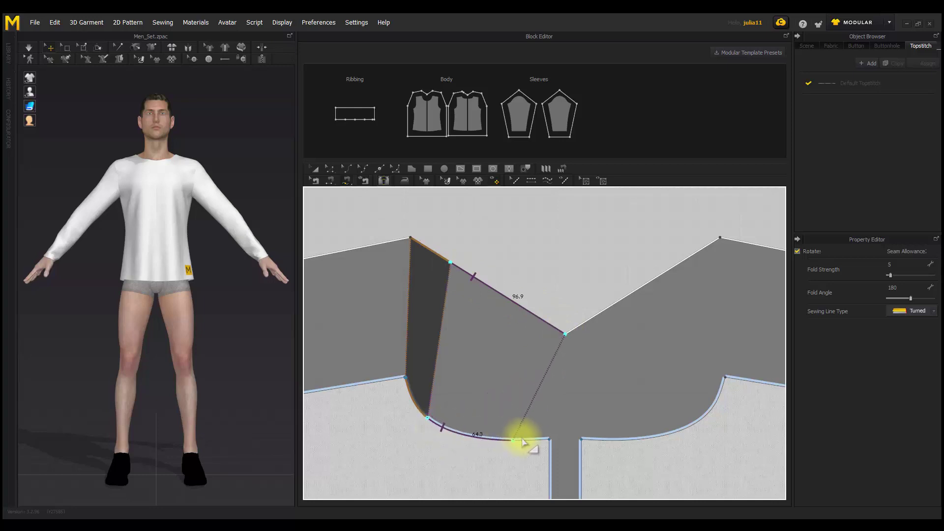
left_click(549, 438)
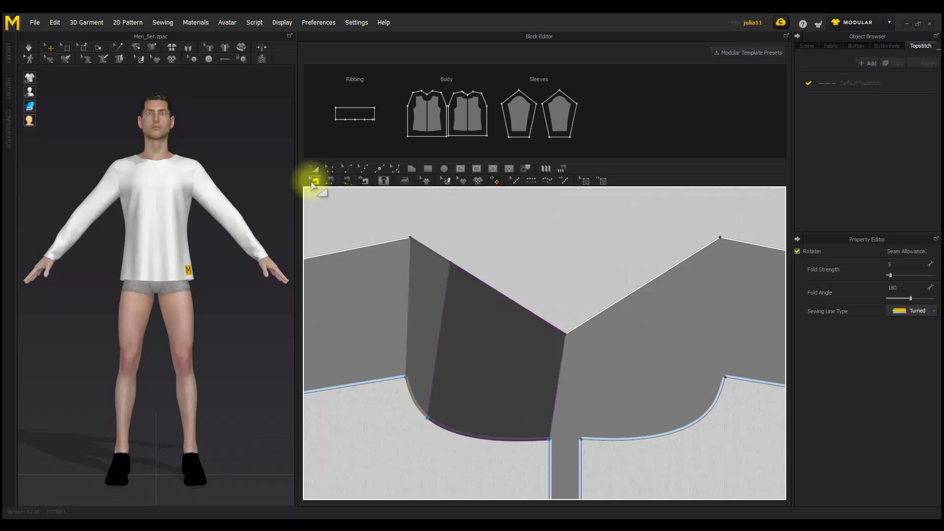
- Delete both free-sewn seams between the left back half's neckline curve and its block
left_click(315, 181)
left_click(468, 227)
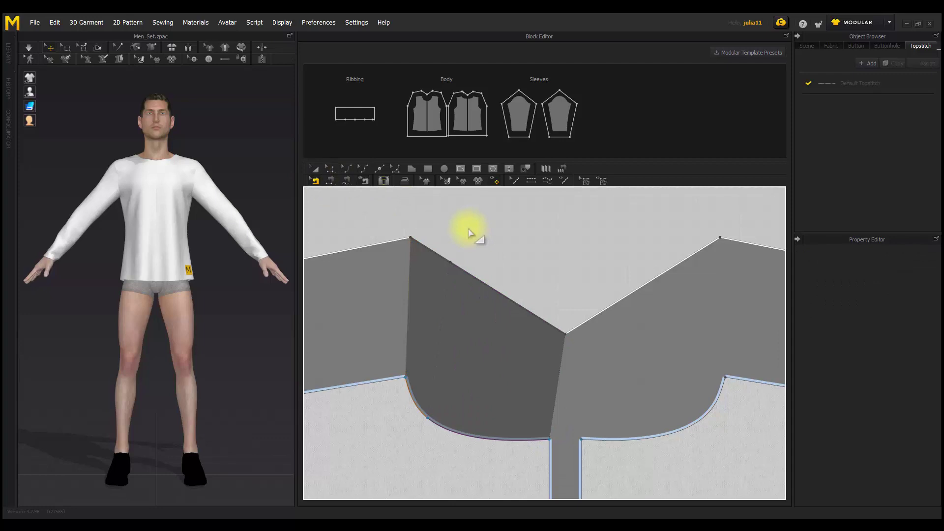
left_click(445, 265)
left_click_drag(441, 267, 465, 272)
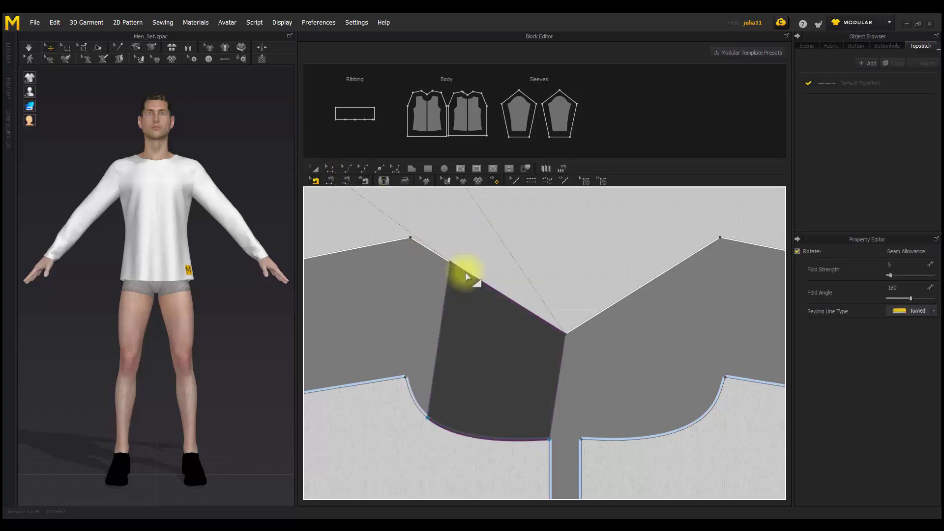
key("Delete")
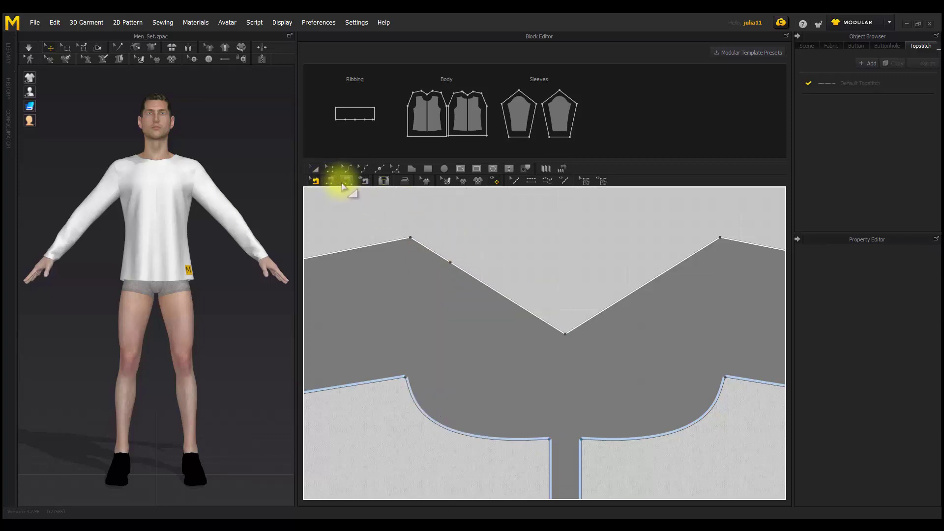
- Add a point about 33.6 mm along the left back neckline curve from the shoulder and segment-sew both parts to the block's divided neckline
left_click(379, 168)
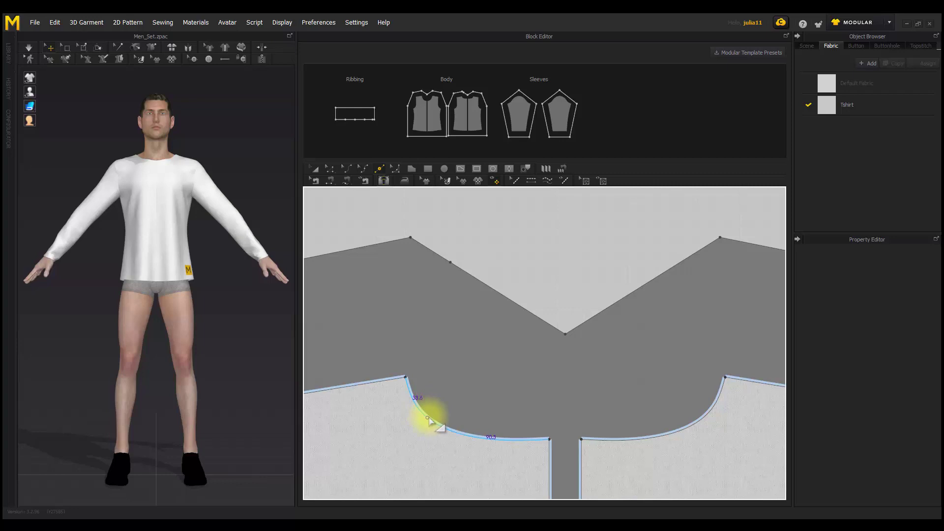
left_click(428, 419)
left_click(329, 183)
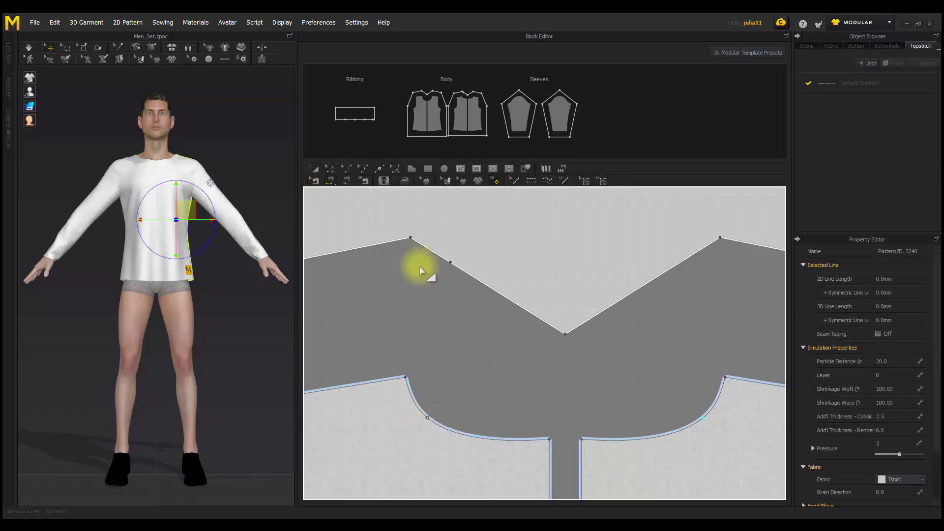
left_click(443, 257)
left_click(423, 413)
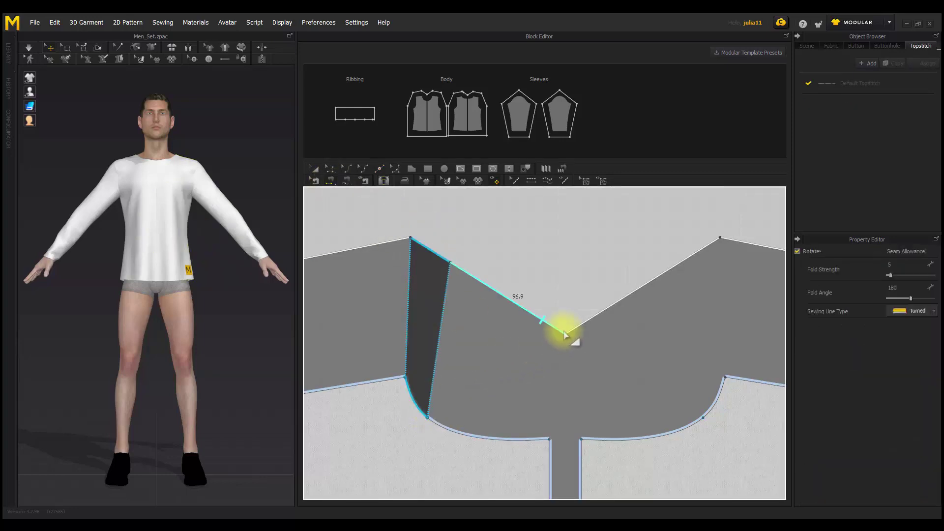
left_click(563, 329)
left_click(545, 443)
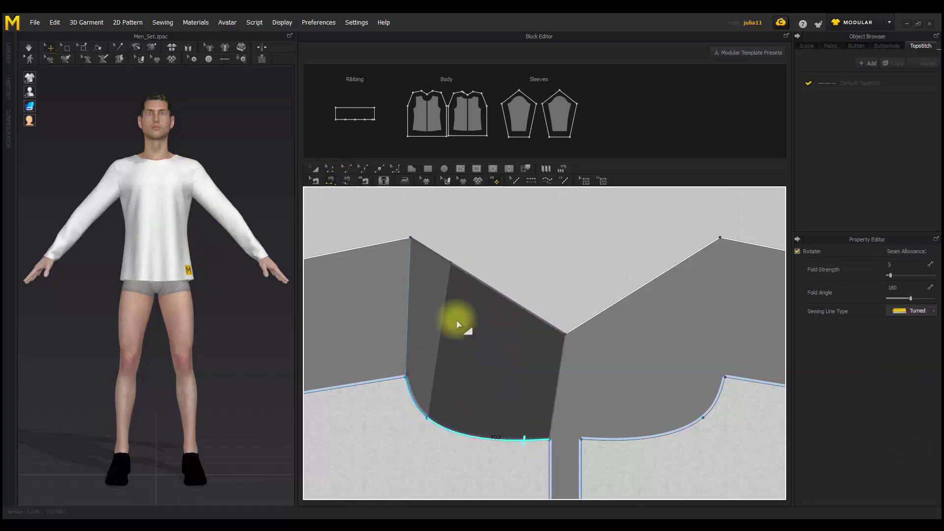
left_click(315, 181)
- Segment-sew the right back block's full neckline edge to both neckline segments of the right back half as one-to-many sewing
scroll(477, 256, "down", 3)
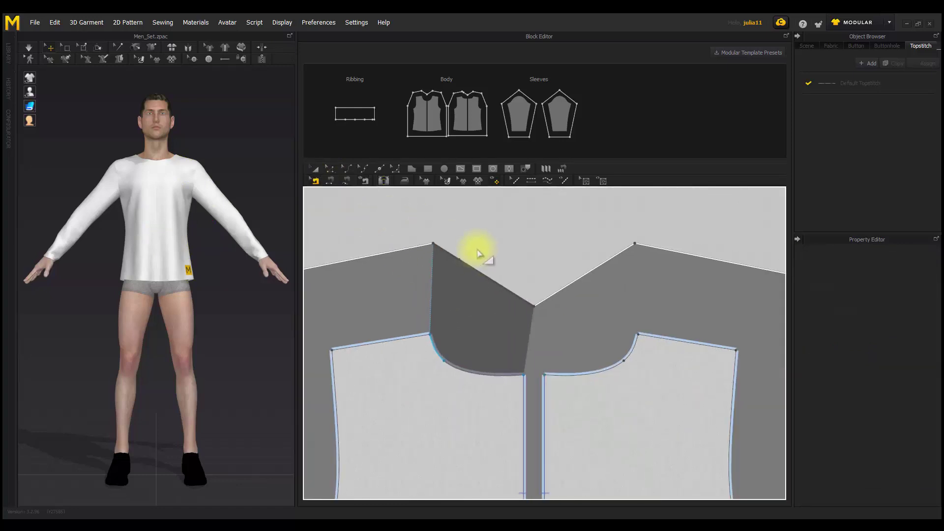
right_click_drag(571, 246, 502, 254)
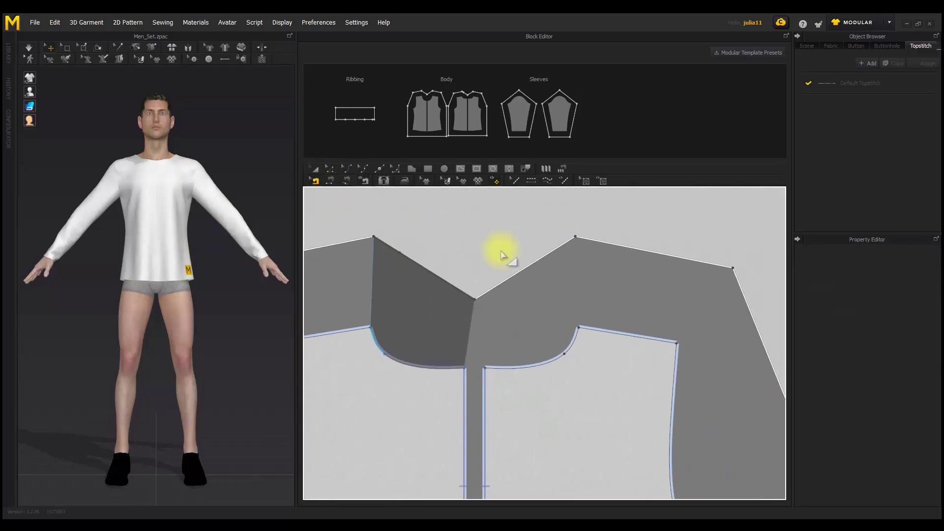
left_click(329, 168)
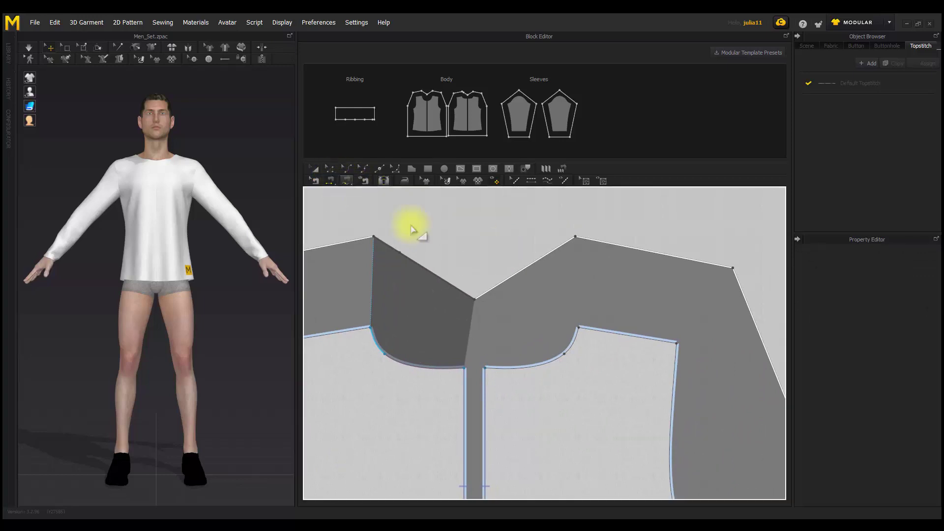
left_click(564, 280)
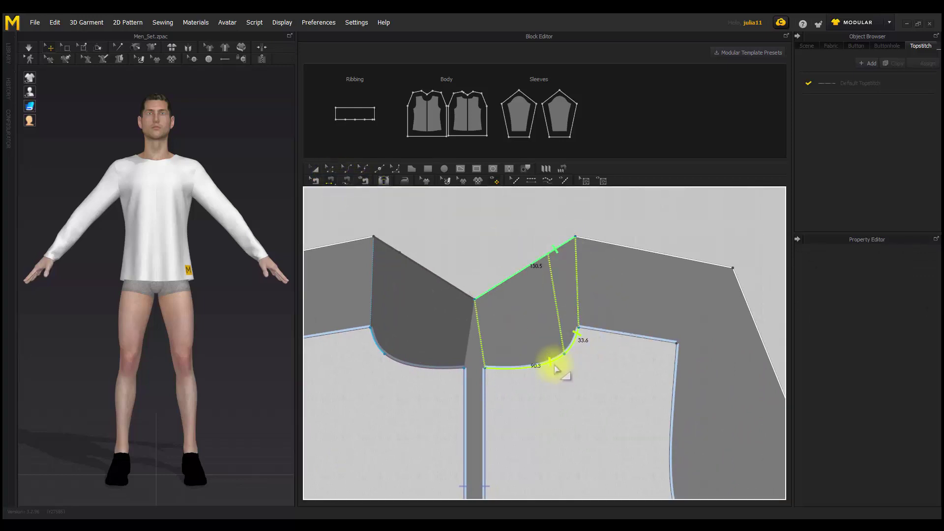
left_click(557, 364)
- Segment-sew the right back half's shoulder and armhole to the block's shoulder edge and slanted armhole edge
scroll(534, 246, "down", 5)
left_click(533, 233)
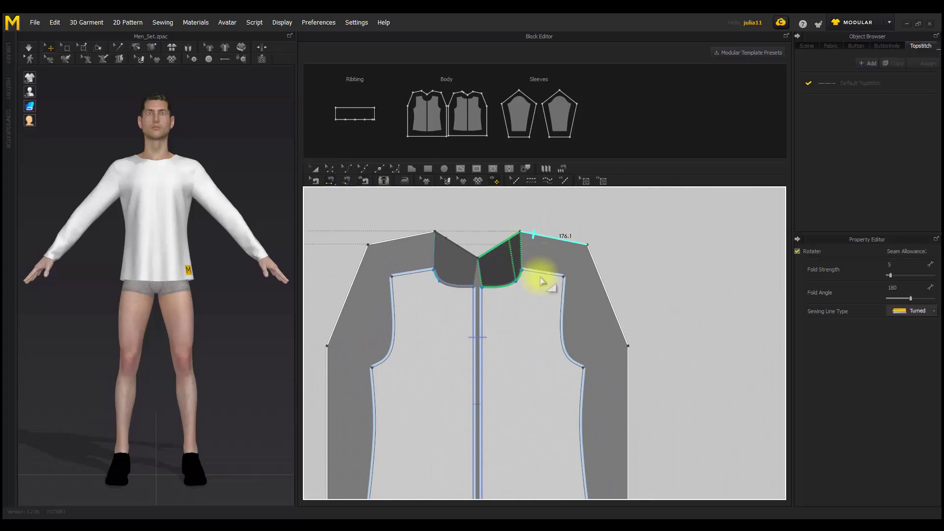
left_click(540, 273)
left_click(564, 293)
left_click(598, 271)
- Segment-sew the right back half's side seam to the block's vertical side edge
middle_click_drag(606, 351, 652, 285)
scroll(651, 285, "down", 4)
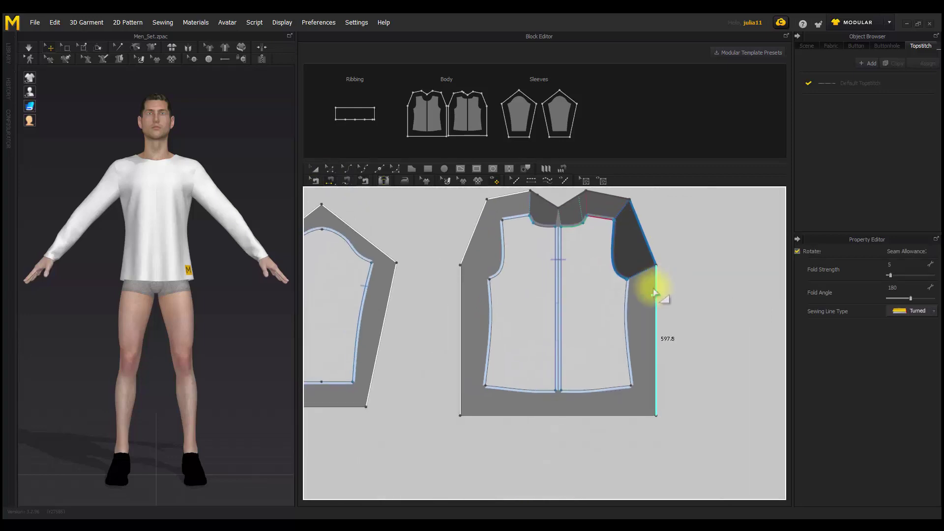
left_click(627, 295)
left_click(655, 302)
- Segment-sew the left back half's shoulder, armhole and side seam to the block's matching shoulder, slanted armhole and vertical side edges
middle_click_drag(485, 236, 599, 306)
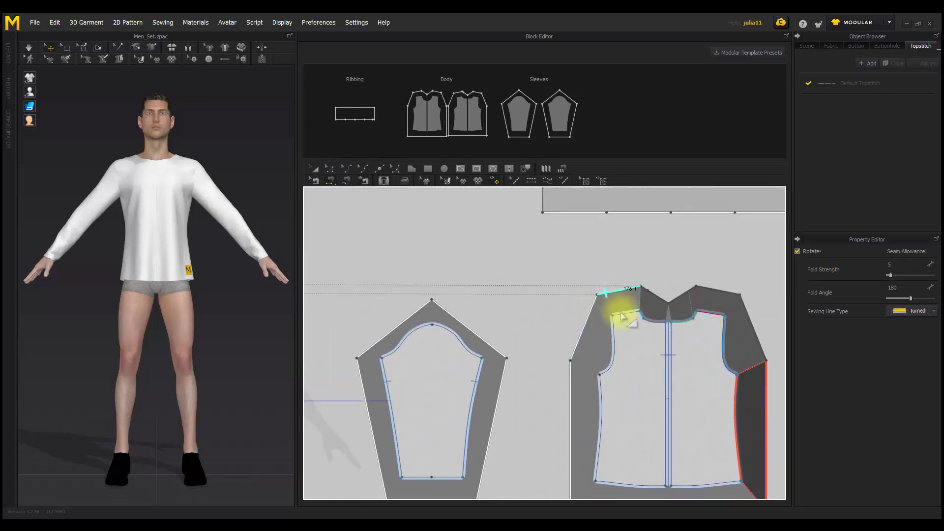
left_click(598, 315)
left_click(570, 384)
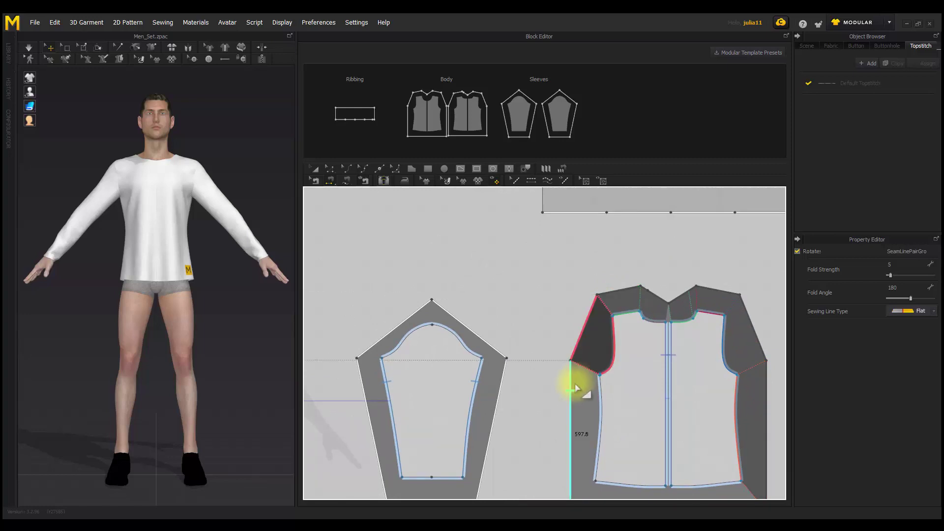
- Segment-sew both halves of the cap on the sleeve between the front and back to its block's two slanted upper edges
middle_click_drag(557, 328, 680, 326)
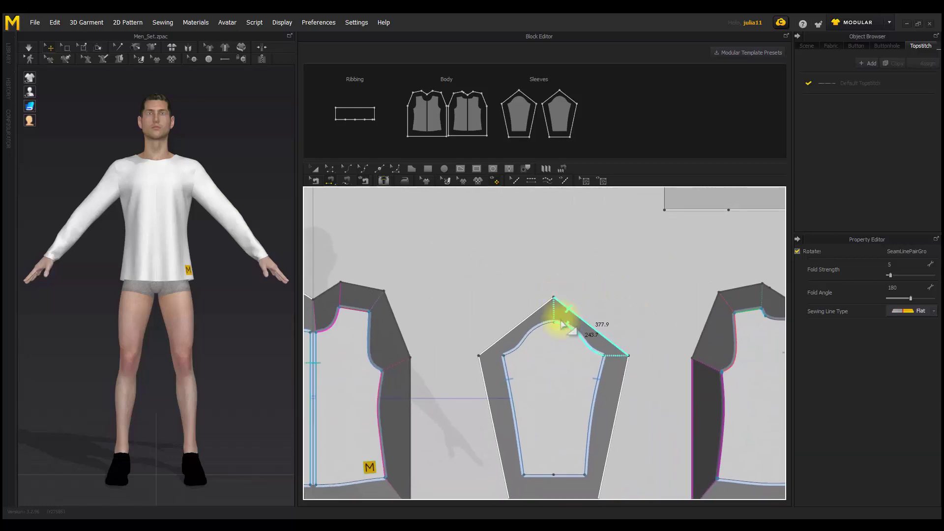
left_click(543, 314)
left_click(502, 342)
- Segment-sew the left front half's shoulder, armhole and side seam to the front block's matching shoulder, slanted armhole and vertical side edges
middle_click_drag(518, 300, 732, 286)
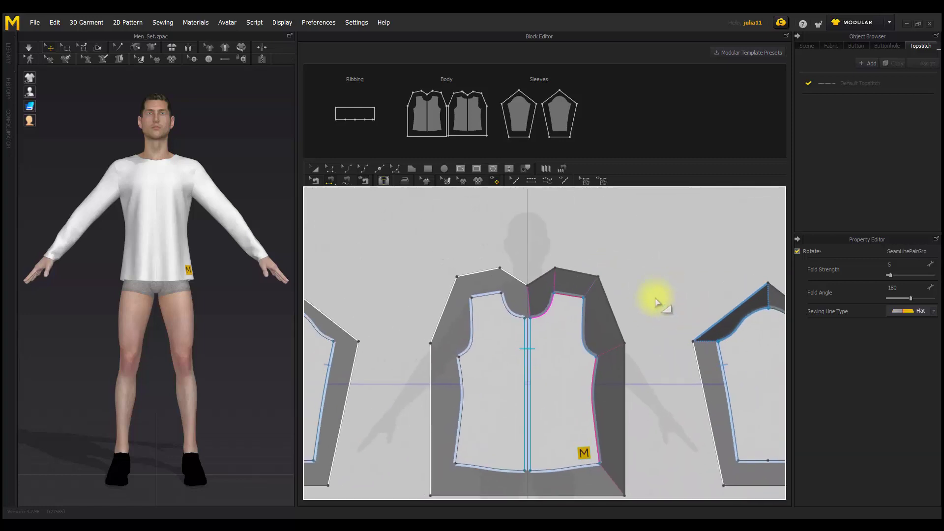
left_click(489, 273)
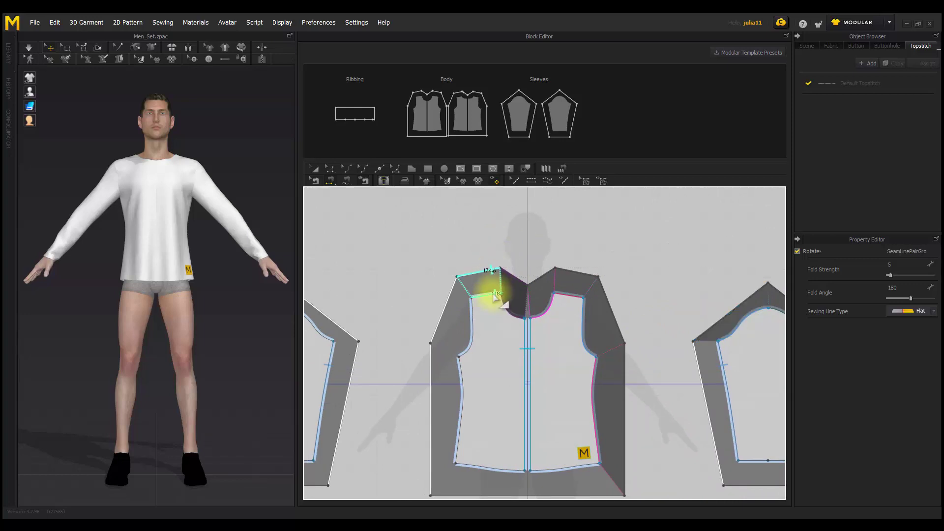
left_click(451, 291)
left_click(472, 318)
left_click(430, 378)
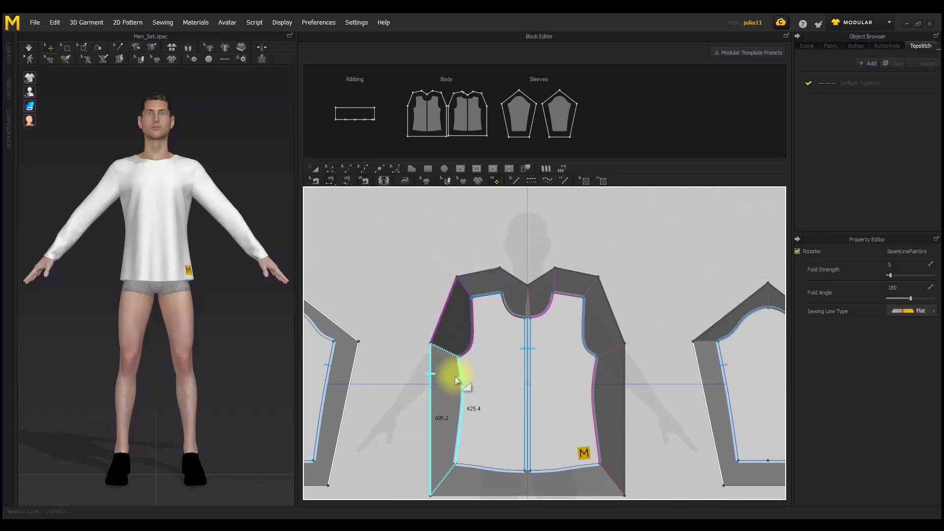
left_click(461, 379)
- Segment-sew both halves of the cap on the sleeve left of the front to its block's two slanted upper edges
middle_click_drag(435, 278, 624, 261)
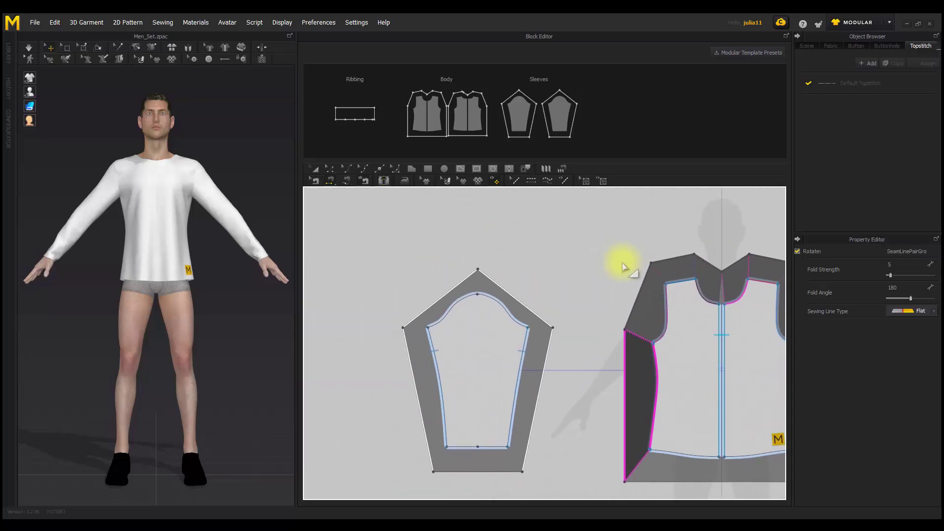
left_click(489, 282)
left_click(484, 293)
left_click(465, 279)
left_click(470, 295)
- Switch to Edit Sewing and select the seam joining the right half of the leftmost sleeve's cap to its block
scroll(602, 314, "down", 3)
middle_click_drag(602, 314, 420, 319)
middle_click_drag(513, 285, 505, 207)
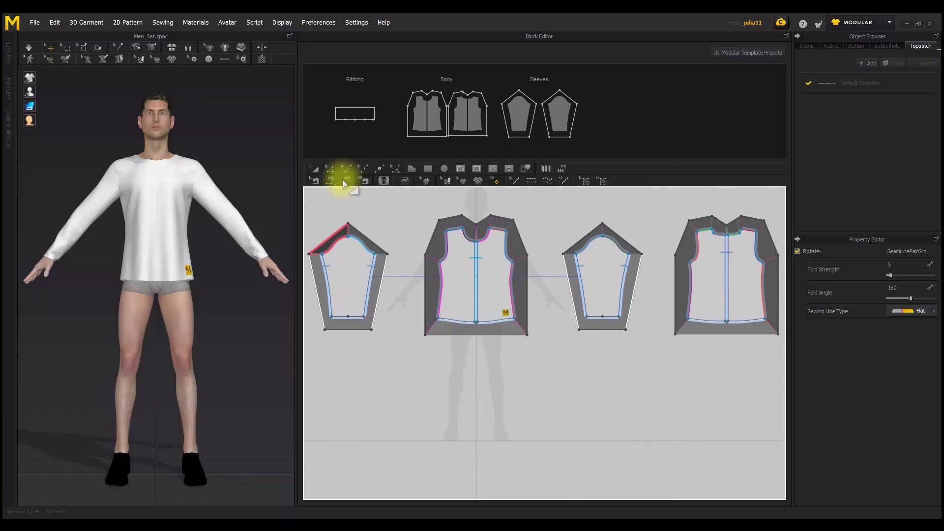
left_click(316, 181)
left_click(372, 247)
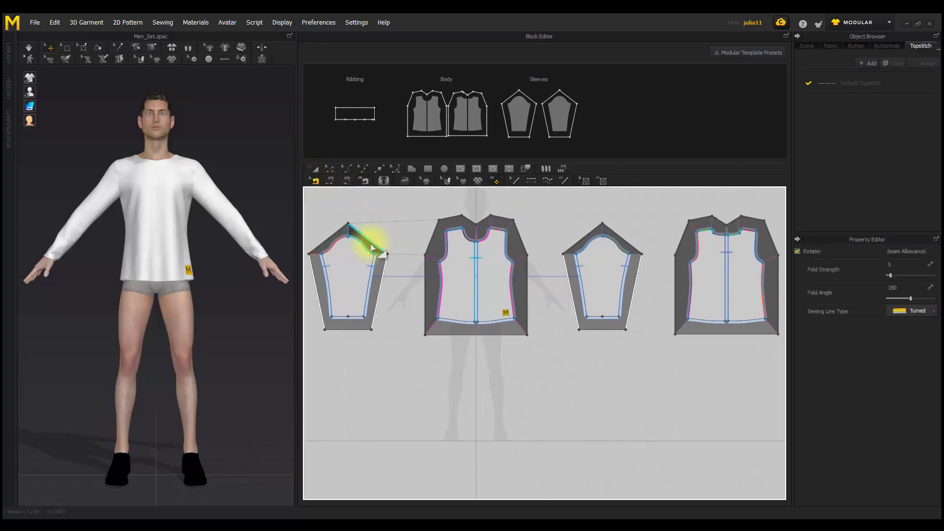
- Examine how the sleeve and body blocks are sewn together along the sleeve cap, armhole, side and shoulder edges
left_click(339, 241)
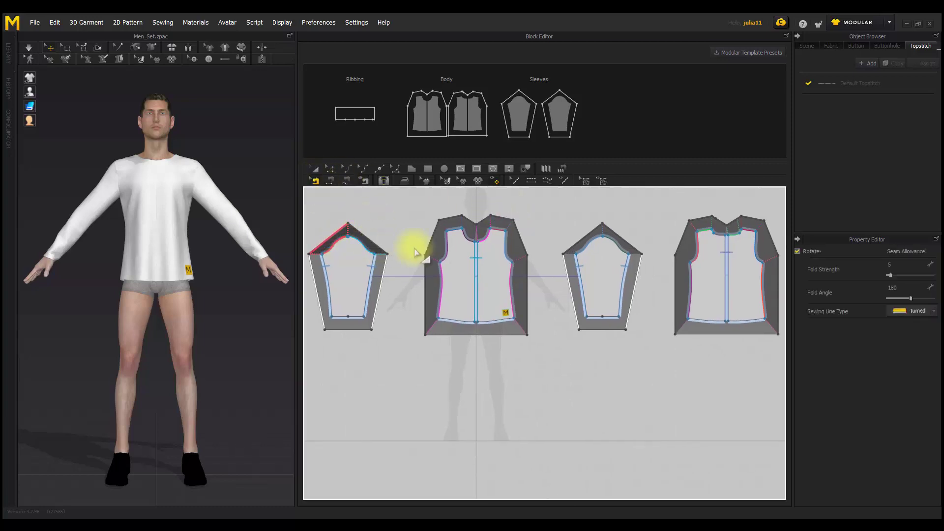
left_click(447, 248)
left_click(439, 285)
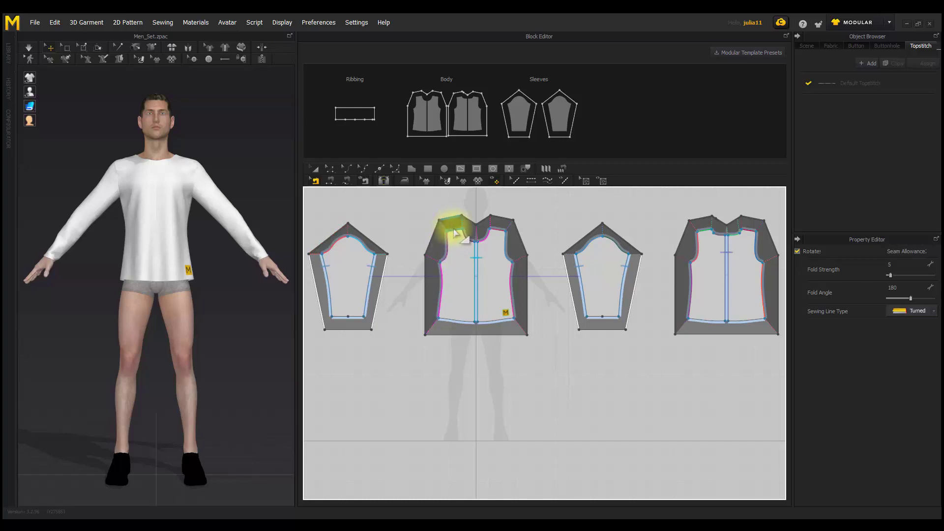
left_click(485, 228)
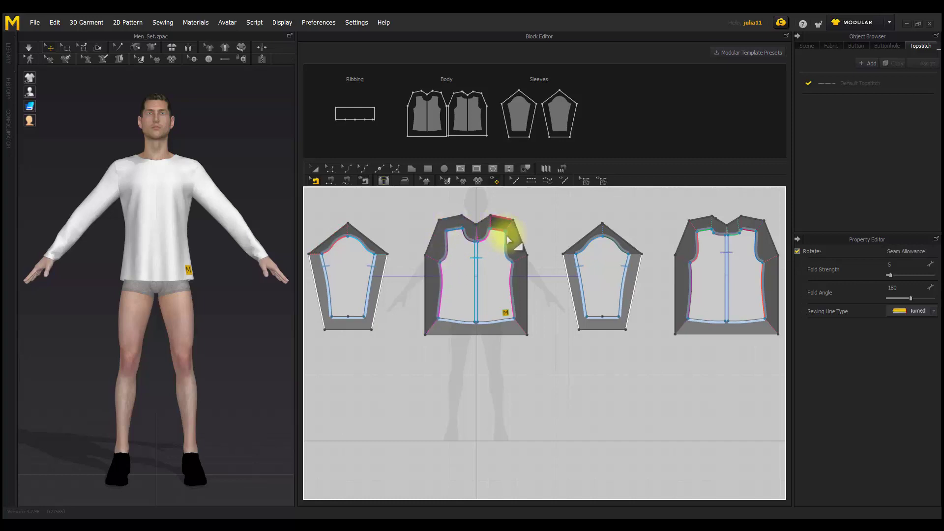
scroll(541, 228, "up", 5)
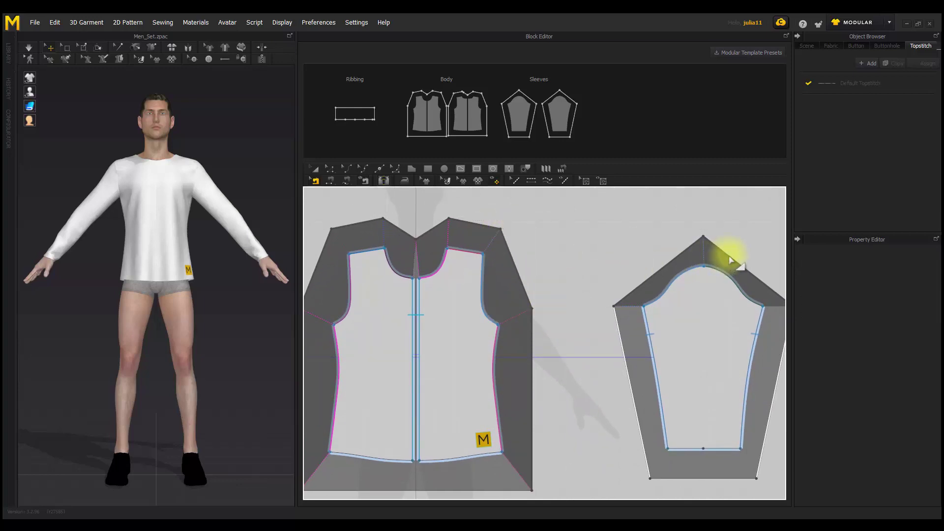
scroll(577, 303, "down", 3)
middle_click_drag(577, 303, 519, 297)
scroll(519, 298, "up", 2)
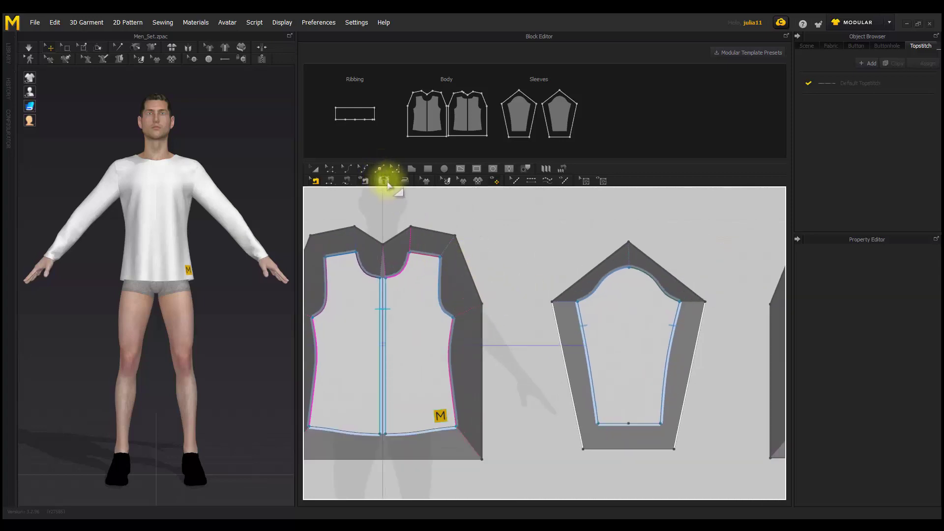
- Show the sewing between the inner patterns, examine the armhole, side and sleeve seams, and return to the block sewing view
left_click(384, 181)
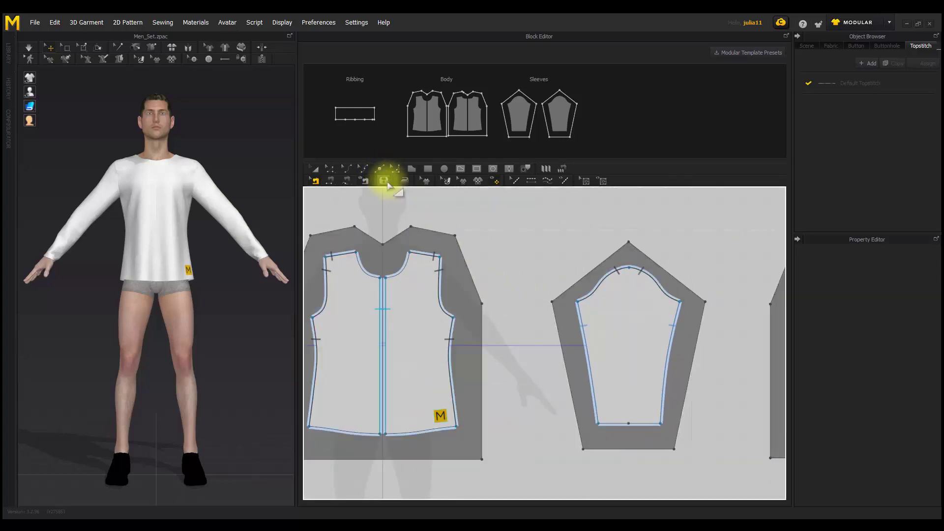
left_click(440, 284)
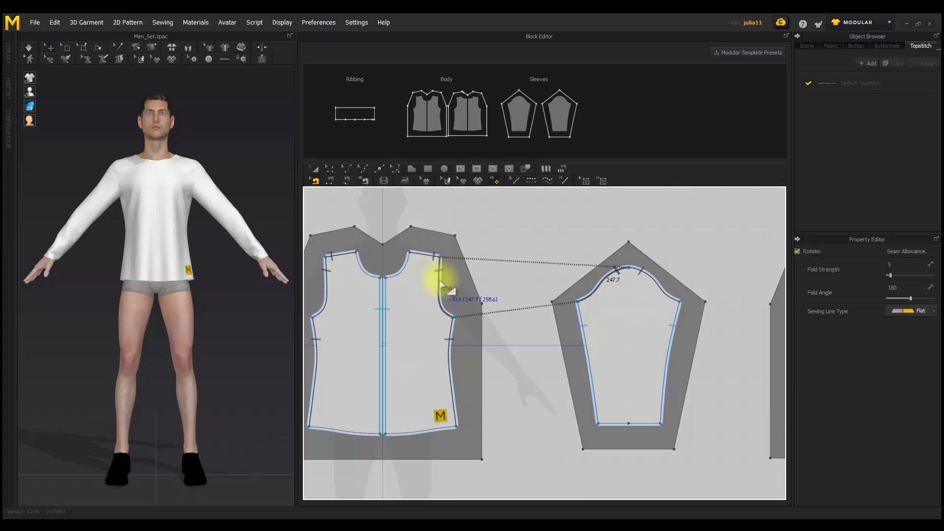
left_click(451, 337)
scroll(443, 335, "down", 3)
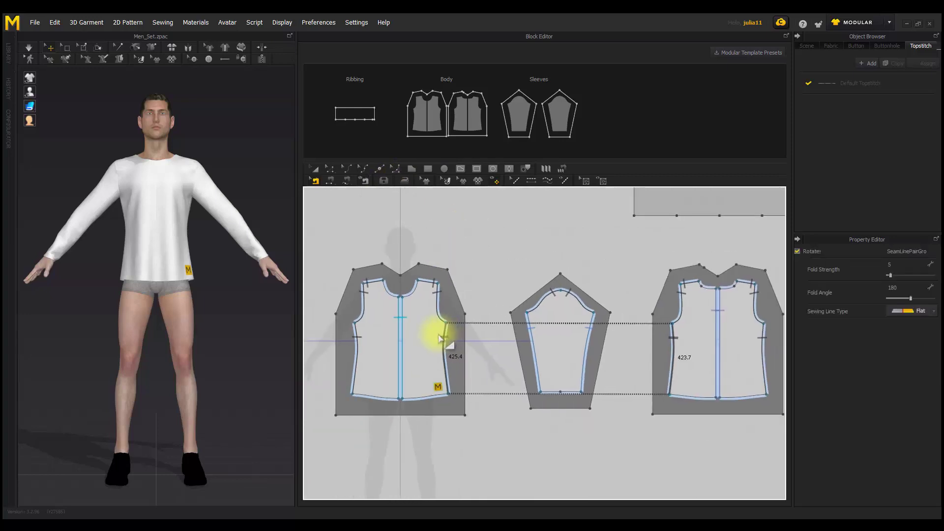
left_click(432, 287)
left_click(435, 297)
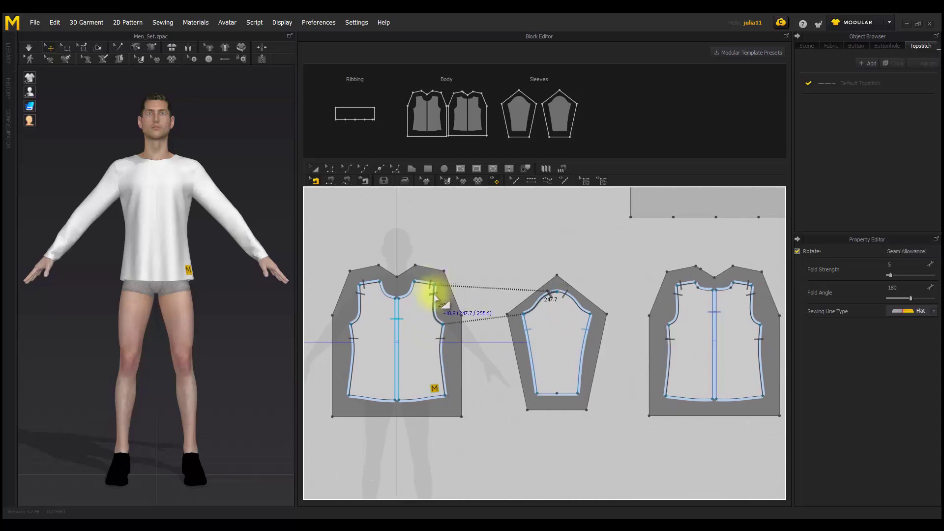
left_click(578, 304)
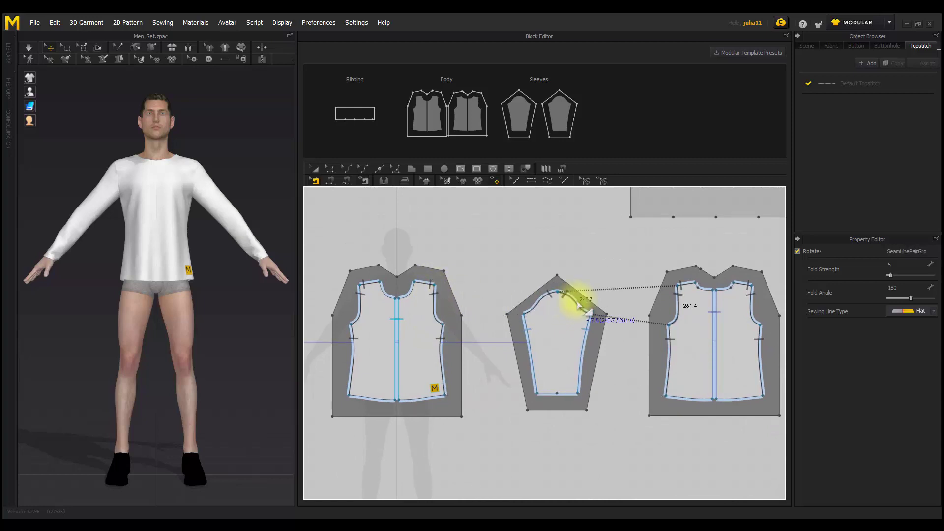
left_click(384, 181)
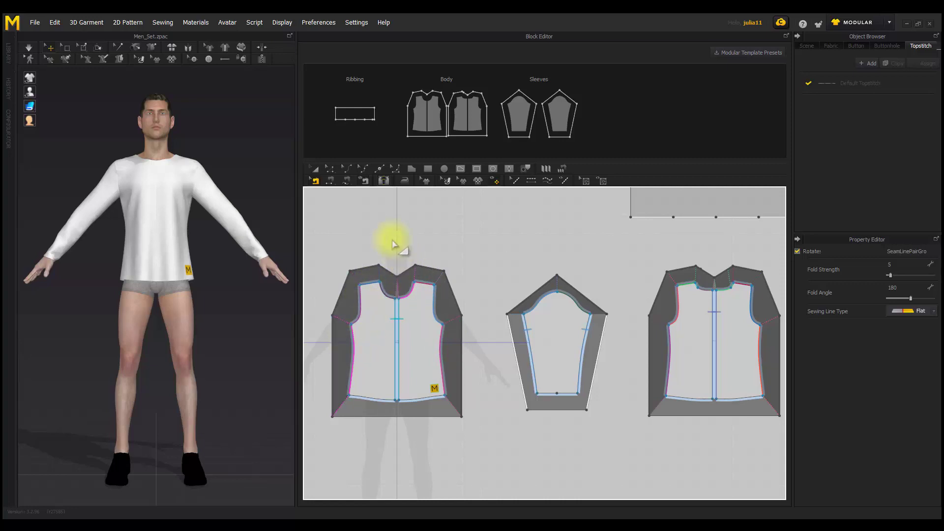
left_click(315, 170)
scroll(437, 256, "down", 3)
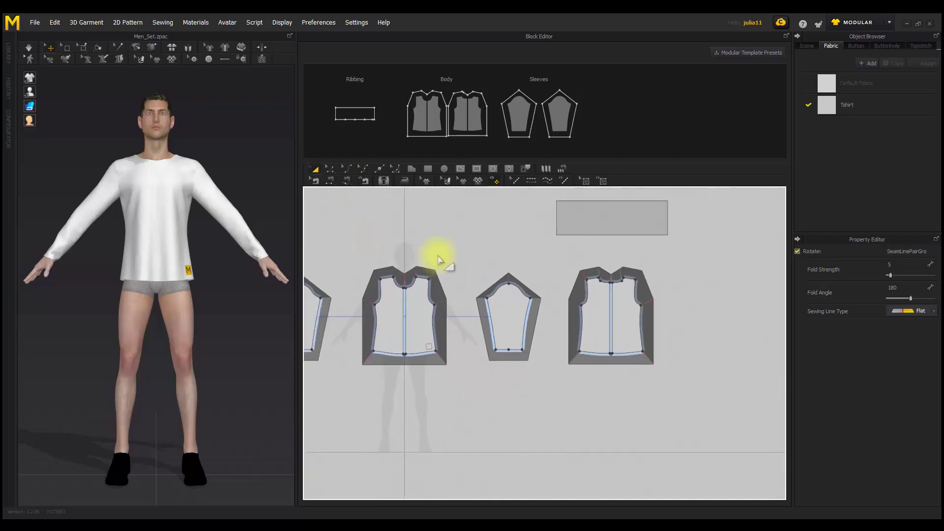
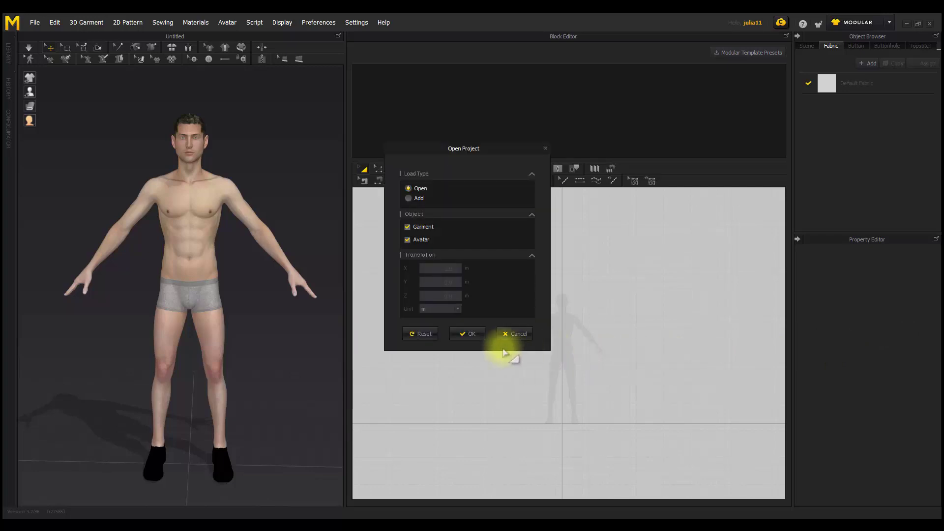
- Open Man_Medieval Garment2.zprj with its garment and avatar, and delete the vest and shorts patterns so only the shirt is simulated
left_click(476, 338)
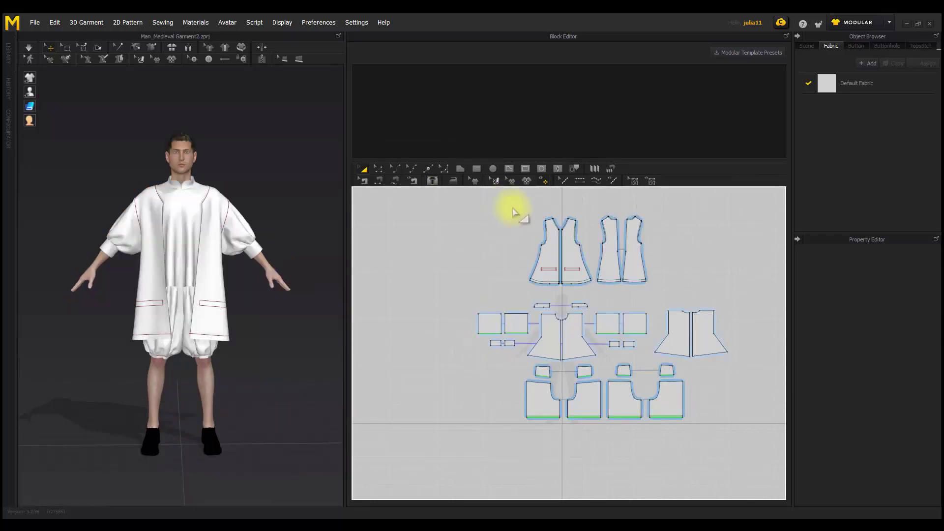
left_click_drag(503, 199, 676, 296)
key("Delete")
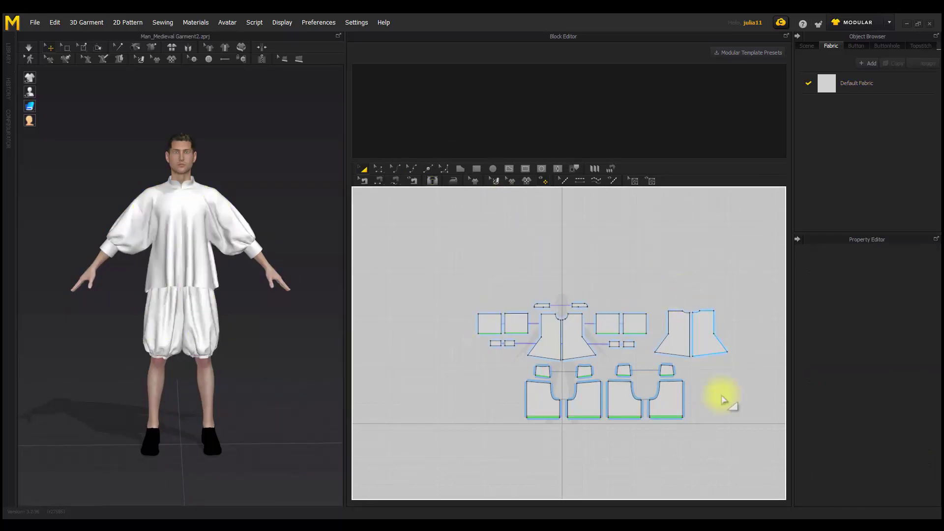
left_click_drag(722, 447, 493, 360)
key("Delete")
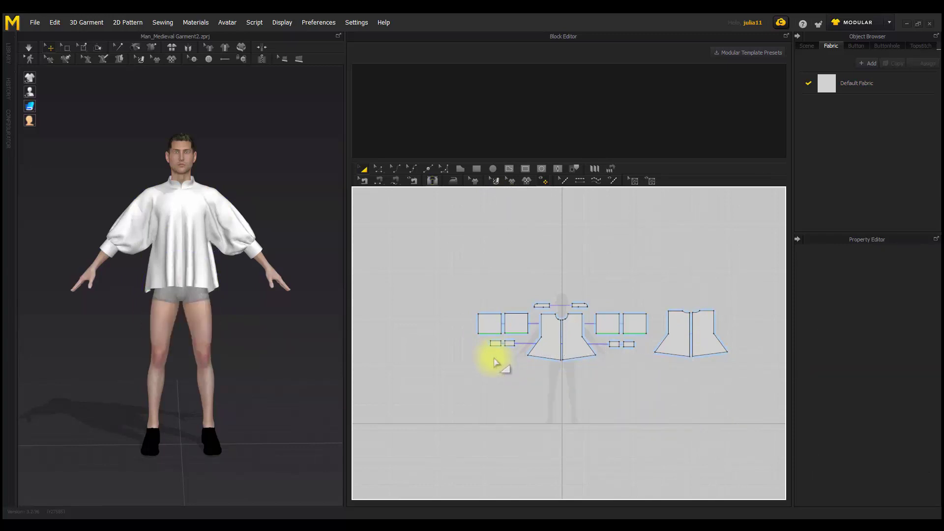
left_click(29, 48)
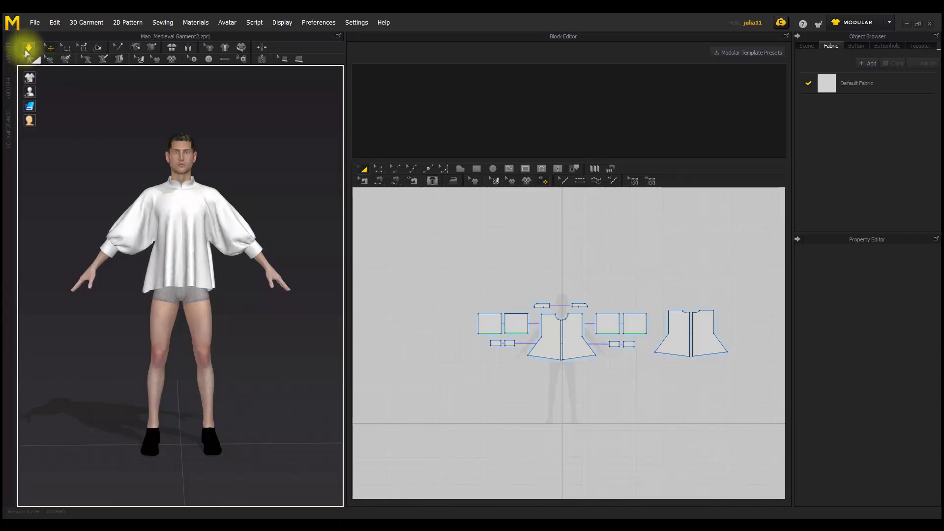
- Add the Test folder from the Blocks directory as a new category in the Configurator
left_click(9, 132)
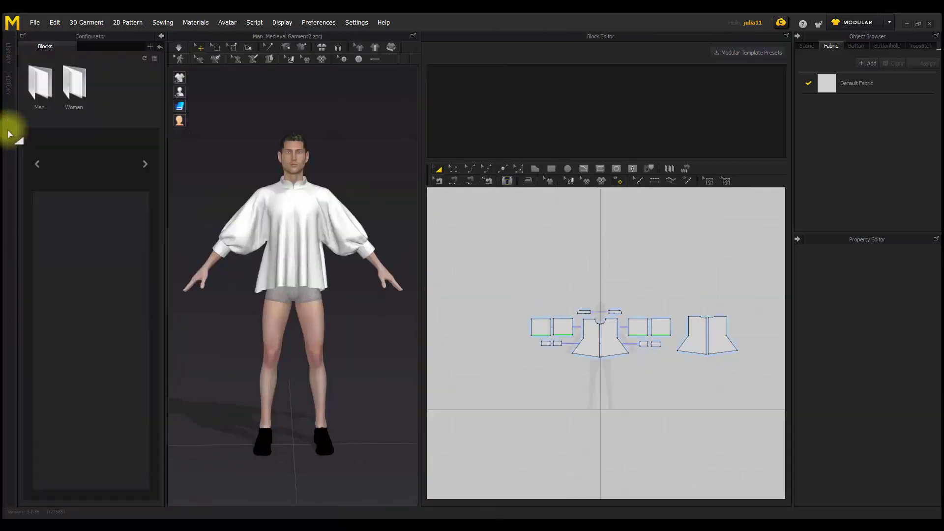
left_click(150, 47)
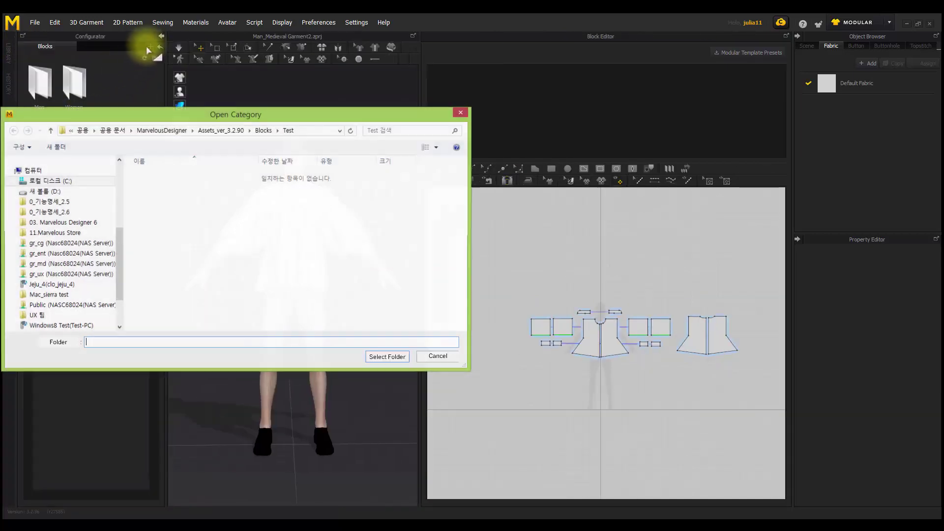
left_click(51, 130)
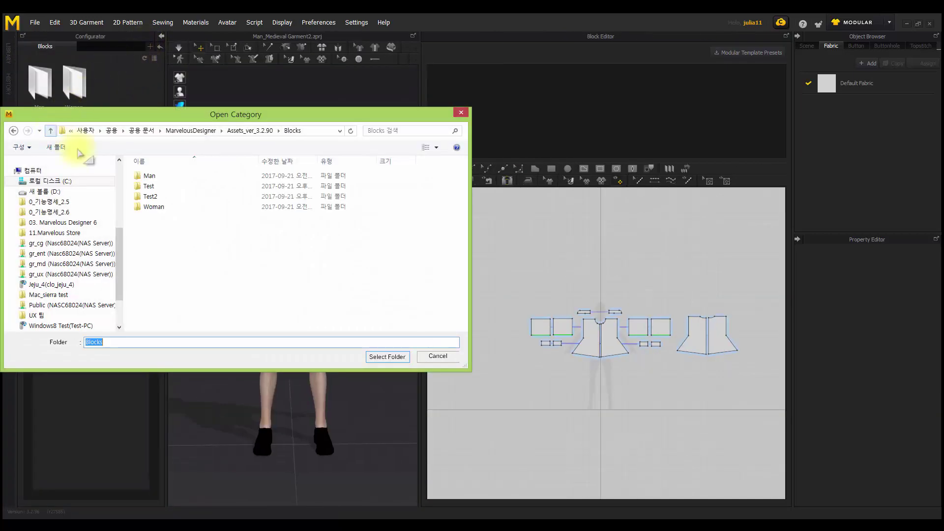
left_click(150, 189)
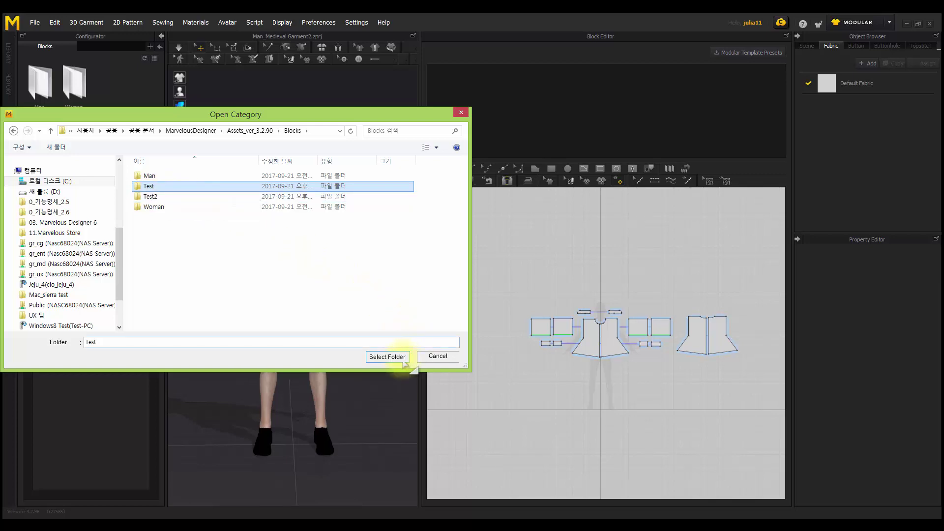
left_click(403, 359)
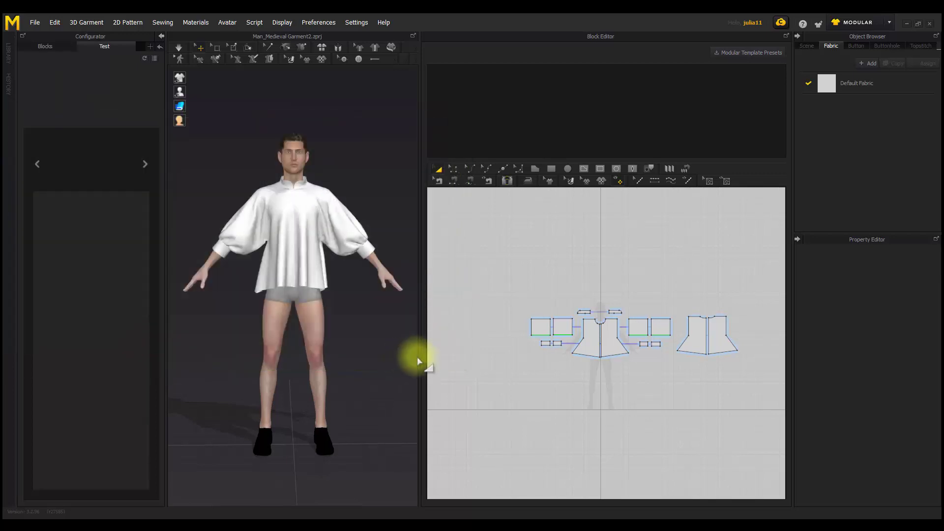
- Load the Basic Shirts modular template preset into the Block Editor
right_click_drag(654, 288, 627, 244)
scroll(651, 241, "up", 2)
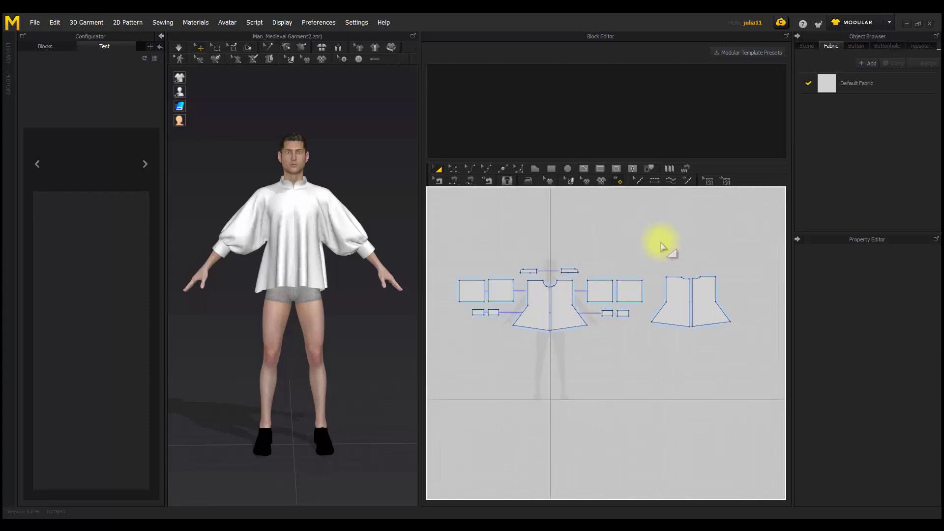
left_click(770, 58)
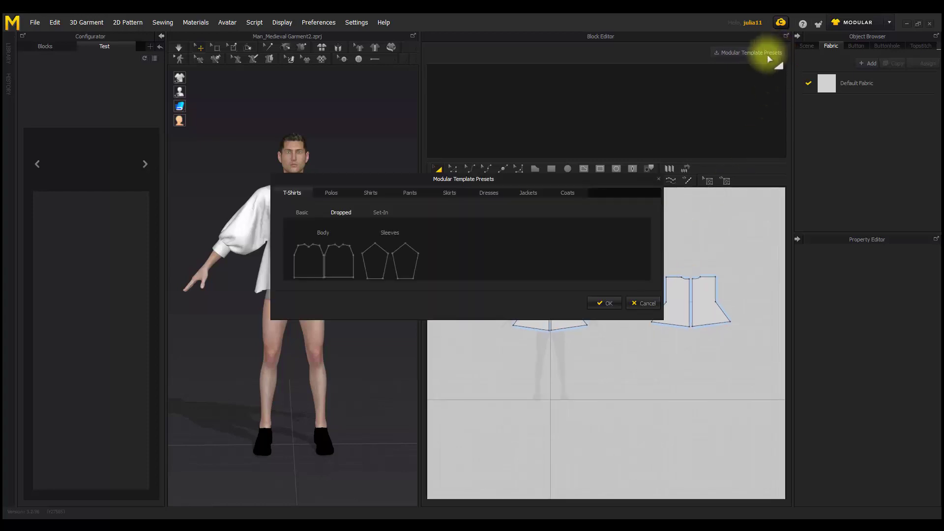
left_click(370, 194)
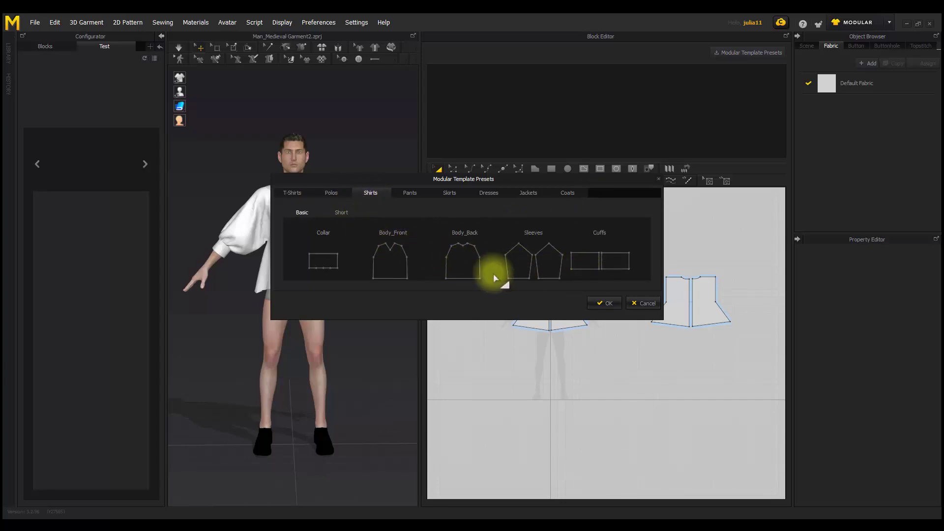
left_click(605, 305)
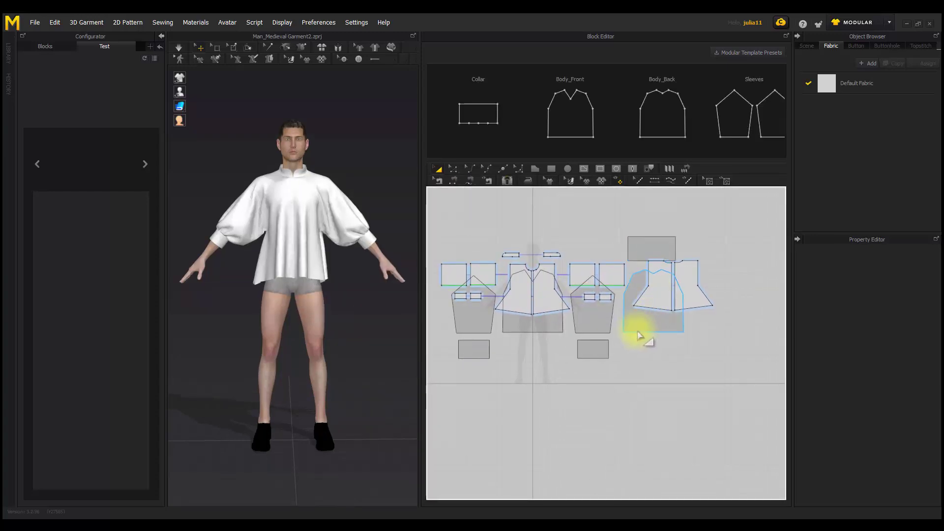
- Move the Body_Back block and both sleeve blocks with their cuff blocks outward, spacing them apart from the front body block
left_click_drag(638, 335, 698, 331)
left_click(588, 321)
left_click(595, 350, "shift")
left_click_drag(591, 323, 619, 327)
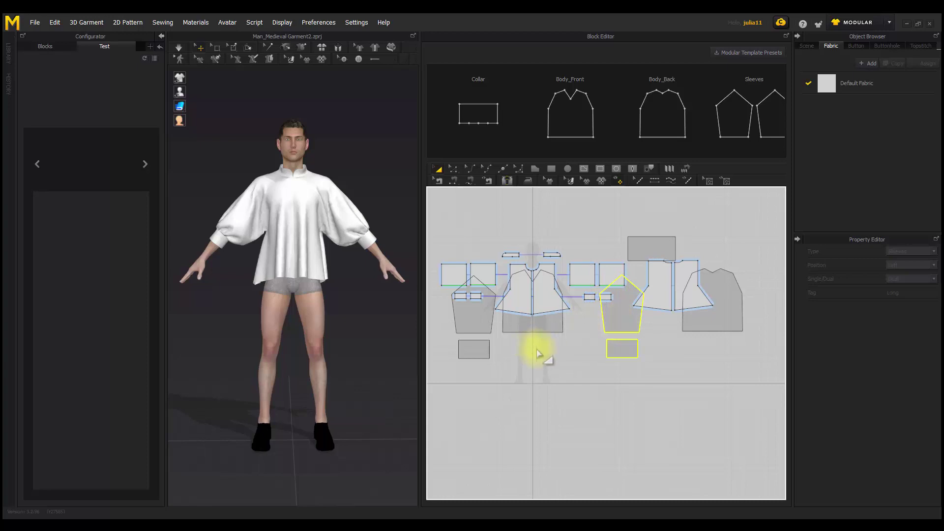
middle_click_drag(540, 355, 608, 375)
left_click(530, 329)
left_click(535, 381, "shift")
left_click_drag(538, 337, 498, 364)
left_click(617, 395)
- Place both halves of the shirt's back pattern inside the Body_Back block
middle_click_drag(628, 253, 533, 224)
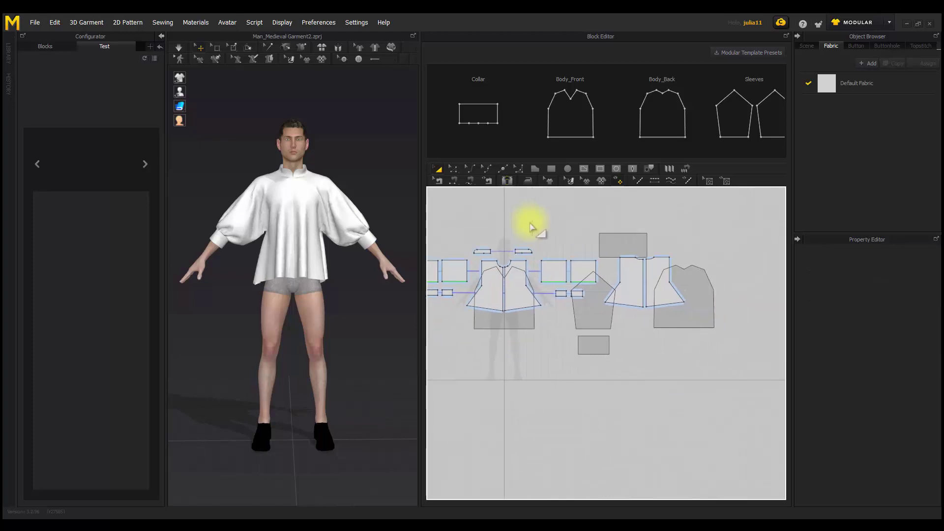
scroll(625, 258, "up", 3)
middle_click_drag(624, 257, 531, 248)
left_click(558, 286)
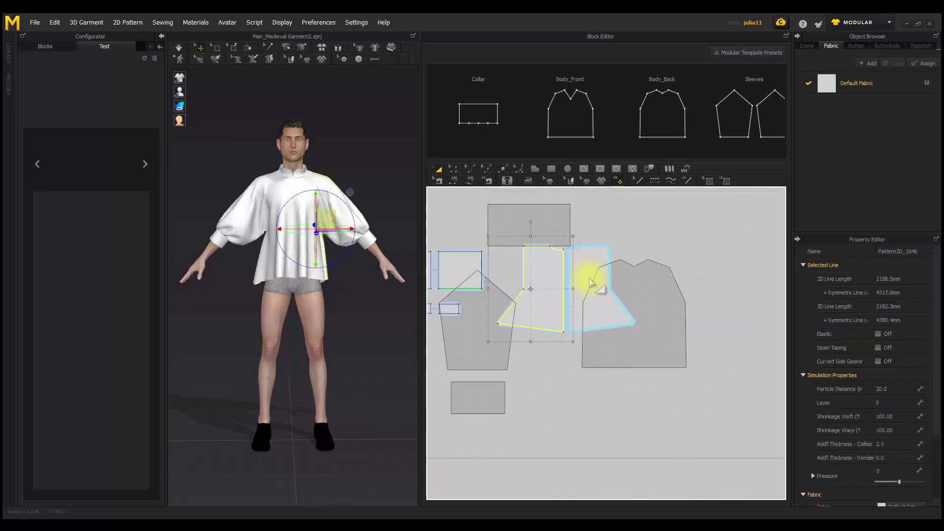
left_click(589, 277, "shift")
left_click_drag(585, 269, 652, 293)
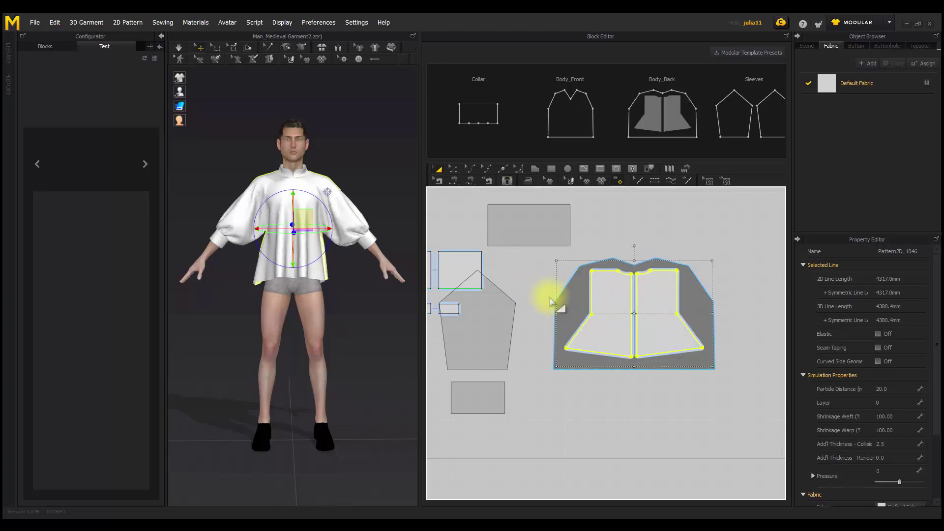
middle_click_drag(548, 295, 652, 304)
left_click(636, 278)
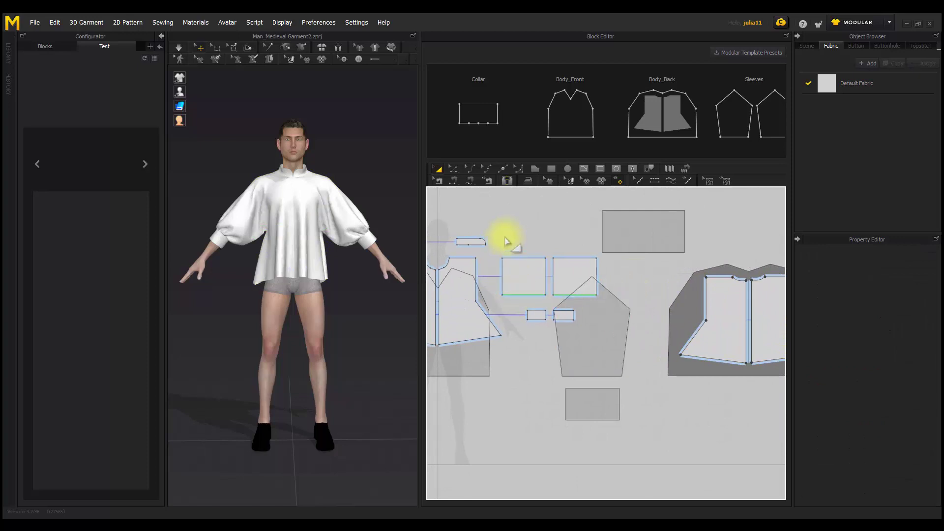
- Place the avatar's left sleeve patterns in the adjacent sleeve block and the matching cuff patterns in the cuff block beneath it
middle_click_drag(507, 236, 601, 248)
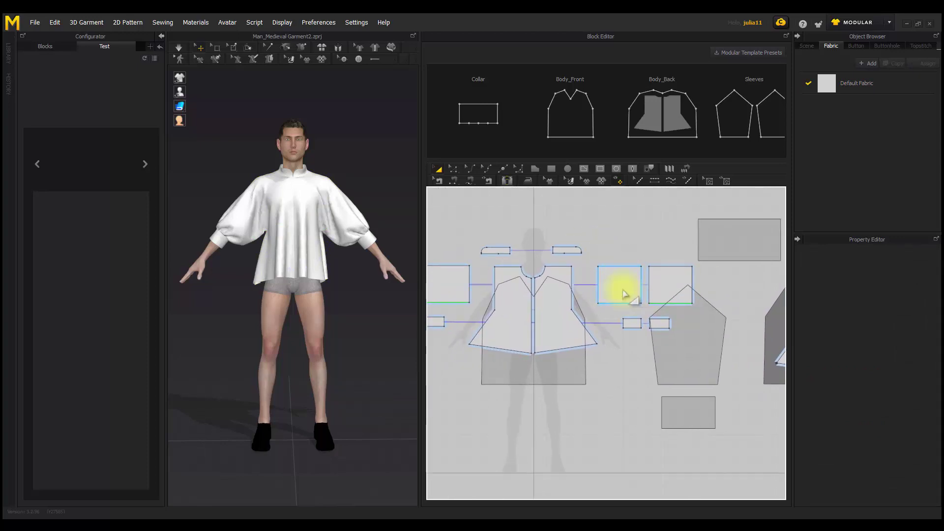
left_click(622, 283)
left_click_drag(666, 290, 704, 346)
left_click_drag(705, 347, 704, 347)
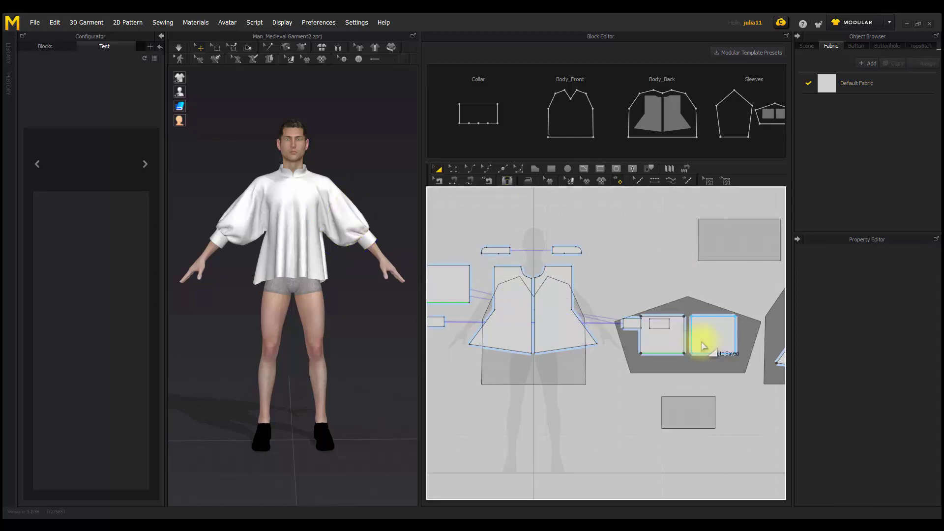
left_click(637, 326)
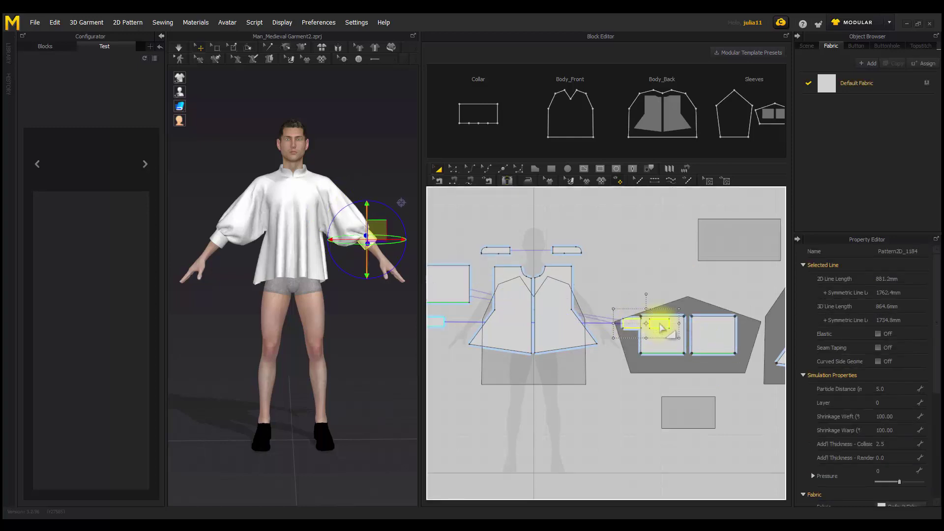
left_click_drag(665, 343, 703, 416)
- Place the avatar's right cuff patterns in the remaining cuff block and both right sleeve patterns in the sleeve block above it
middle_click_drag(561, 378, 688, 380)
left_click(564, 325)
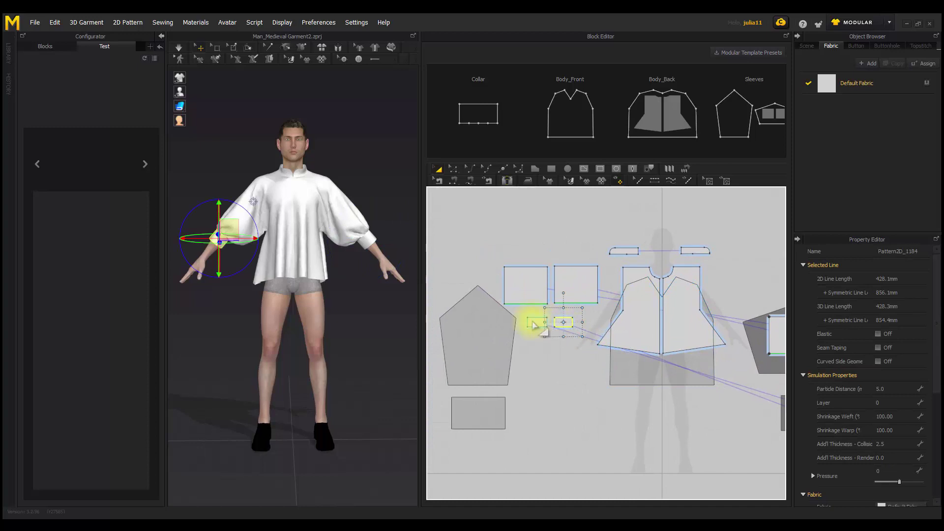
left_click_drag(561, 326, 497, 416)
left_click(540, 302)
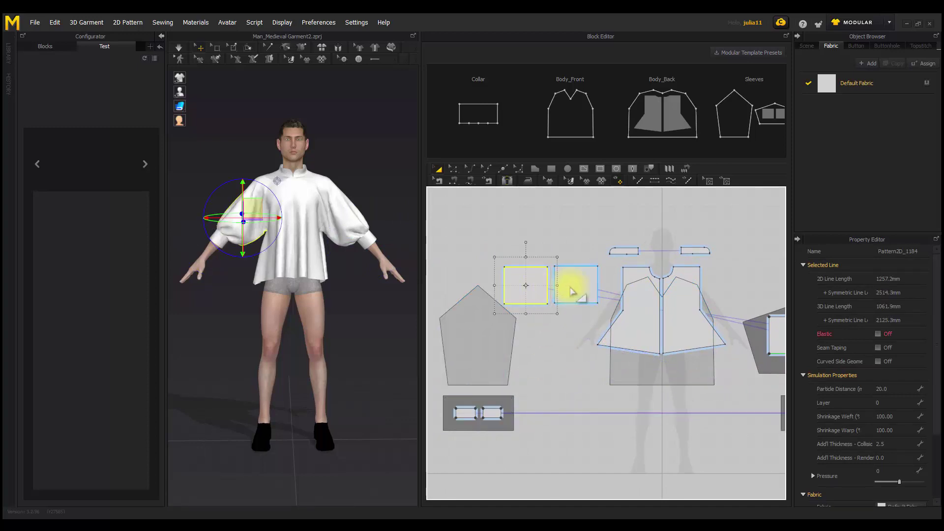
left_click_drag(579, 286, 510, 337)
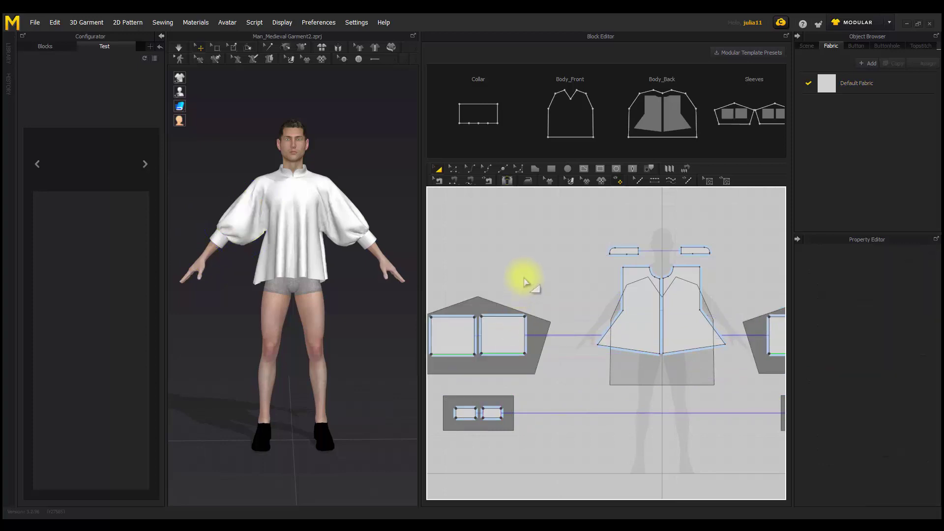
- Place both halves of the shirt's front pattern together inside the Body_Front block
middle_click_drag(507, 247, 416, 220)
left_click(541, 291)
left_click(597, 276, "shift")
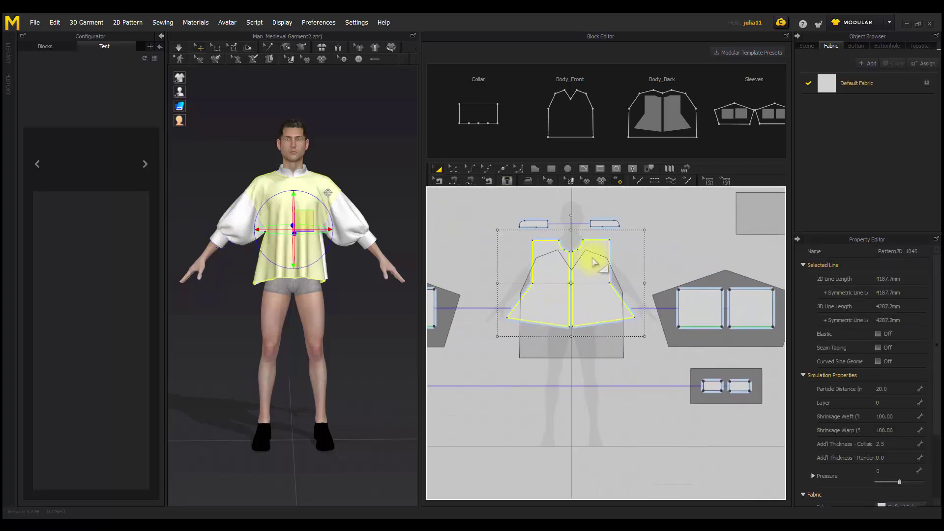
left_click_drag(593, 260, 597, 281)
- Place both collar patterns in the Collar block and bring the two halves closer together inside it
left_click(599, 226)
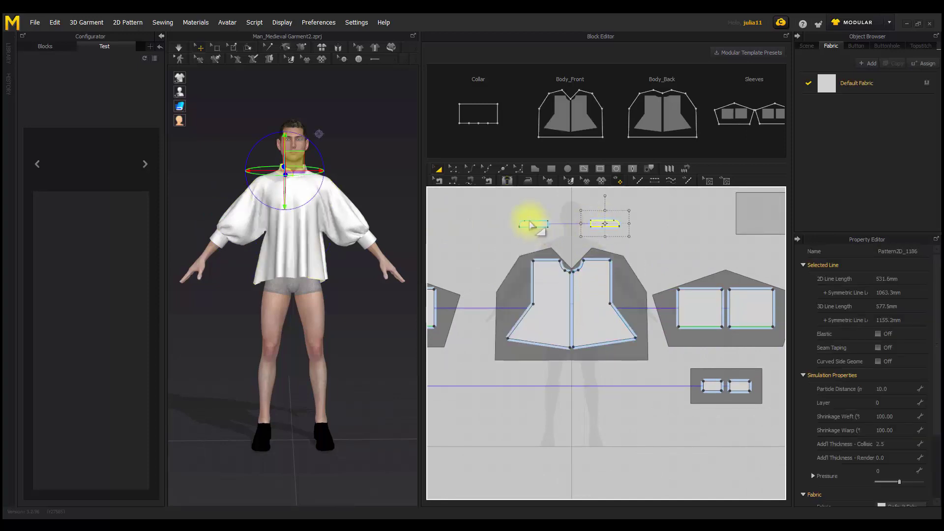
left_click(535, 226, "shift")
middle_click_drag(568, 241, 489, 262)
left_click_drag(490, 261, 739, 248)
scroll(686, 232, "up", 6)
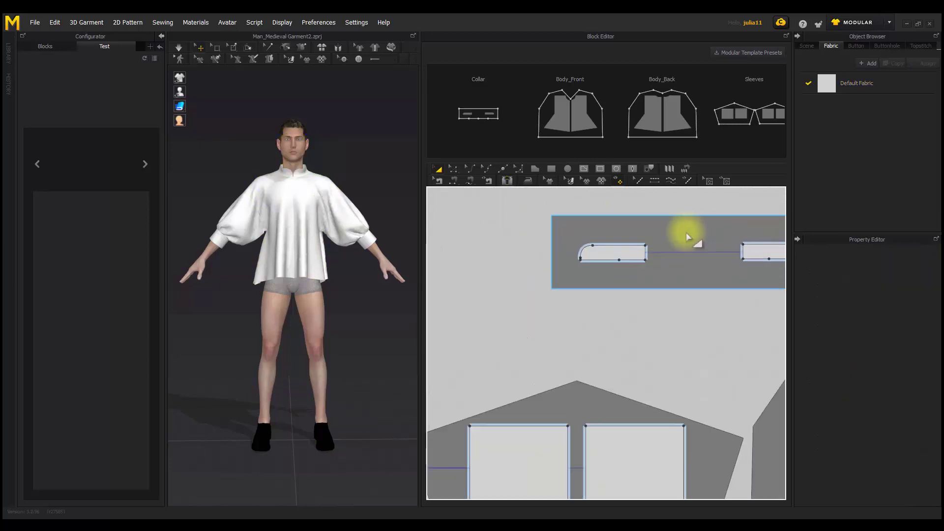
left_click_drag(640, 236, 570, 251)
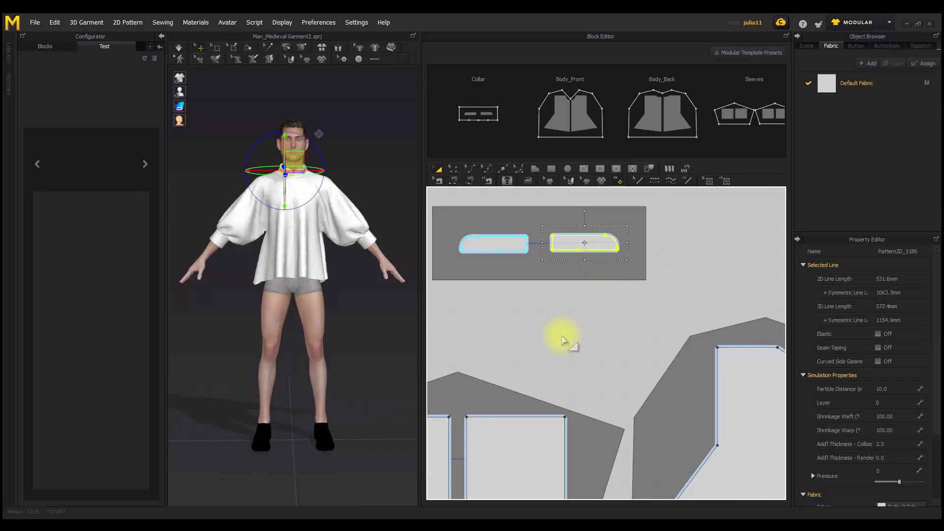
left_click(507, 314)
scroll(507, 314, "down", 1)
scroll(507, 313, "down", 6)
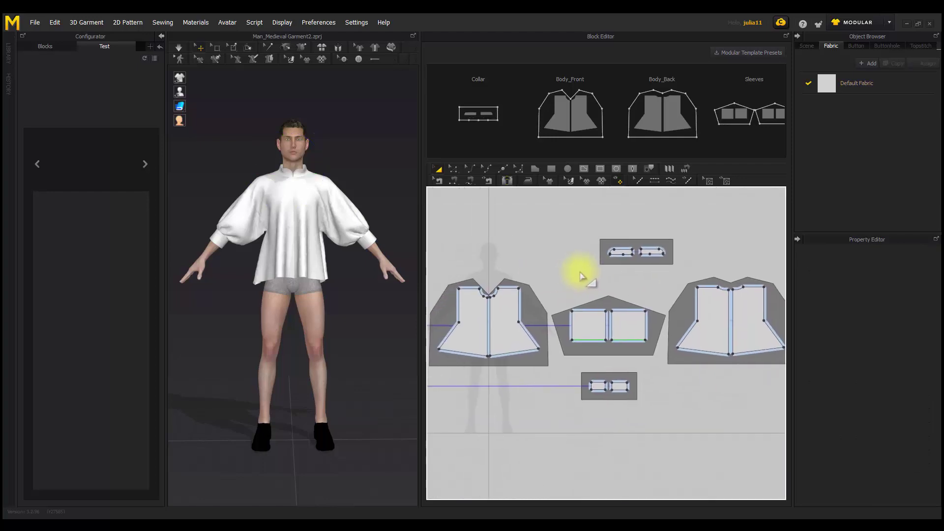
- Simulate the shirt to test whether the patterns placed in the blocks stay sewn together on the avatar
right_click_drag(373, 177, 317, 211)
scroll(347, 286, "up", 5)
right_click_drag(346, 286, 439, 259)
key("2")
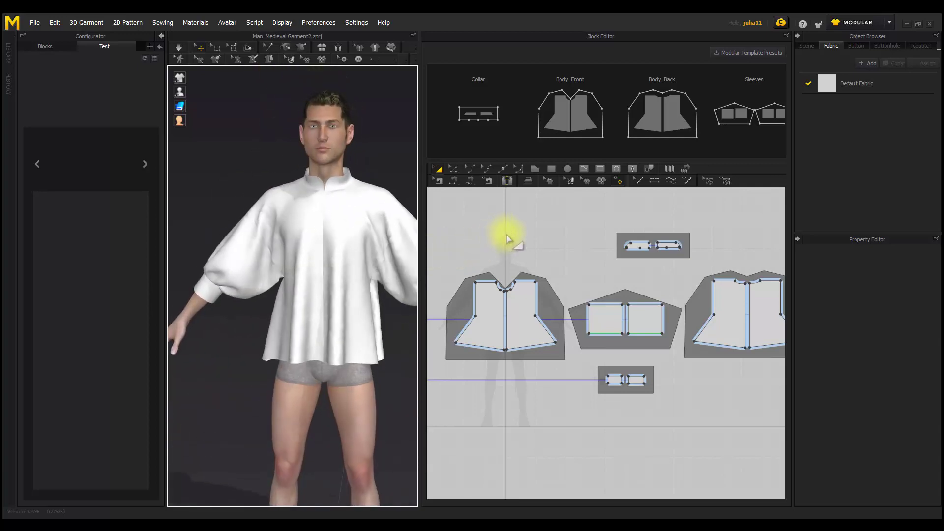
left_click(179, 48)
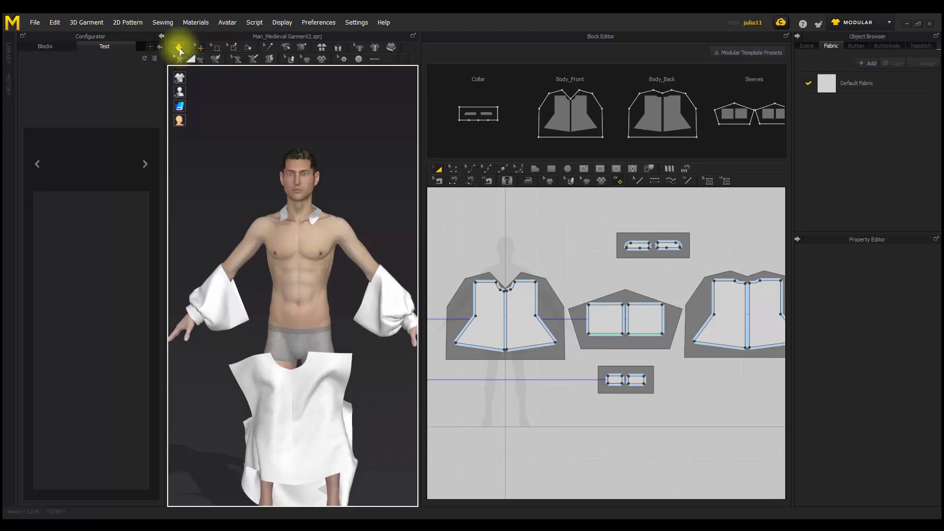
mouse_move(366, 317)
right_mouse_down()
mouse_move(152, 310)
mouse_move(275, 320)
mouse_move(362, 312)
right_mouse_up()
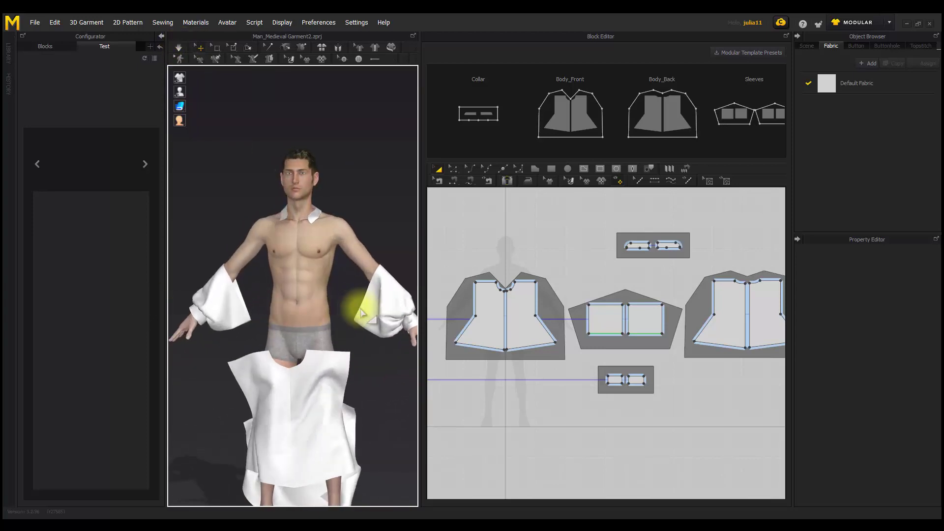
- Show the seam lines and check which pattern edges are sewn within the sleeve, cuff, body and collar blocks
left_click(439, 182)
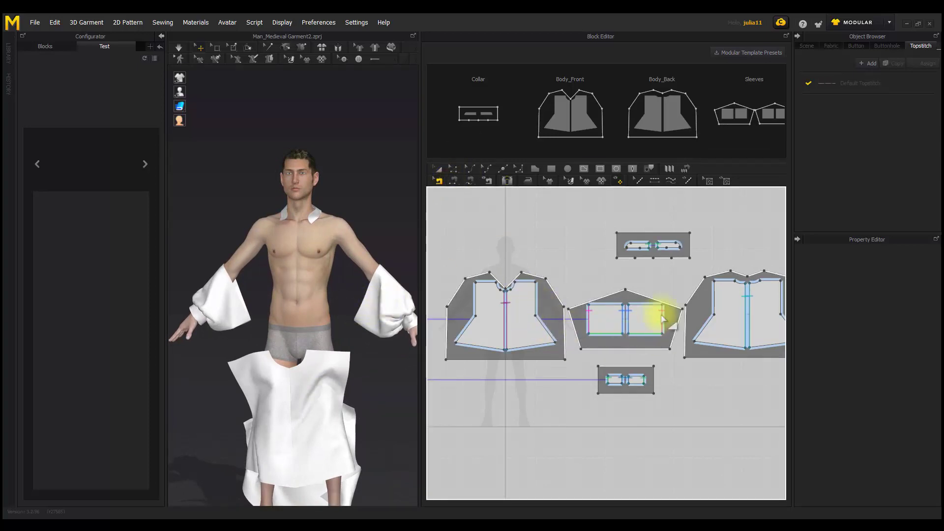
scroll(614, 275, "down", 2)
middle_click_drag(599, 284, 555, 289)
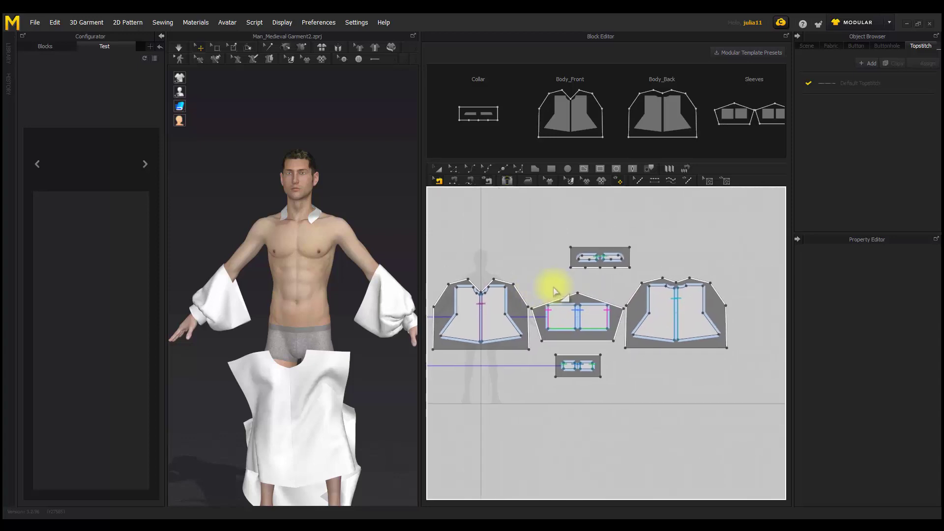
middle_click_drag(487, 267, 568, 265)
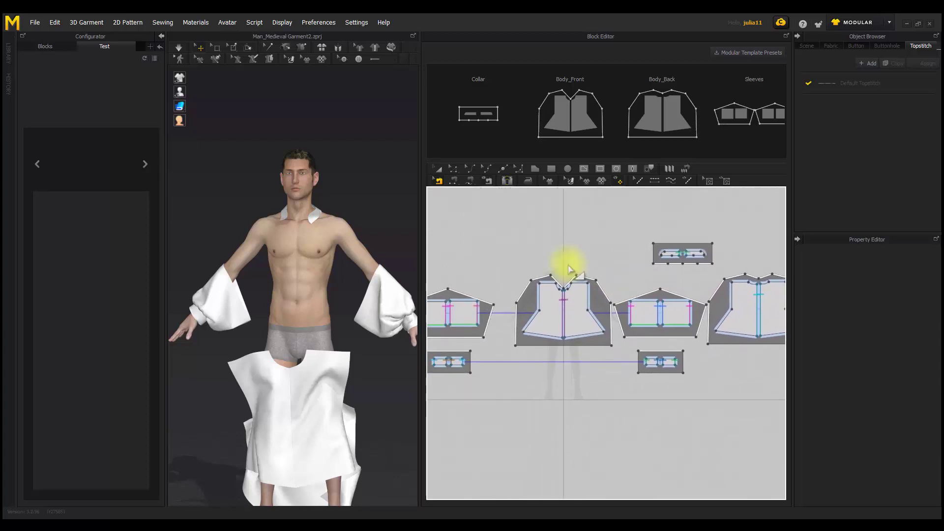
left_click(440, 171)
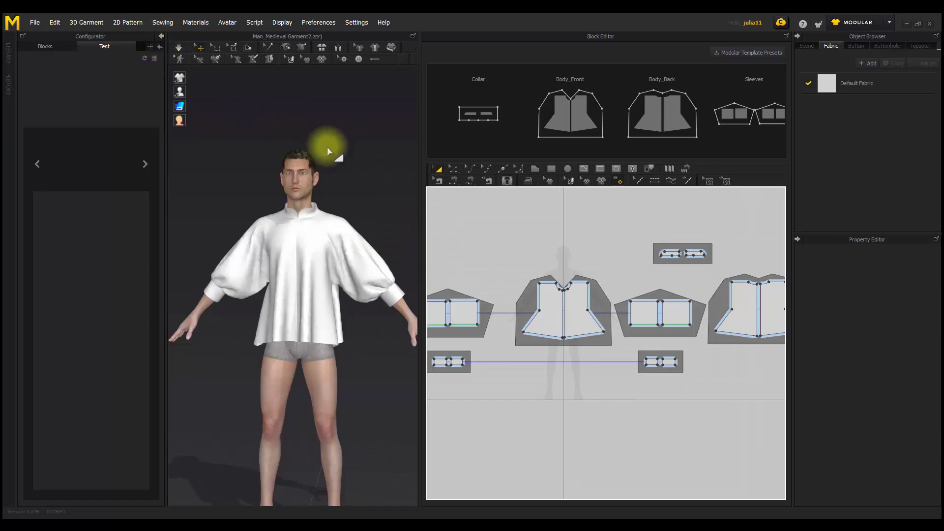
- Hide the Configurator and widen the Block Editor so that all blocks fit in view
left_click(161, 36)
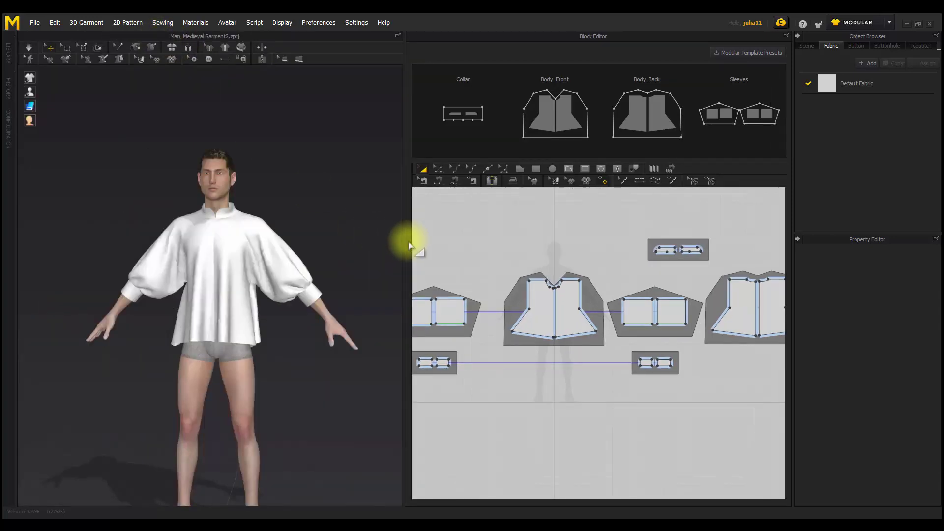
left_click_drag(404, 241, 232, 242)
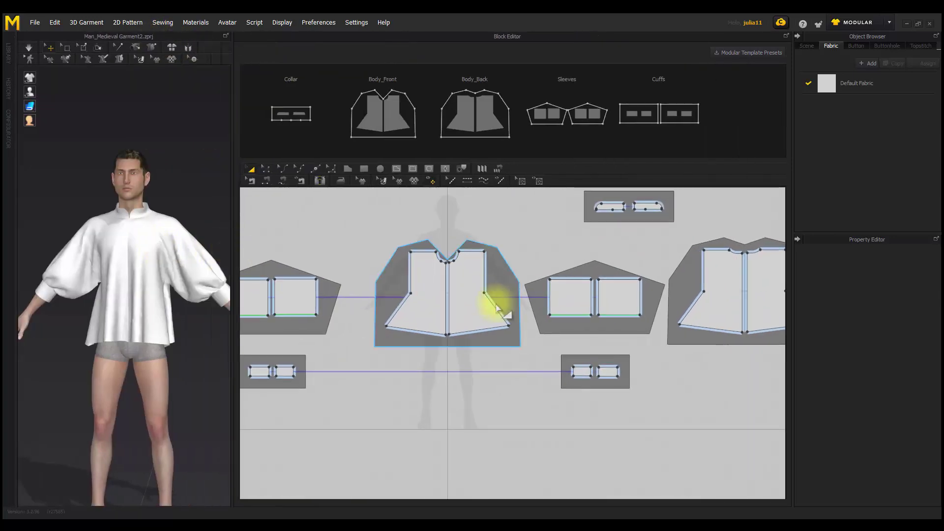
scroll(492, 315, "down", 3)
- Sew the two slanted upper edges of the avatar's right sleeve block to the top edges of its two sleeve patterns
left_click(251, 180)
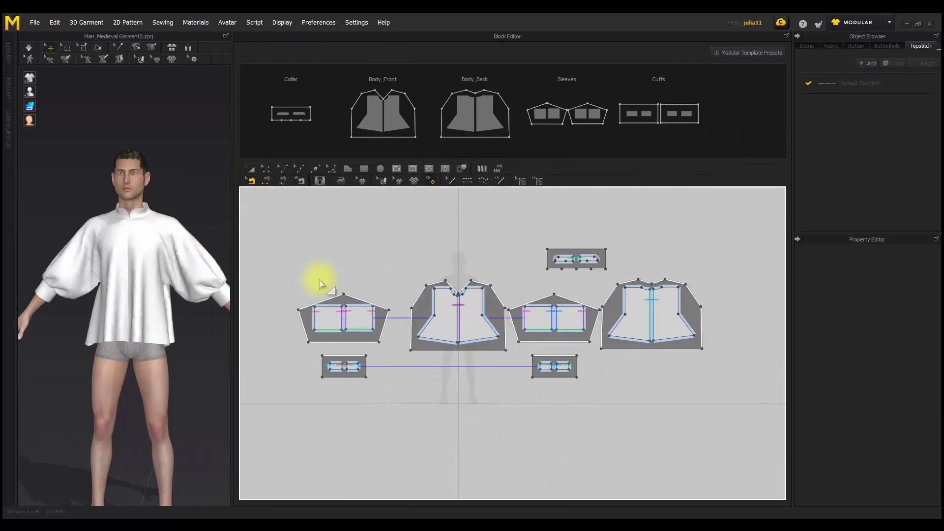
scroll(335, 272, "up", 3)
right_click_drag(334, 272, 331, 217)
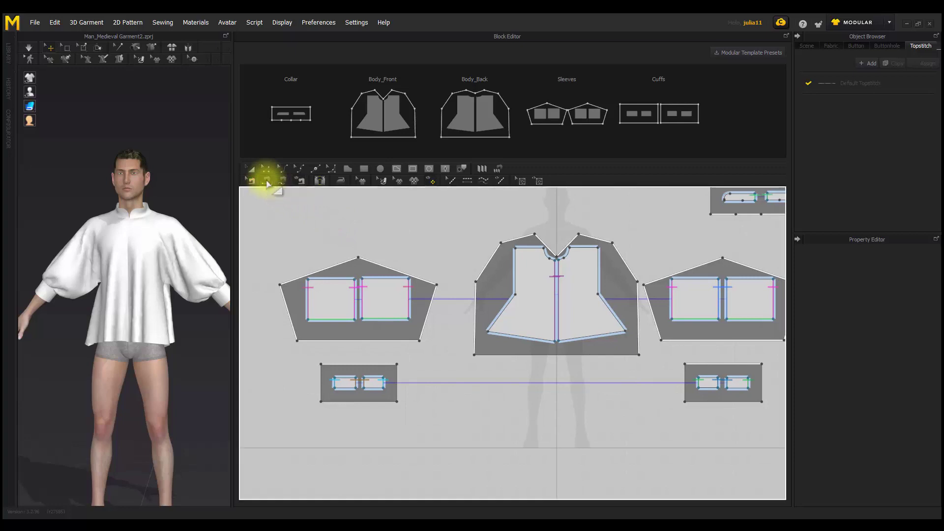
left_click(373, 279)
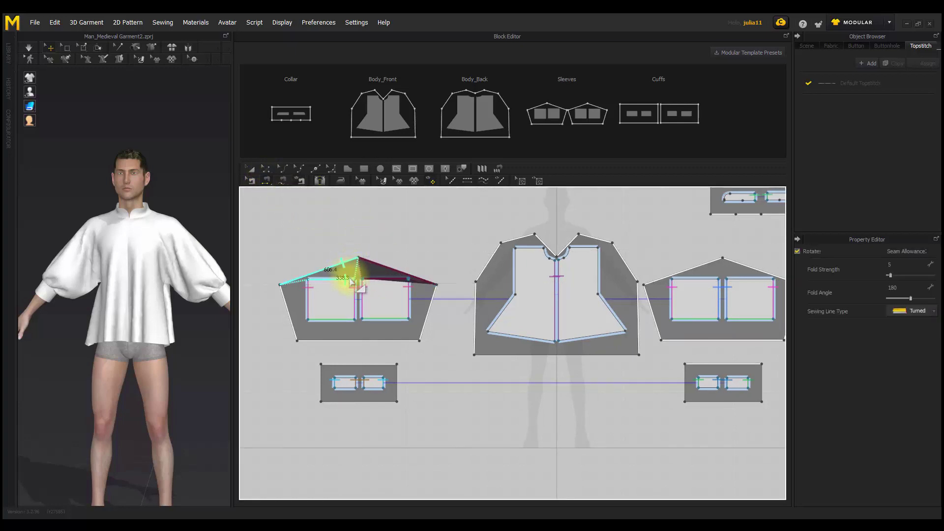
left_click(351, 282)
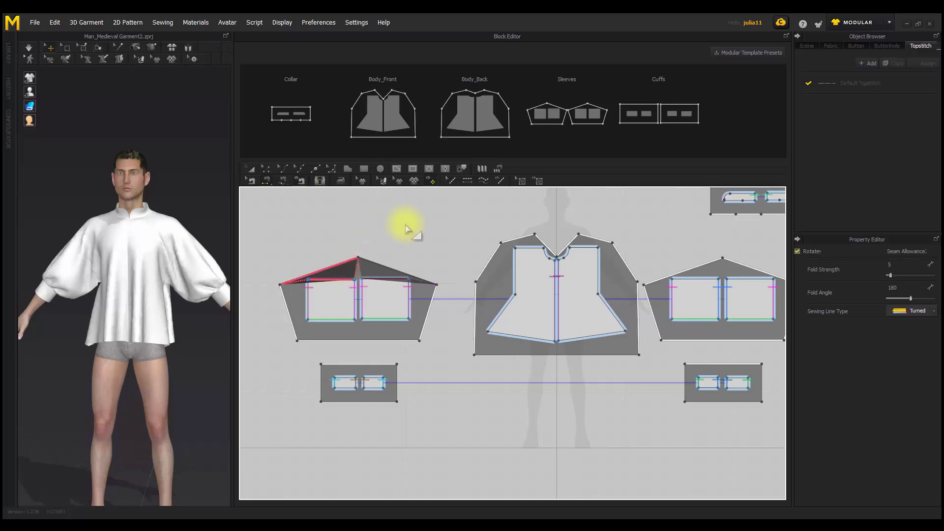
- Sew the right sleeve block's lower edge to both sleeve patterns' bottom edges, and the cuff block's upper edge to both cuff patterns' top edges
middle_click_drag(412, 230, 414, 203)
scroll(344, 295, "up", 3)
scroll(358, 301, "up", 2)
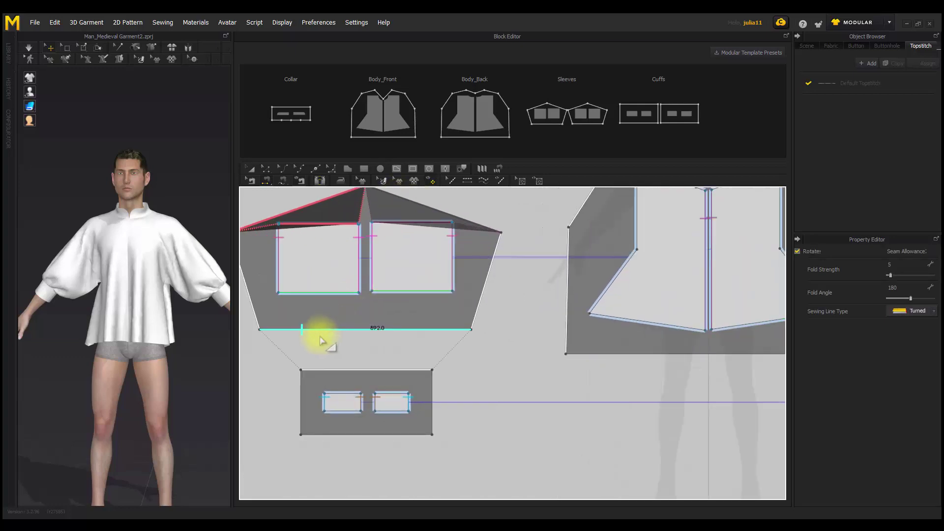
left_click(317, 328)
left_click(297, 293)
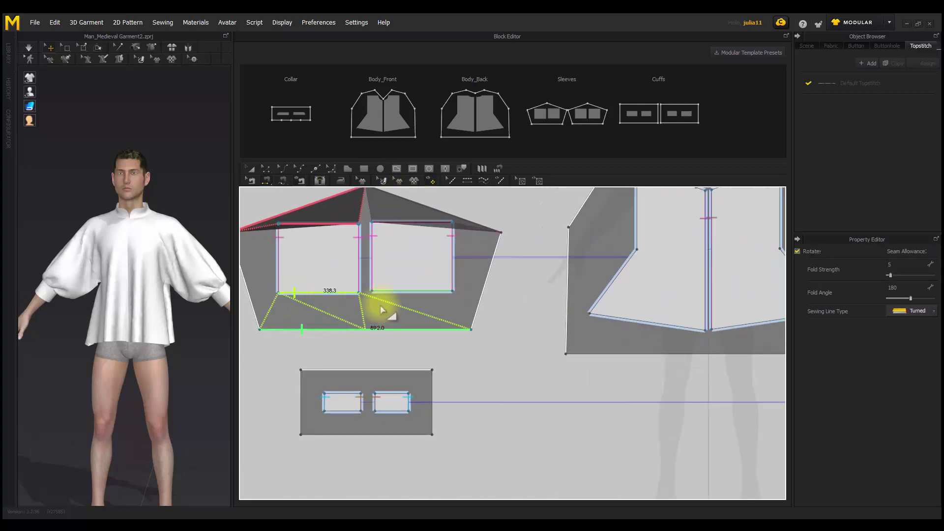
left_click(391, 292)
key("Return")
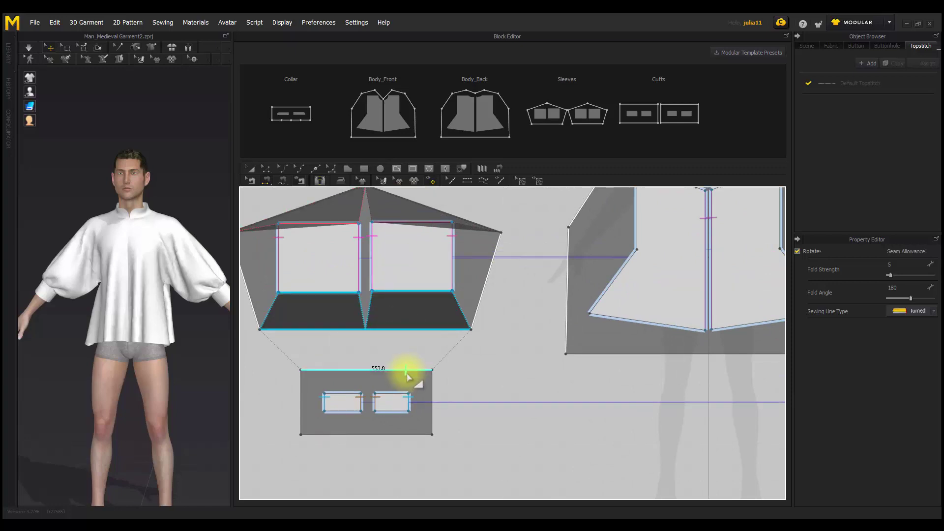
left_click(404, 393)
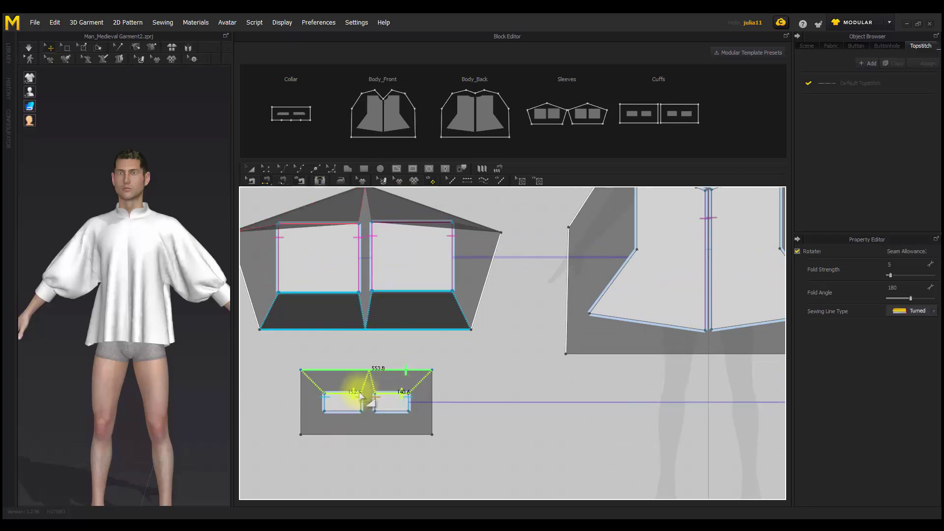
key("Return")
- Sew both V-neck edges of the Body_Front block to the curved necklines of the two front patterns
scroll(578, 414, "down", 3)
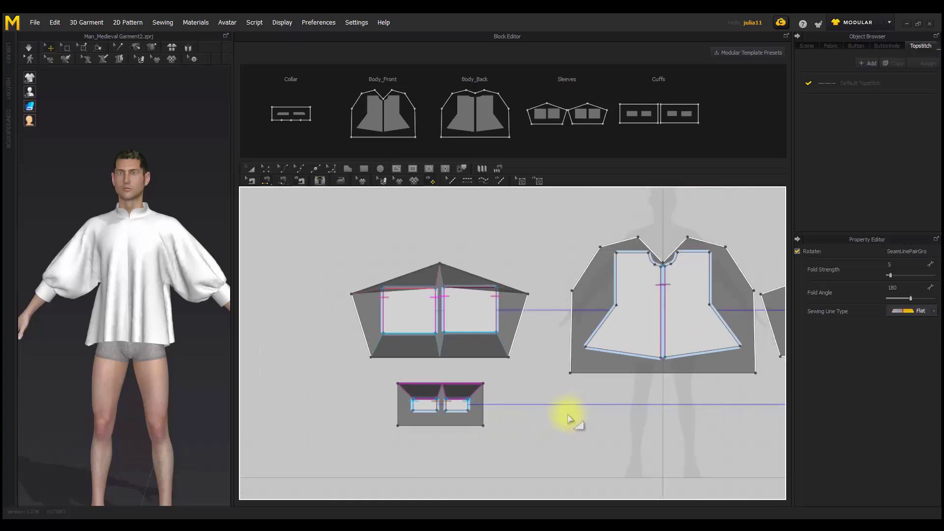
middle_click_drag(568, 418, 369, 429)
scroll(474, 317, "up", 6)
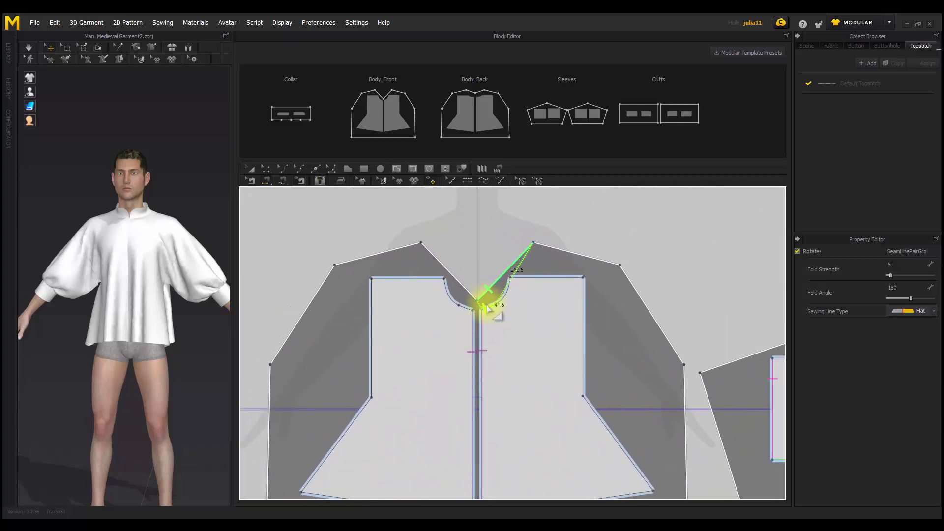
left_click(481, 298)
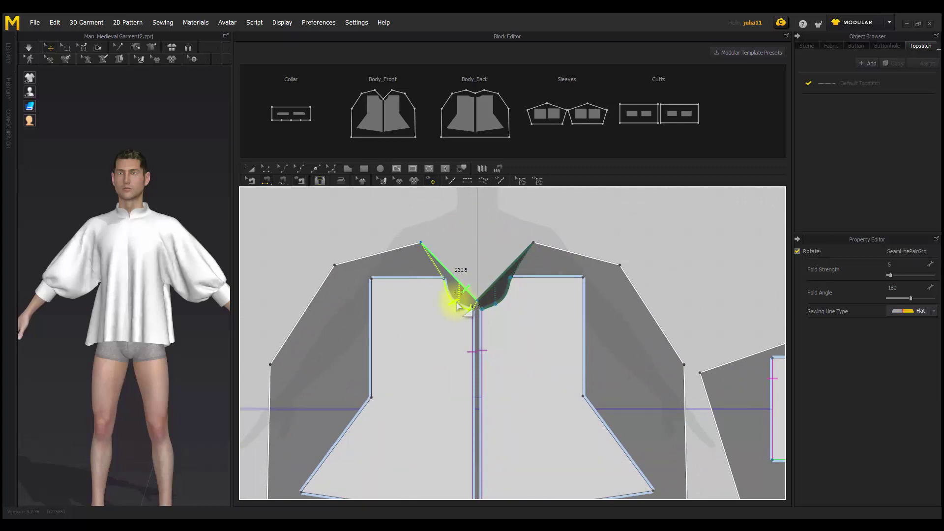
left_click(475, 298)
- Sew both shoulder edges of the Body_Front block to the shoulder lines of the matching front patterns
left_click(520, 278)
left_click(552, 248)
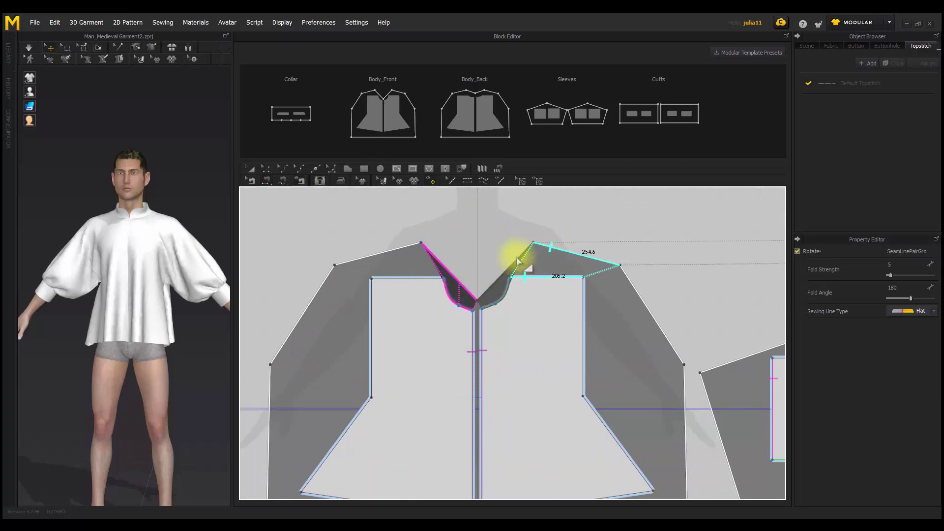
left_click(434, 280)
left_click(412, 252)
- Sew the armhole and side edges of the Body_Front block to the armhole and side edges of both front patterns
left_click(332, 280)
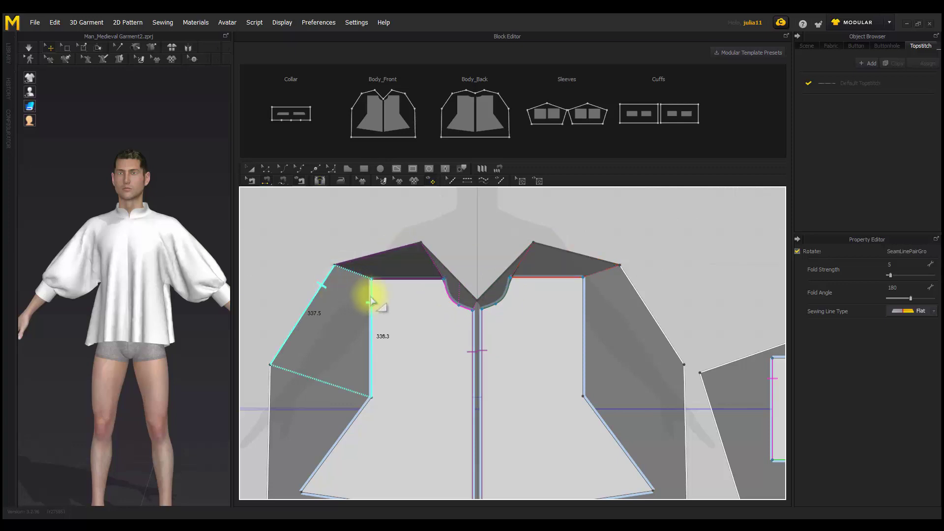
left_click(369, 295)
left_click(269, 403)
left_click(357, 420)
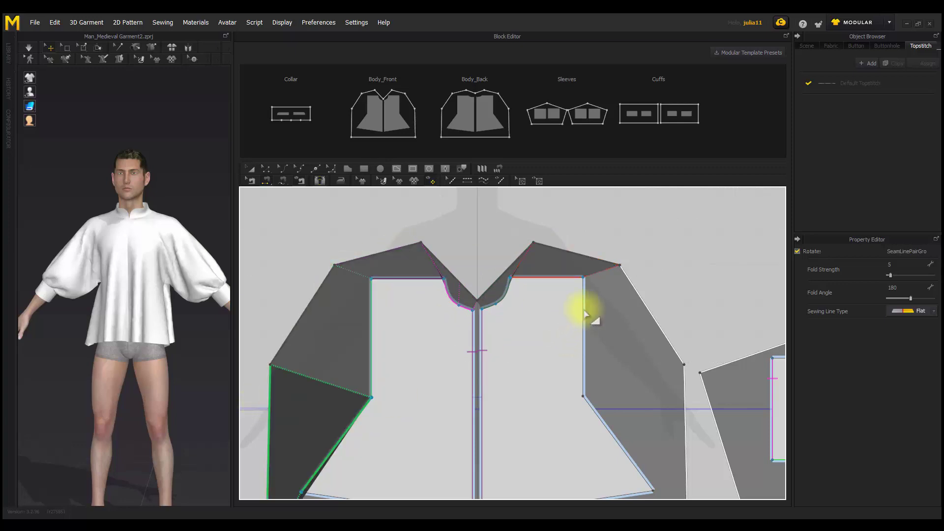
left_click(633, 290)
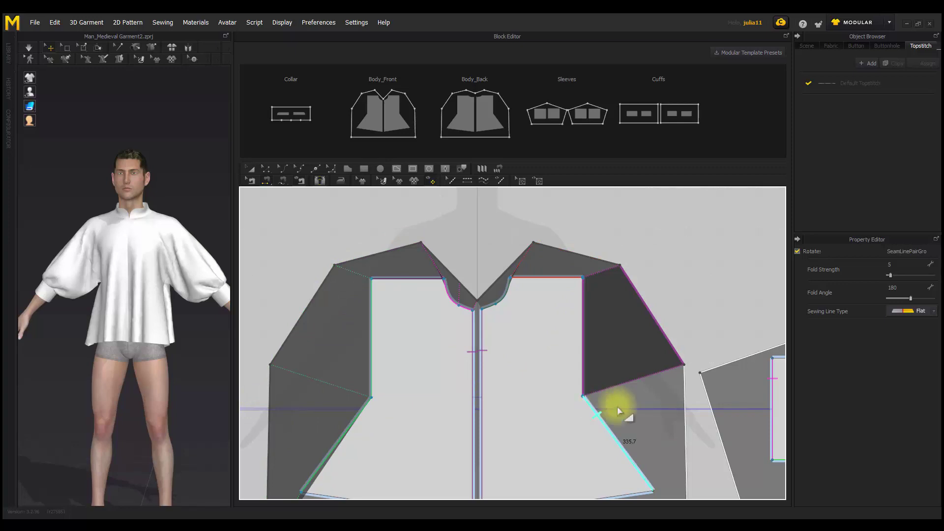
left_click(685, 398)
- Sew both sloped upper edges of the sleeve block between Body_Front and Body_Back to the top edges of its two sleeve patterns
scroll(492, 344, "down", 3)
left_click(403, 266)
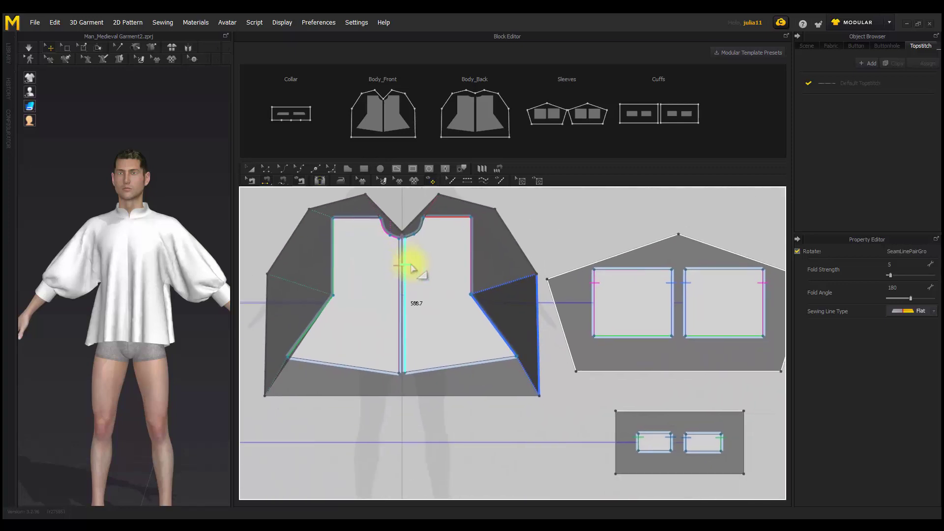
middle_click_drag(554, 394, 495, 442)
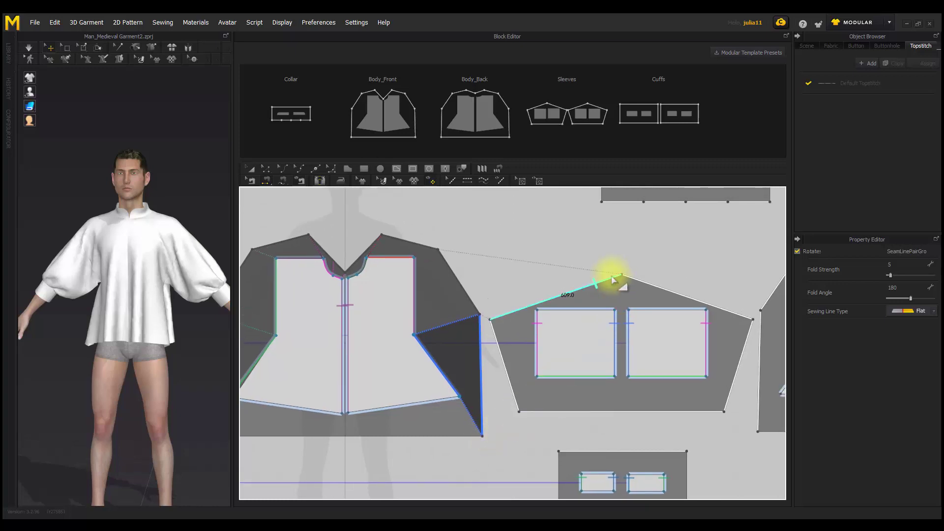
left_click(606, 312)
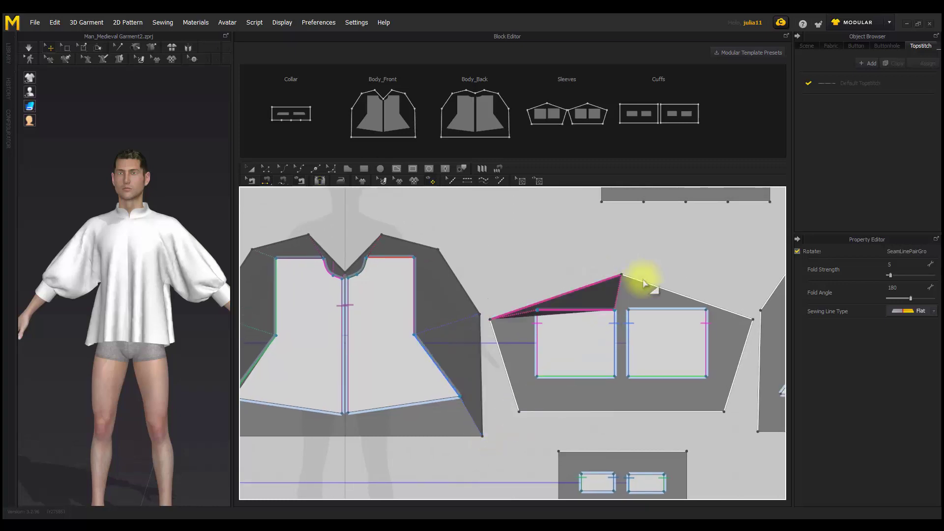
left_click(646, 313)
- Sew that sleeve block's lower edge to both sleeve patterns' bottom edges, and the cuff block's upper edge below it to both cuff patterns' top edges
left_click(251, 181)
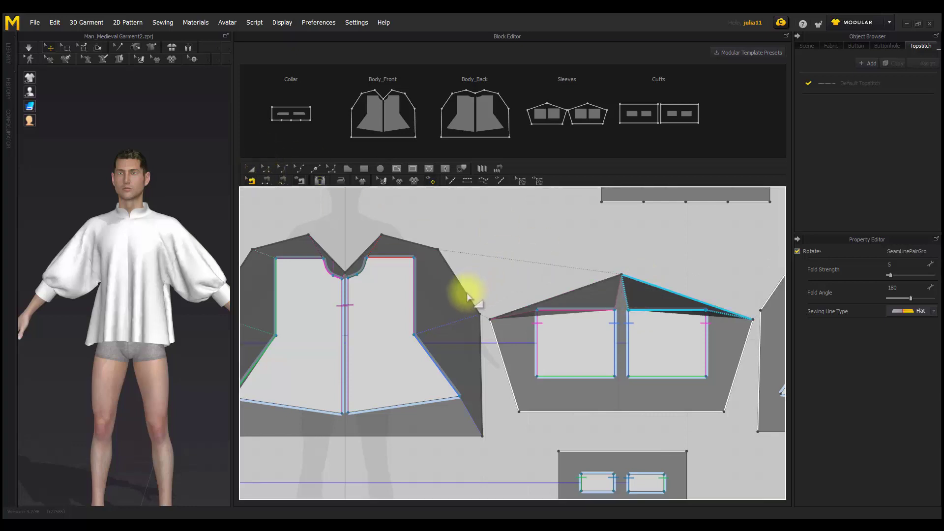
left_click(266, 180)
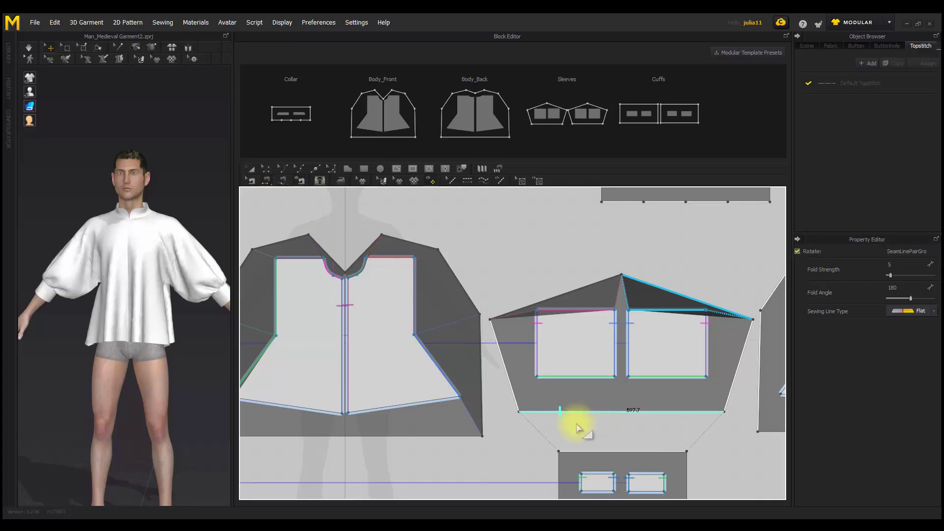
middle_click_drag(578, 425, 473, 349)
left_click(456, 337)
left_click(448, 304, "shift")
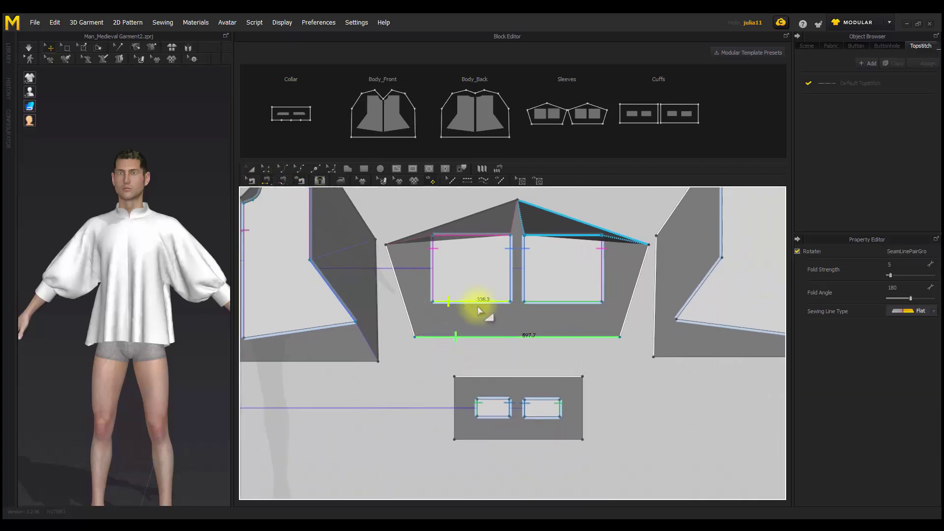
left_click(540, 309, "shift")
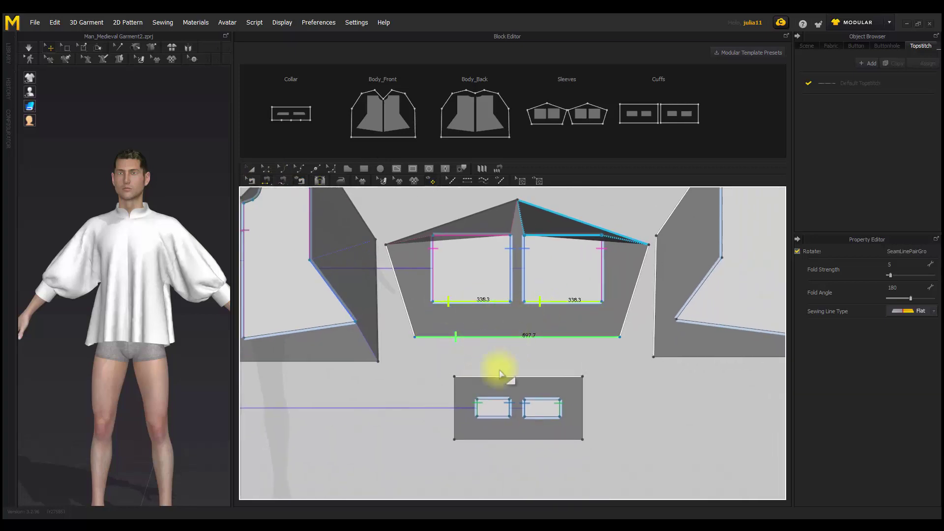
left_click(487, 401, "shift")
left_click(534, 403, "shift")
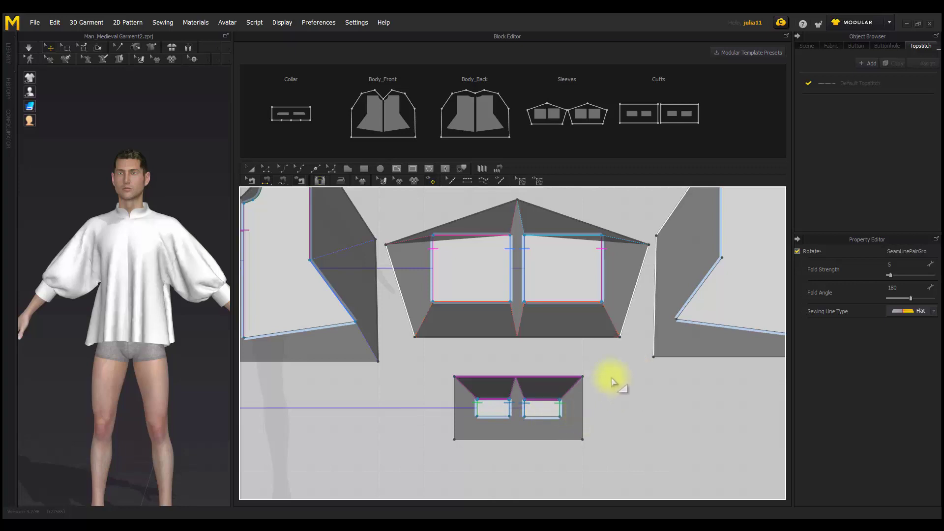
- Sew the neckline, shoulder, armhole and side edges on the left half of the Body_Back block to the left back pattern's matching edges
middle_click_drag(612, 375, 433, 449)
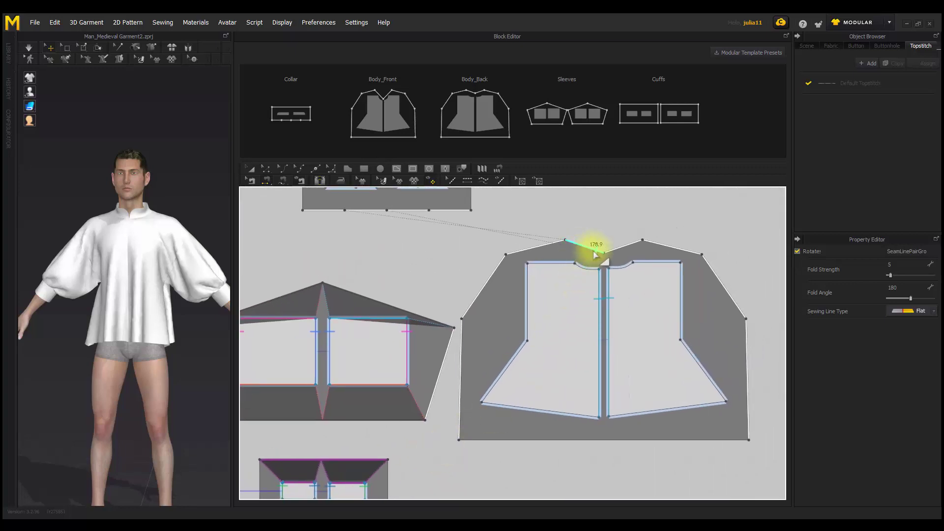
left_click(591, 270)
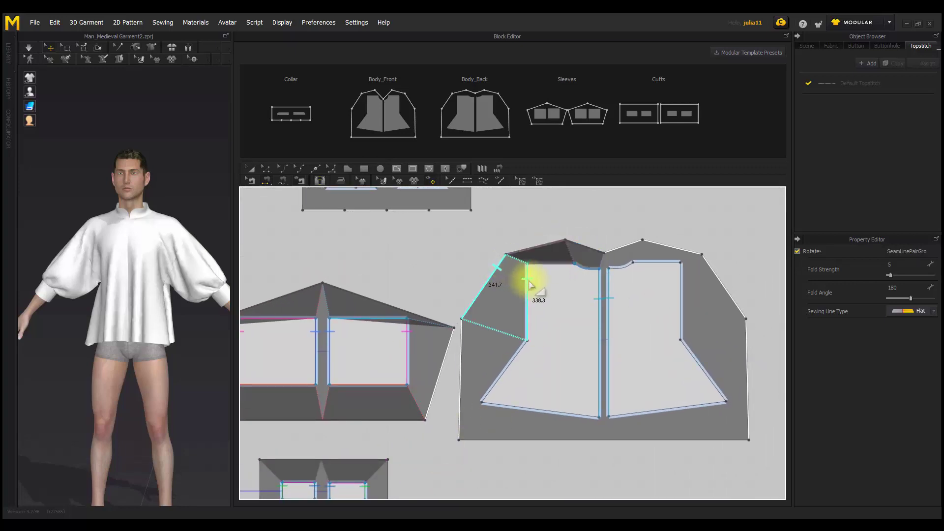
left_click(454, 343)
left_click(521, 356)
- Sew the neckline, shoulder, armhole and side edges on the right half of the Body_Back block to the right back pattern's matching edges
left_click(636, 267)
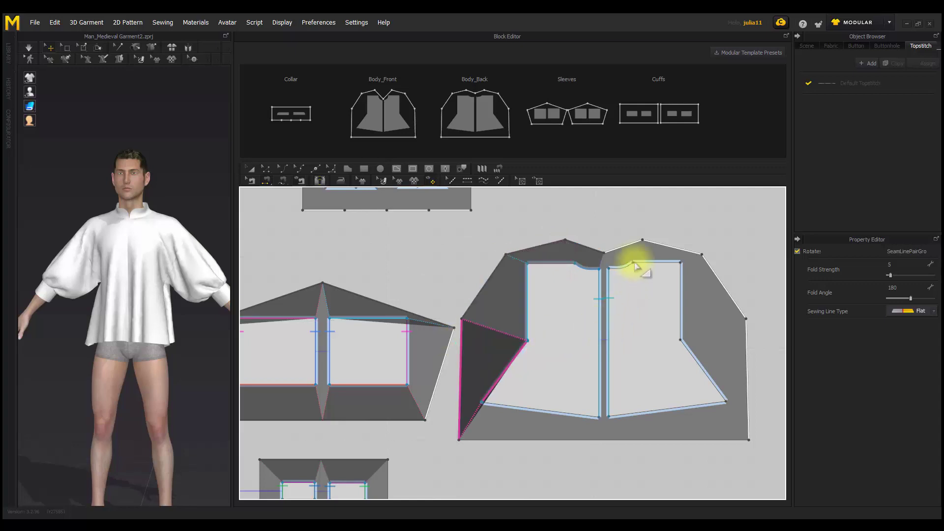
left_click(652, 245)
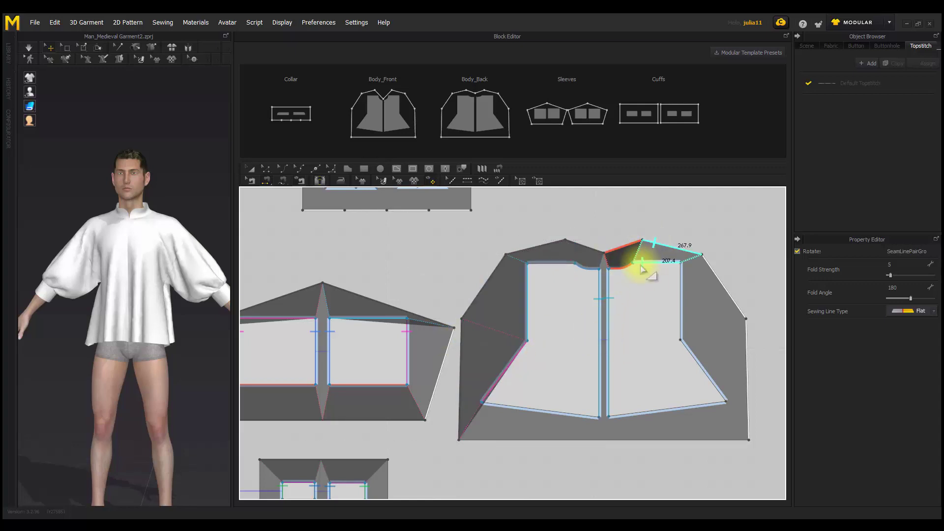
left_click(641, 265)
left_click(711, 266)
left_click(682, 279)
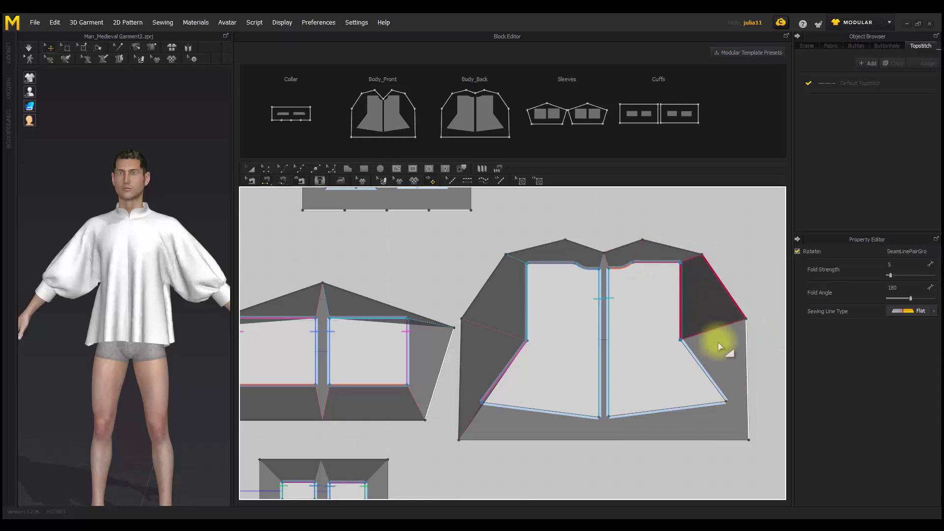
left_click(738, 340)
left_click(691, 354)
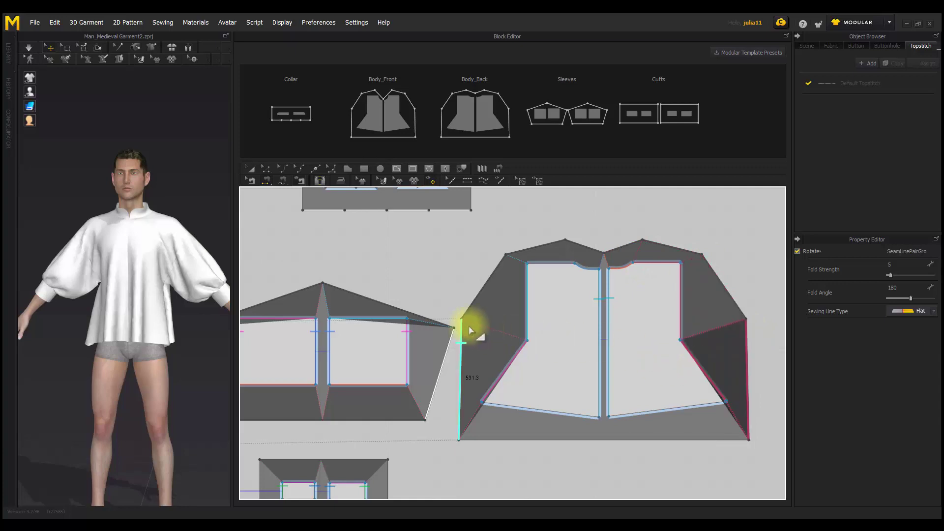
- Sew the four lower edge segments of the Collar block to the matching bottom edge segments of the two collar patterns
scroll(471, 328, "down", 3)
middle_click_drag(472, 329, 500, 373)
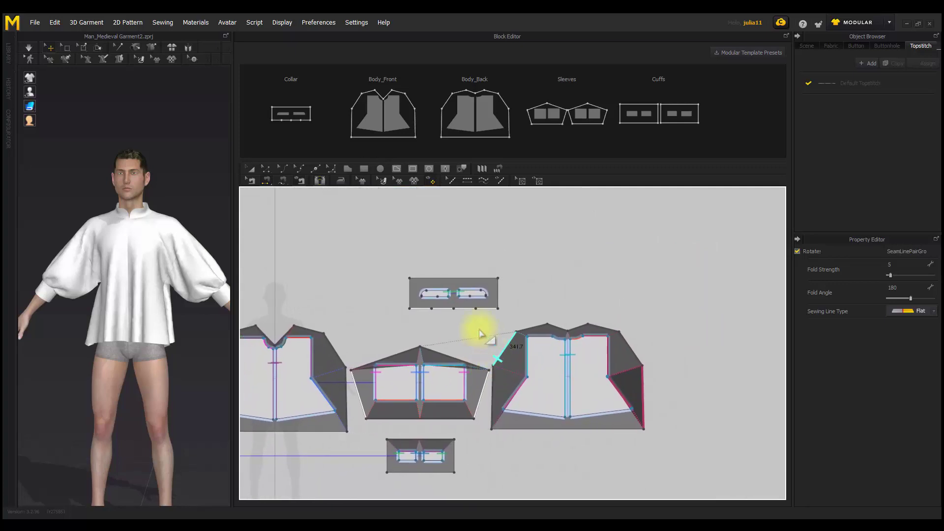
scroll(480, 334, "up", 4)
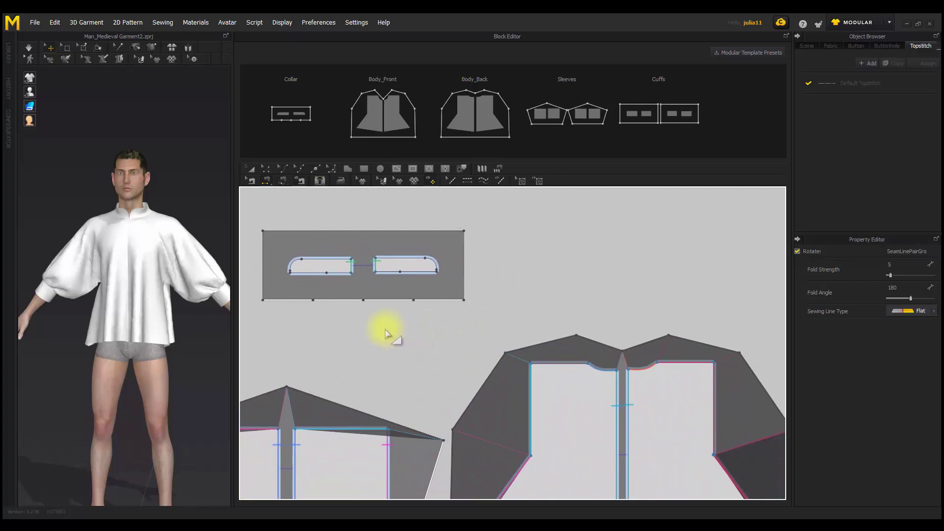
middle_click_drag(401, 327, 426, 336)
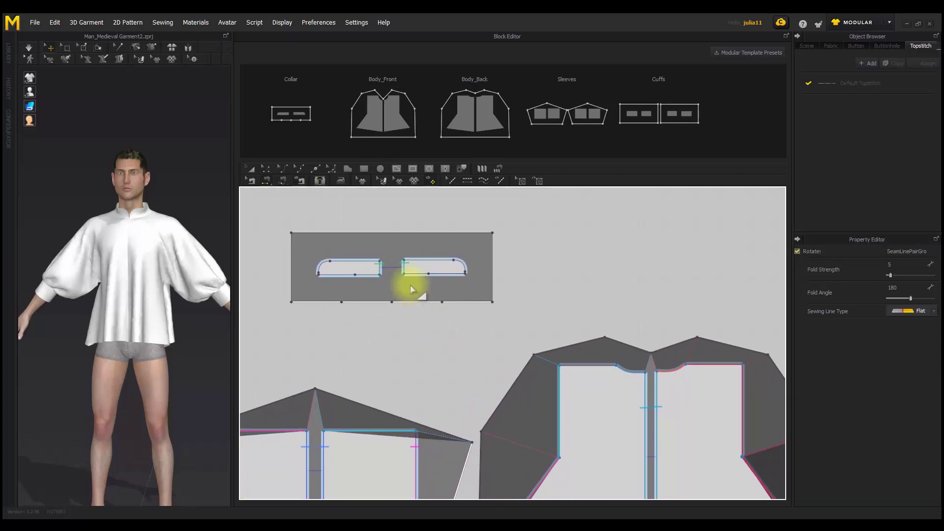
left_click(403, 302)
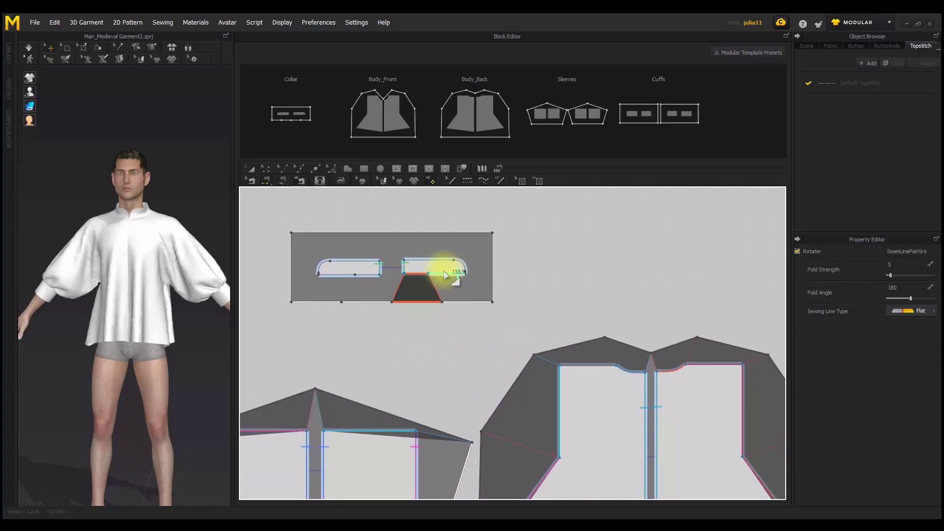
left_click(442, 275)
left_click(467, 303)
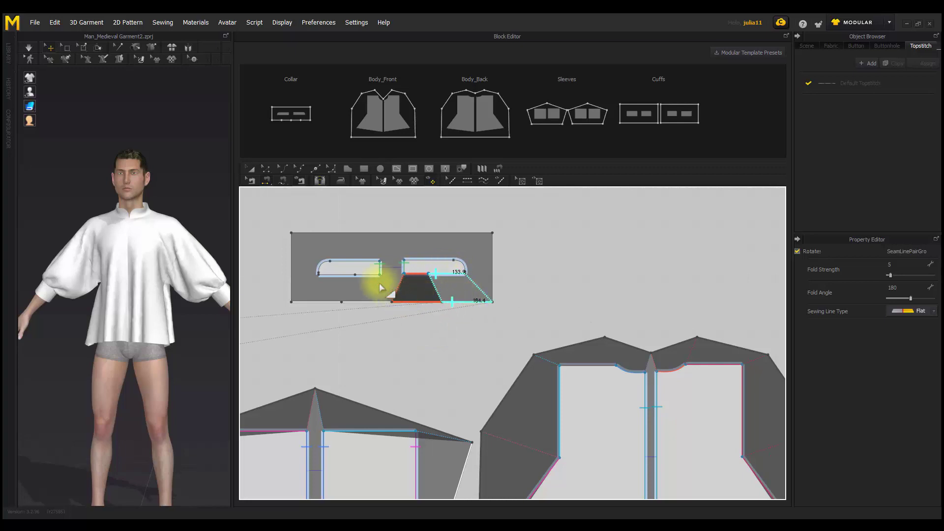
left_click(386, 303)
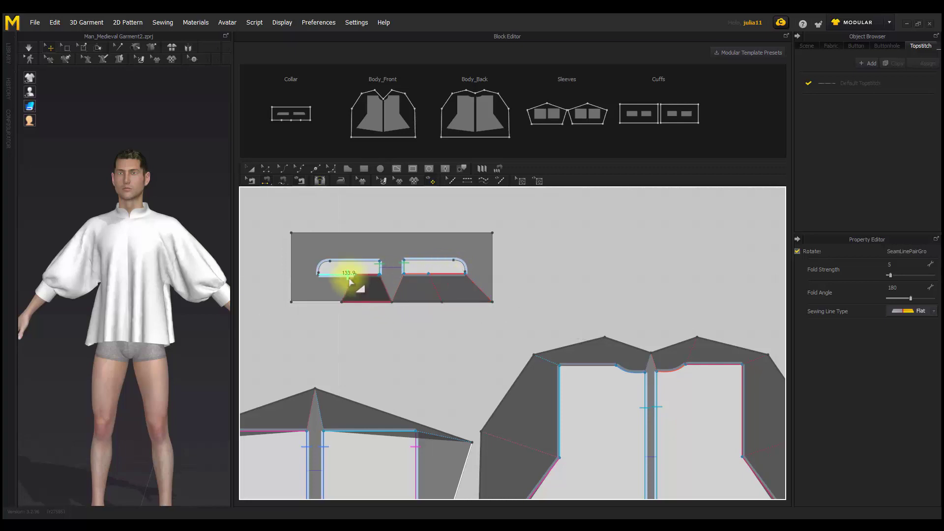
left_click(337, 303)
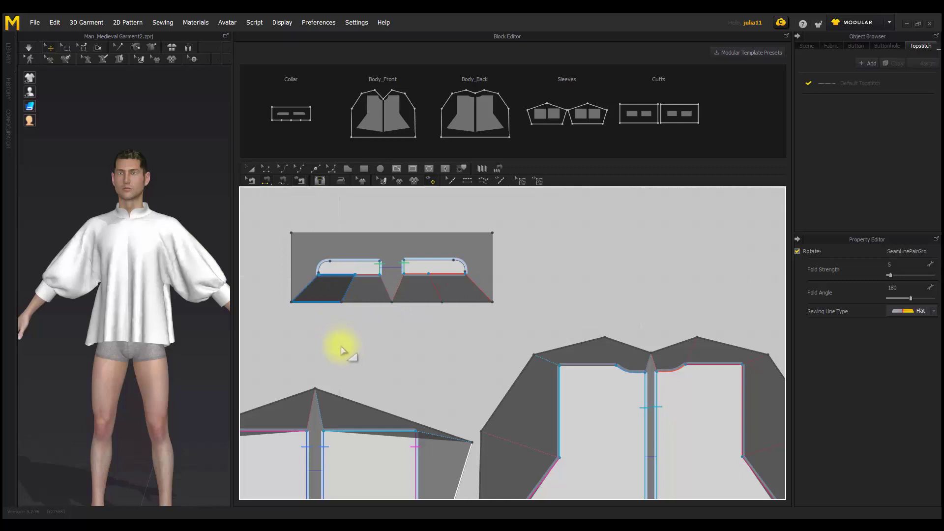
- Activate Edit Sewing and turn off the display of the block sewing lines so the pattern-to-pattern seams are shown
scroll(352, 348, "down", 5)
middle_click_drag(355, 347, 492, 313)
scroll(492, 315, "up", 2)
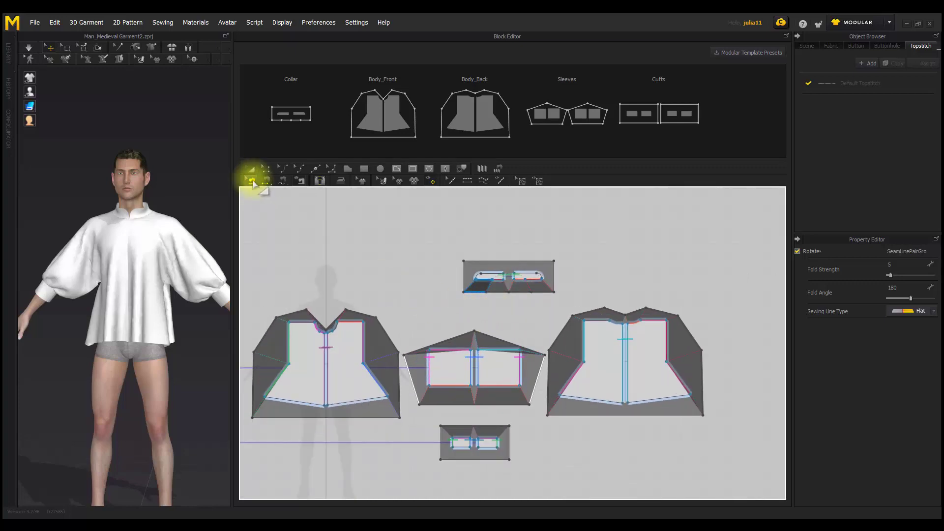
left_click(324, 225)
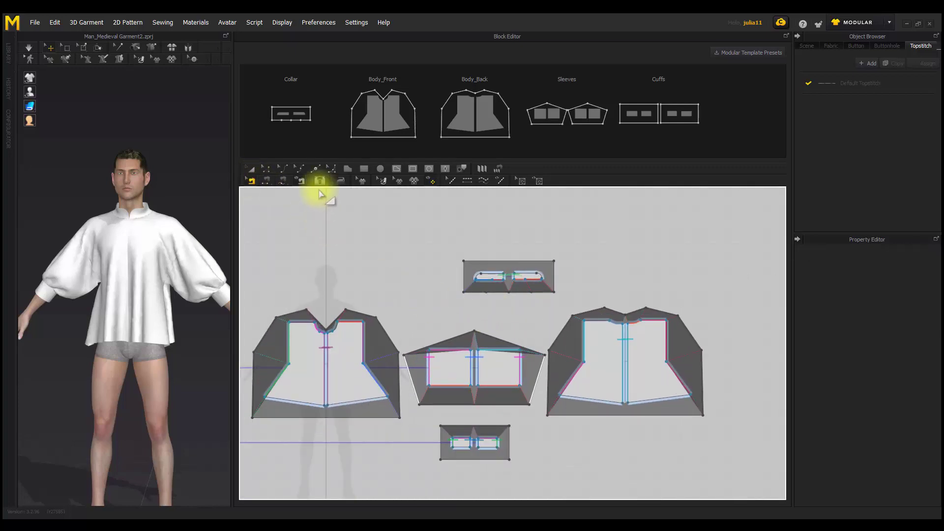
left_click(319, 182)
scroll(511, 314, "up", 5)
middle_click_drag(510, 314, 362, 318)
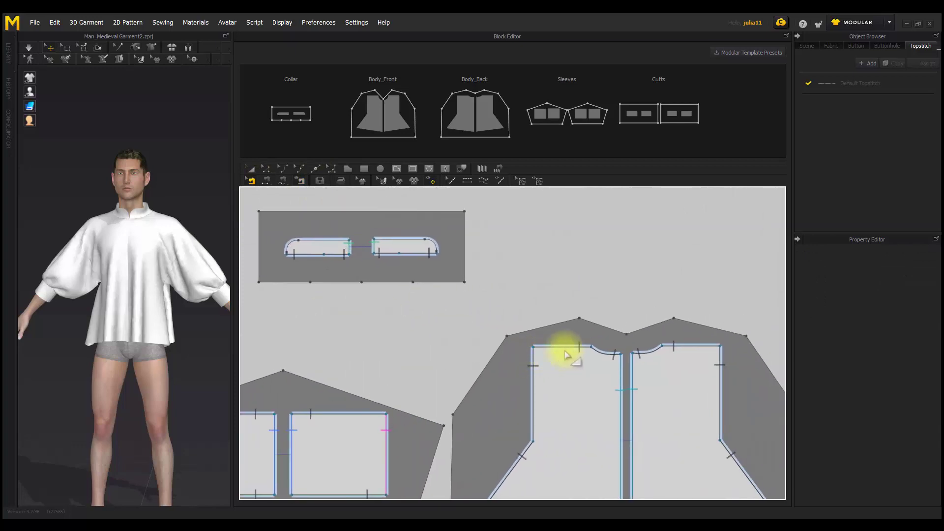
- Inspect the seams linking the collar to the necklines, the sleeves to the armholes and cuffs, and the front shoulders to the back
left_click(608, 356)
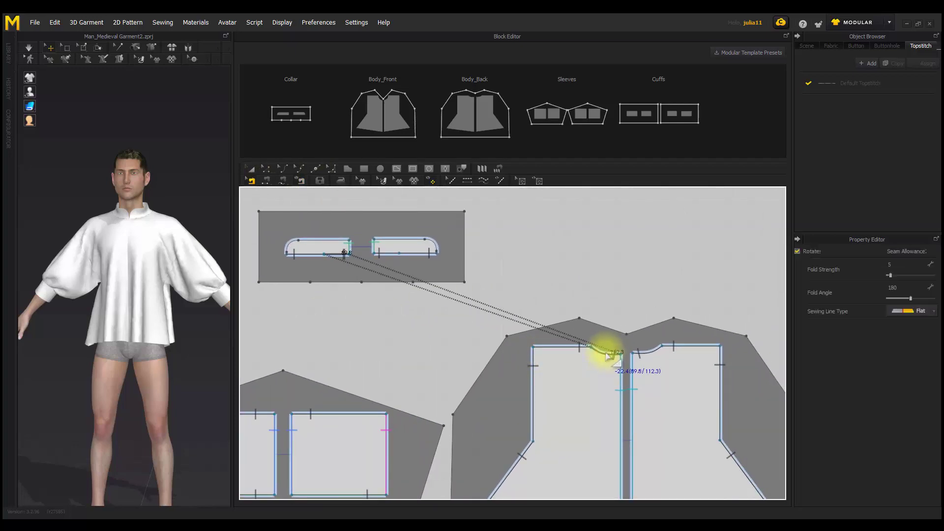
left_click(314, 258)
middle_click_drag(304, 323, 586, 320)
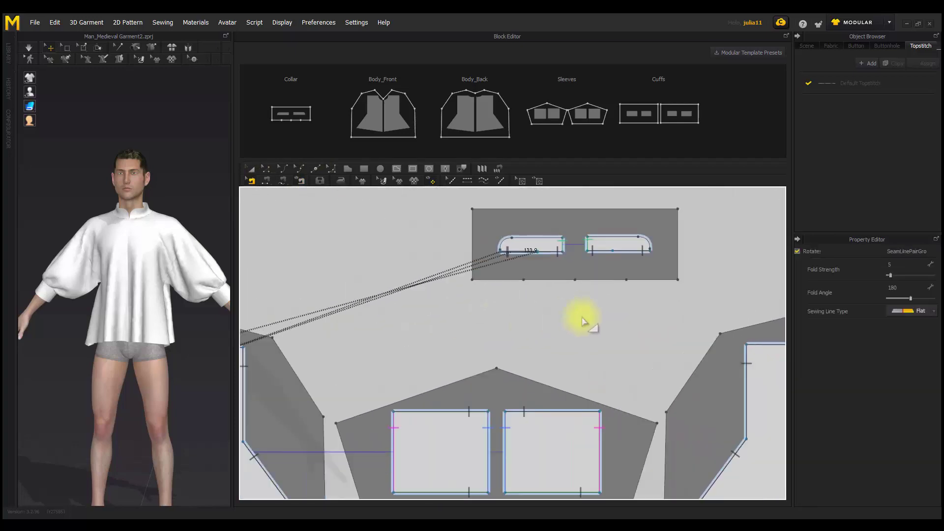
scroll(390, 316, "down", 3)
middle_click_drag(390, 317, 514, 320)
scroll(434, 334, "up", 5)
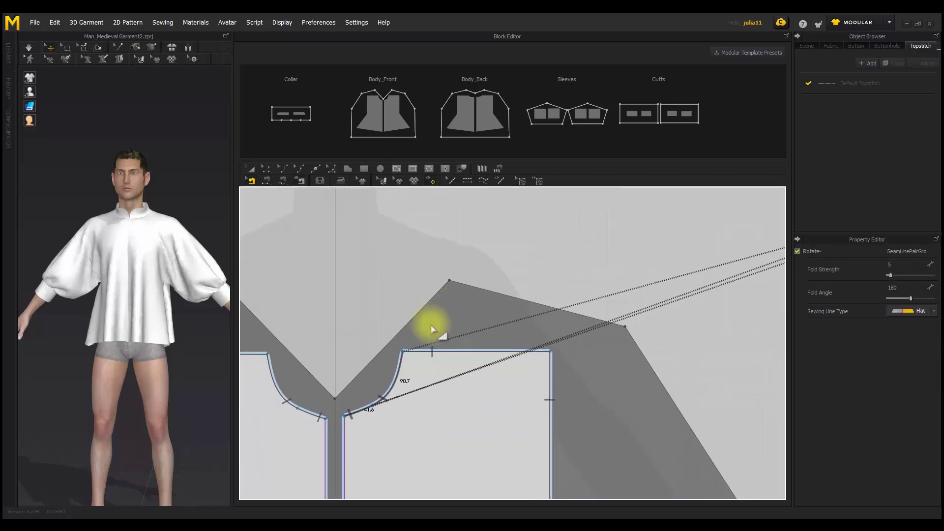
scroll(386, 380, "down", 6)
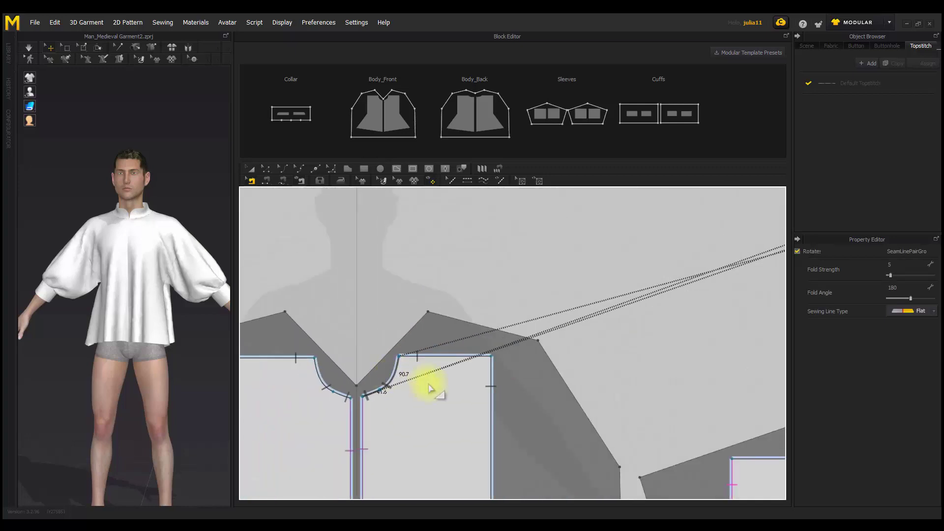
middle_click_drag(357, 339, 335, 324)
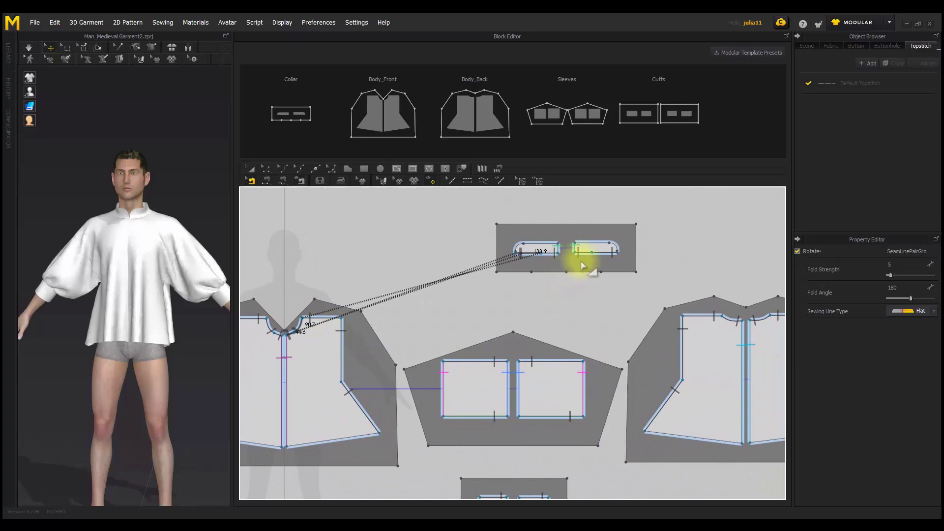
left_click(549, 363)
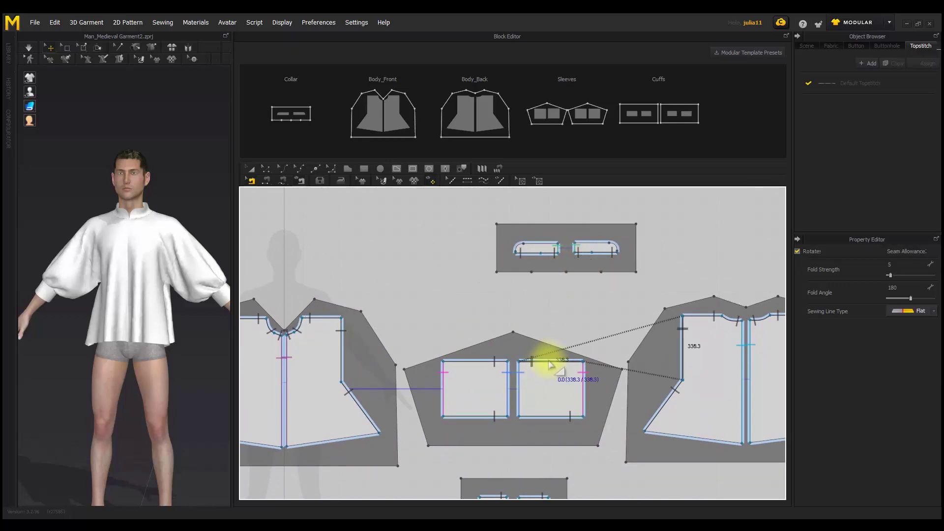
left_click(549, 418)
middle_click_drag(500, 368, 527, 314)
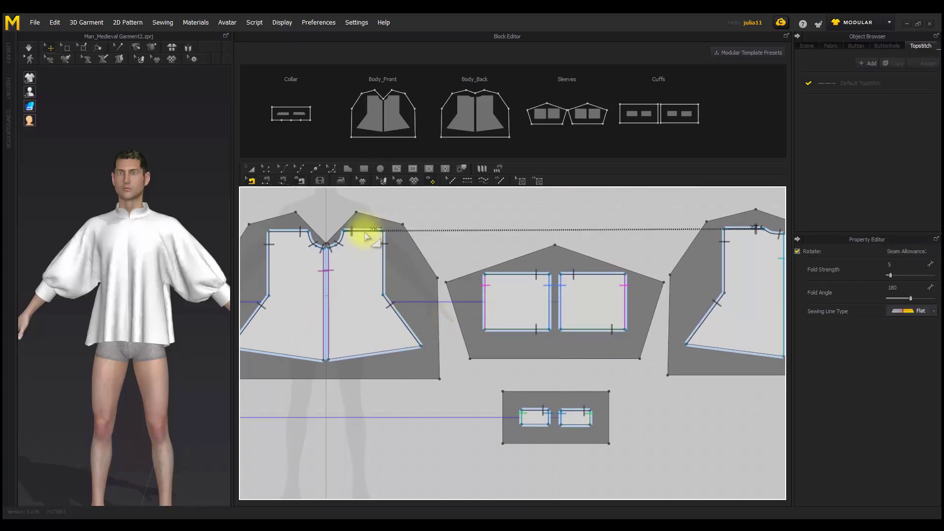
- Return to pattern selection, widen the 3D garment view and start simulating the shirt
left_click(251, 168)
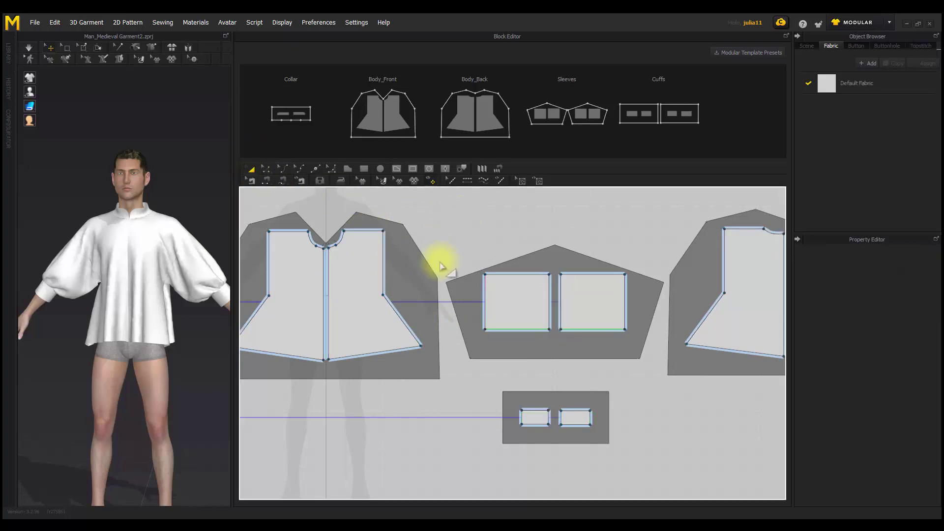
scroll(438, 264, "down", 3)
middle_click_drag(498, 314, 527, 310)
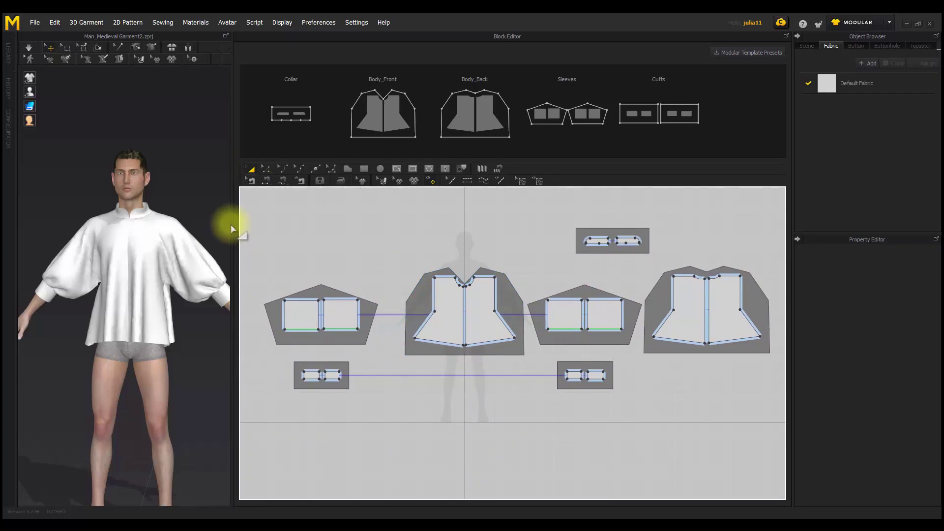
left_click_drag(232, 225, 473, 242)
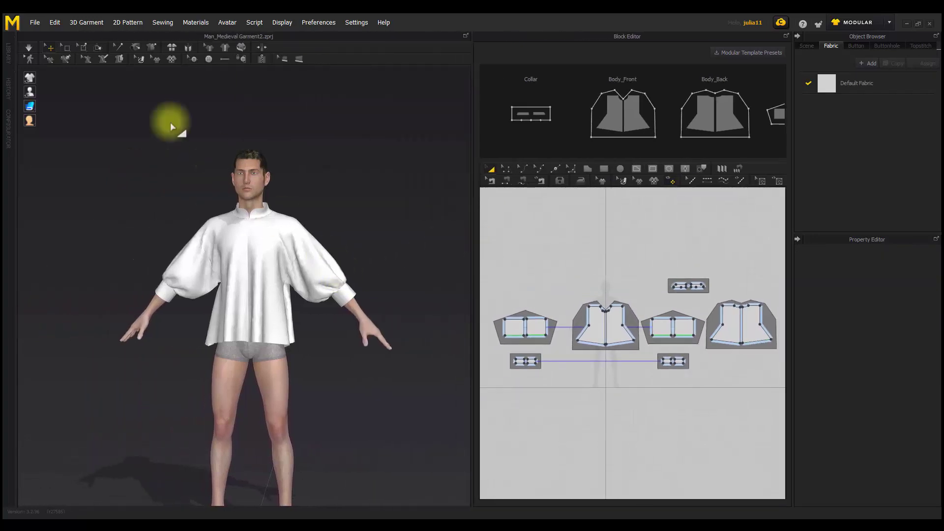
left_click(29, 50)
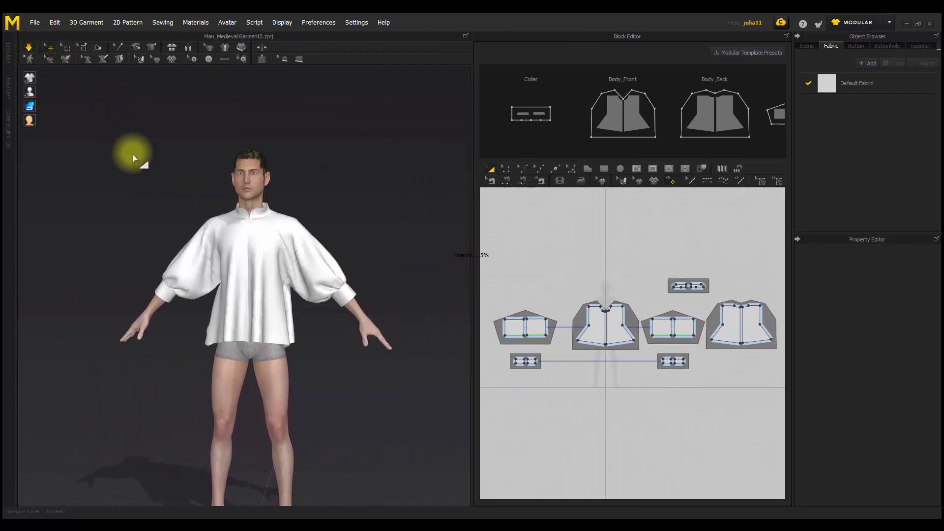
- Examine the simulated shirt's drape from the back and the front
right_click_drag(336, 238, 295, 249)
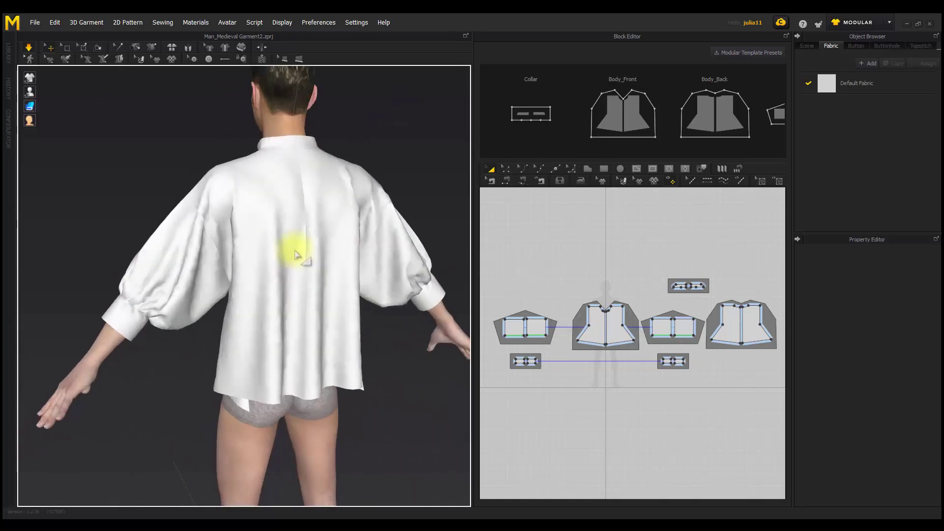
scroll(290, 255, "up", 2)
left_click(337, 274)
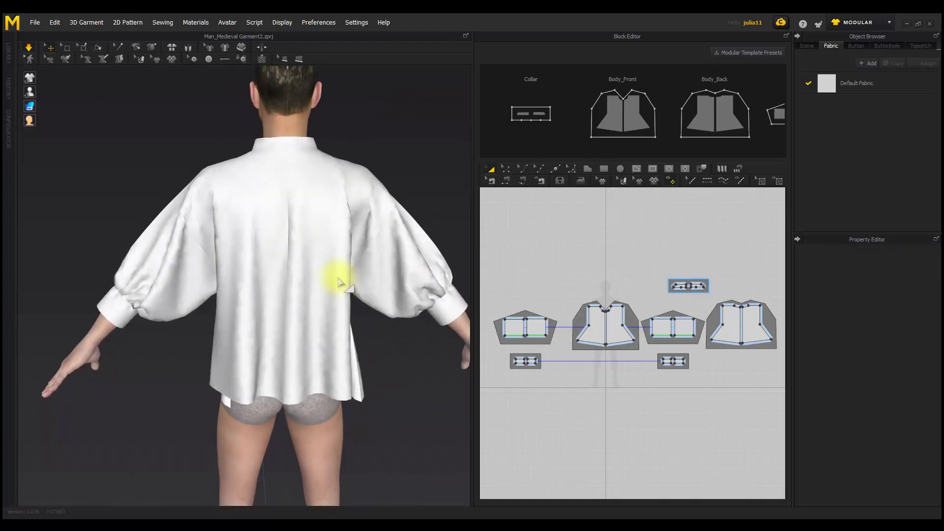
right_click_drag(196, 246, 400, 246)
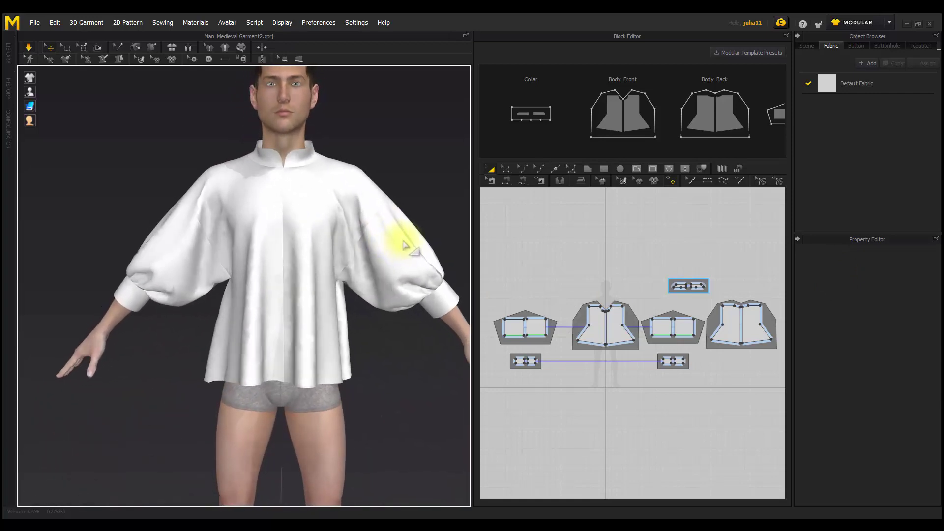
scroll(347, 301, "down", 2)
left_click_drag(343, 290, 356, 285)
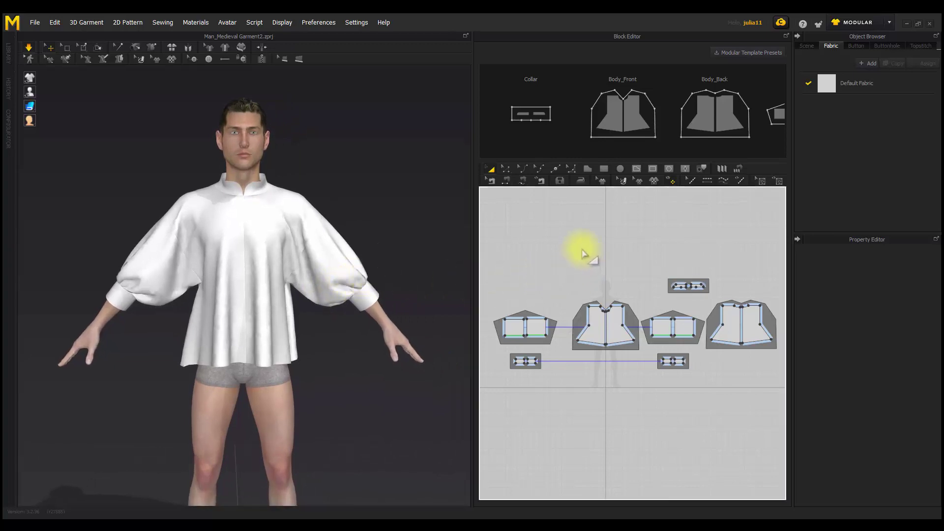
- Show the Configurator and widen the pattern area beside the 3D garment view
middle_click_drag(583, 249, 569, 238)
left_click_drag(474, 252, 468, 249)
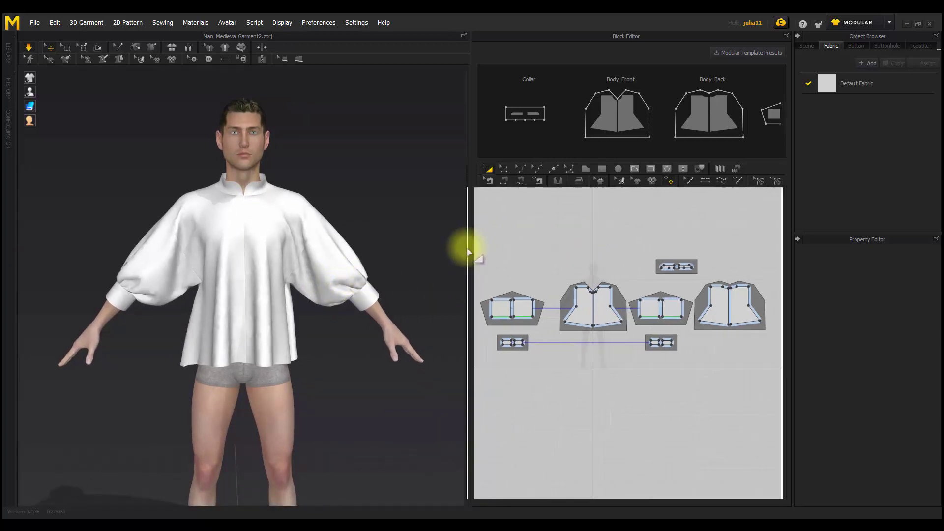
left_click(8, 123)
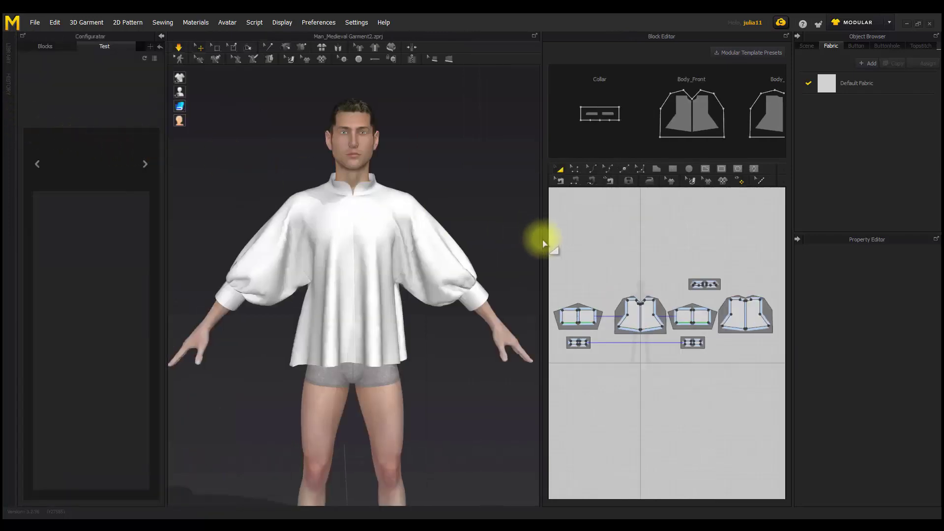
left_click_drag(543, 242, 433, 244)
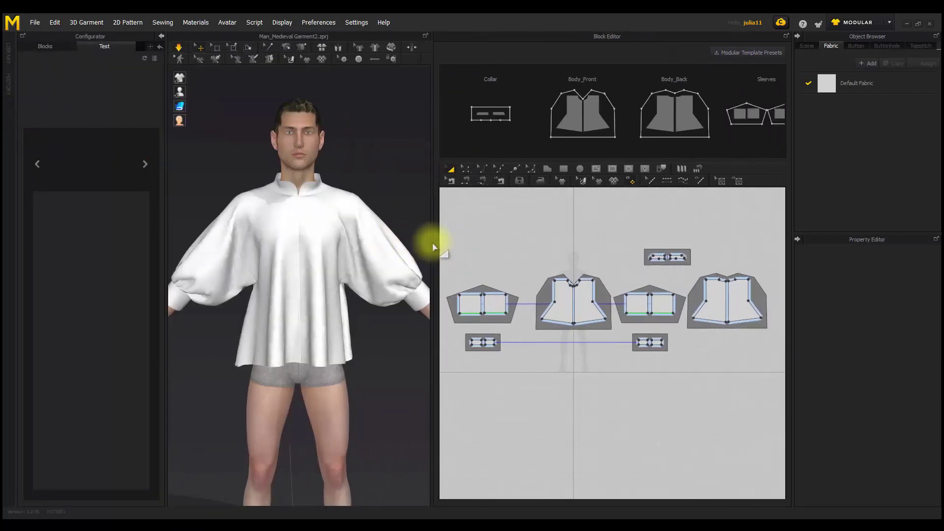
- Isolate the Collar, Body_Front, Body_Back and Sleeves blocks one at a time to examine which garment parts each one covers
mouse_move(512, 118)
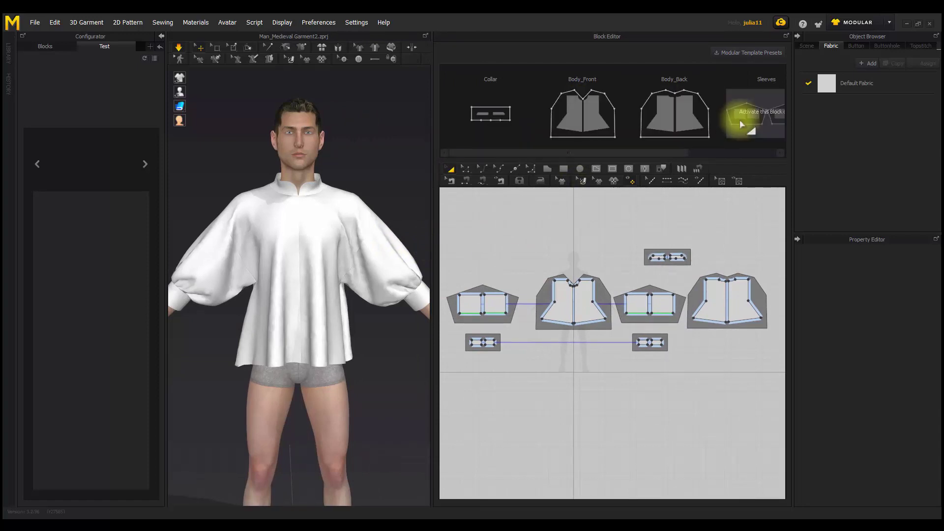
left_click_drag(642, 153, 577, 155)
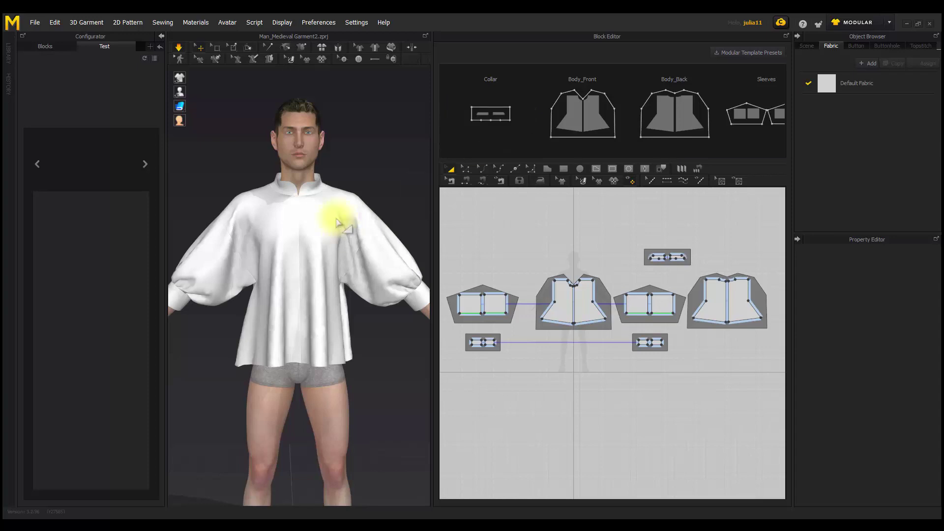
scroll(327, 199, "down", 3)
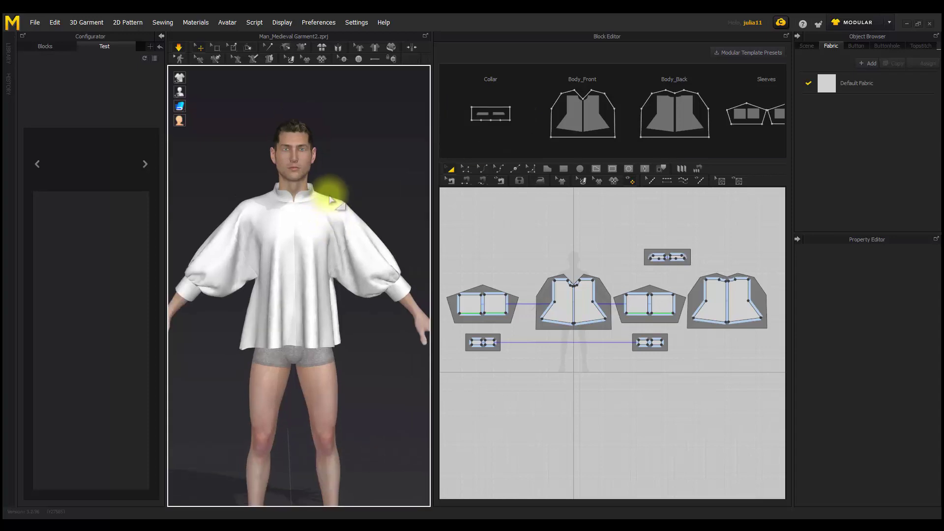
left_click(502, 116)
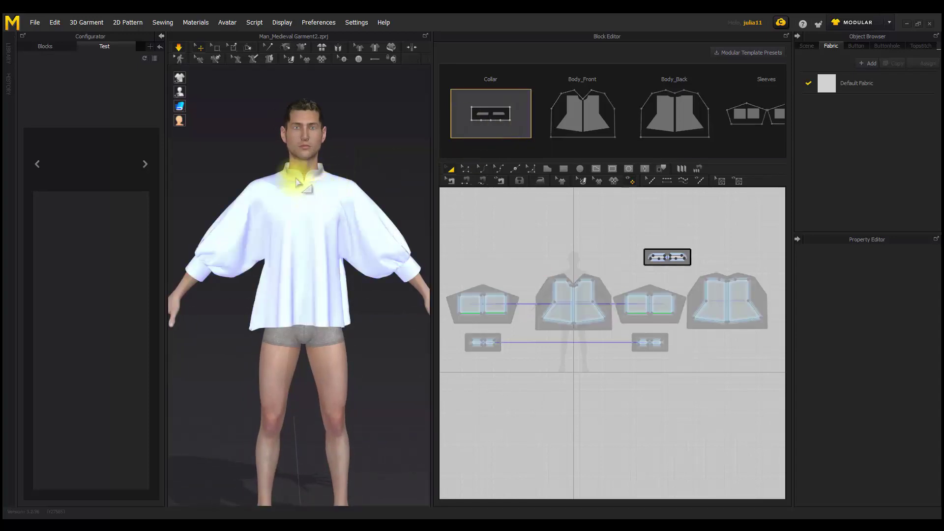
right_click_drag(296, 179, 423, 184)
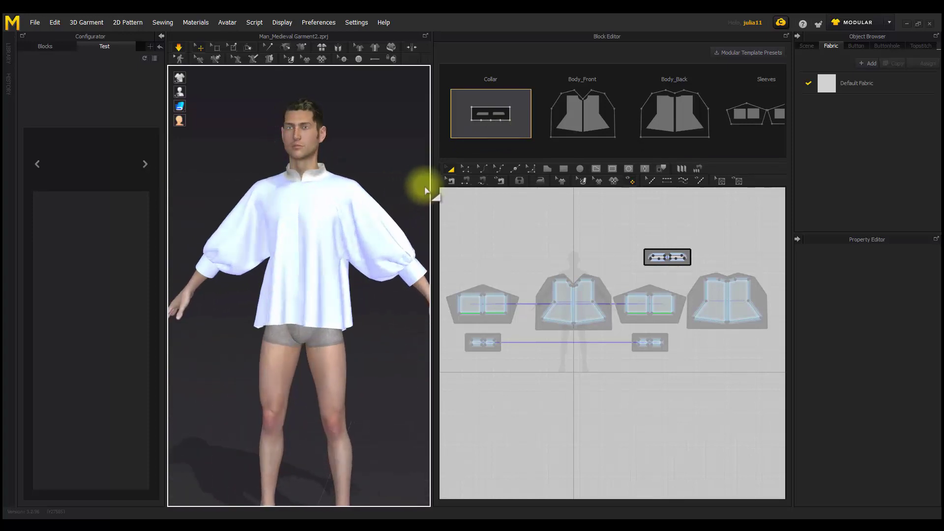
mouse_move(488, 128)
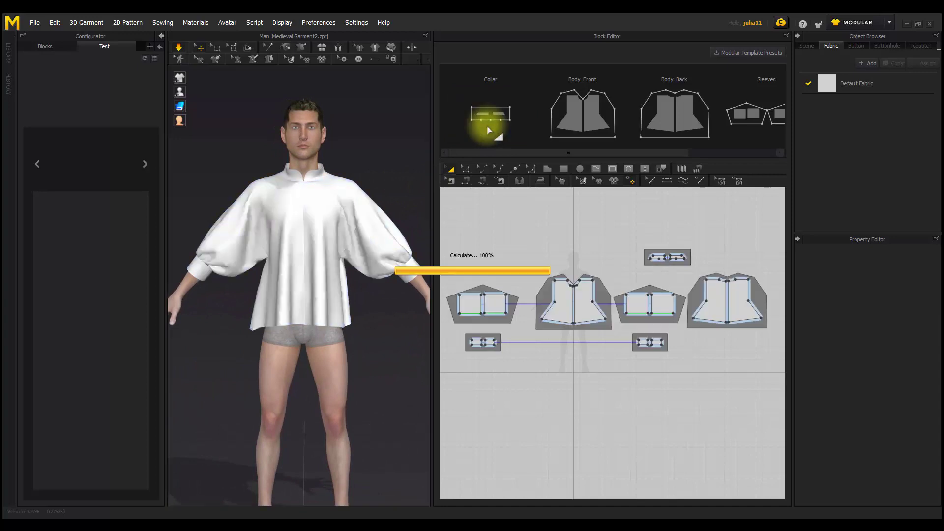
left_click(580, 119)
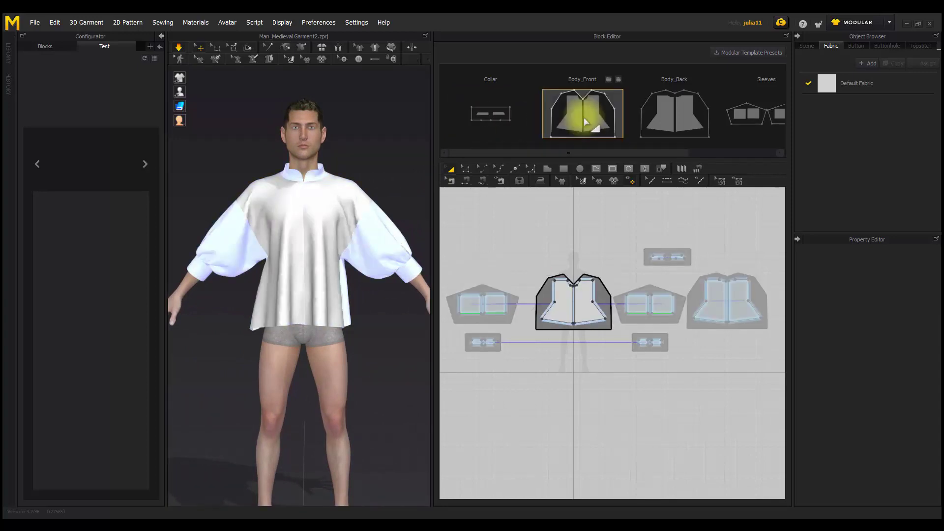
left_click(661, 116)
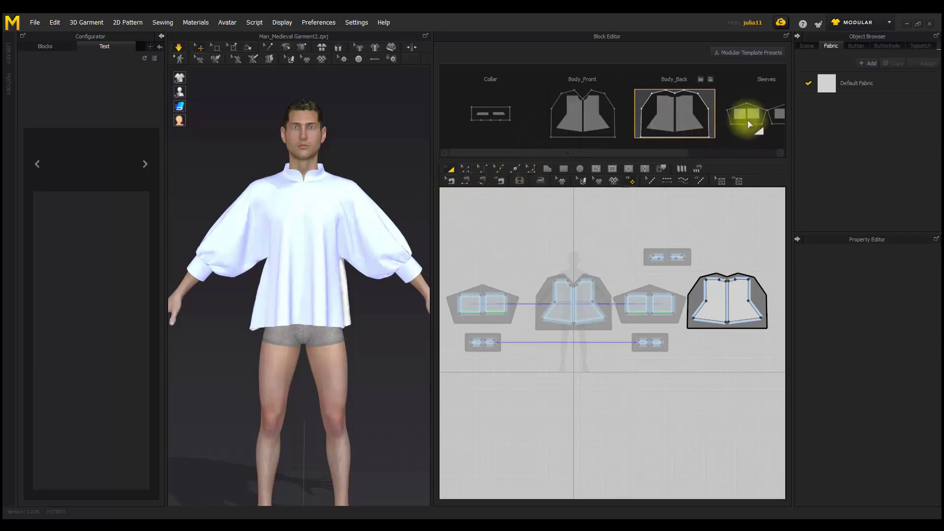
left_click(766, 115)
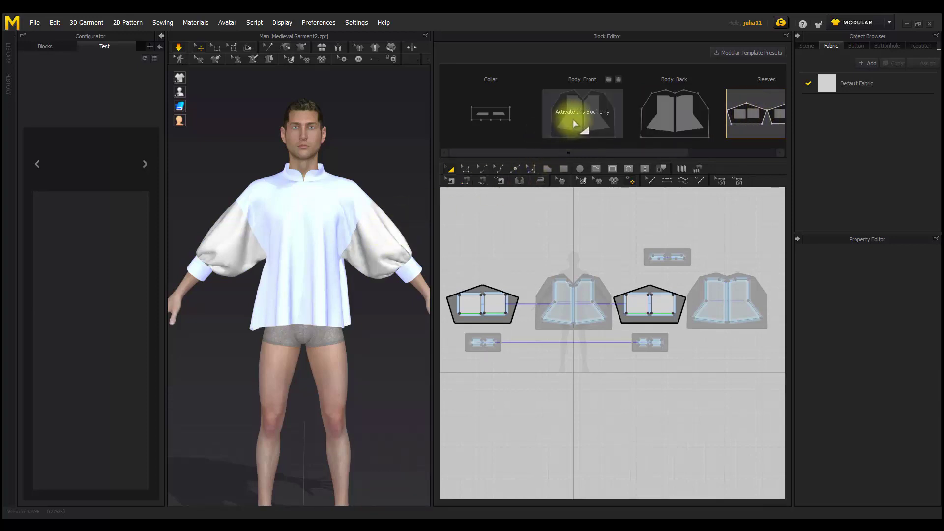
left_click(740, 113)
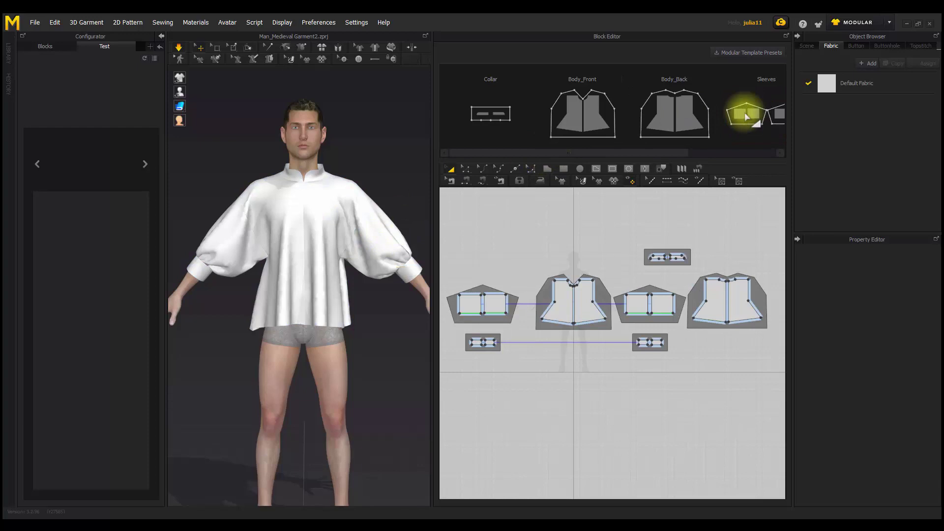
- Activate only the Collar block and stop the simulation
left_click(507, 117)
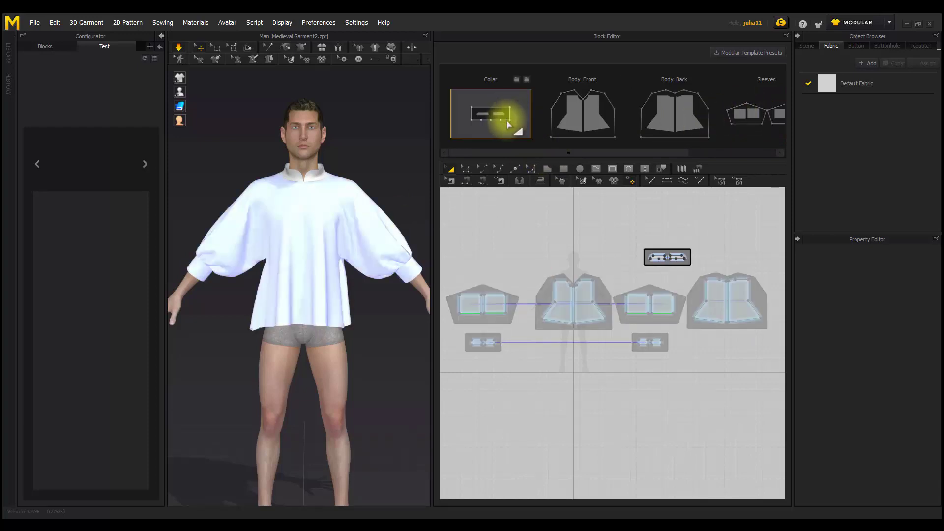
left_click(179, 47)
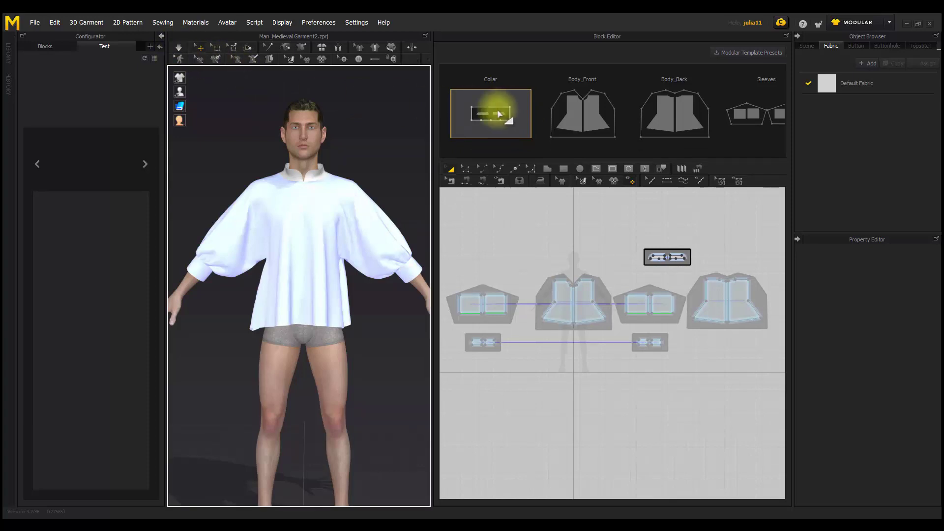
left_click(520, 83)
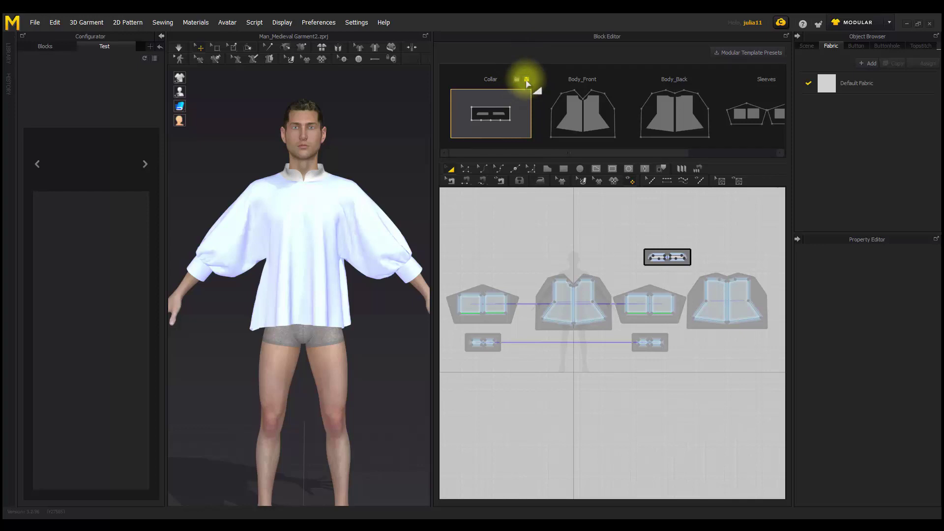
- Save the Collar block as Collar.zblc in the Blocks > Test folder using the block component thumbnail, and refresh the Configurator
left_click(527, 82)
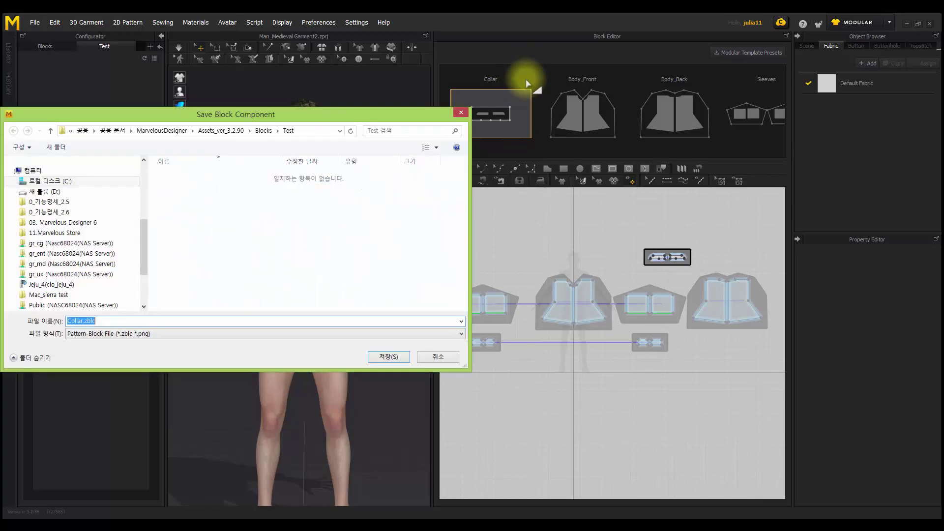
left_click_drag(366, 120, 726, 198)
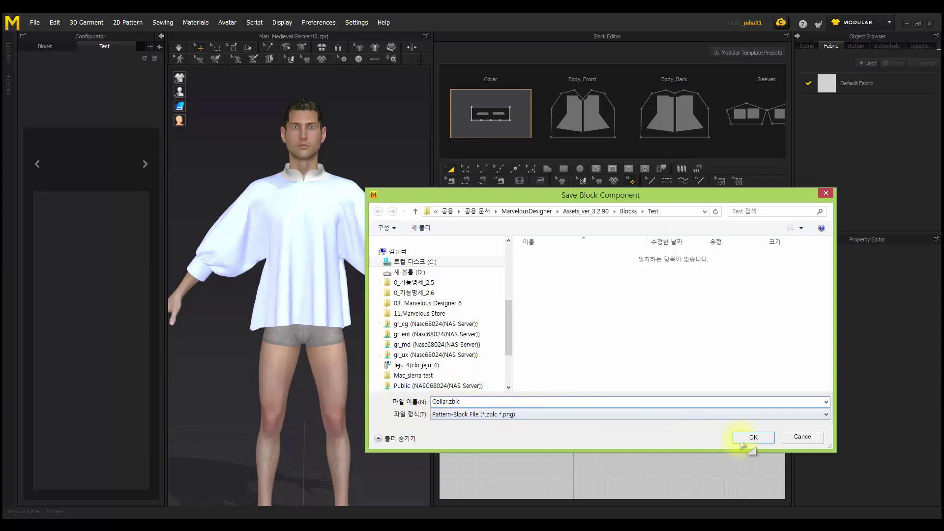
left_click(416, 212)
double_click(530, 266)
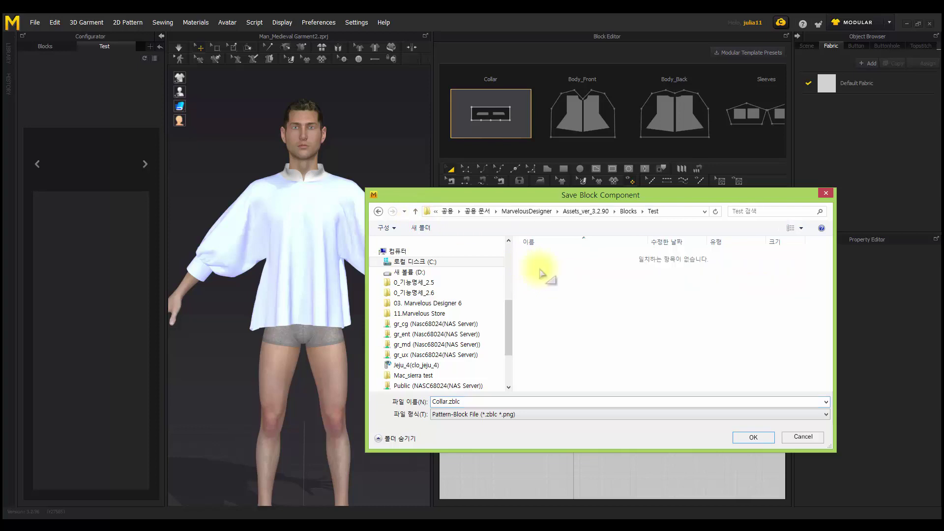
left_click(755, 439)
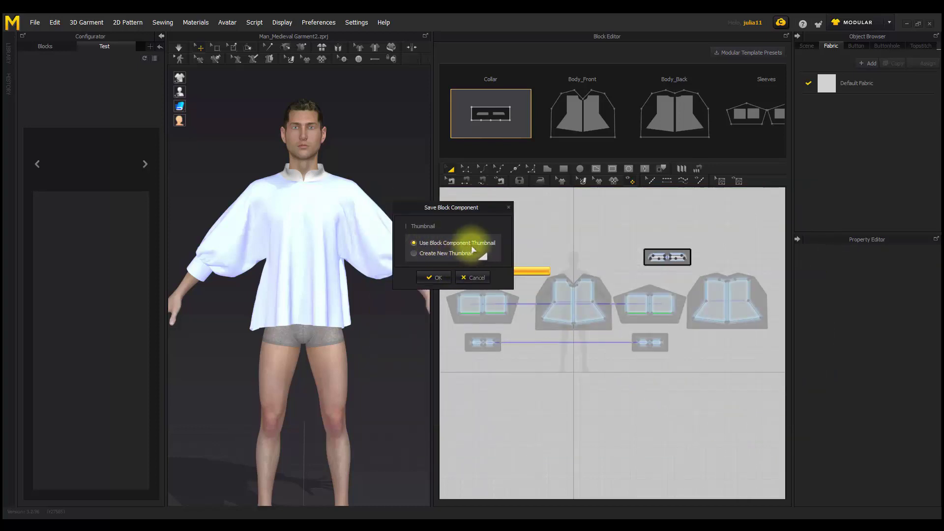
left_click(433, 278)
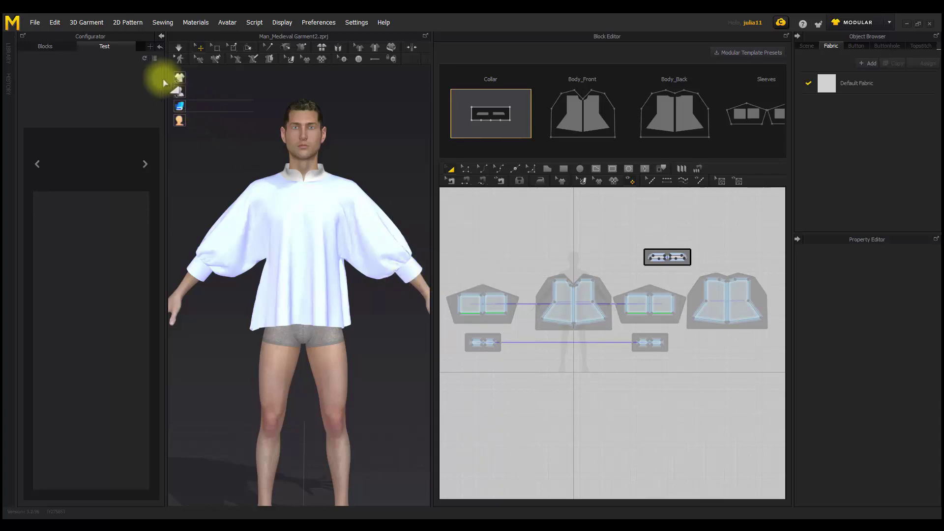
left_click(145, 58)
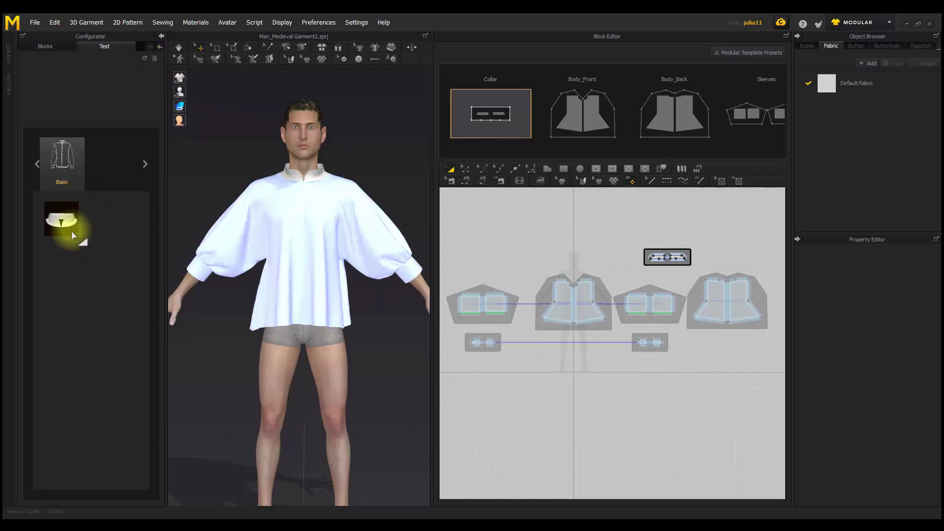
left_click_drag(76, 231, 306, 187)
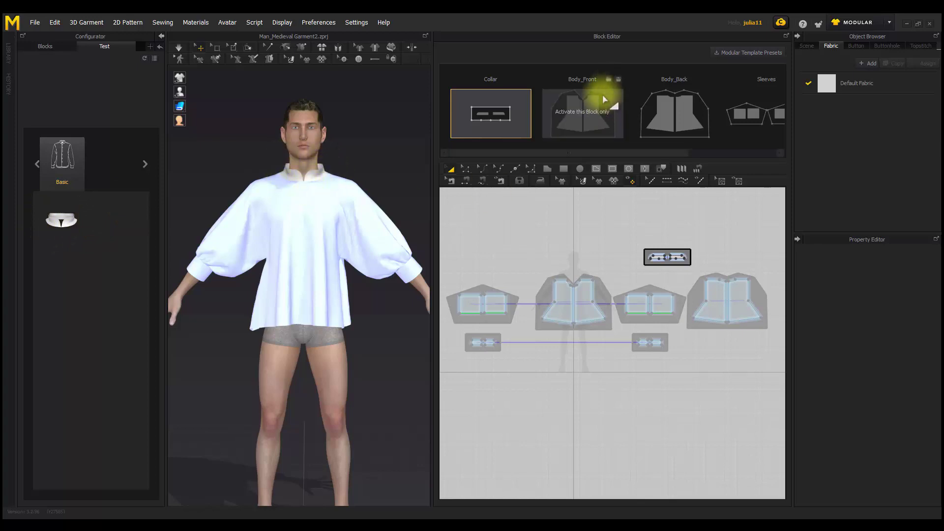
- Save the Body_Front block as Body_Front.zblc in the Test folder with the block component thumbnail, and refresh the Configurator
left_click(604, 104)
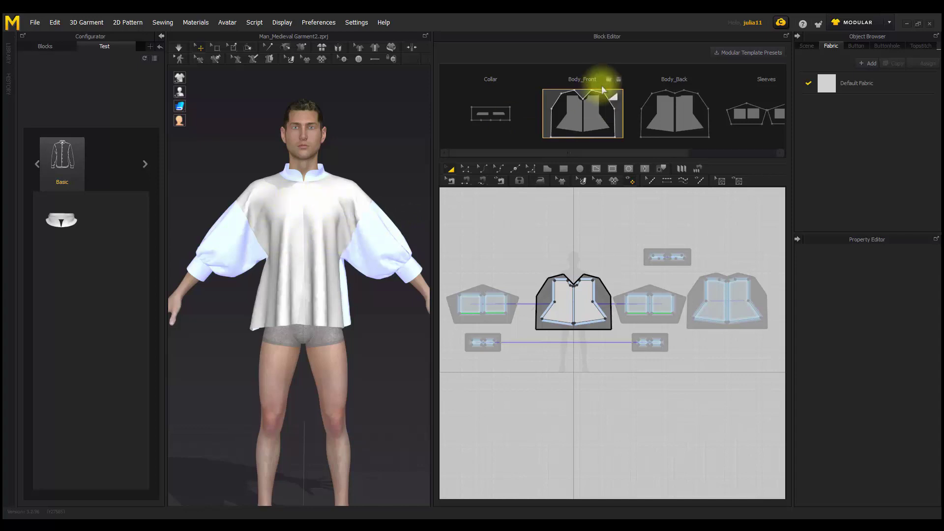
left_click(622, 84)
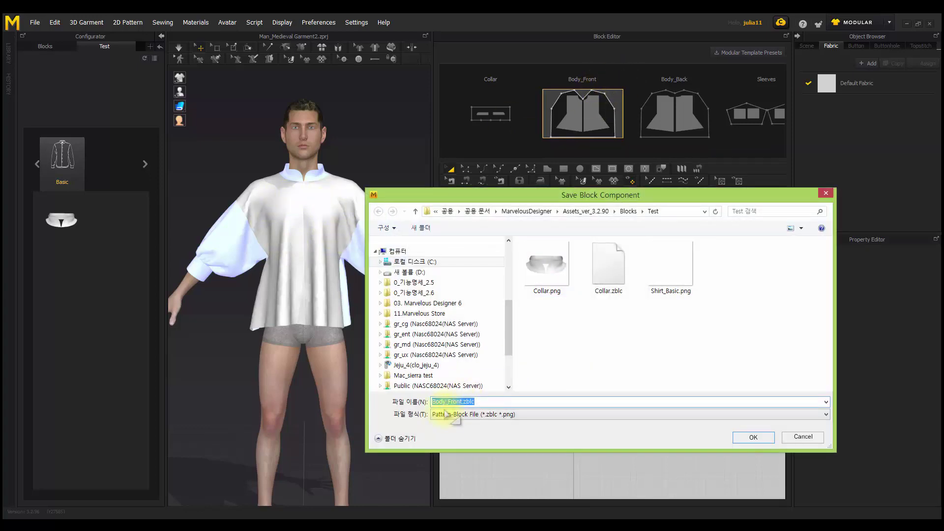
left_click(754, 438)
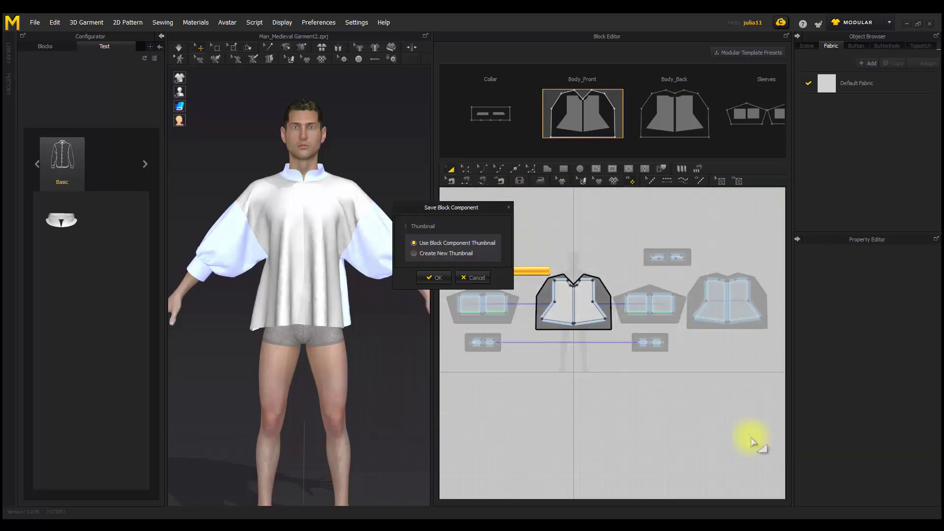
left_click(438, 278)
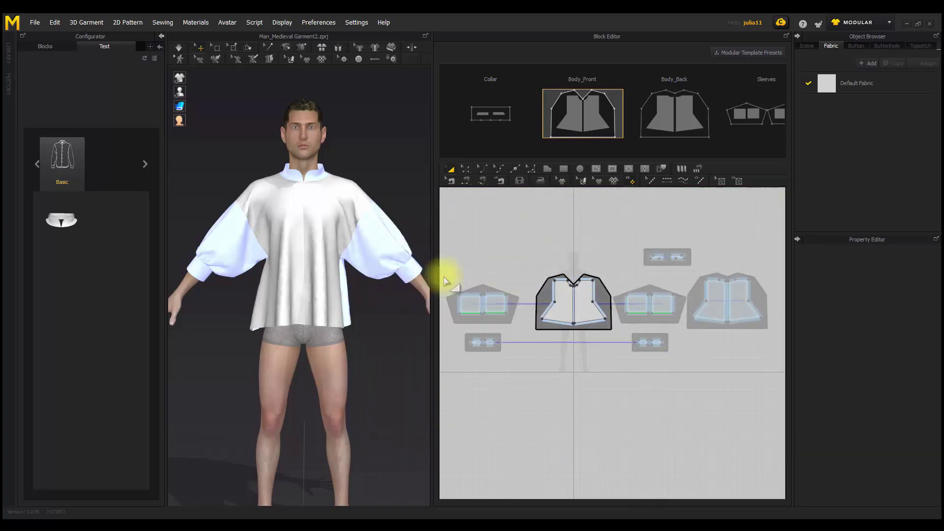
left_click(145, 59)
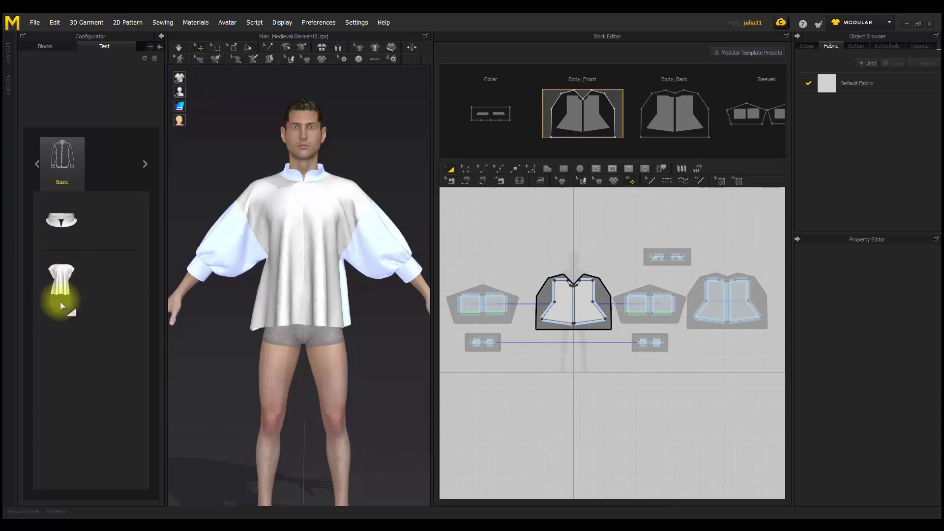
- Save the Body_Back block as Body_Back.zblc in the Test folder using the block component thumbnail, and refresh the Configurator
left_click(675, 120)
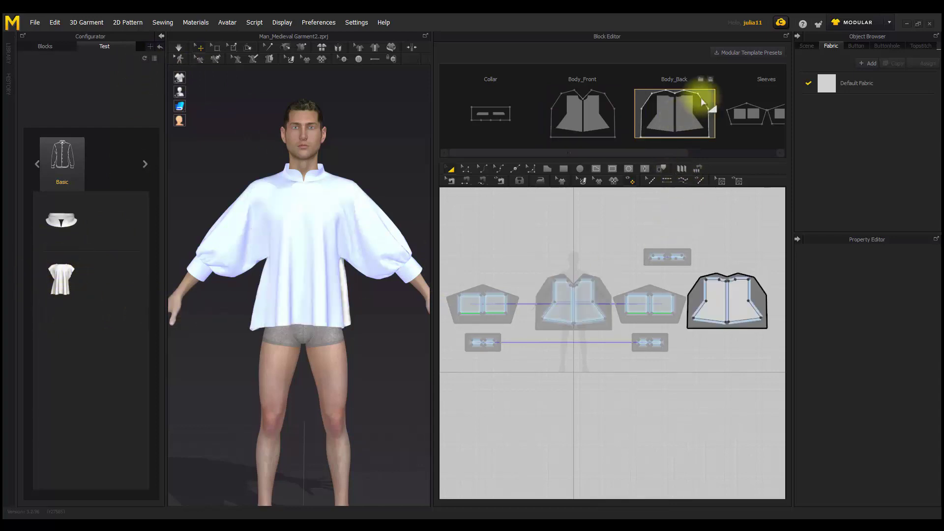
right_click_drag(344, 268, 146, 259)
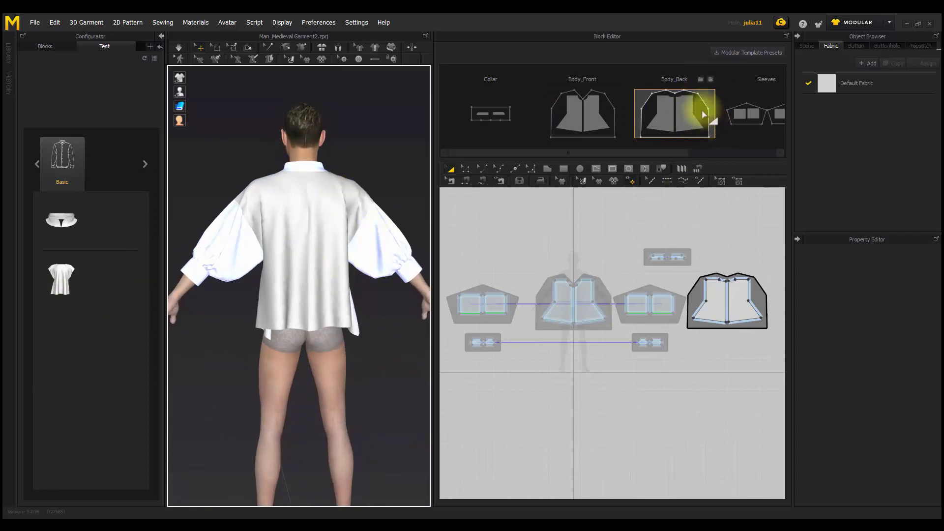
left_click(713, 81)
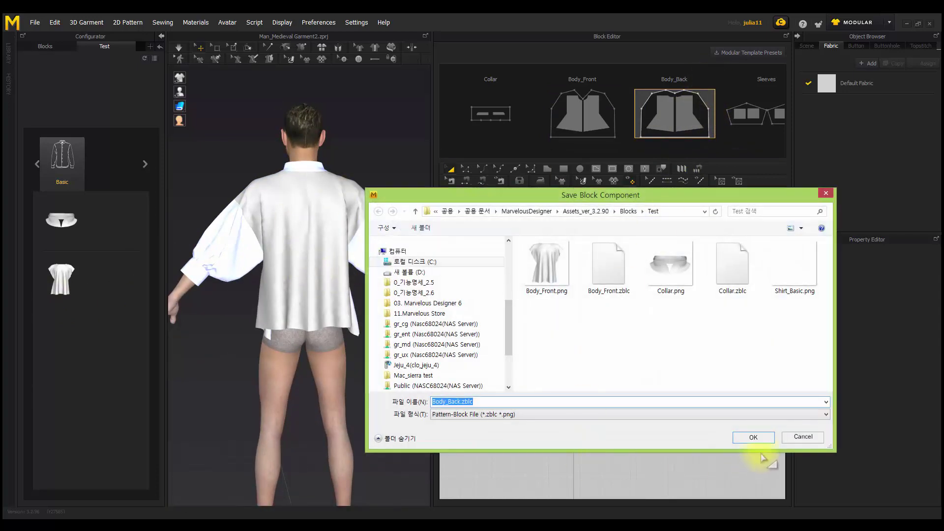
left_click(758, 440)
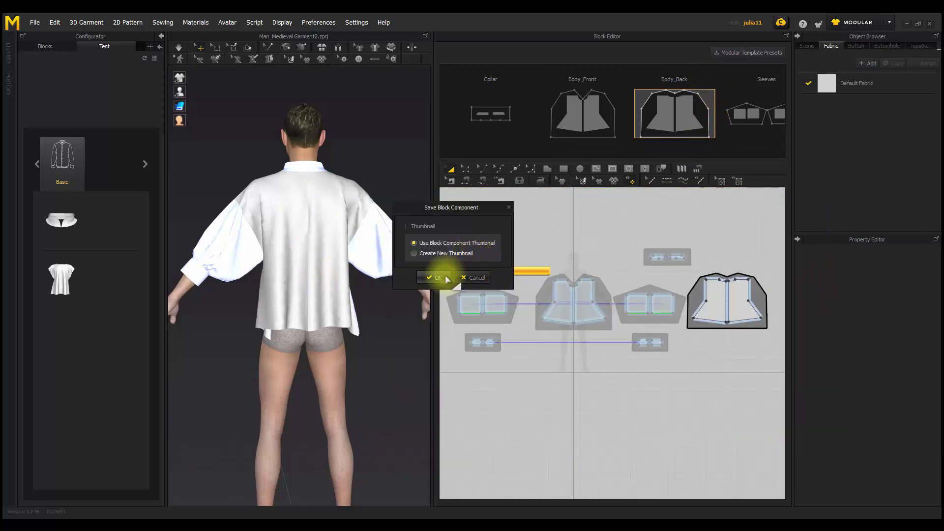
left_click(440, 279)
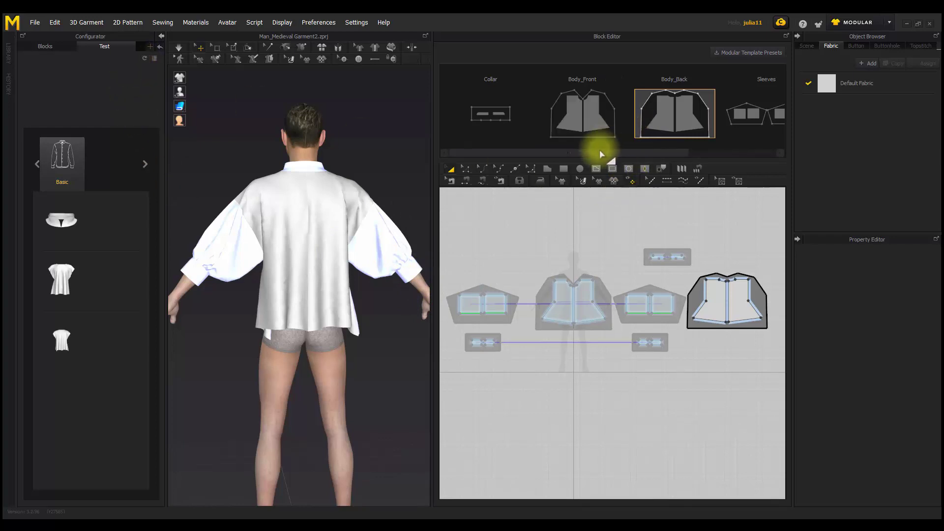
- Save the Sleeves block as Sleeves.zblc in the Test folder, using the block component thumbnail
left_click_drag(600, 151, 709, 161)
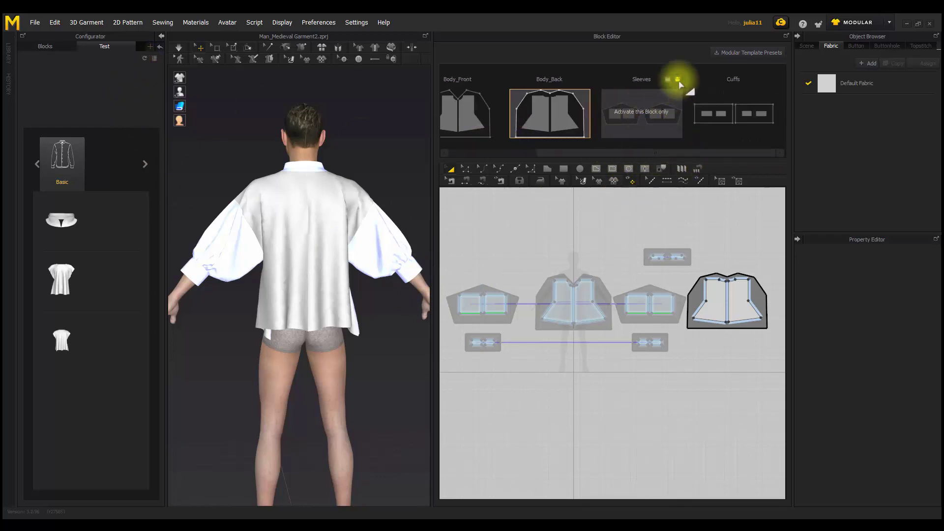
left_click(682, 80)
left_click(753, 437)
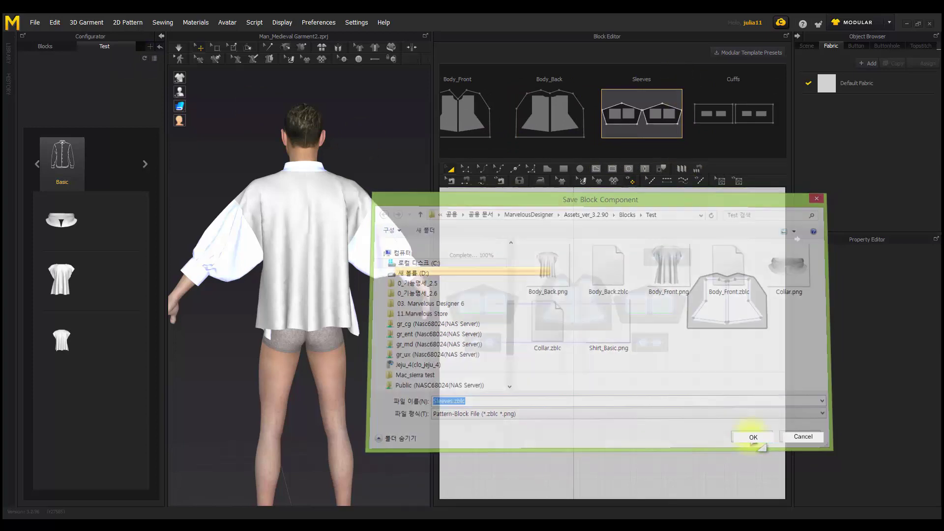
left_click(436, 279)
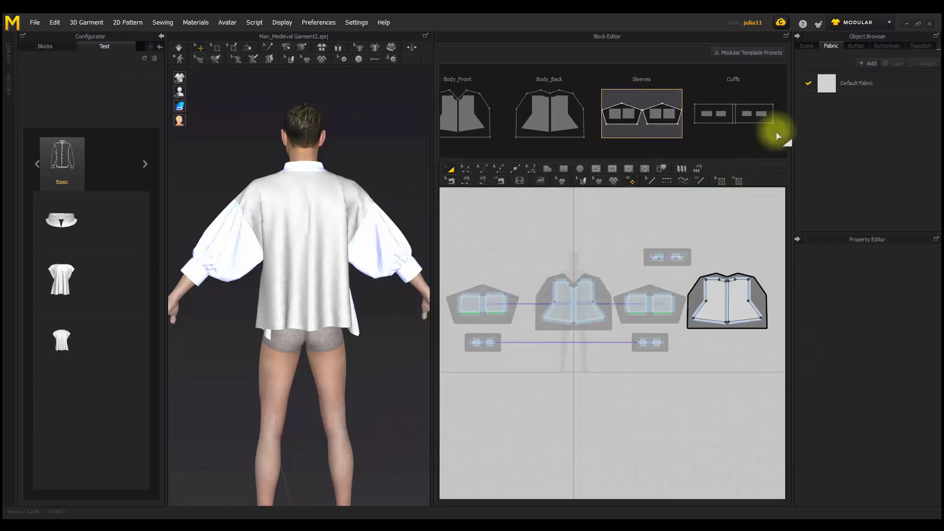
- Save the Cuffs block as Cuffs.zblc in the Test folder, using the block component thumbnail
left_click(771, 85)
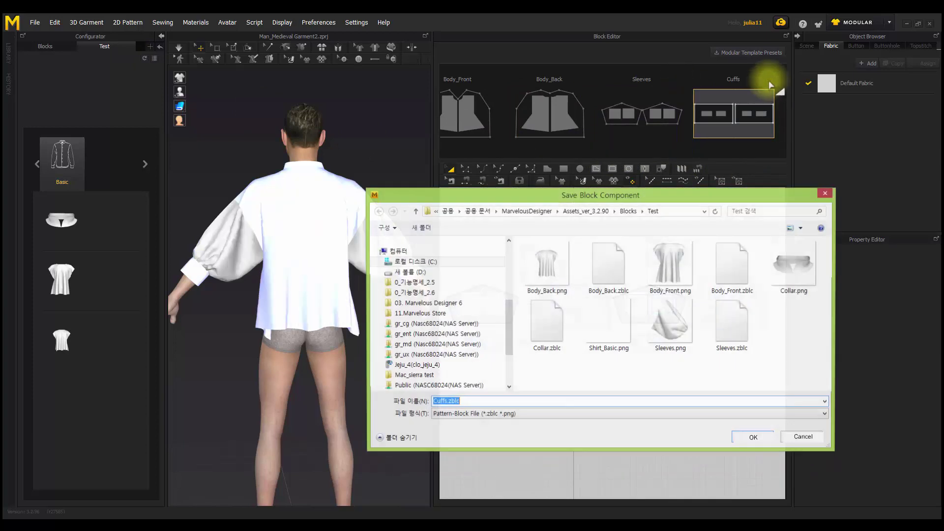
left_click(760, 441)
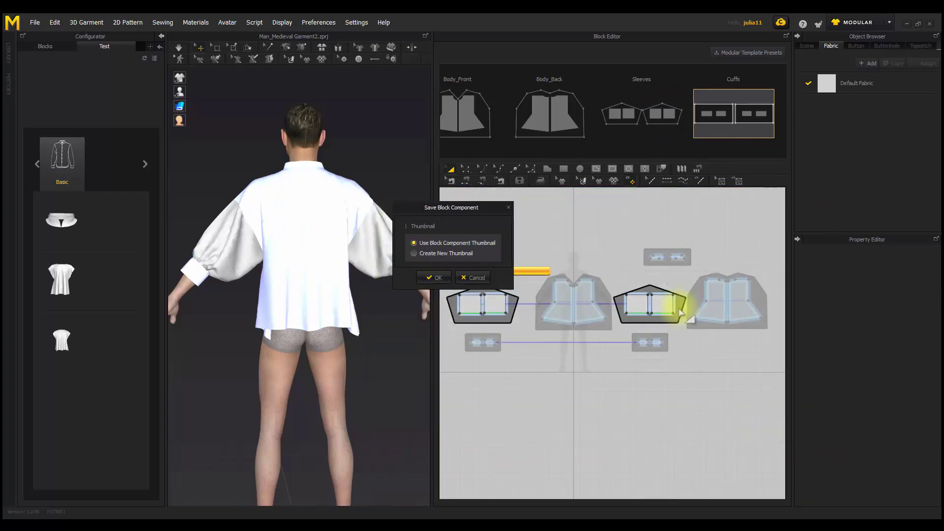
left_click(437, 278)
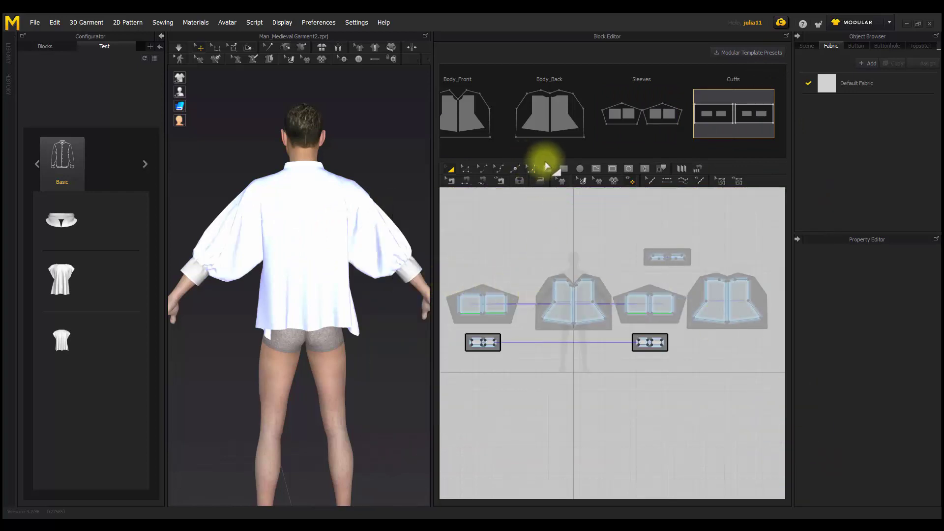
- Reactivate all blocks of the shirt and refresh the Configurator's Test folder
left_click_drag(570, 154, 626, 154)
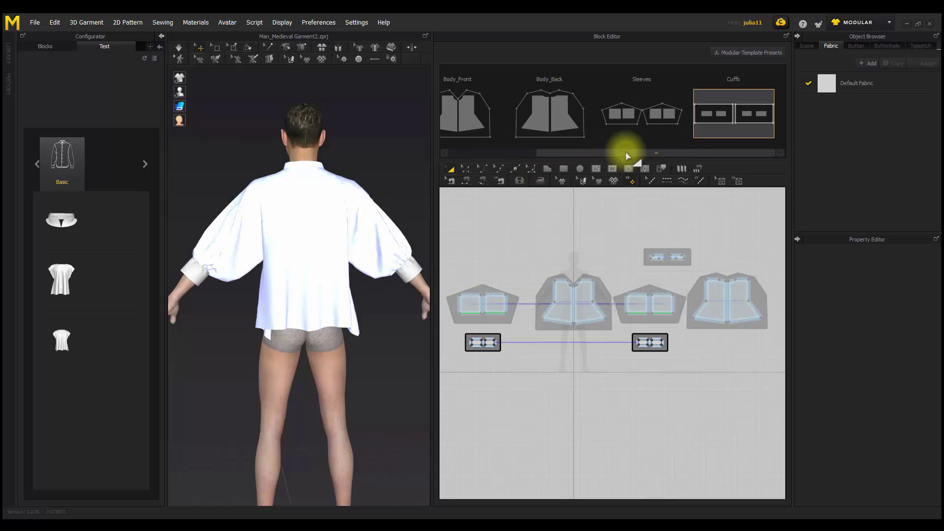
left_click(719, 116)
left_click_drag(563, 158, 460, 158)
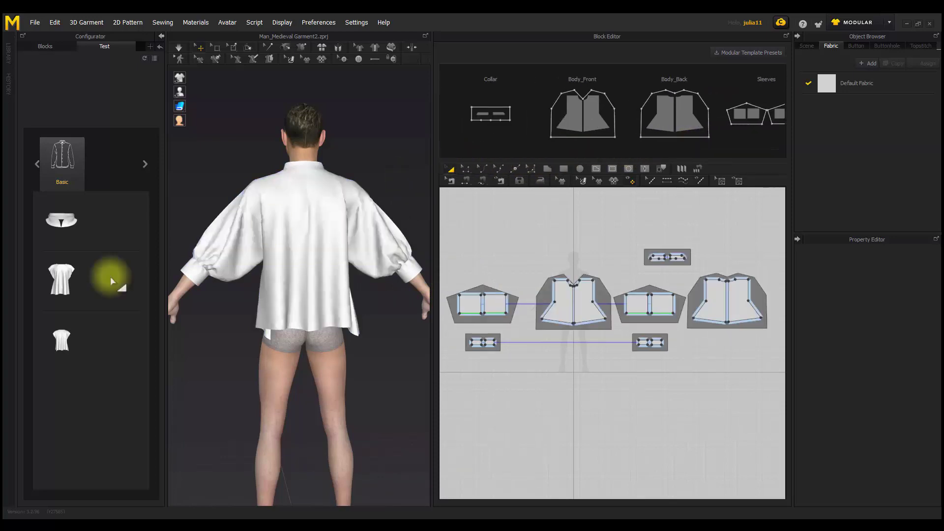
left_click(145, 58)
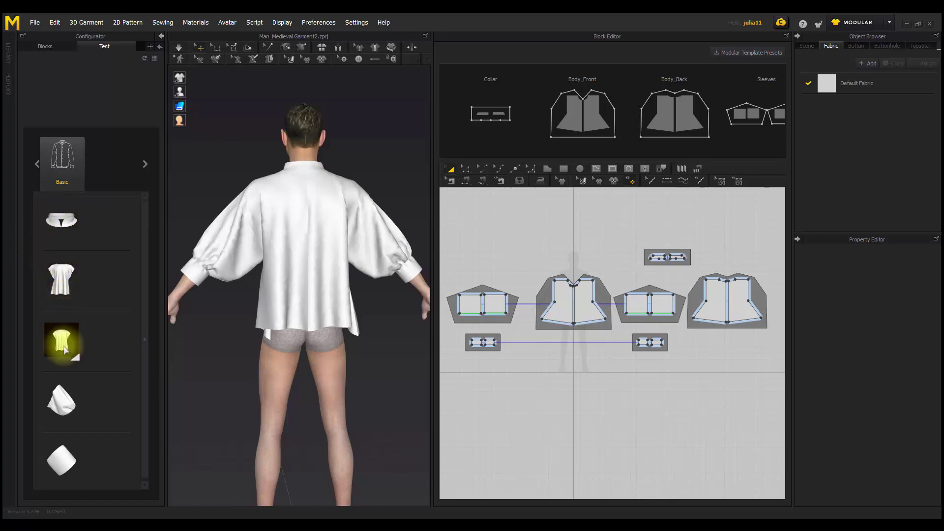
- Activate only the Sleeves block and examine the sleeve and cuff on the avatar's arm
right_click_drag(195, 327, 385, 330)
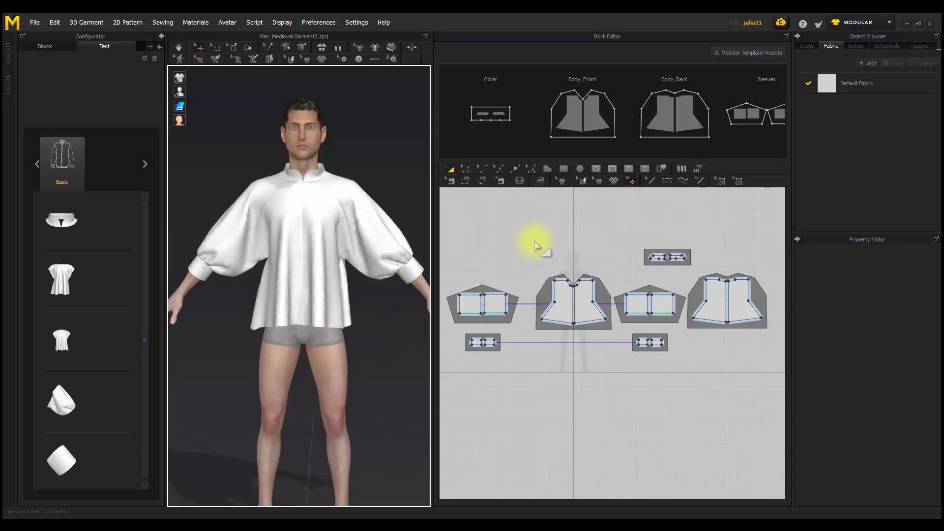
mouse_move(572, 137)
left_click_drag(565, 155, 673, 152)
left_click(661, 127)
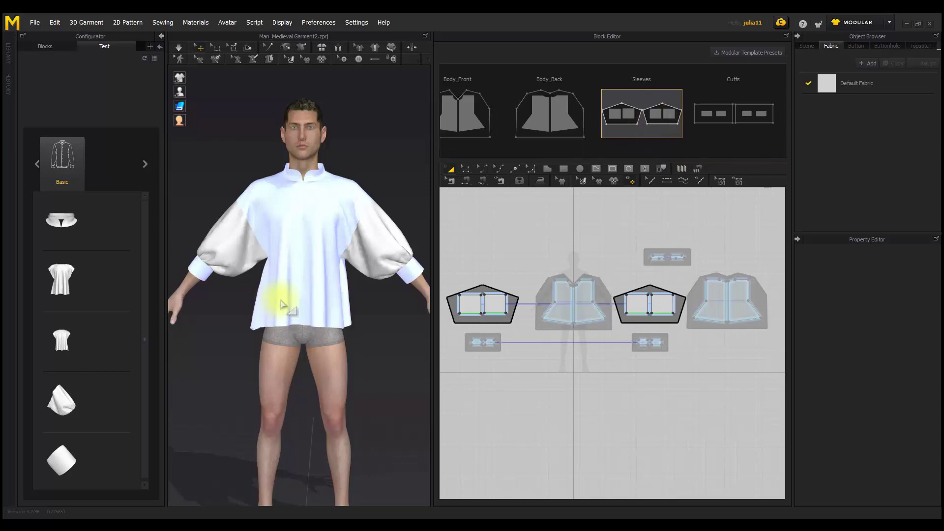
right_click_drag(274, 296, 328, 287)
scroll(331, 287, "up", 5)
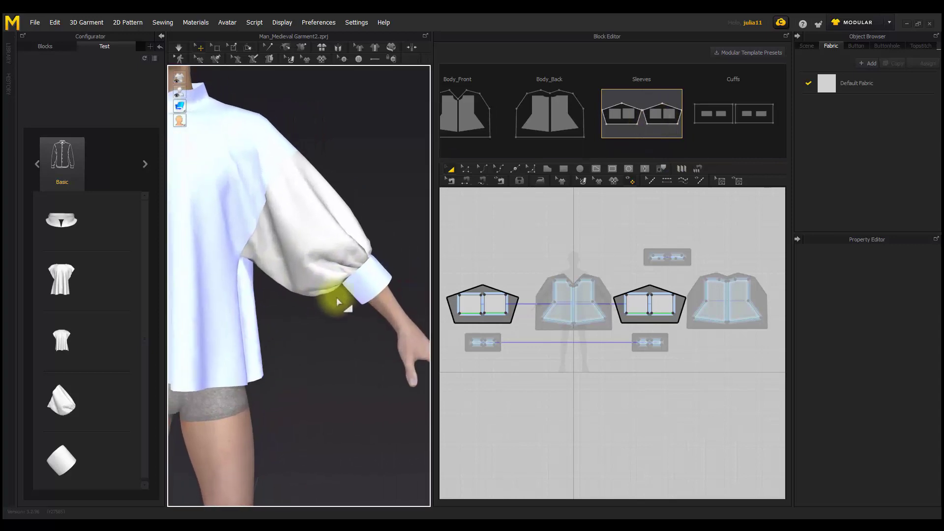
scroll(341, 303, "up", 2)
middle_click_drag(341, 303, 300, 337)
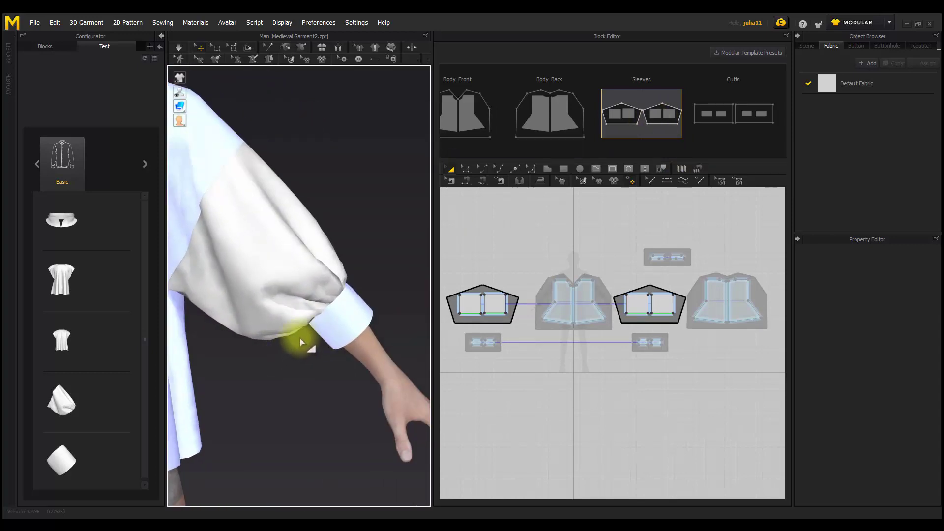
mouse_move(300, 337)
right_mouse_down()
mouse_move(313, 333)
mouse_move(296, 331)
right_mouse_up()
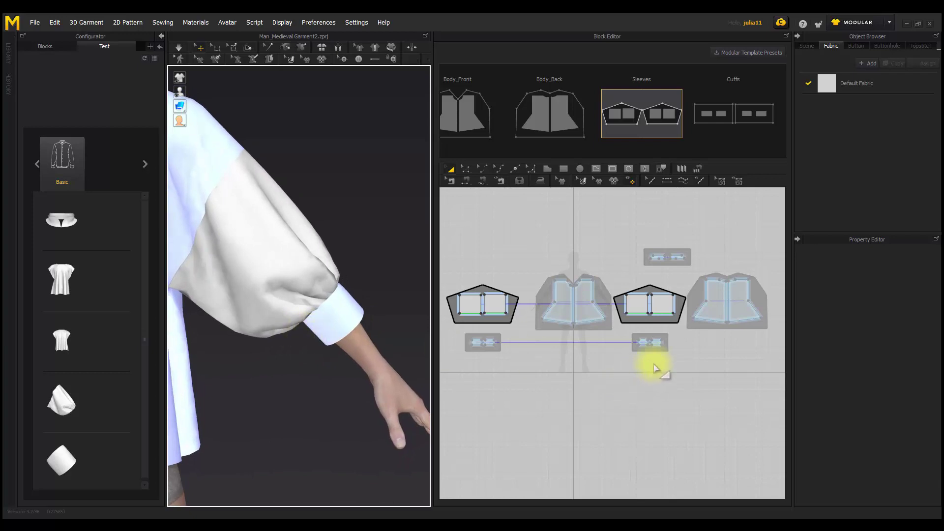
- Lengthen the sleeve patterns by moving their bottom edge straight down with the Edit Pattern tool
middle_click_drag(661, 351, 633, 421)
scroll(626, 377, "up", 5)
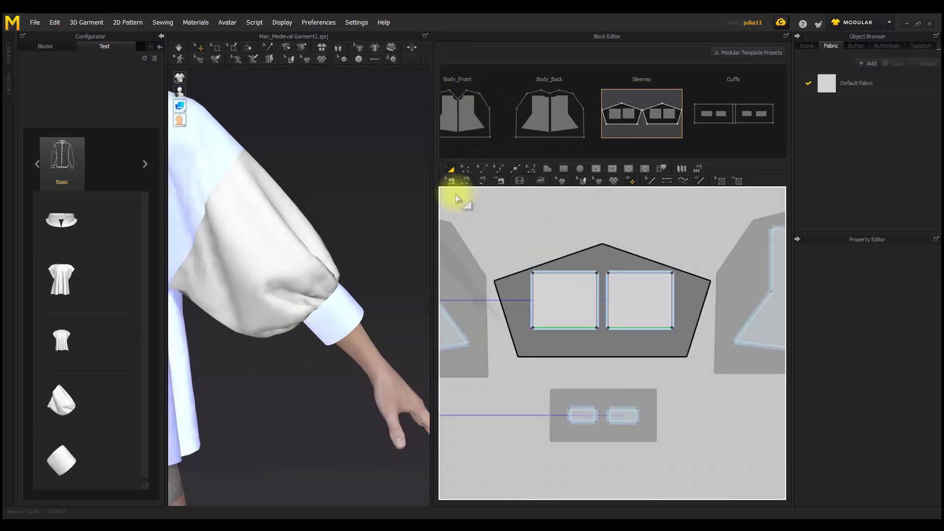
left_click(466, 170)
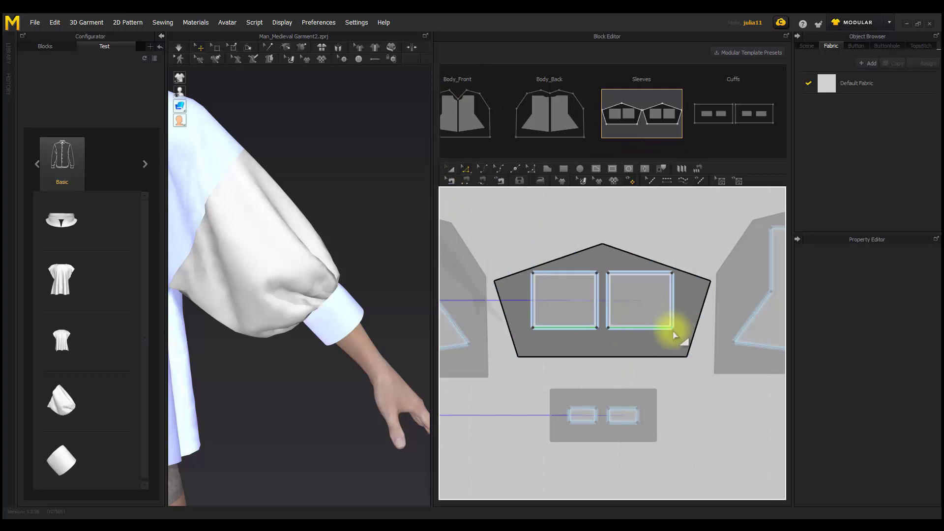
left_click(579, 328)
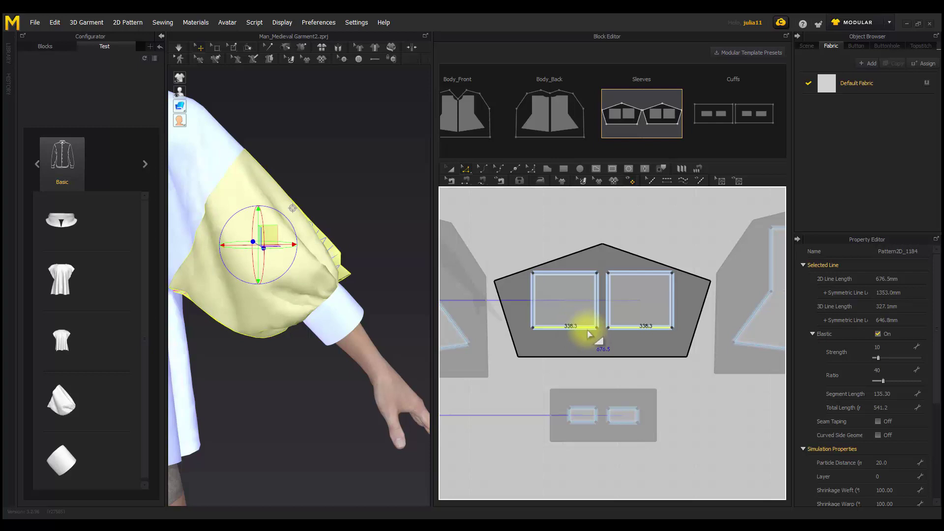
left_click_drag(589, 334, 590, 352)
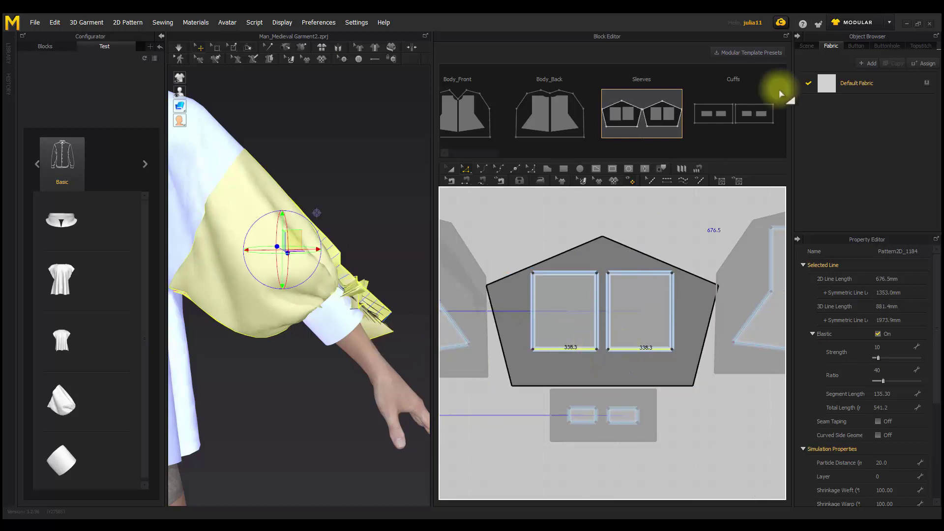
- Reactivate all blocks, deselect the patterns and simulate the shirt with the lengthened sleeves
left_click(646, 121)
scroll(294, 342, "down", 2)
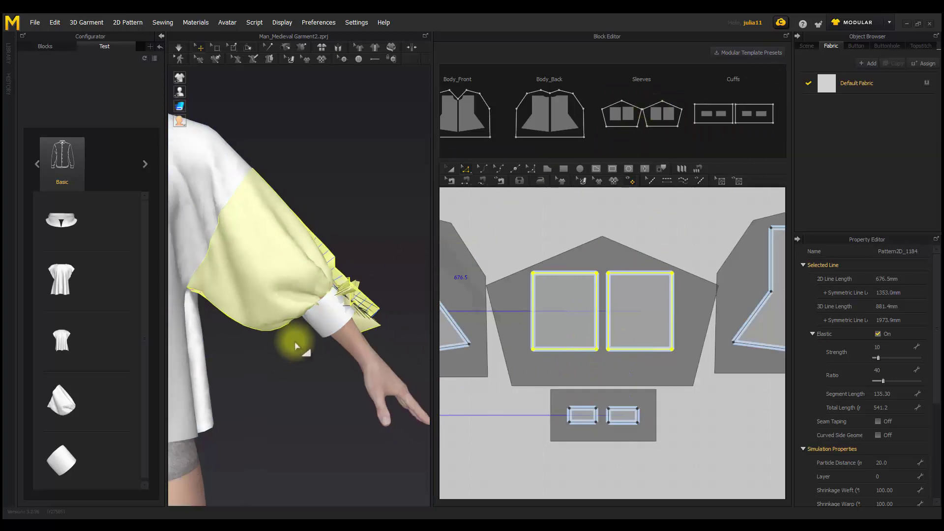
middle_click_drag(295, 342, 321, 345)
left_click(451, 169)
left_click(484, 203)
scroll(518, 249, "down", 5)
middle_click_drag(517, 250, 657, 304)
scroll(287, 320, "down", 3)
middle_click_drag(288, 319, 379, 308)
right_click_drag(364, 303, 306, 285)
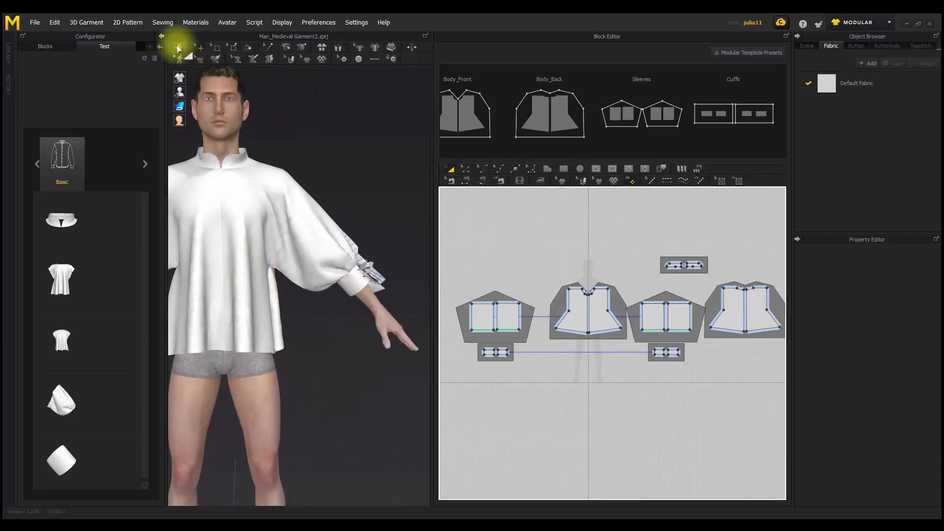
left_click(177, 48)
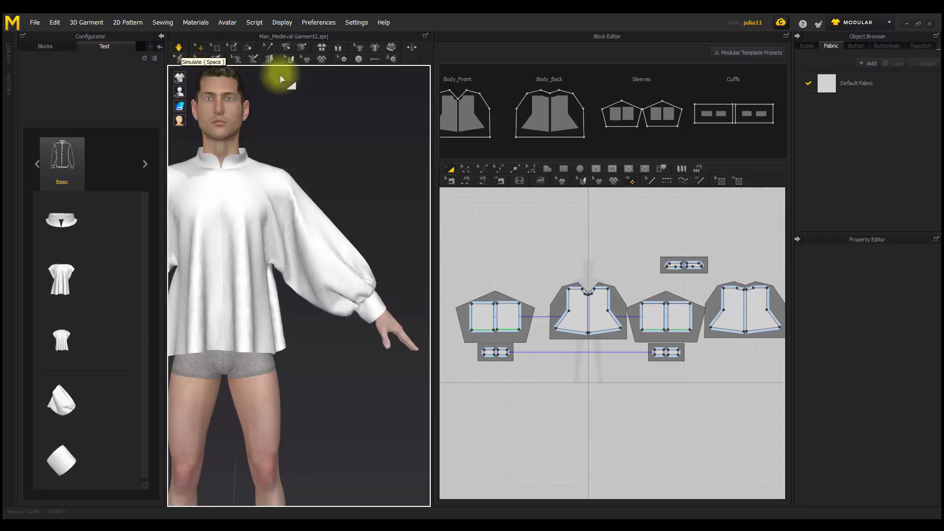
mouse_move(385, 225)
right_mouse_down()
mouse_move(267, 236)
mouse_move(378, 223)
right_mouse_up()
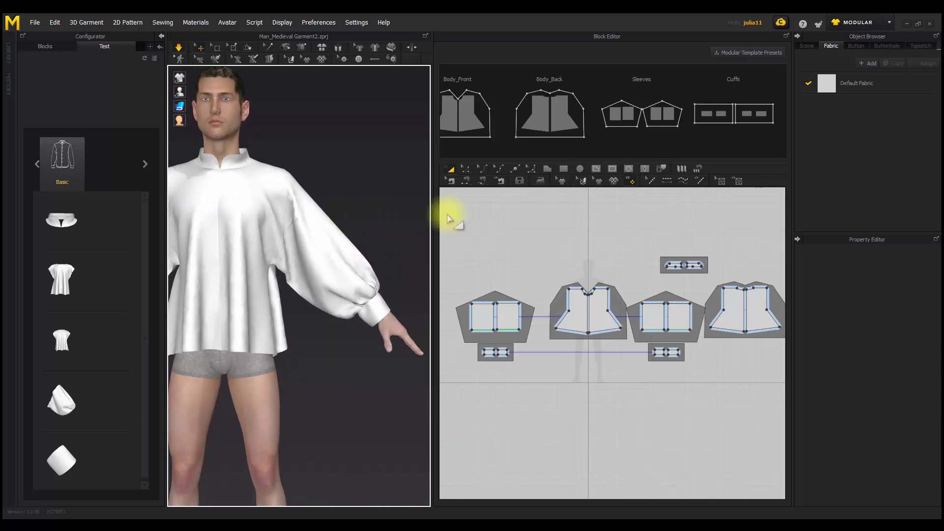
- Save the lengthened Sleeves block under the name Sleeves_long in the Test folder with the block component thumbnail, and refresh the Configurator
left_click(663, 121)
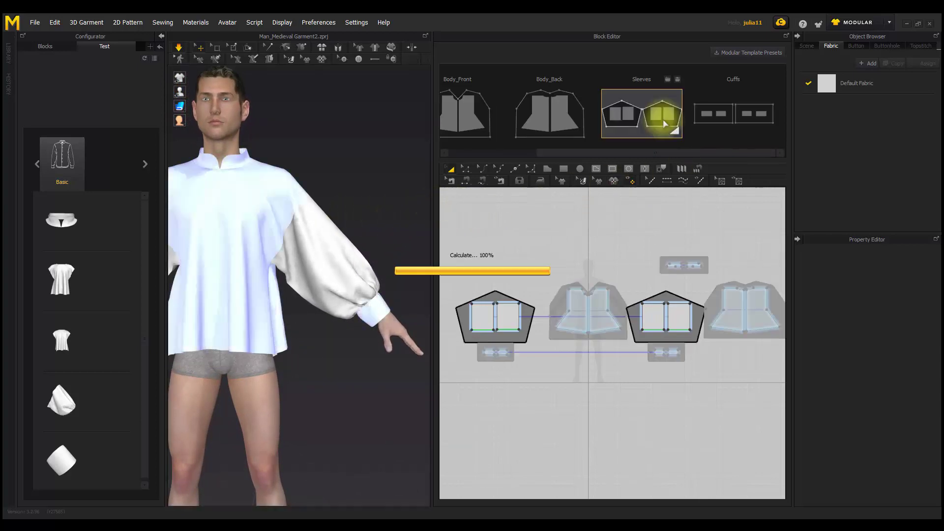
left_click(678, 81)
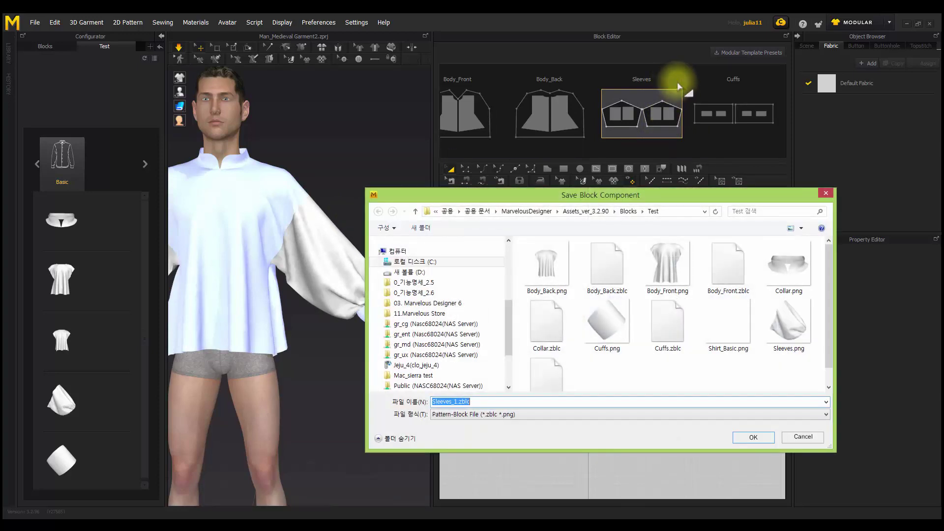
left_click(762, 337)
left_click(452, 402)
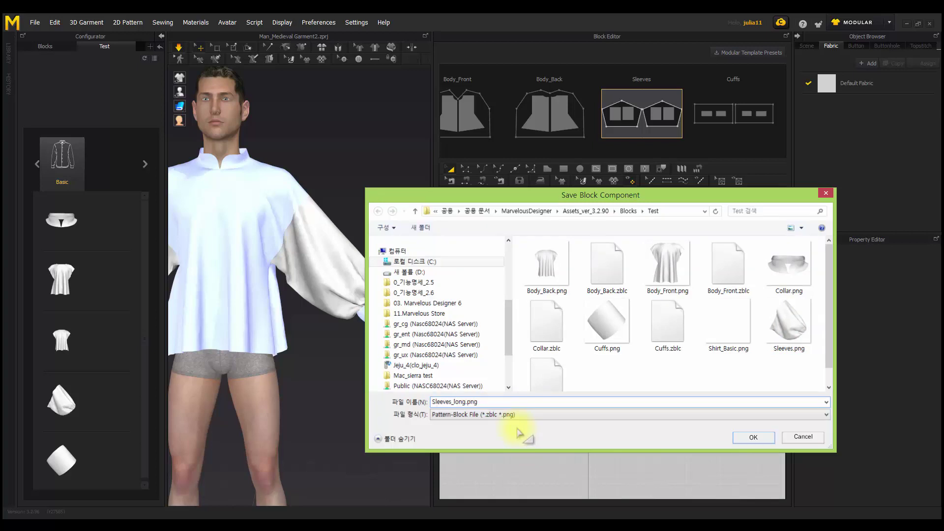
key("Return")
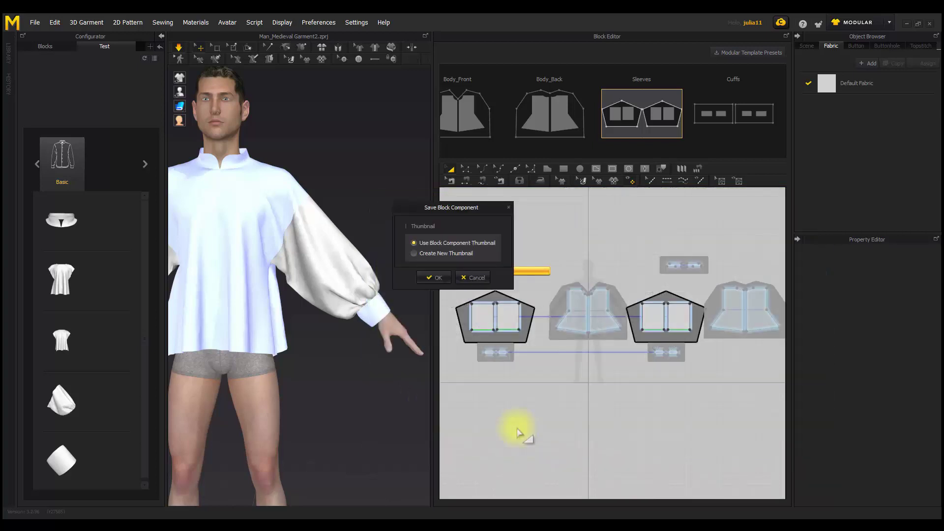
left_click(436, 277)
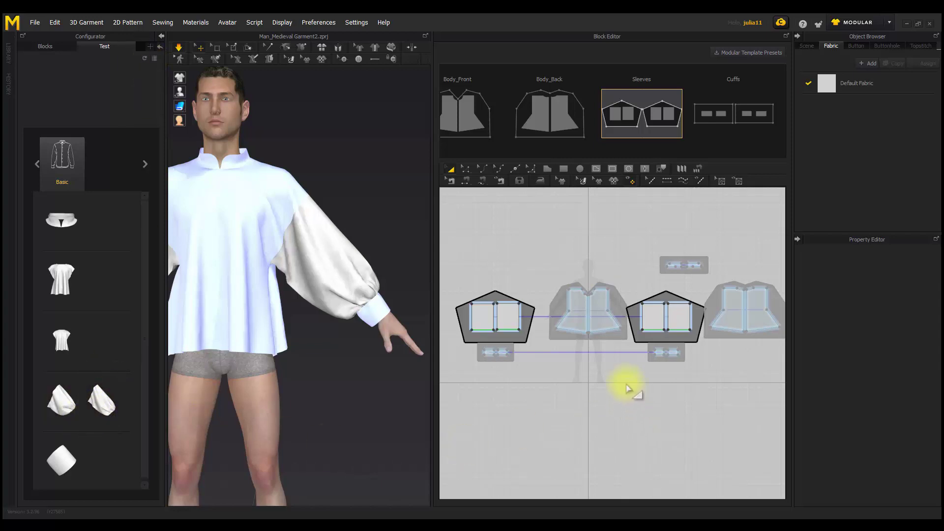
- Lengthen the front and back body patterns by moving their hem edges straight down with the Edit Pattern tool
left_click(476, 116)
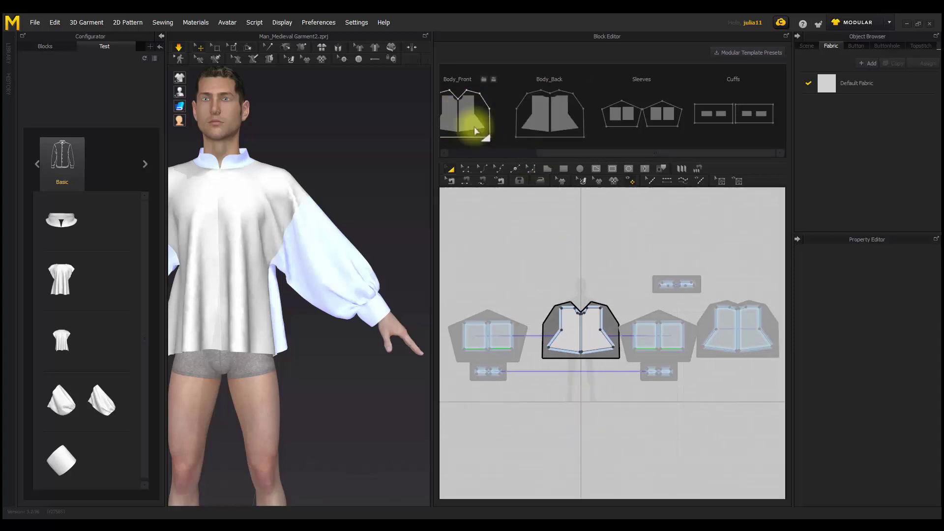
left_click(466, 169)
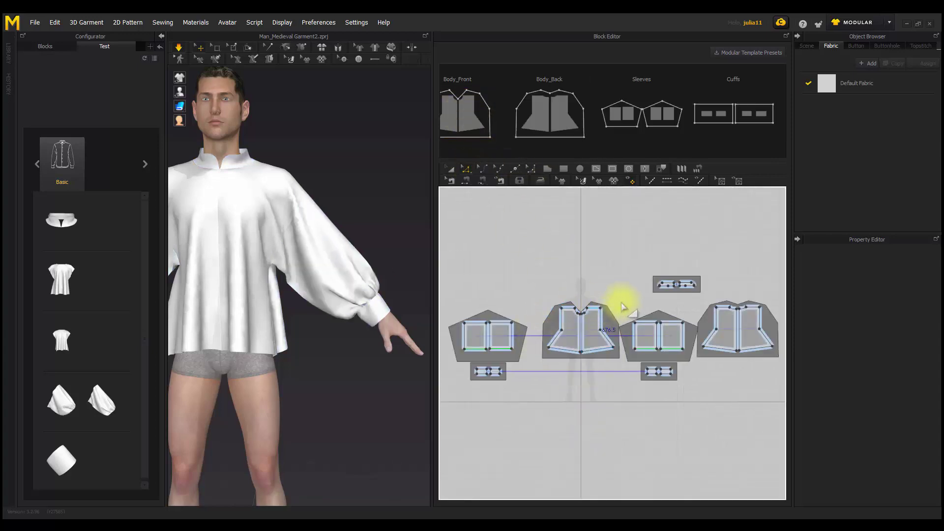
left_click(525, 298)
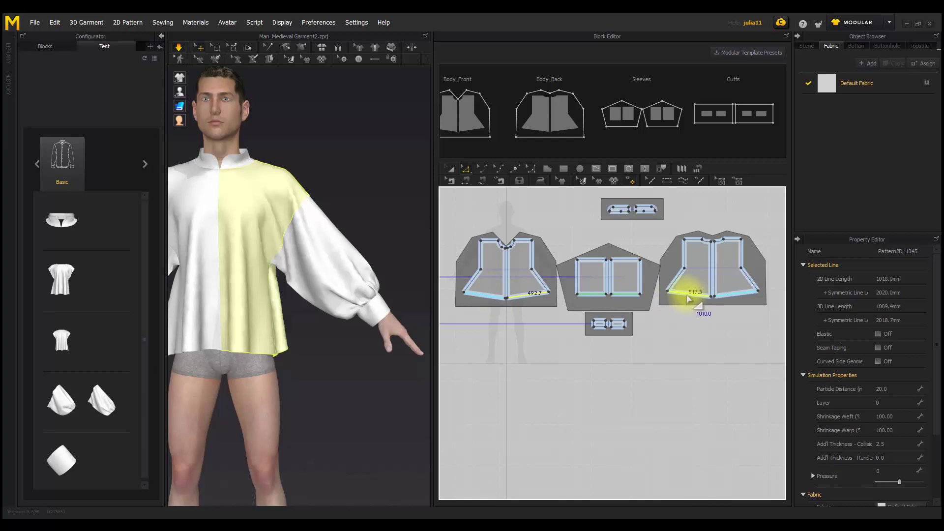
left_click_drag(689, 299, 689, 318)
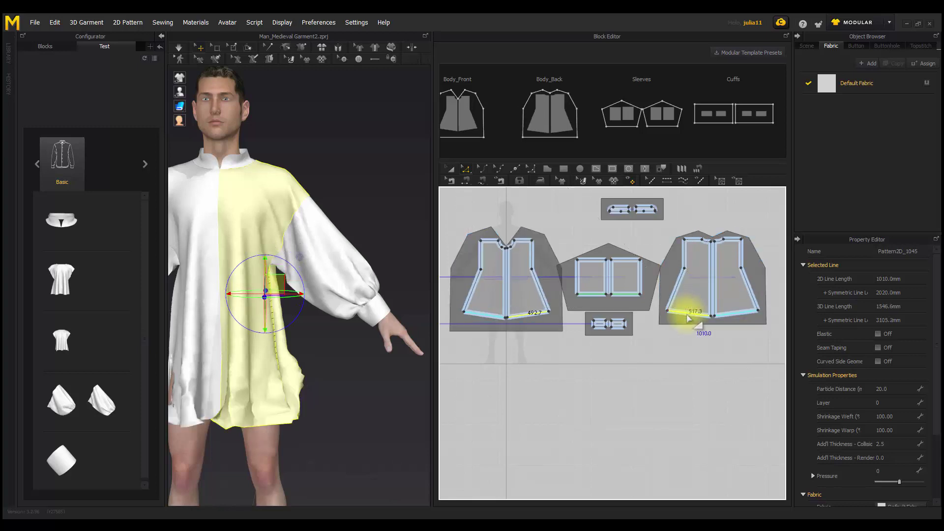
- Simulate the lengthened body, tug the front hem to settle the fabric, and deselect the pattern
left_click(181, 52)
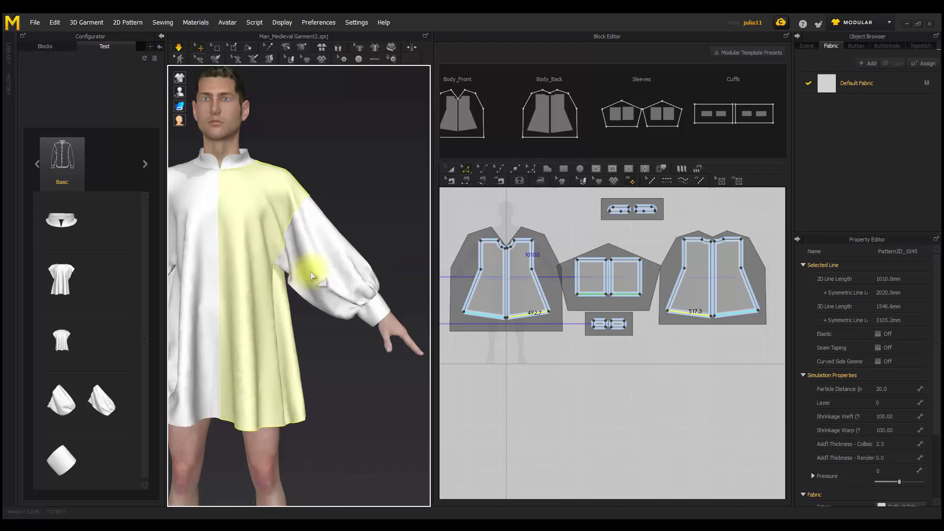
middle_click_drag(311, 276, 357, 259)
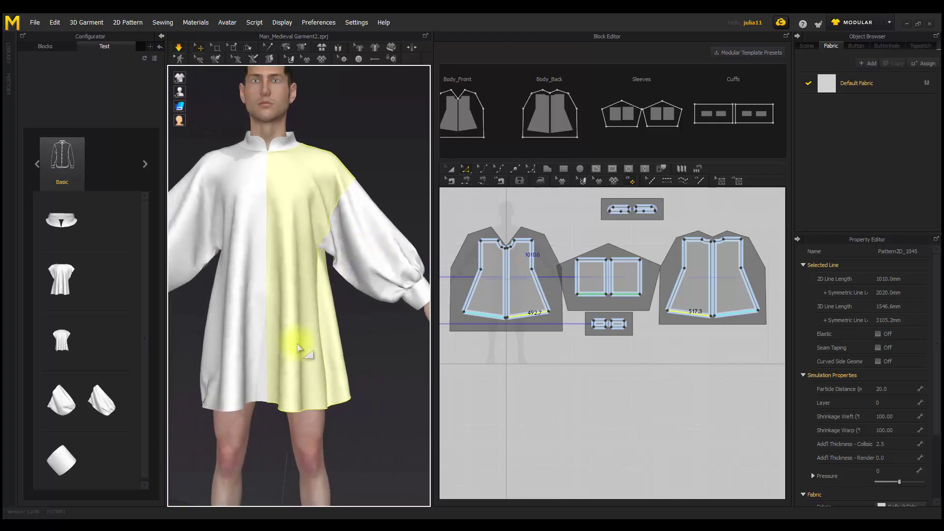
left_click(207, 412)
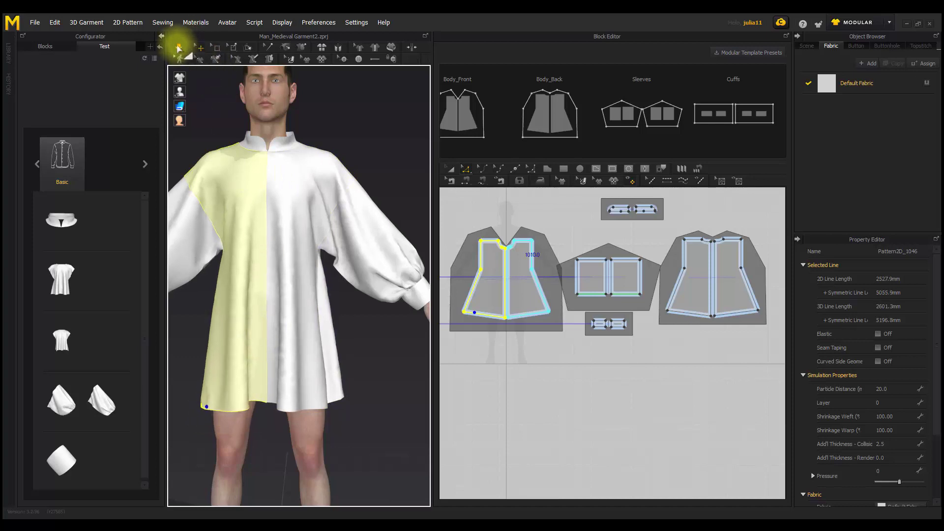
left_click(346, 122)
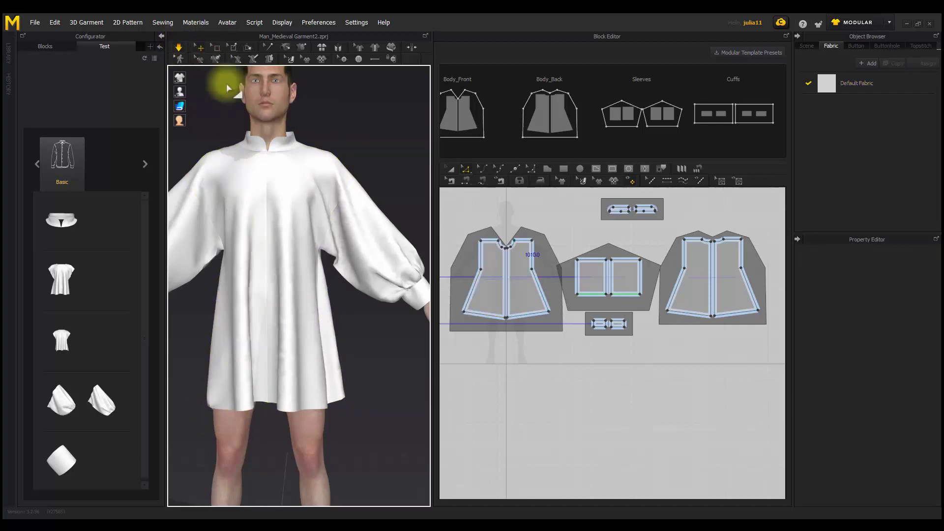
- Pull the back pattern's hem into shape at the side seam, stop the simulation and deselect the pattern
left_click(179, 50)
right_click_drag(278, 276, 273, 415)
mouse_move(264, 397)
left_mouse_down()
mouse_move(299, 415)
mouse_move(245, 412)
mouse_move(274, 398)
mouse_move(273, 410)
left_mouse_up()
left_click(249, 404)
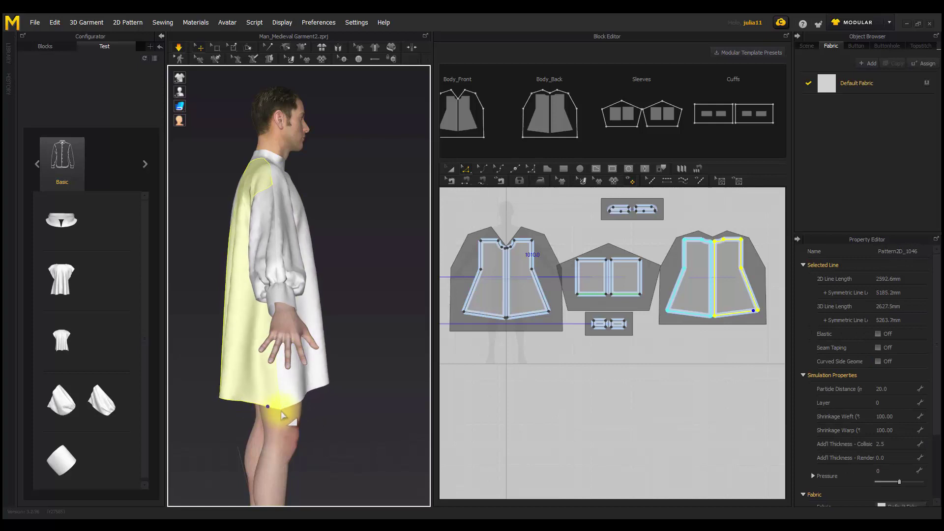
left_click(180, 48)
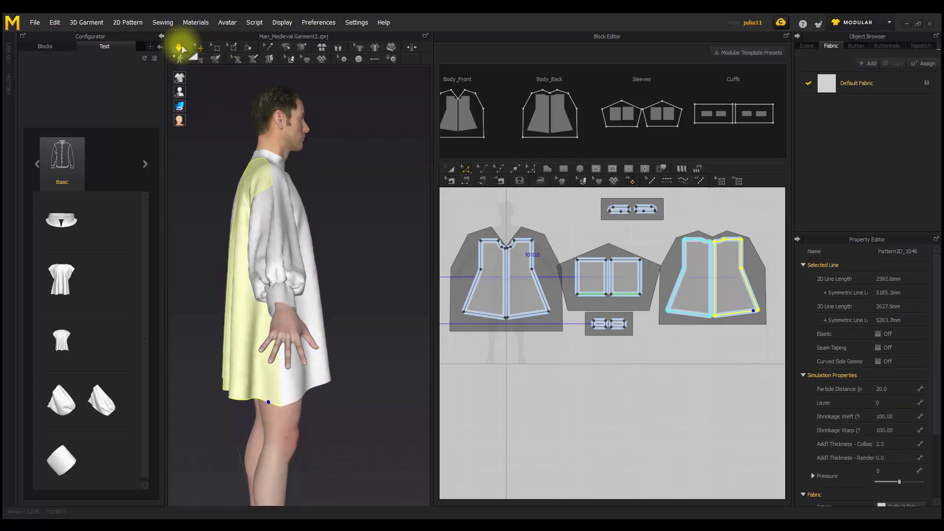
left_click(363, 319)
mouse_move(363, 315)
right_mouse_down()
mouse_move(273, 317)
mouse_move(353, 311)
mouse_move(345, 309)
right_mouse_up()
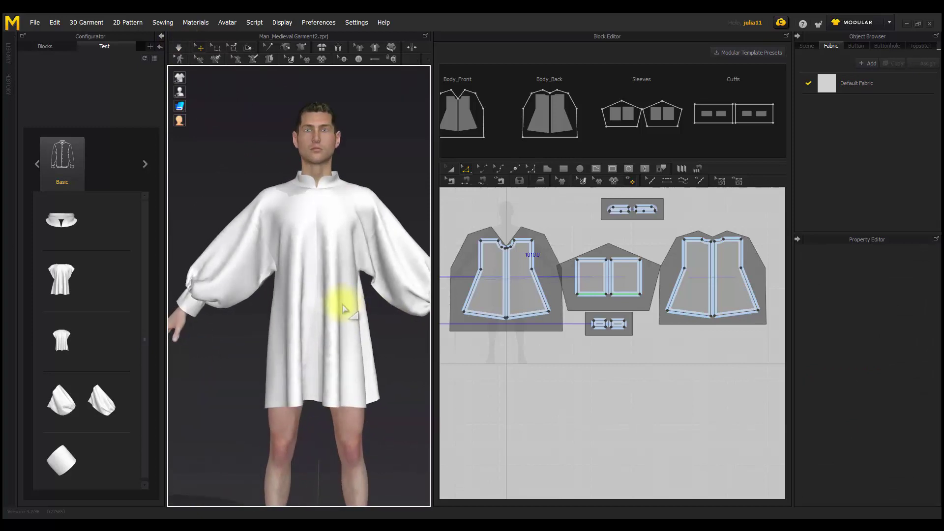
middle_click_drag(345, 308, 327, 291)
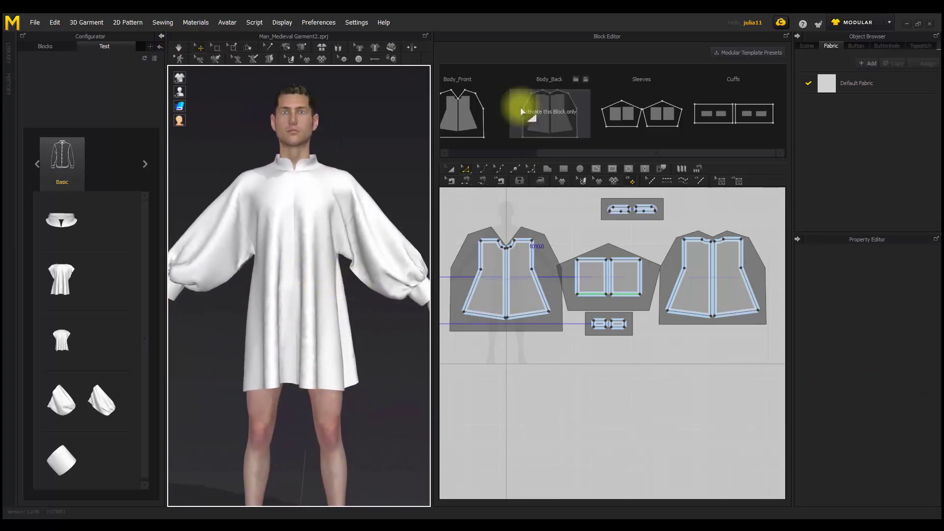
- Activate only the Body_Front block and save it as Body_Front_1 in the Test folder with the block component thumbnail
left_click(494, 80)
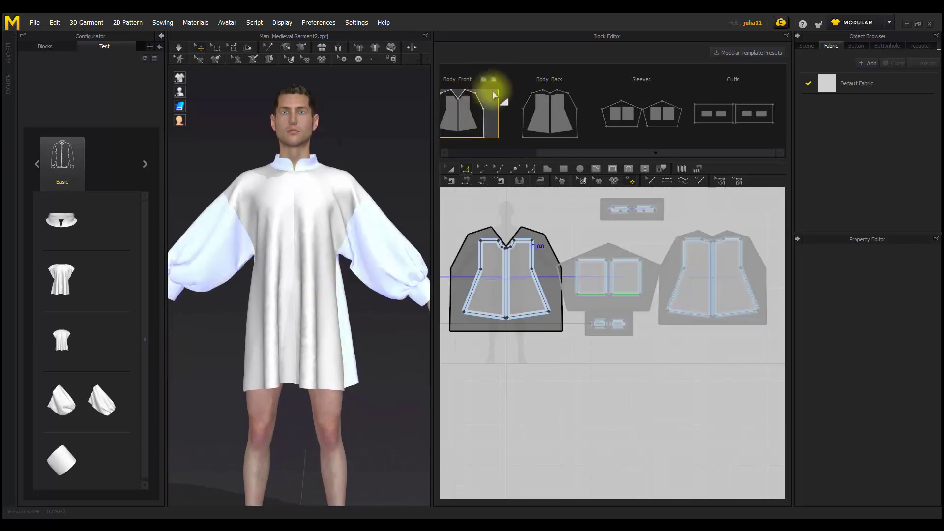
left_click(494, 79)
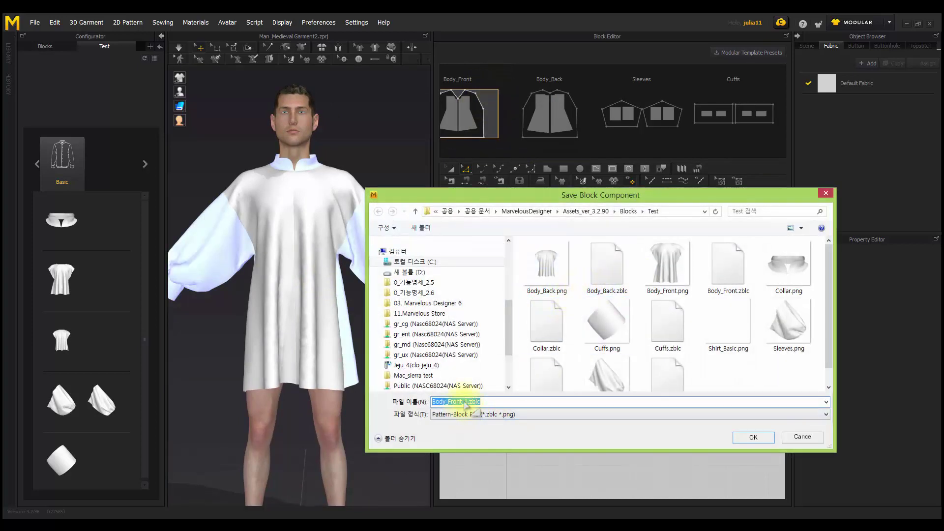
left_click(753, 438)
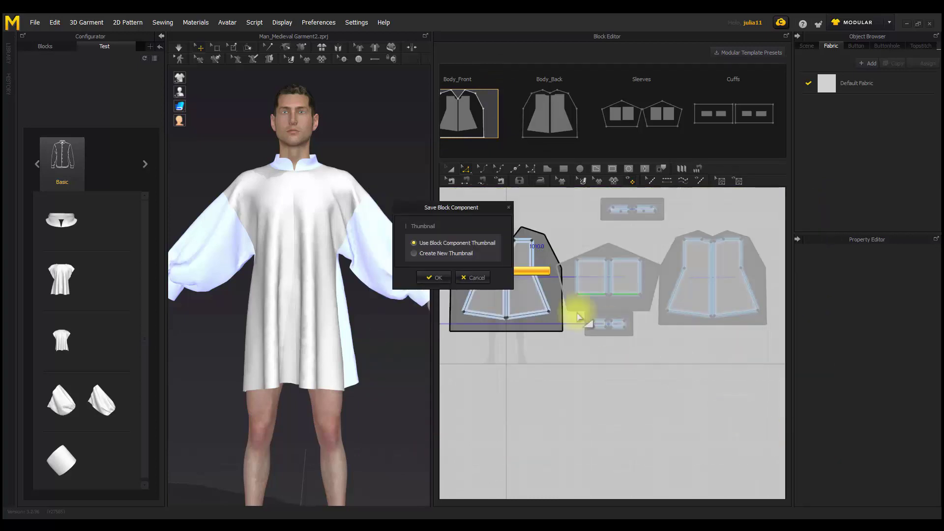
left_click(436, 278)
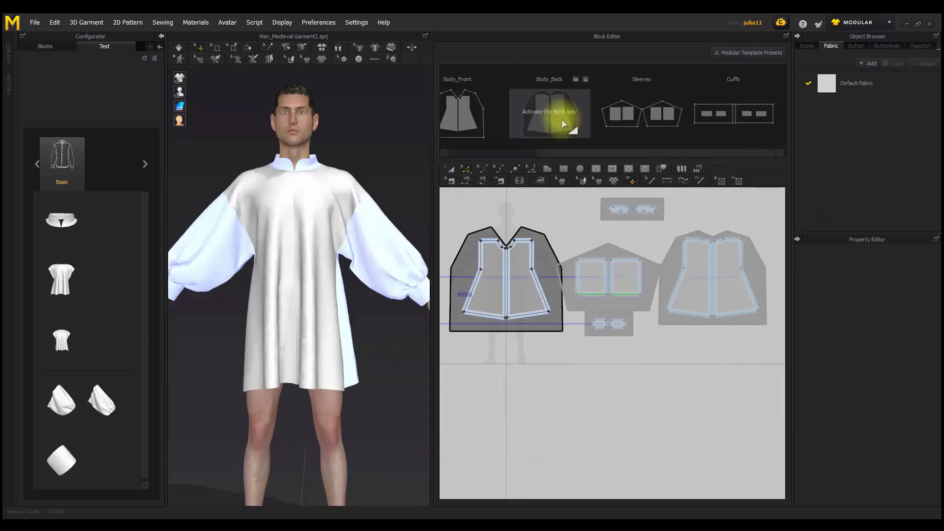
- Activate only the Body_Back block, show the avatar's back, and save the block as Body_Back_1 with the block component thumbnail
left_click(564, 124)
right_click_drag(412, 220, 177, 242)
left_click(586, 79)
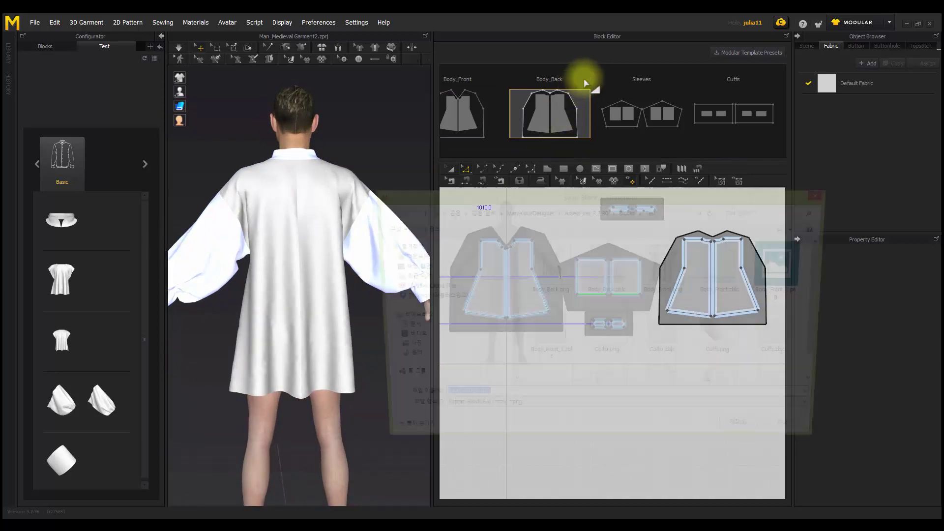
left_click(767, 440)
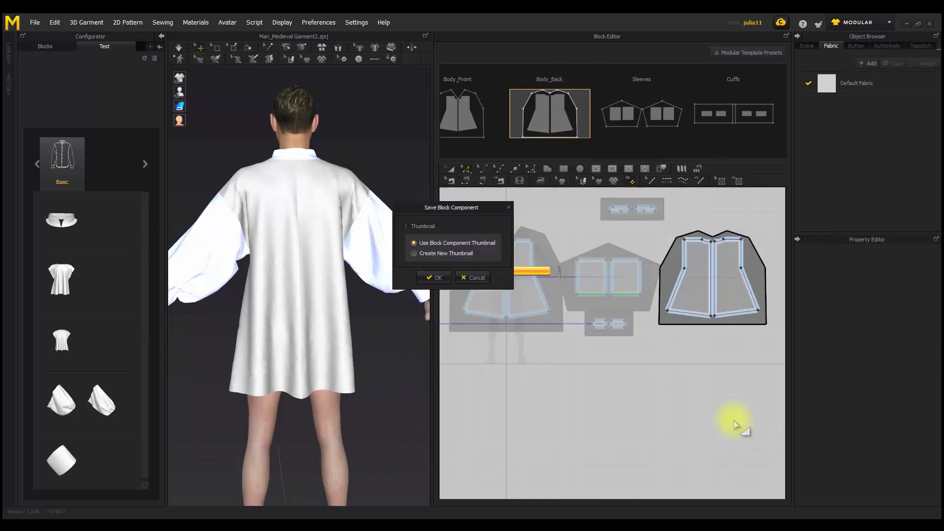
left_click(433, 278)
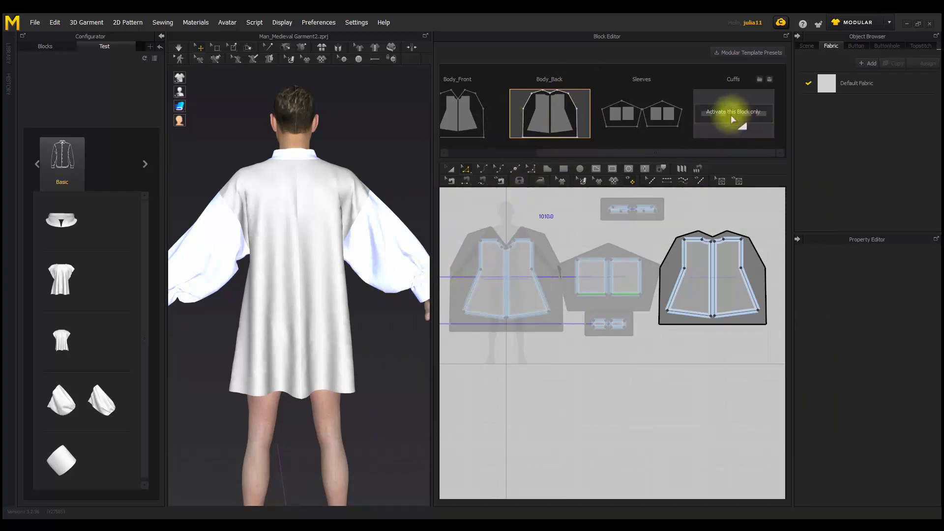
- Activate only the Cuffs block and widen both of its cuff patterns by moving their outer side edges outward
left_click(733, 120)
right_click_drag(242, 396, 380, 326)
middle_click_drag(377, 322, 231, 323)
scroll(295, 304, "up", 3)
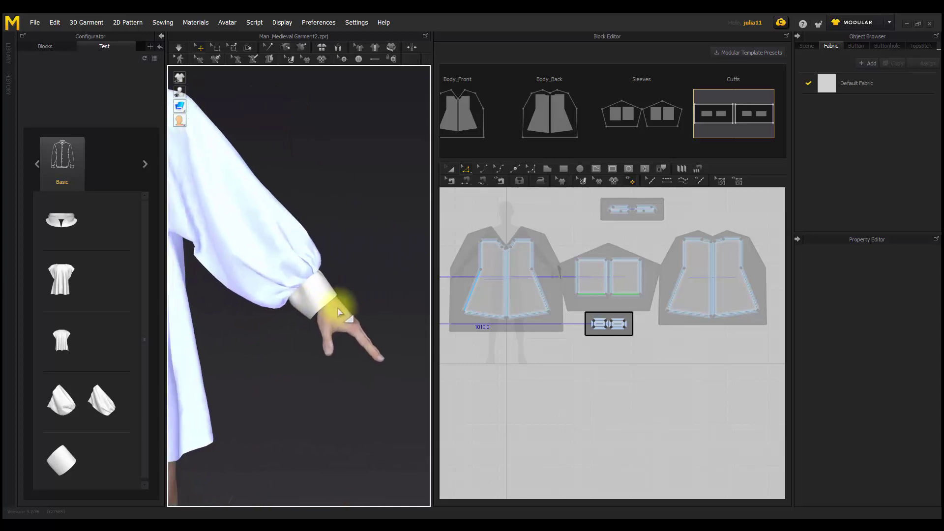
scroll(339, 312, "up", 4)
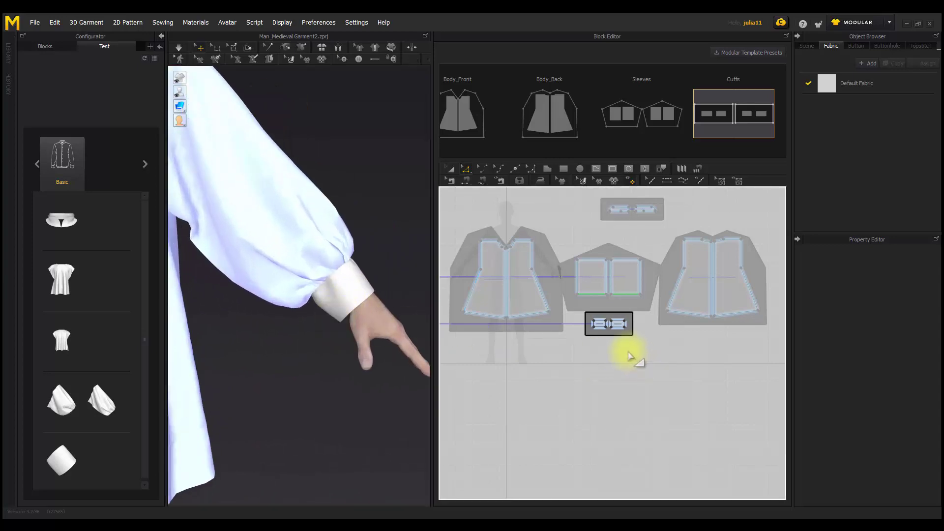
scroll(632, 356, "up", 5)
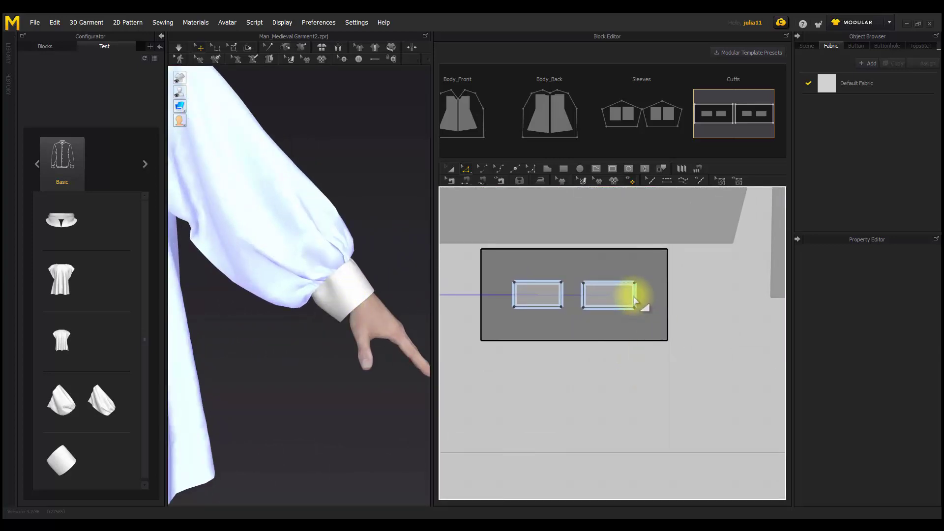
left_click(635, 298)
left_click_drag(637, 300, 683, 300)
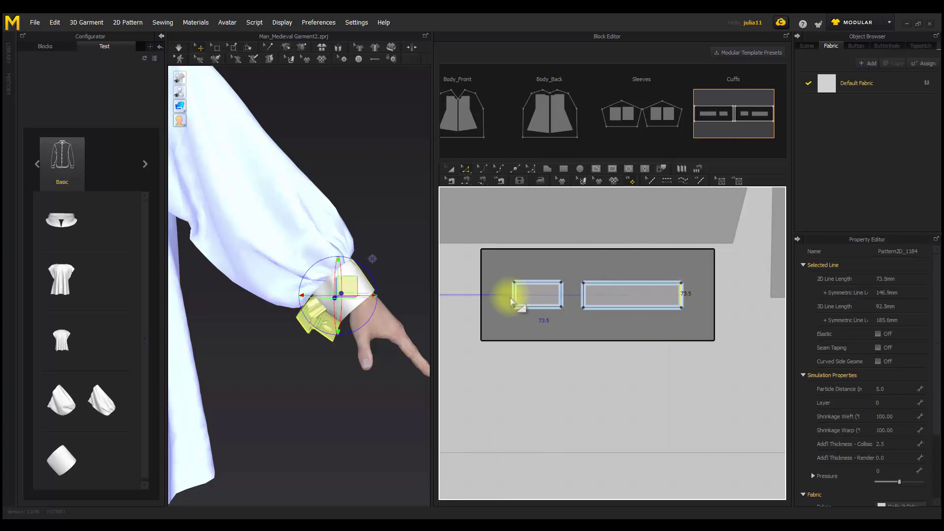
left_click_drag(515, 294, 463, 295)
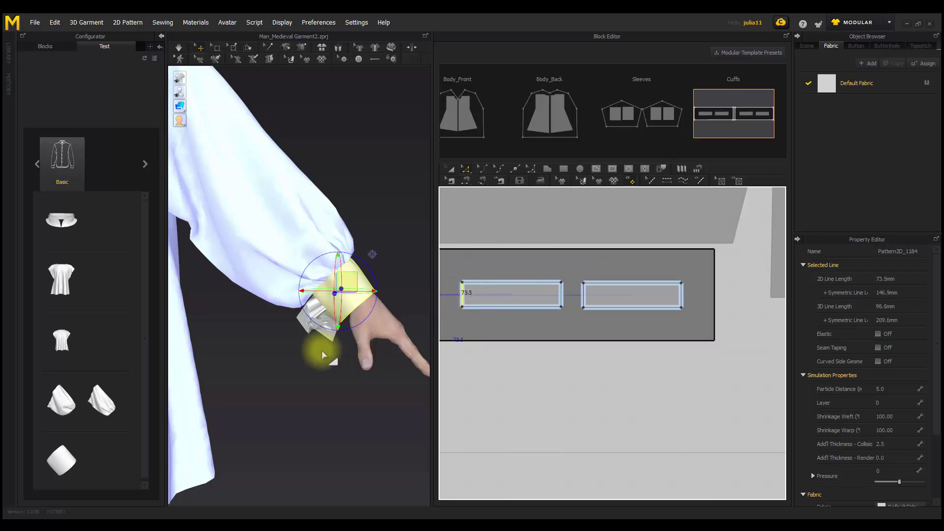
- Simulate the widened cuffs and pull the cloth at the first wrist into an even ruffle
key("space")
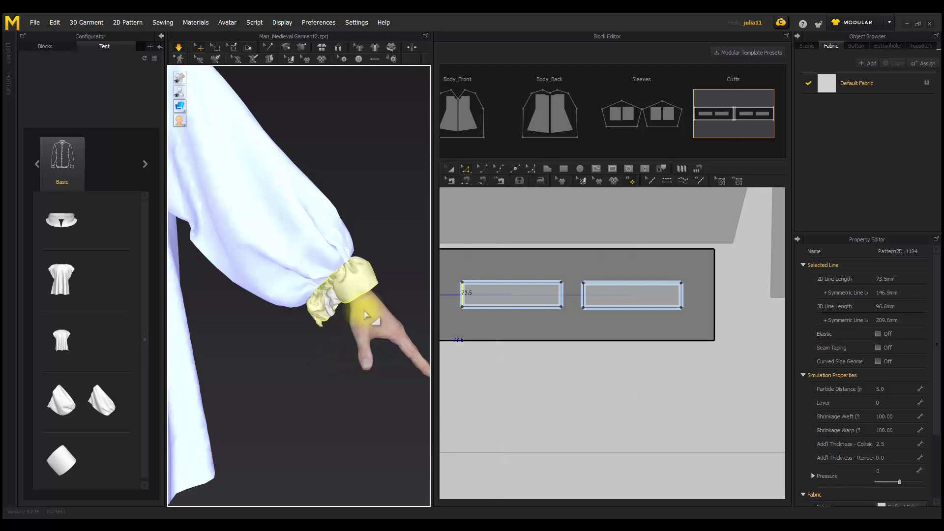
left_click_drag(358, 299, 406, 276)
left_click_drag(322, 321, 319, 361)
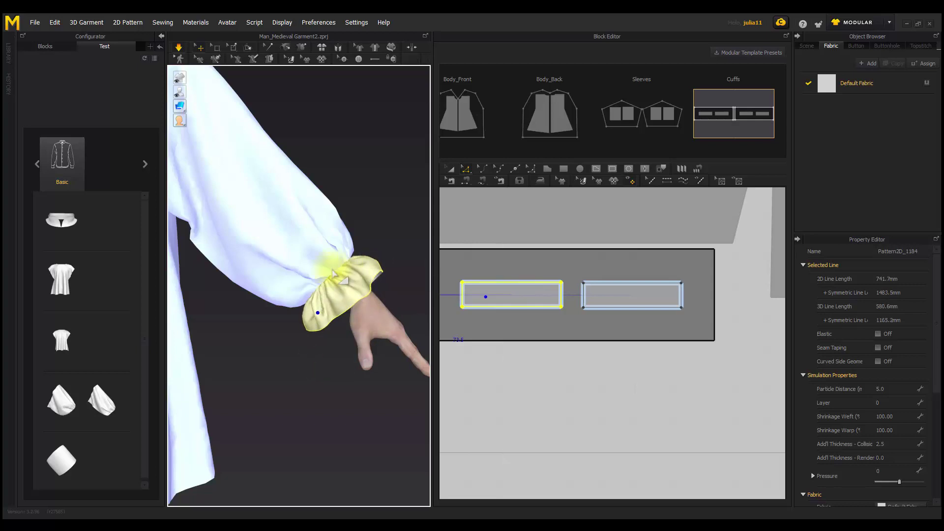
- Tug the ruffled cuff on the avatar's other arm into shape, check the sleeves from several sides and deselect the cuff
right_click_drag(333, 272, 270, 273)
scroll(335, 320, "down", 4)
middle_click_drag(265, 317, 354, 300)
right_click_drag(354, 299, 239, 306)
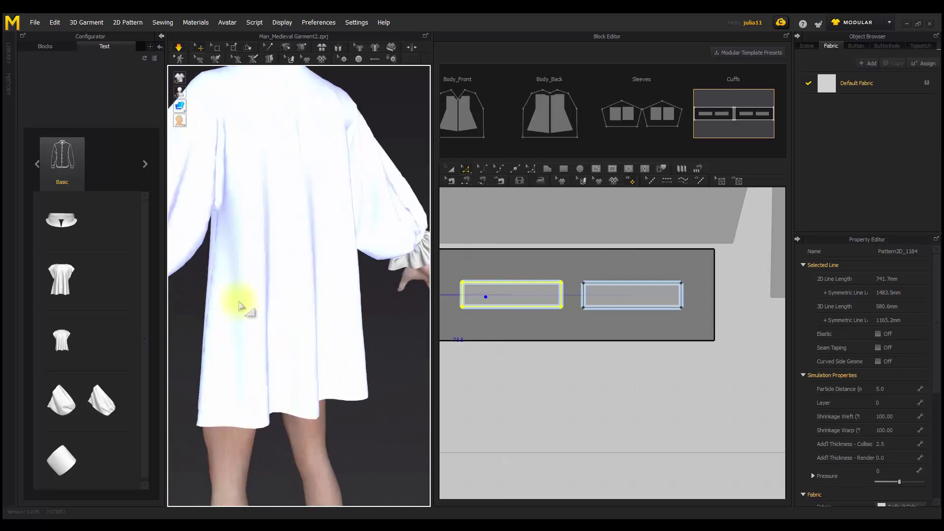
middle_click_drag(239, 306, 421, 315)
left_click(252, 299)
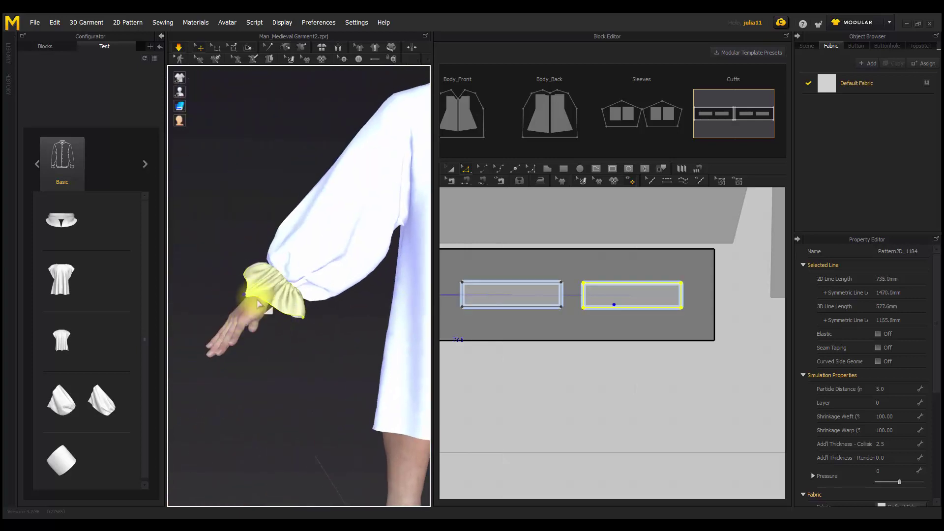
right_click_drag(287, 326, 370, 298)
middle_click_drag(370, 299, 222, 310)
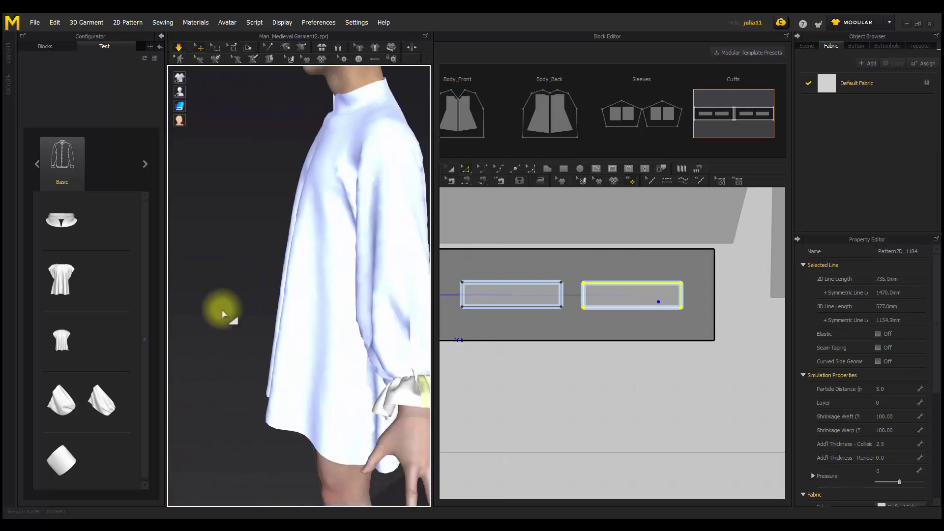
right_click_drag(222, 310, 424, 319)
middle_click_drag(424, 320, 301, 309)
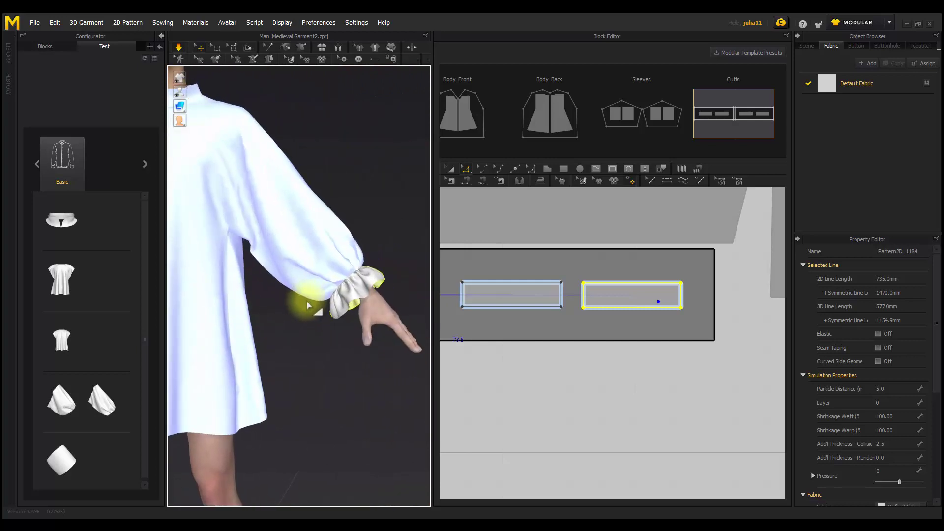
left_click(403, 248)
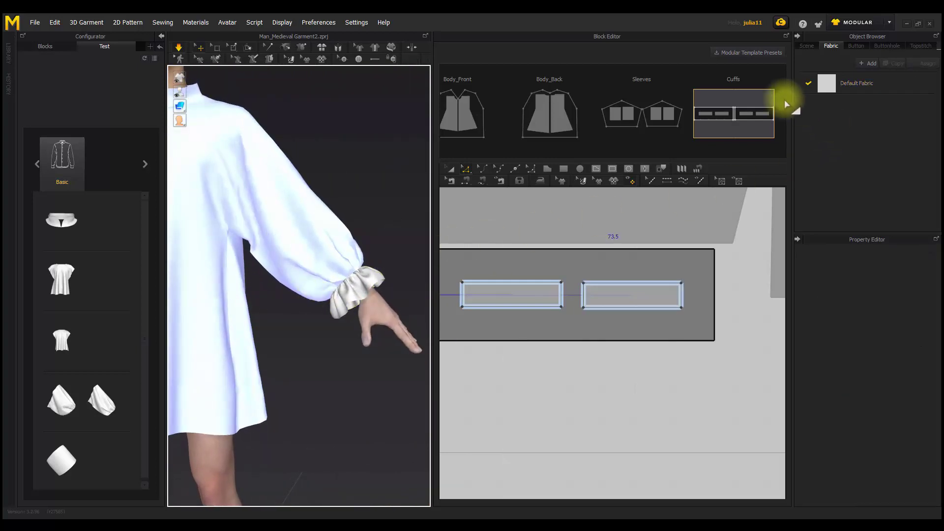
- Save the ruffled Cuffs block as Cuffs_1 in the Test folder with the block component thumbnail, and refresh the Configurator
left_click(772, 84)
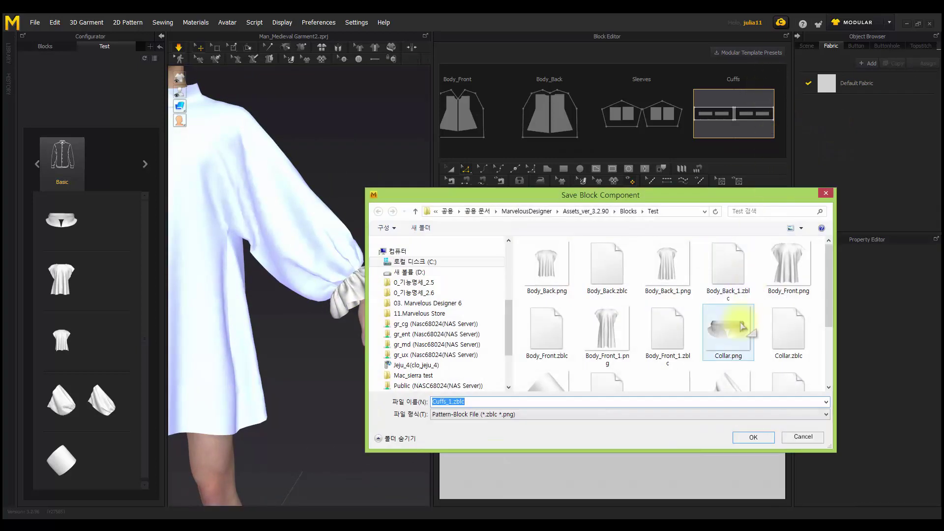
left_click(748, 438)
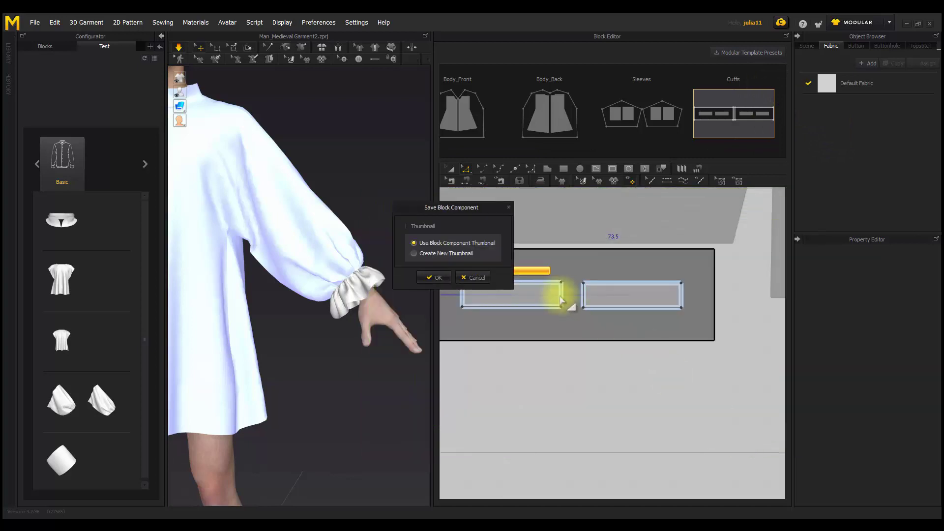
left_click(432, 276)
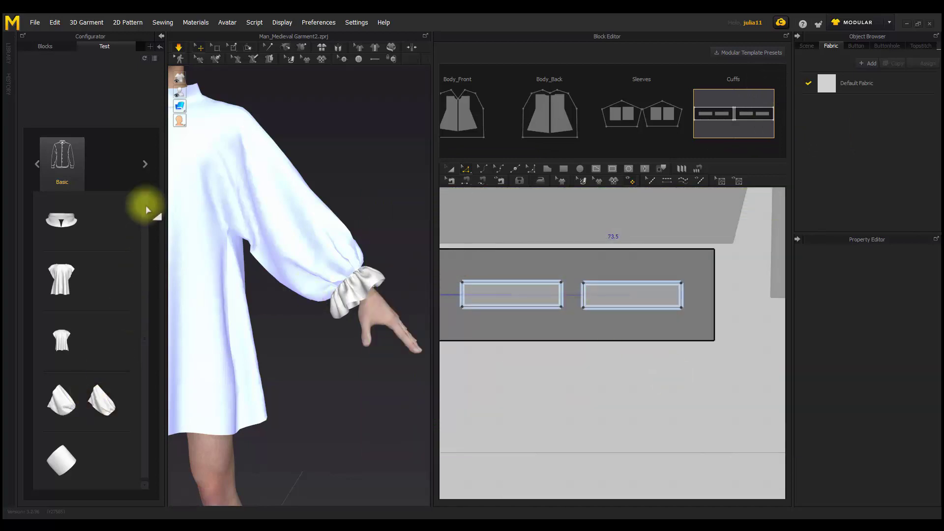
left_click(144, 59)
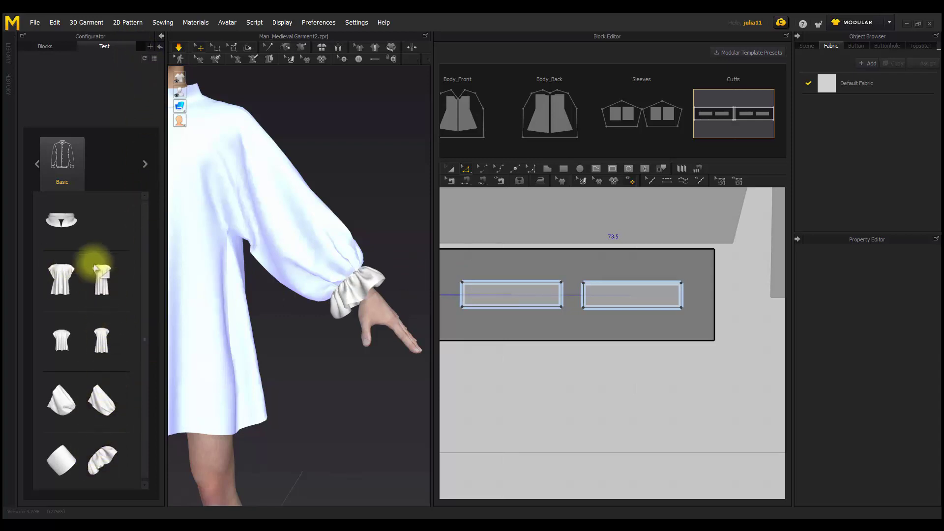
- Switch from the Modular to the Simulation workspace and show only the 3D garment window with the full avatar in front view
left_click(346, 133)
scroll(352, 175, "down", 3)
scroll(352, 176, "down", 3)
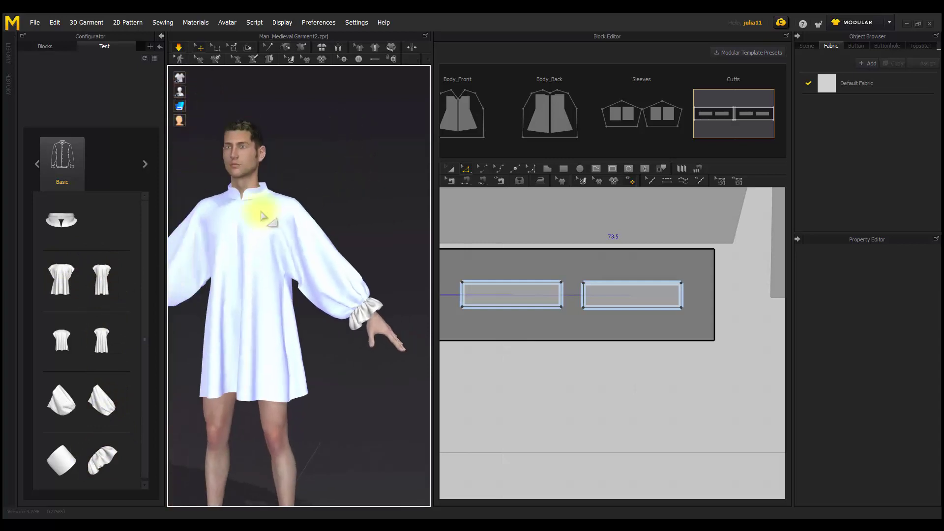
right_click_drag(263, 211, 331, 181)
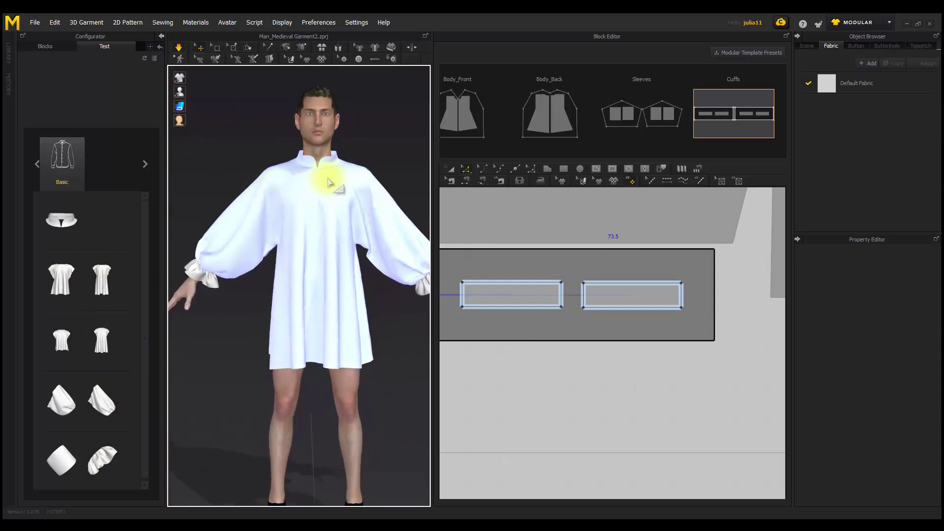
left_click(733, 257)
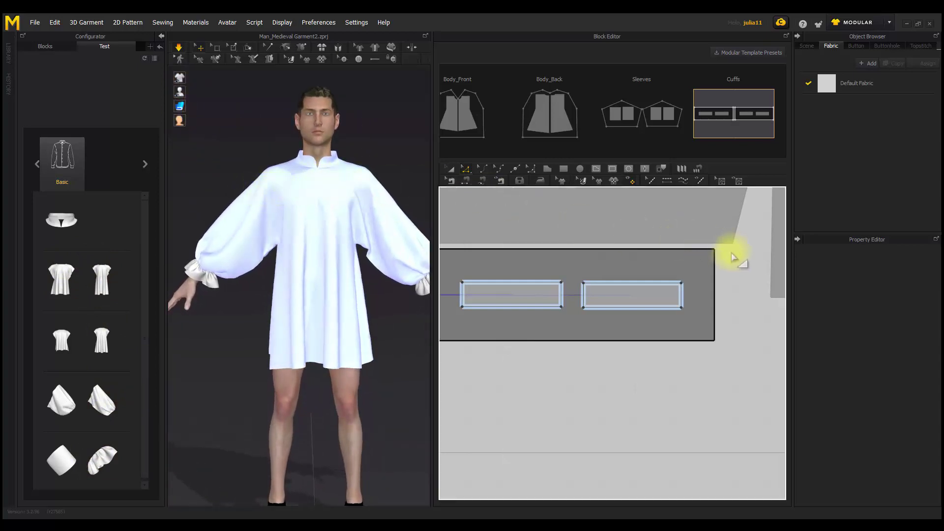
left_click(870, 24)
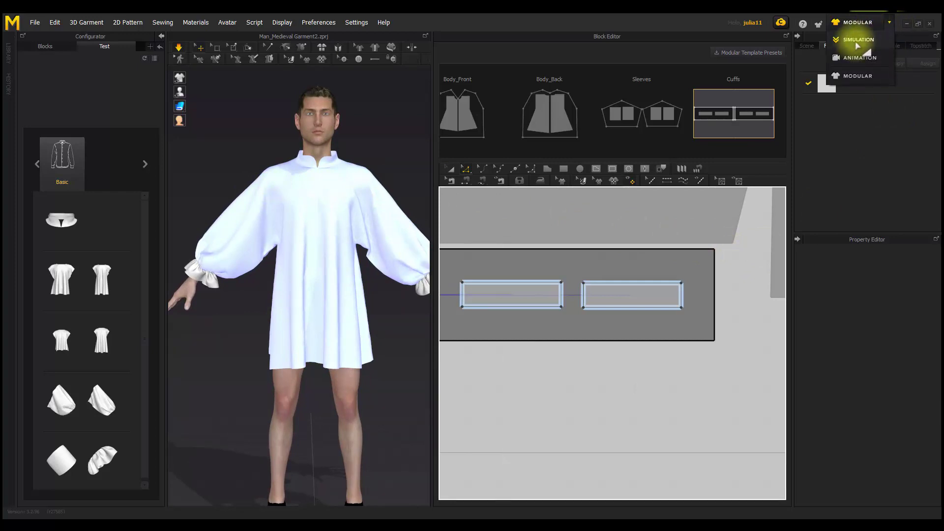
left_click(856, 42)
scroll(590, 344, "down", 3)
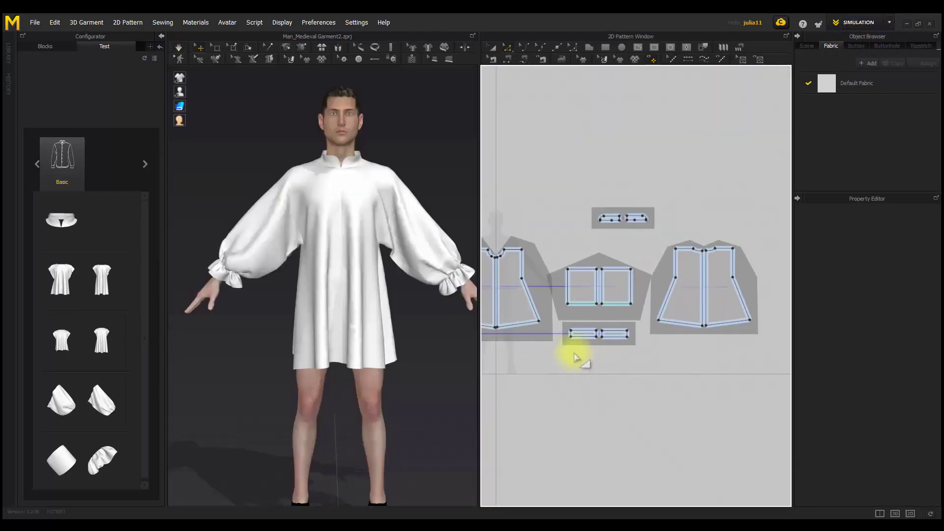
middle_click_drag(574, 354, 627, 331)
left_click(896, 514)
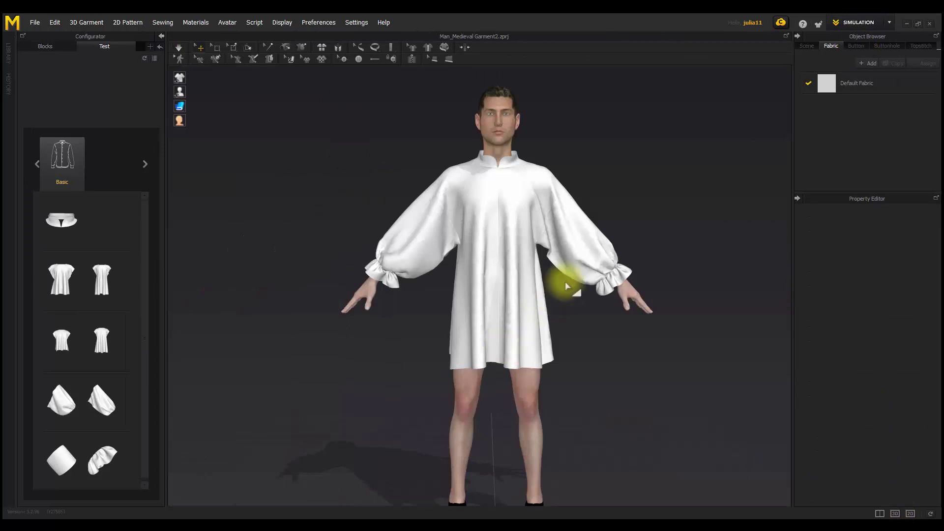
right_click_drag(567, 286, 608, 291)
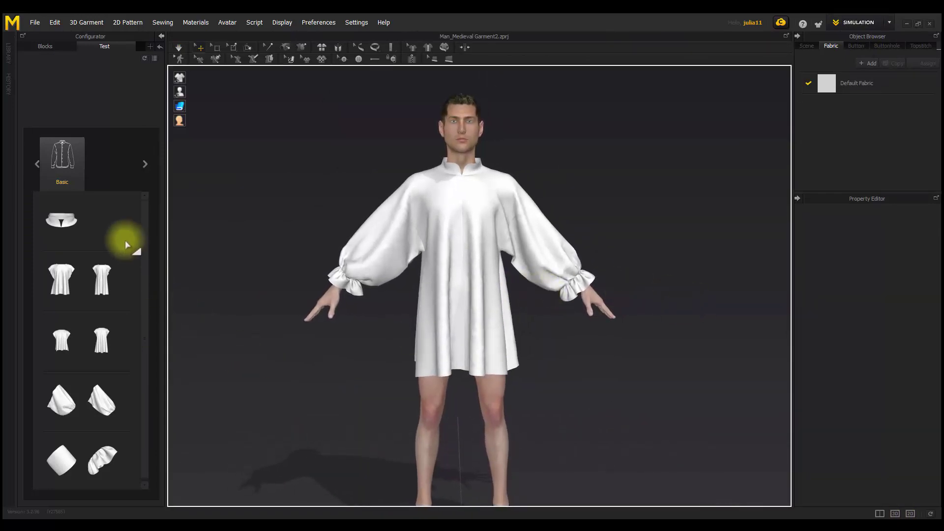
- Replace the shirt's front and back body blocks with the shorter versions from the Test folder's Basic set
left_click(69, 288)
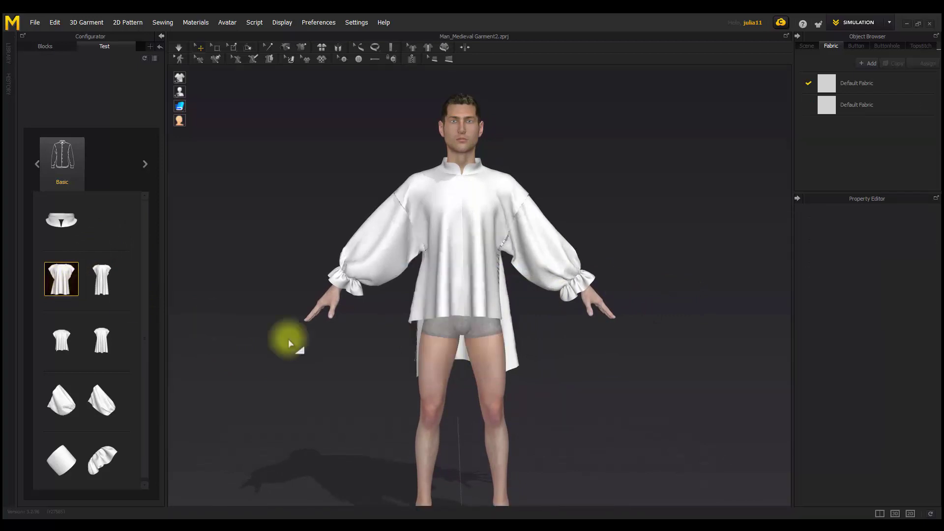
left_click(63, 340)
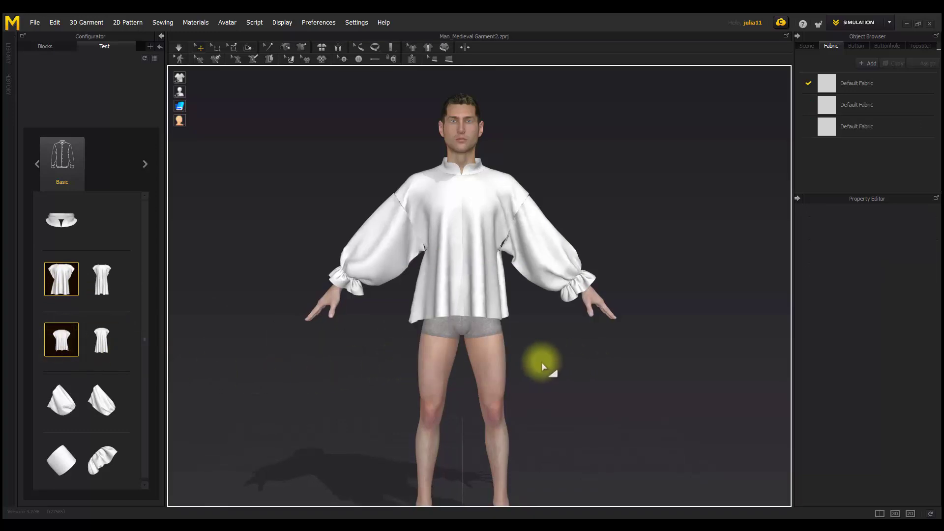
right_click_drag(541, 362, 620, 361)
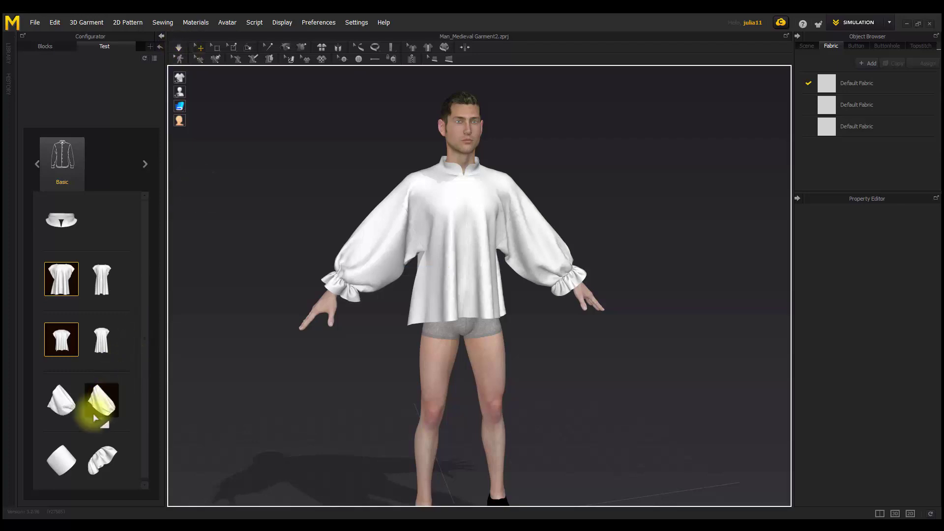
- Swap in the shorter sleeves and the plain cuffs from the Configurator and simulate the garment
left_click(63, 400)
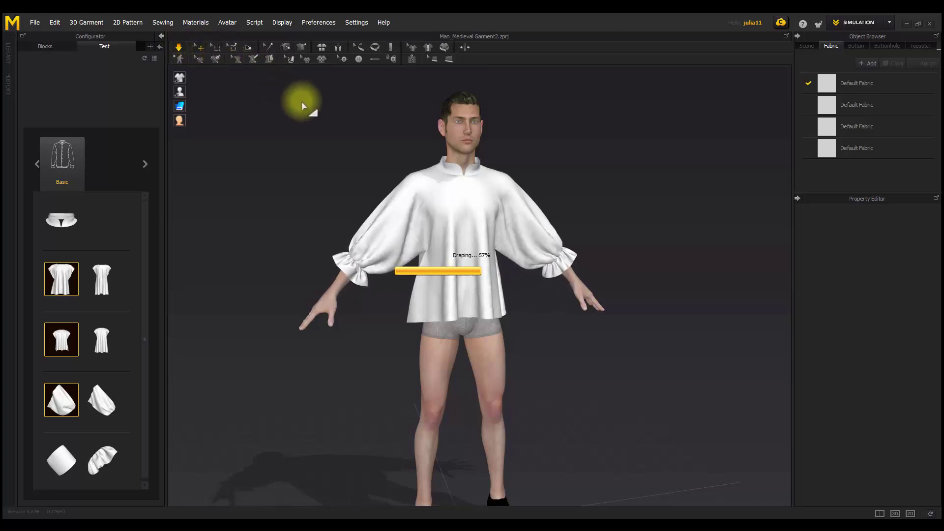
mouse_move(595, 267)
right_mouse_down()
mouse_move(338, 266)
mouse_move(588, 266)
right_mouse_up()
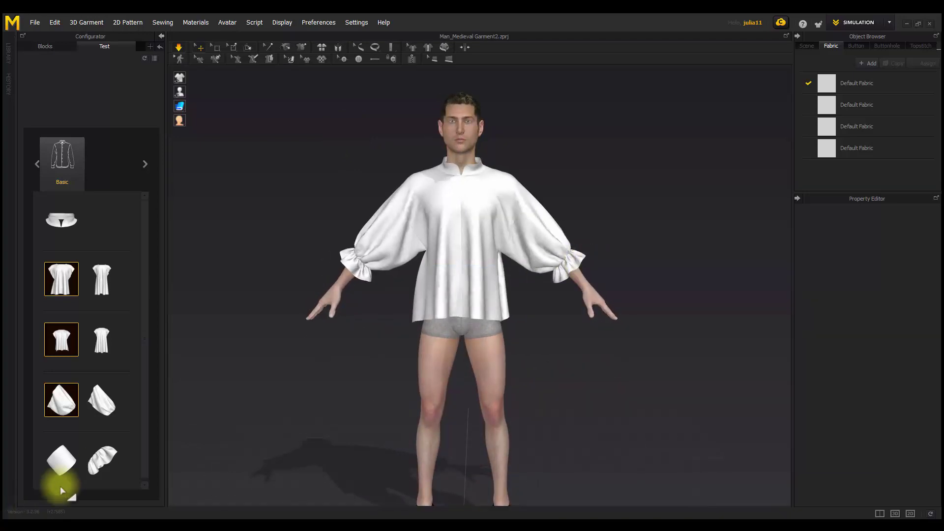
left_click(63, 460)
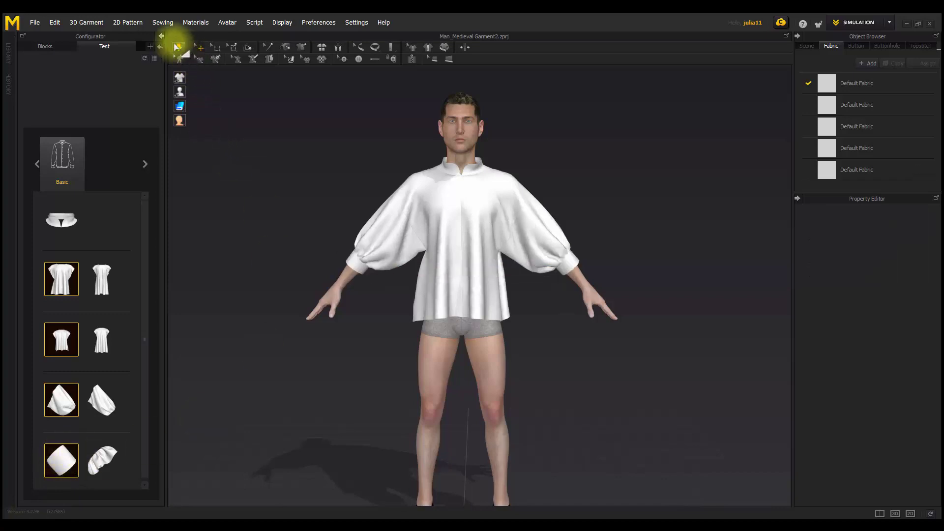
left_click(178, 47)
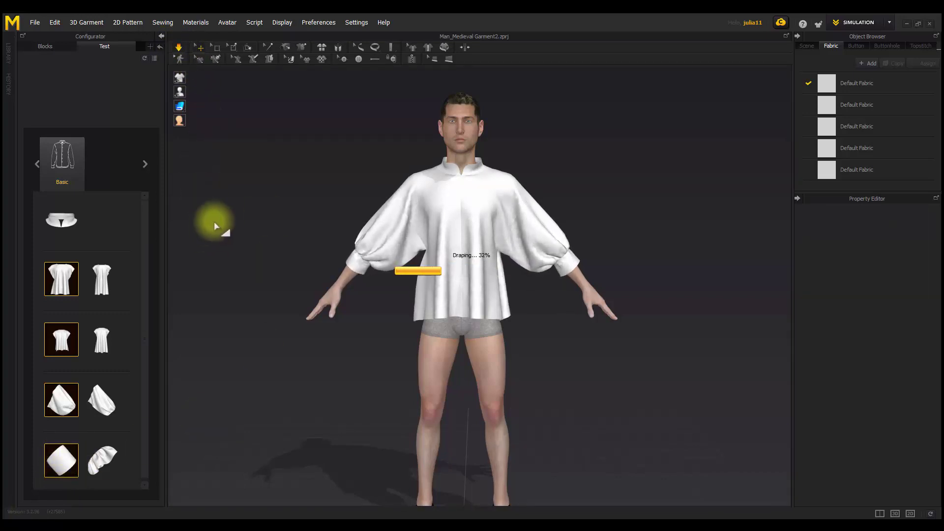
left_click(178, 47)
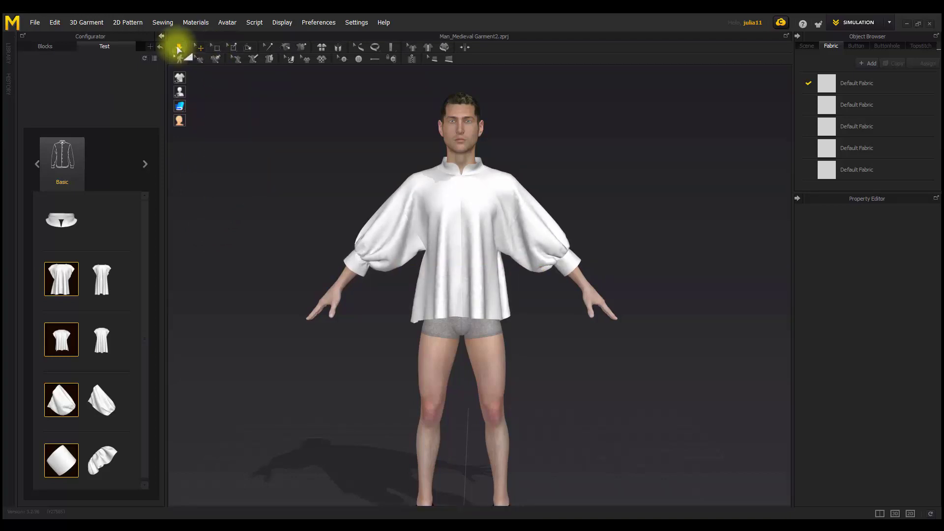
- Change the shirt to the ruffled cuffs and the longer sleeves, simulate it and view the whole avatar from the front
left_click(104, 461)
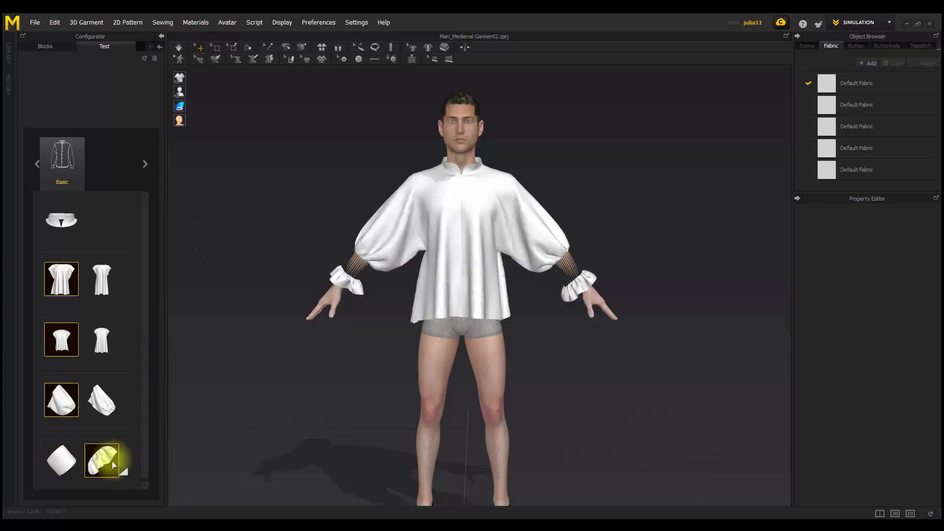
left_click(107, 403)
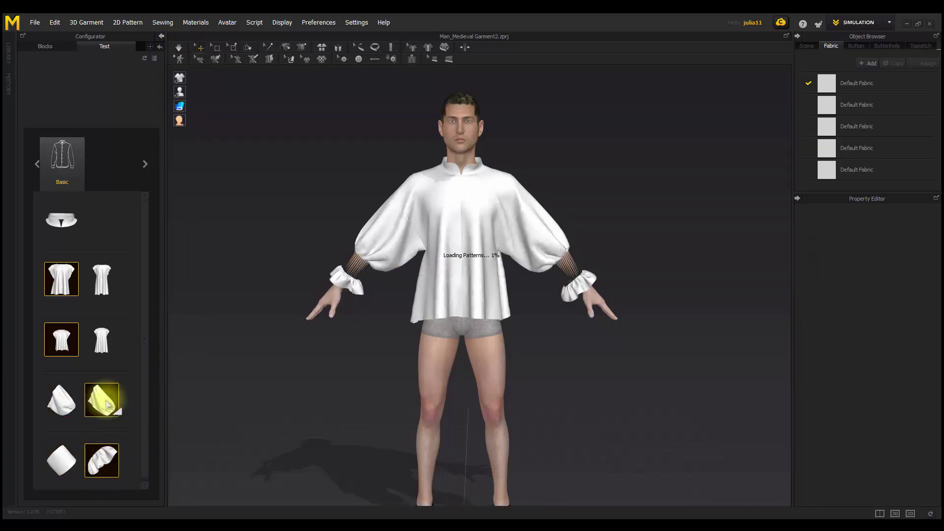
left_click(178, 47)
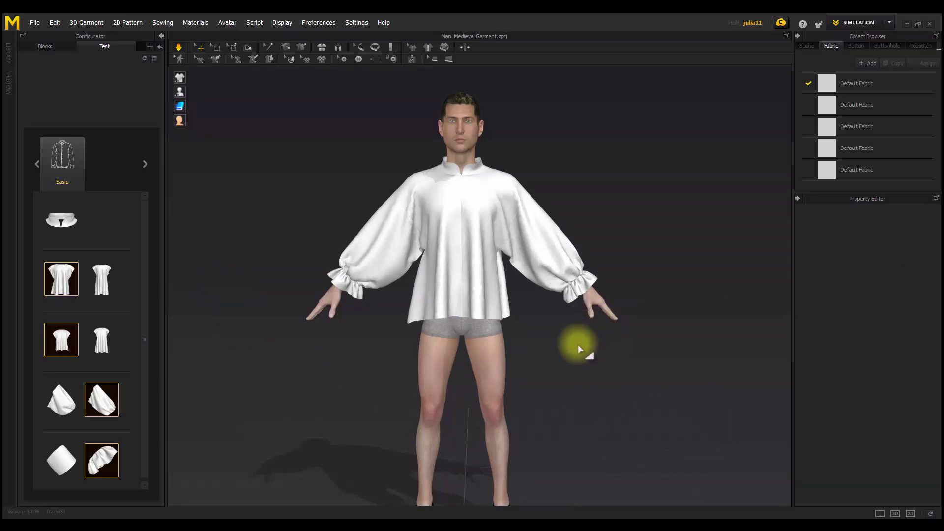
key("2")
middle_click_drag(603, 321, 597, 321)
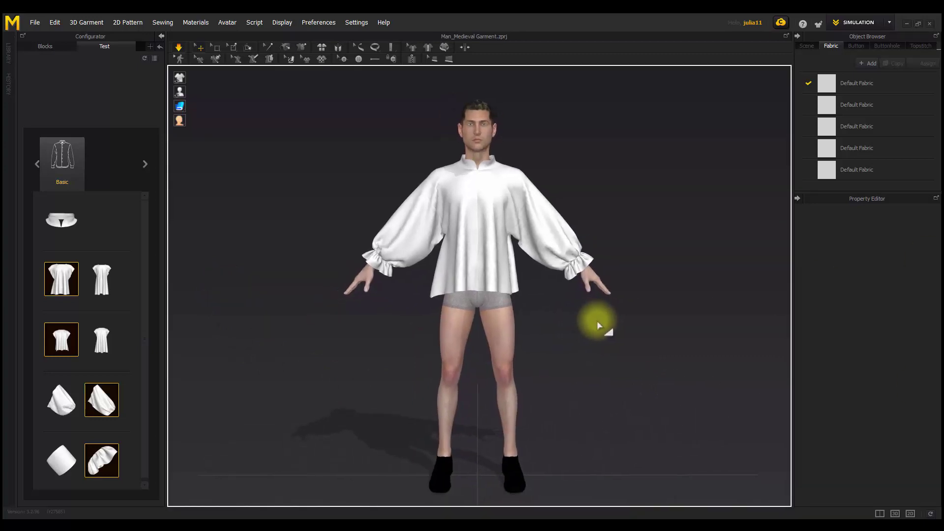